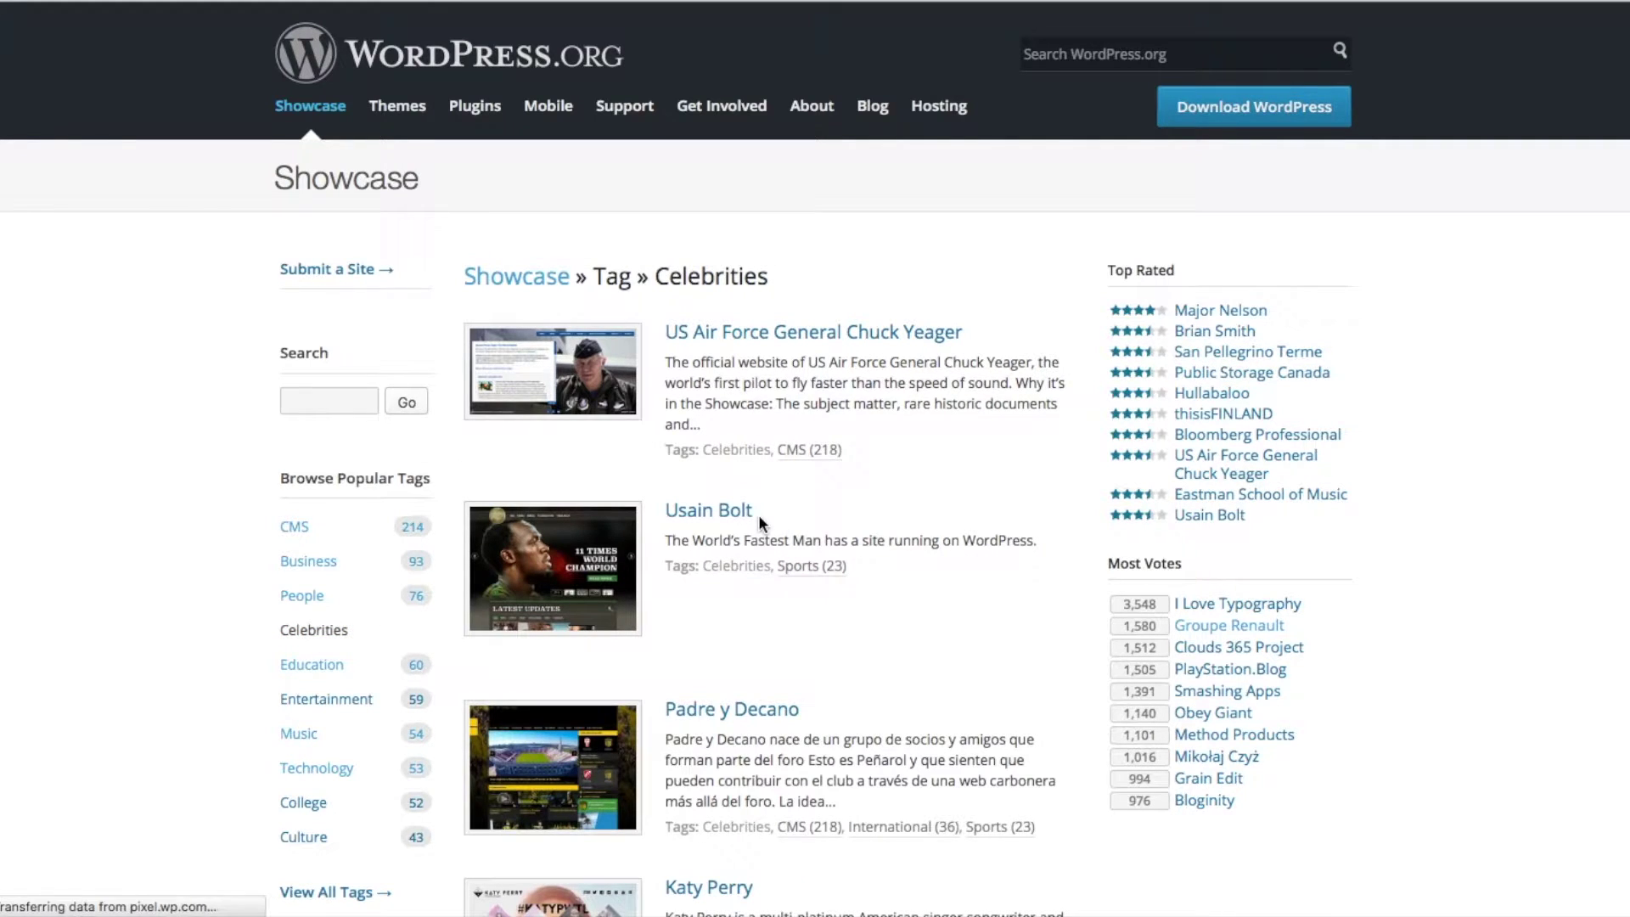
Look through the sites tagged Celebrities in the WordPress.org Showcase.
{"action": "scroll", "coordinate": [758, 515], "scroll_direction": "down", "scroll_amount": 4}
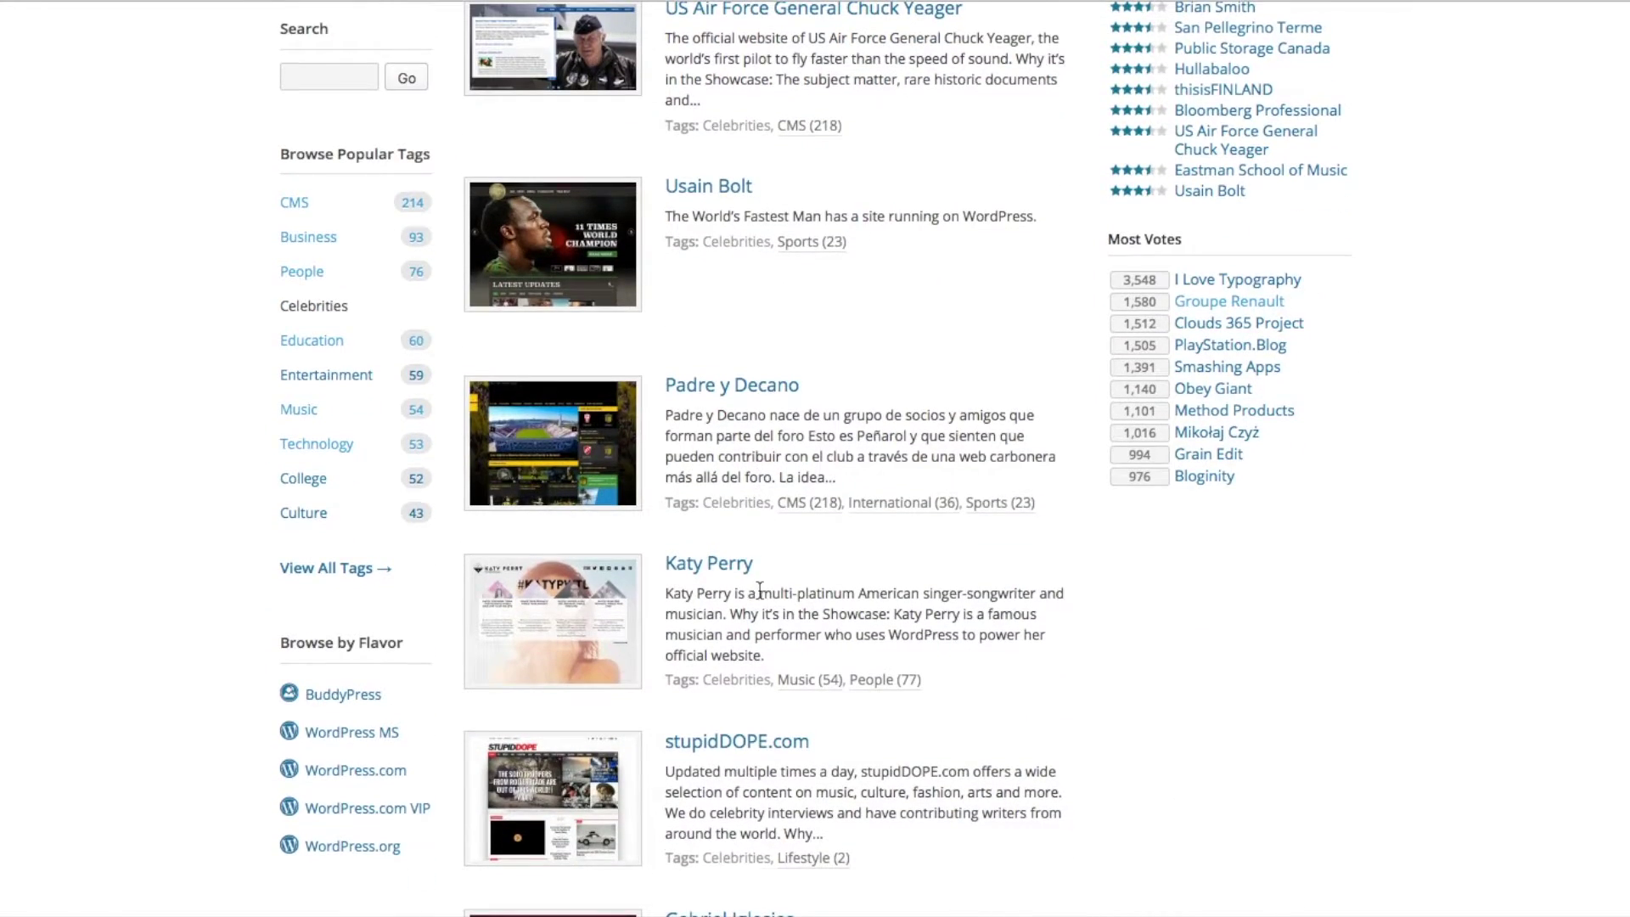
{"action": "scroll", "coordinate": [761, 586], "scroll_direction": "down", "scroll_amount": 7}
{"action": "scroll", "coordinate": [763, 576], "scroll_direction": "down", "scroll_amount": 2}
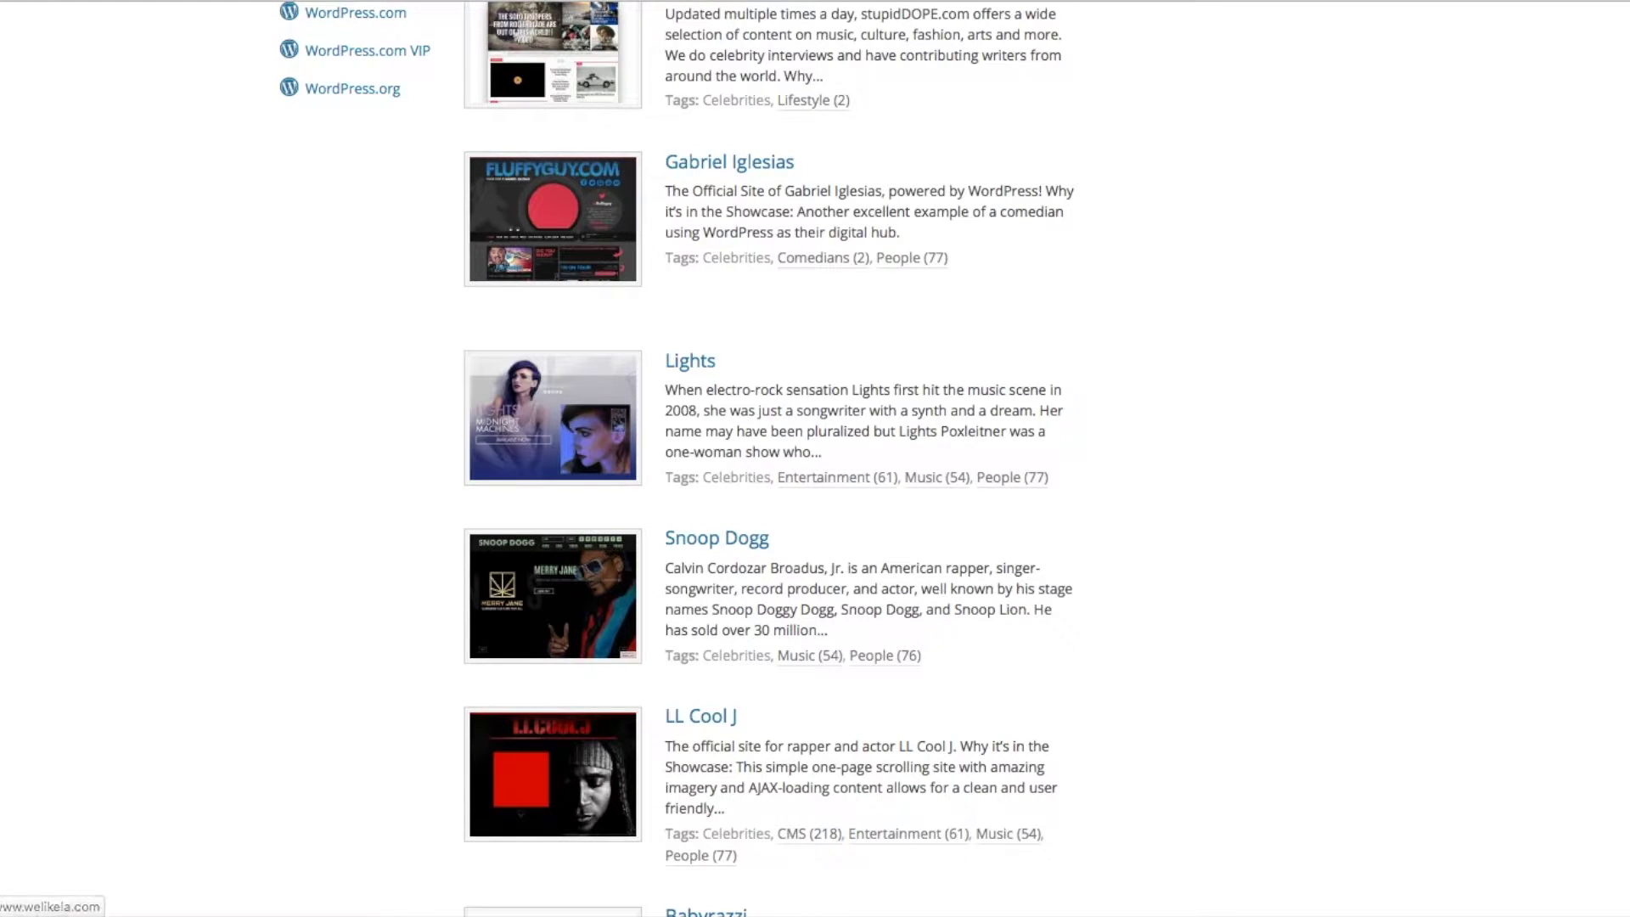
{"action": "scroll", "coordinate": [607, 223], "scroll_direction": "up", "scroll_amount": 20}
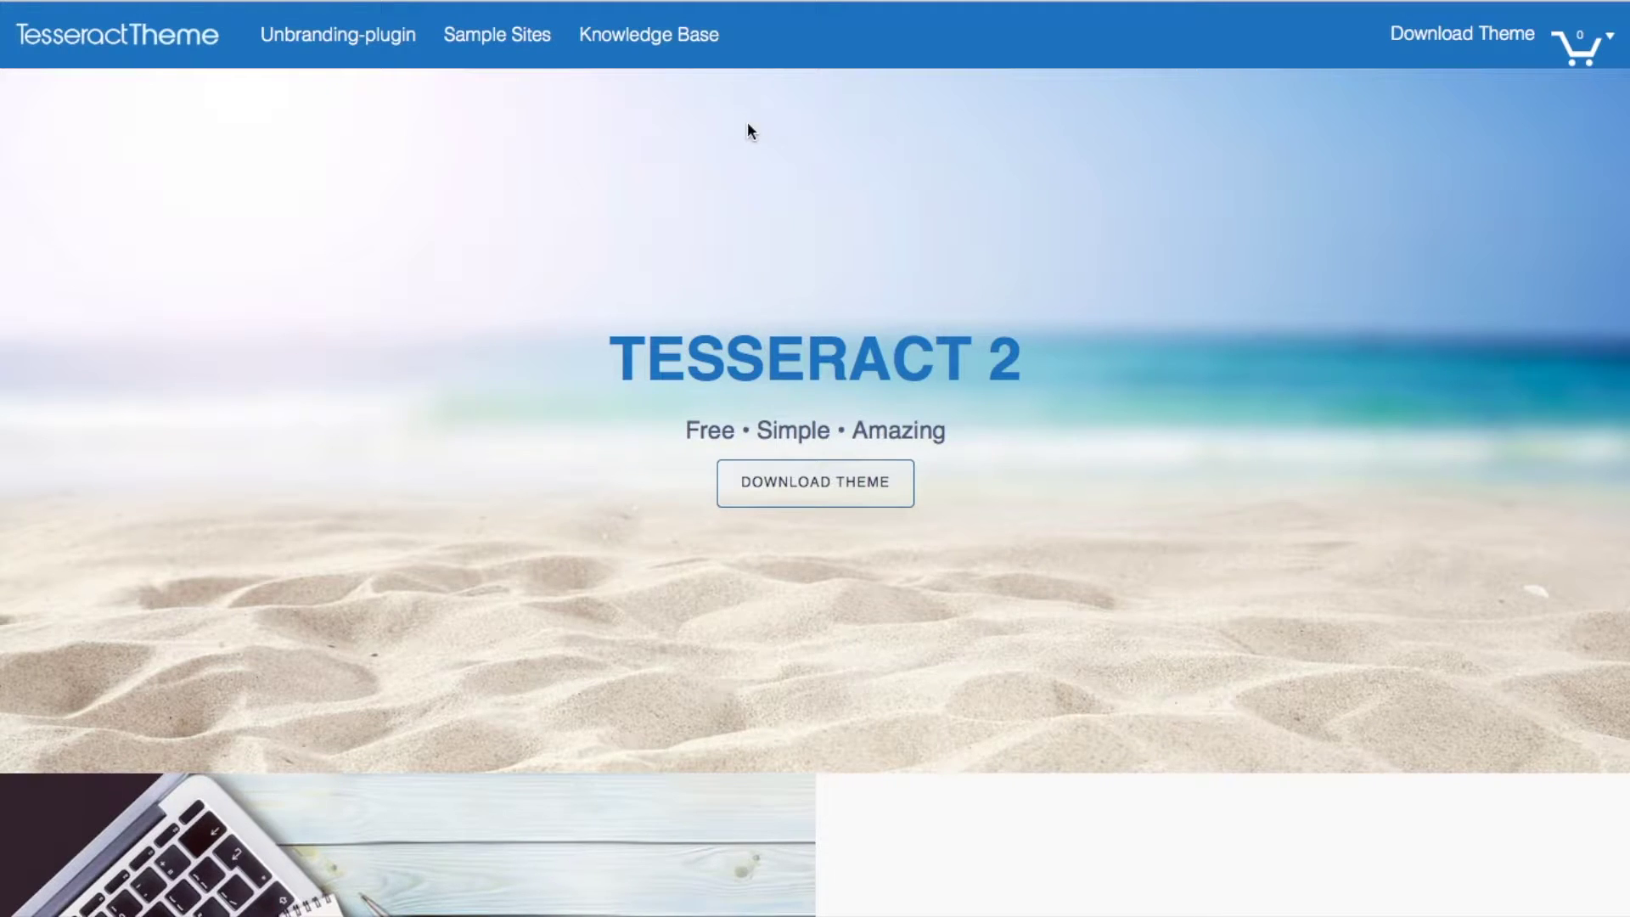
Look over the Tesseract 2 theme home page, from its hero banner to the Unbranding Plugin section.
{"action": "scroll", "coordinate": [748, 127], "scroll_direction": "down", "scroll_amount": 2}
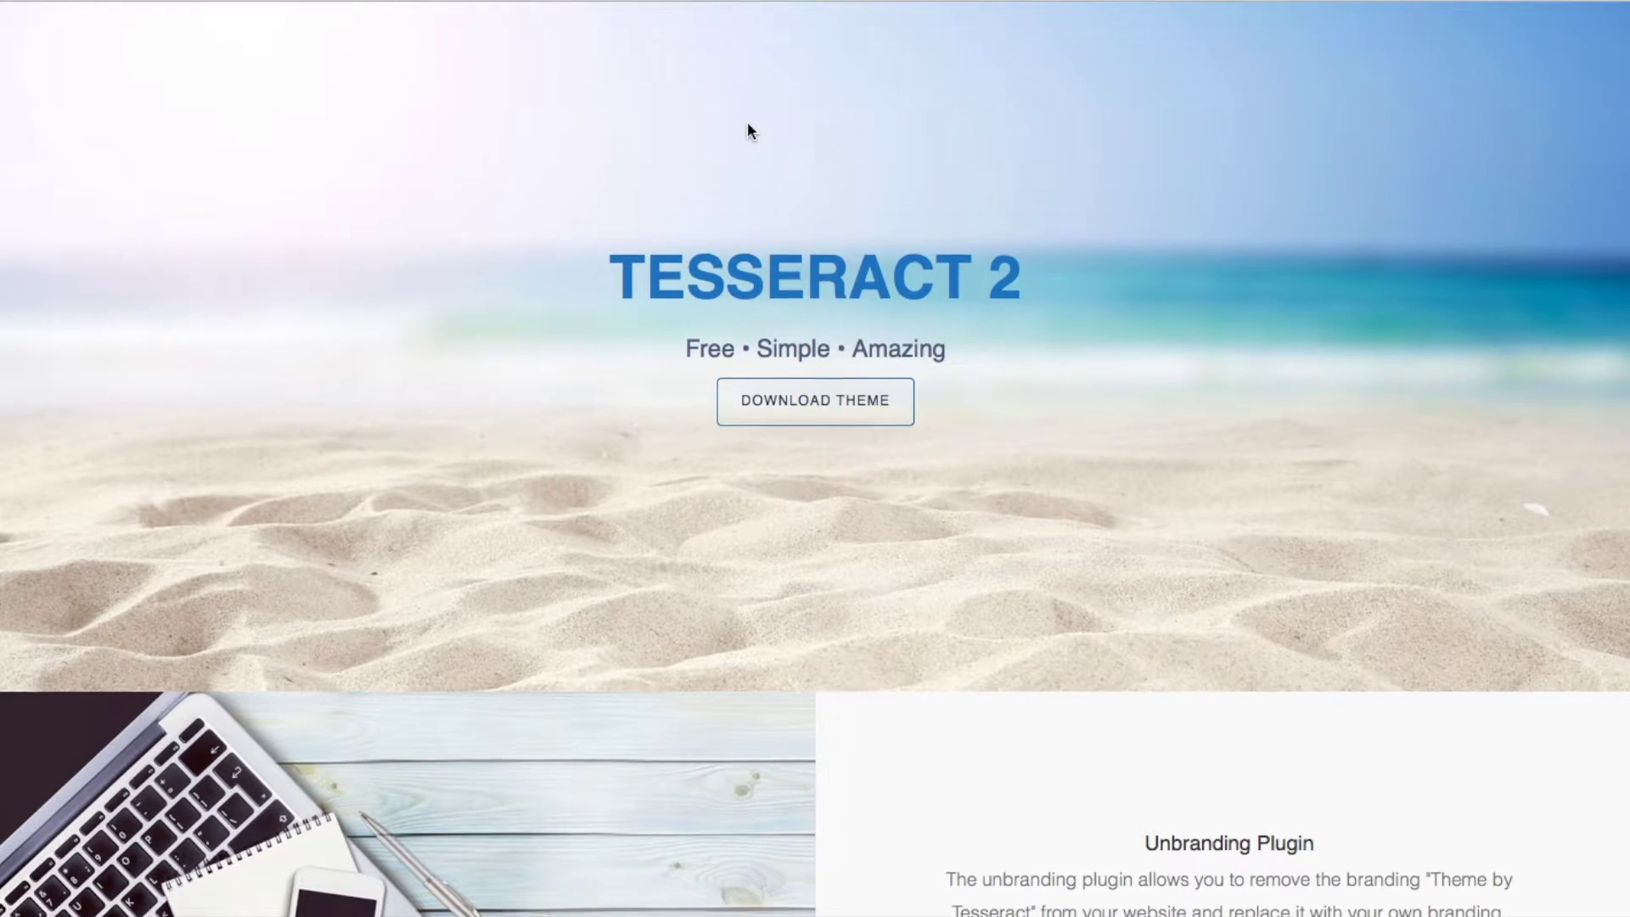
{"action": "scroll", "coordinate": [748, 127], "scroll_direction": "down", "scroll_amount": 4}
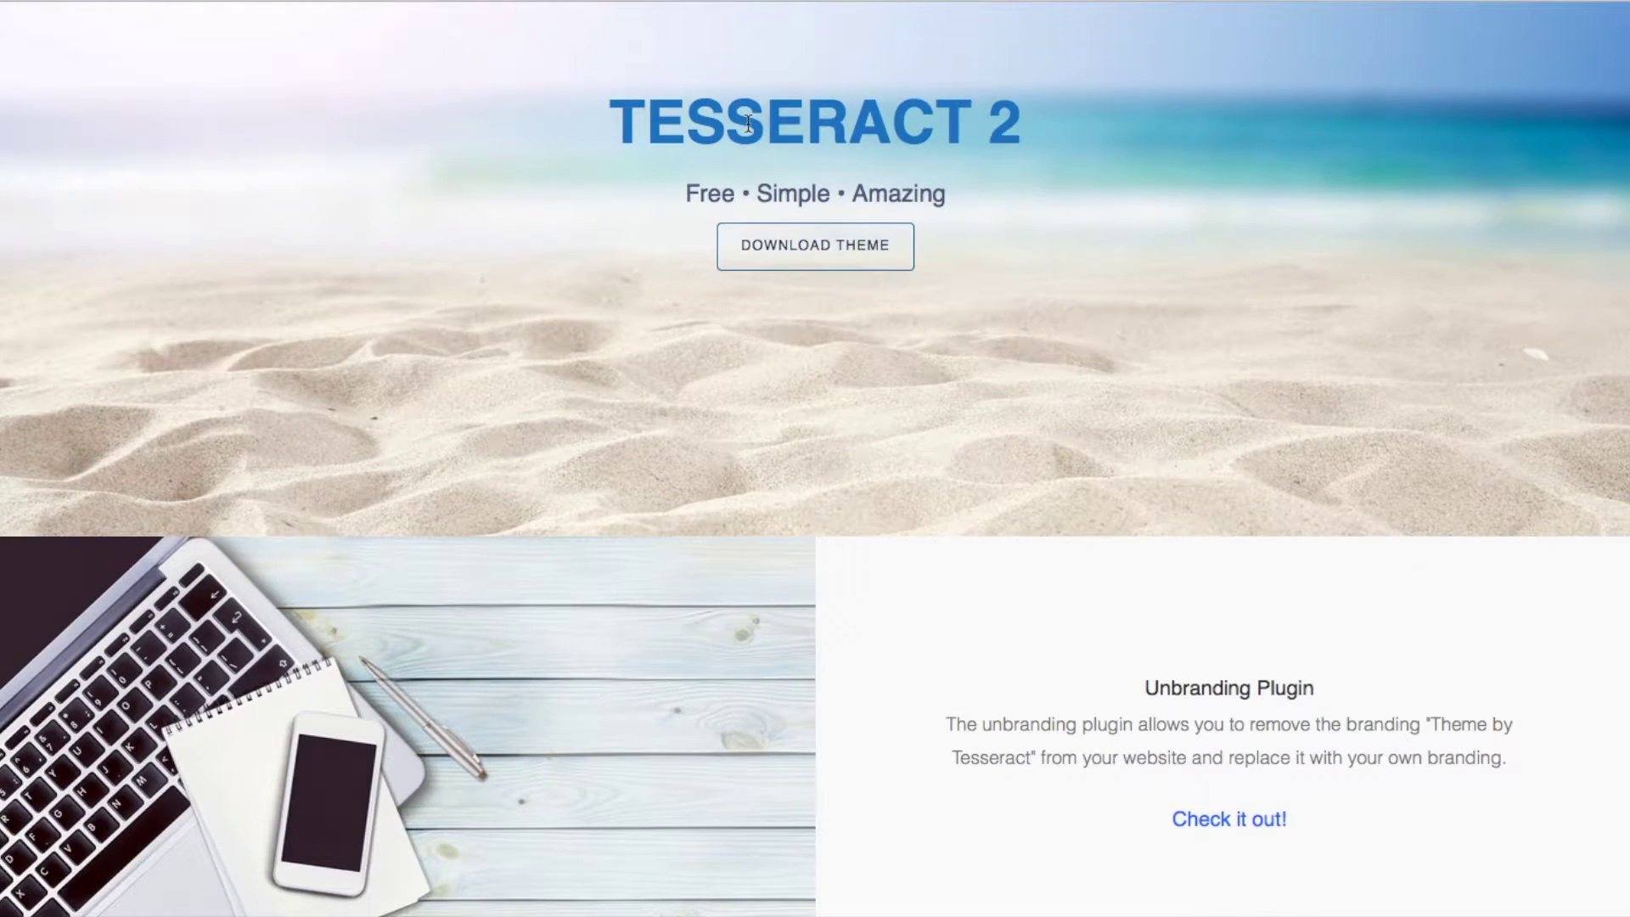
{"action": "scroll", "coordinate": [748, 123], "scroll_direction": "down", "scroll_amount": 4}
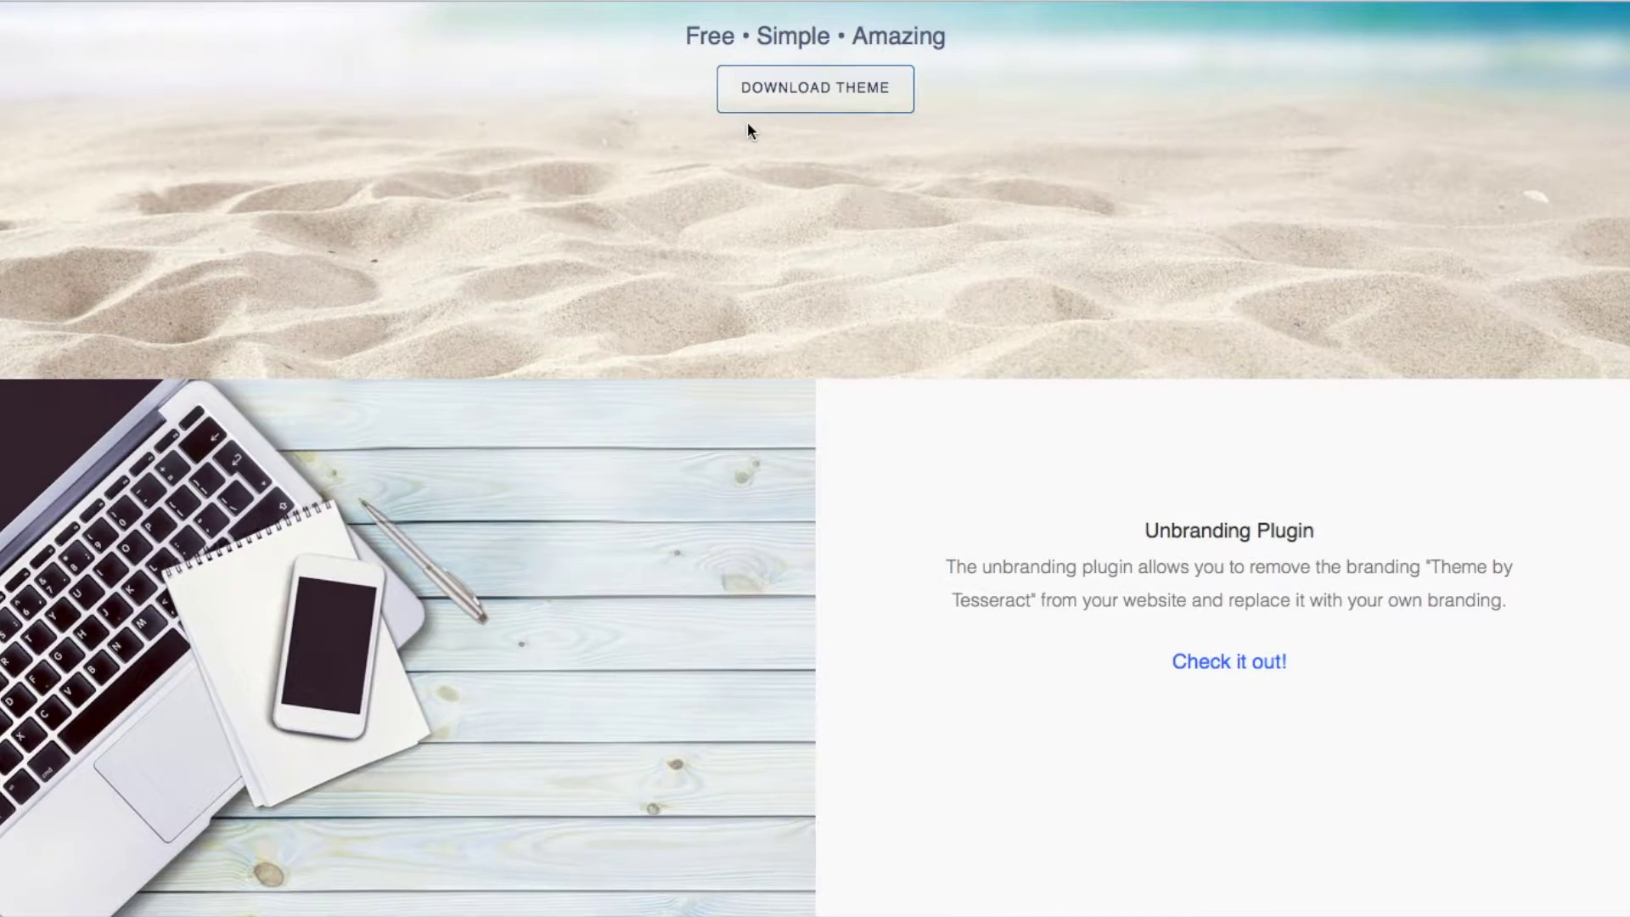
{"action": "scroll", "coordinate": [747, 129], "scroll_direction": "down", "scroll_amount": 4}
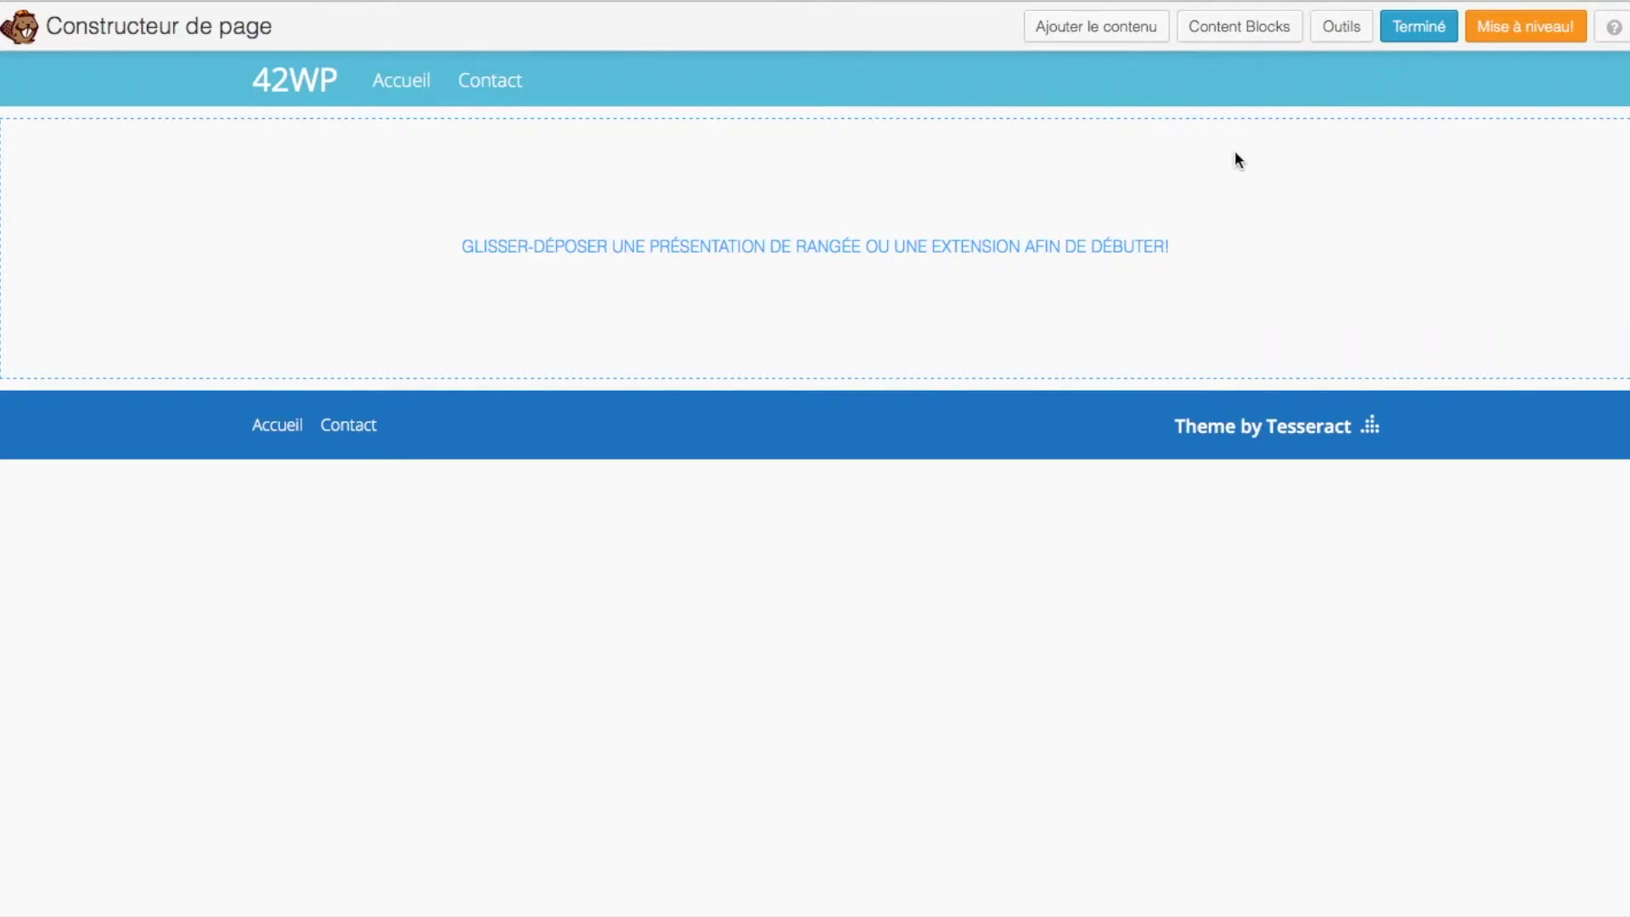
Insert the "Full Width Image, Left Text" content block into the empty page and open its text module briefly.
{"action": "left_click", "coordinate": [1225, 34]}
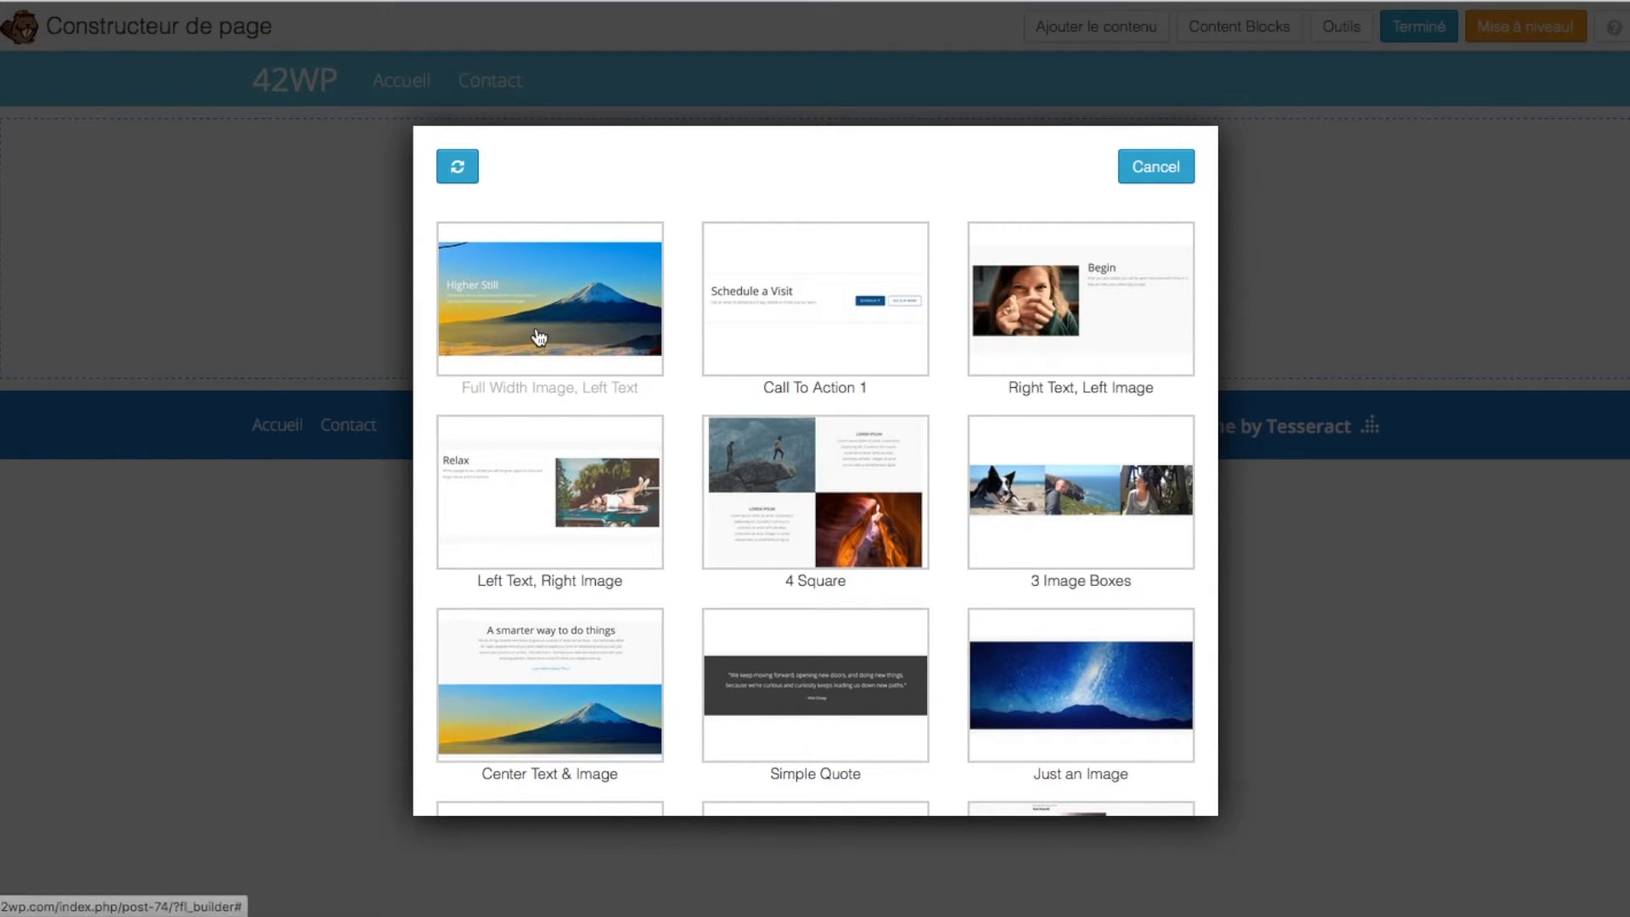
{"action": "scroll", "coordinate": [833, 589], "scroll_direction": "down", "scroll_amount": 10}
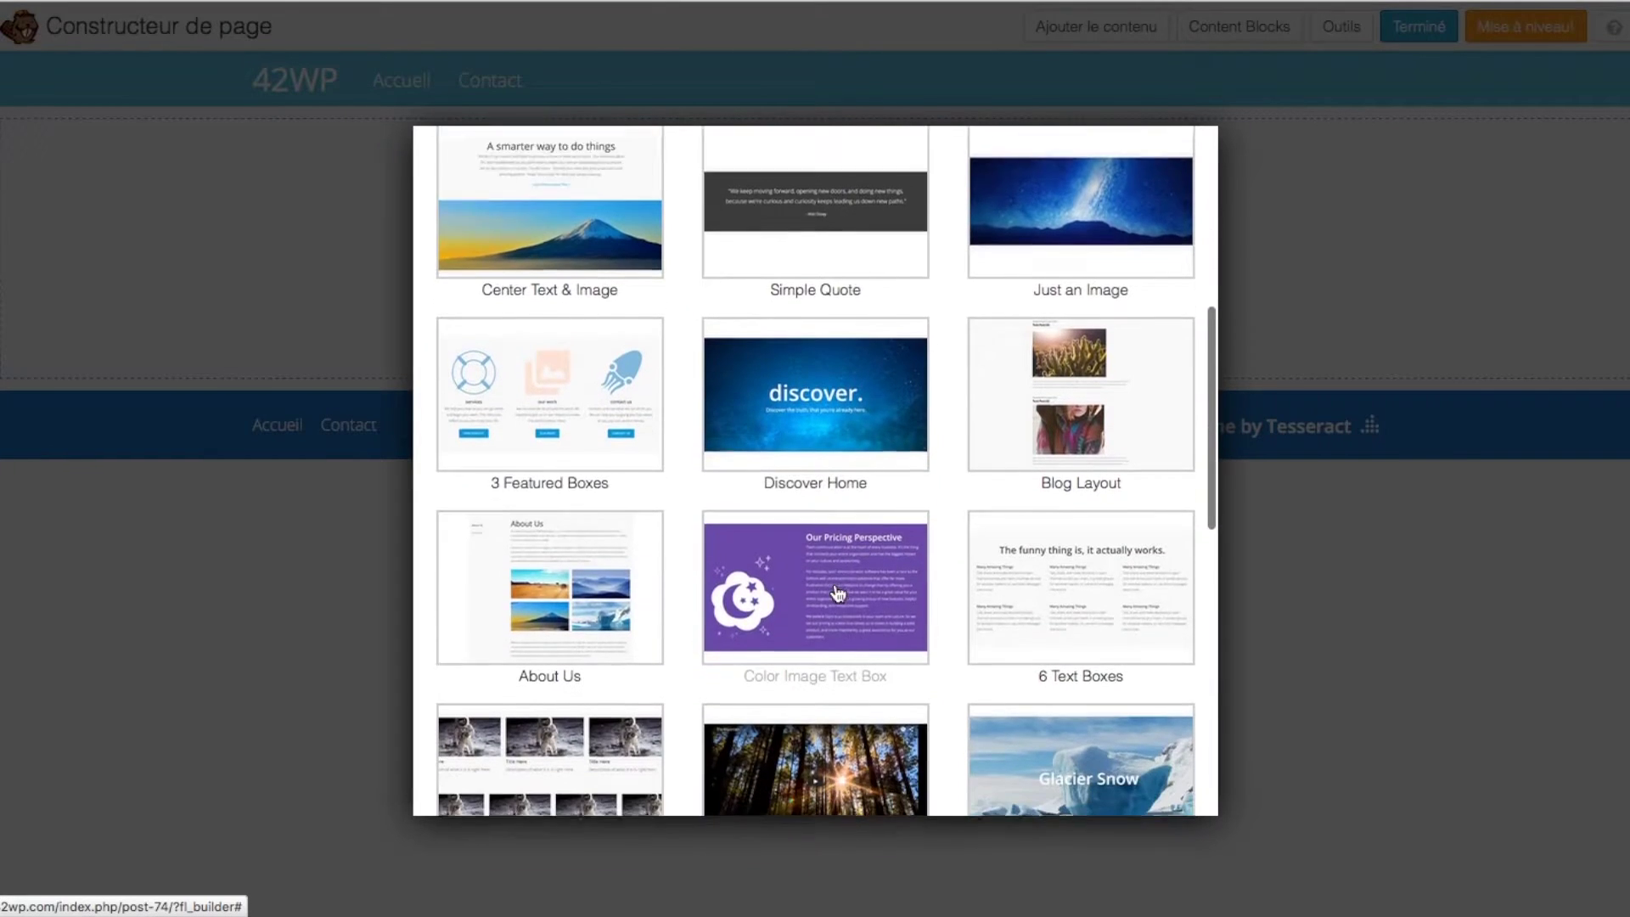
{"action": "scroll", "coordinate": [835, 593], "scroll_direction": "down", "scroll_amount": 5}
{"action": "scroll", "coordinate": [839, 545], "scroll_direction": "up", "scroll_amount": 15}
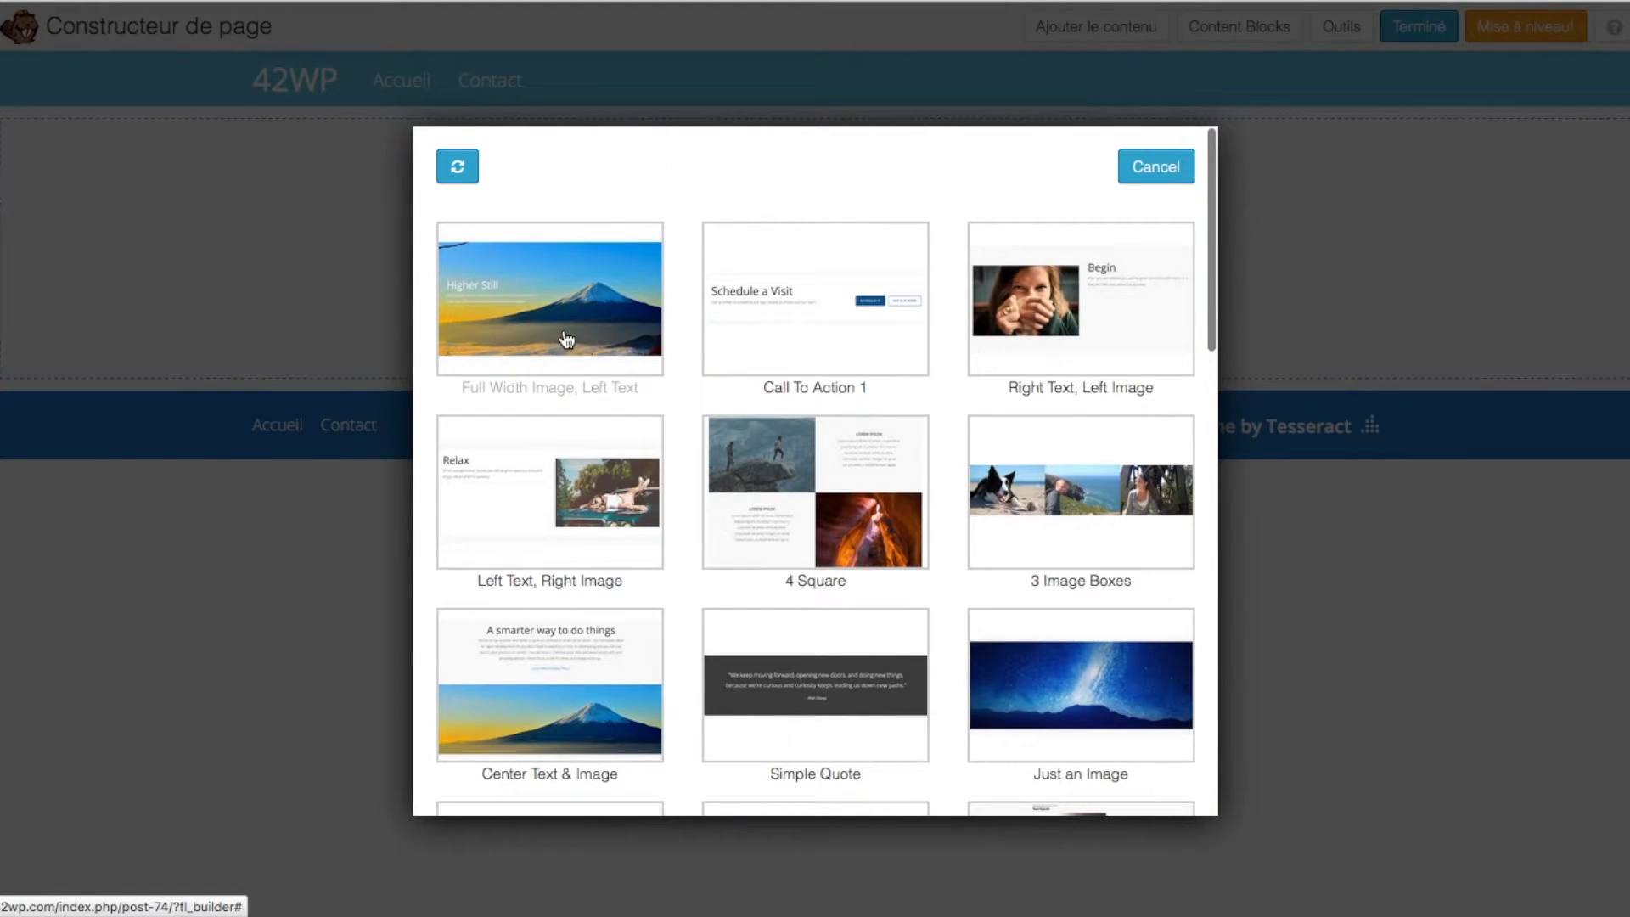
{"action": "left_click", "coordinate": [566, 340]}
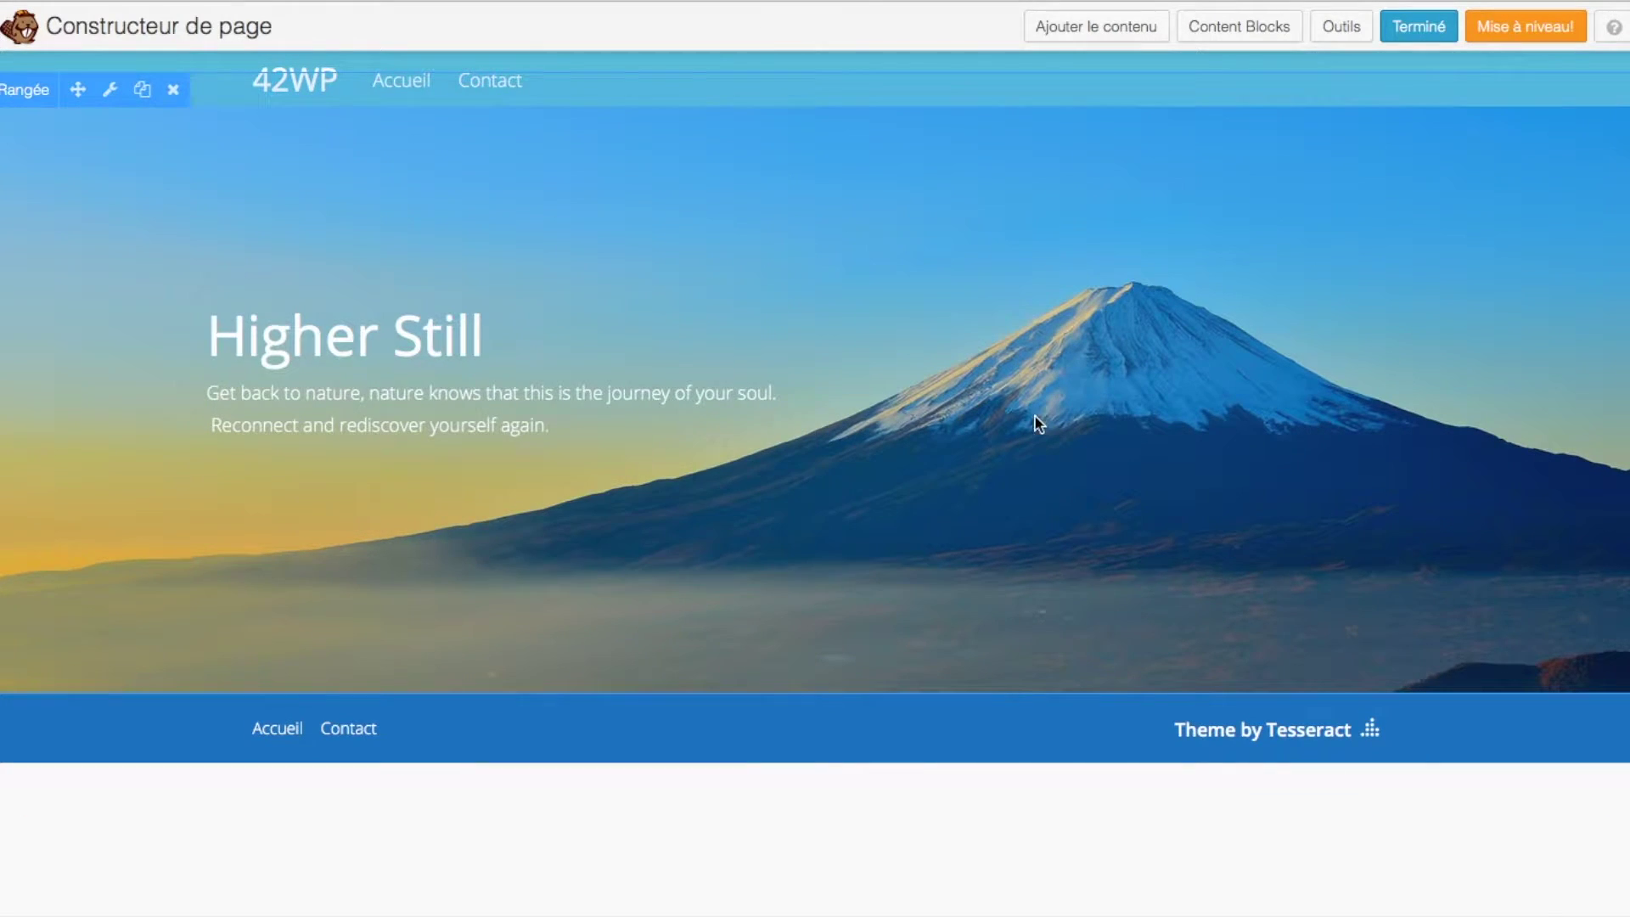
{"action": "left_click", "coordinate": [439, 392]}
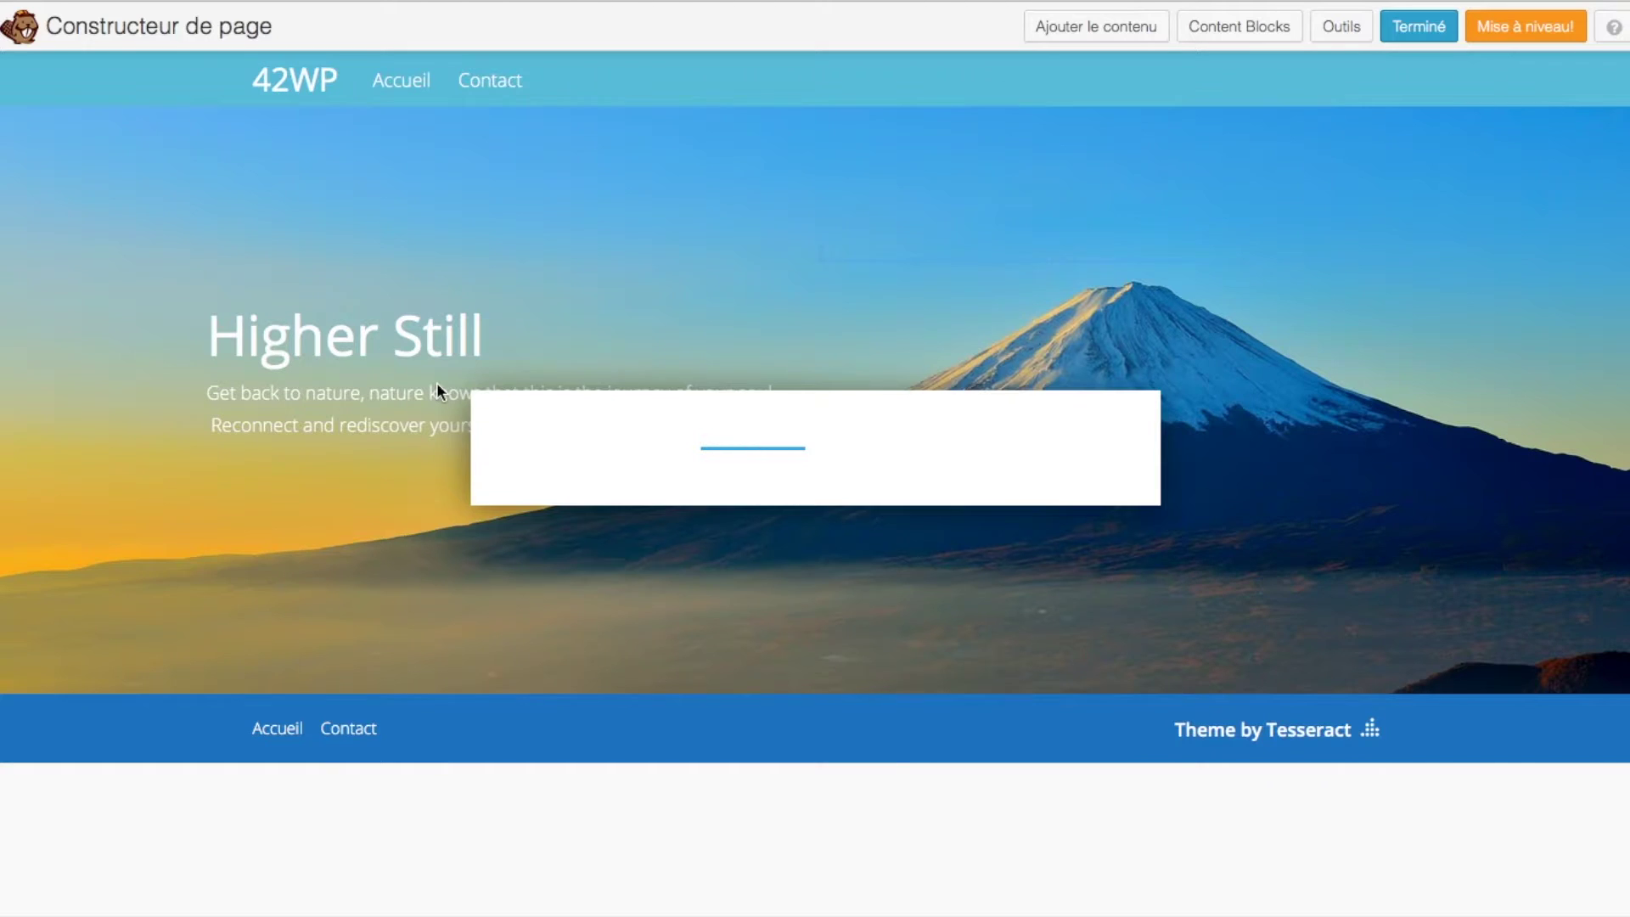
{"action": "left_click", "coordinate": [1125, 743]}
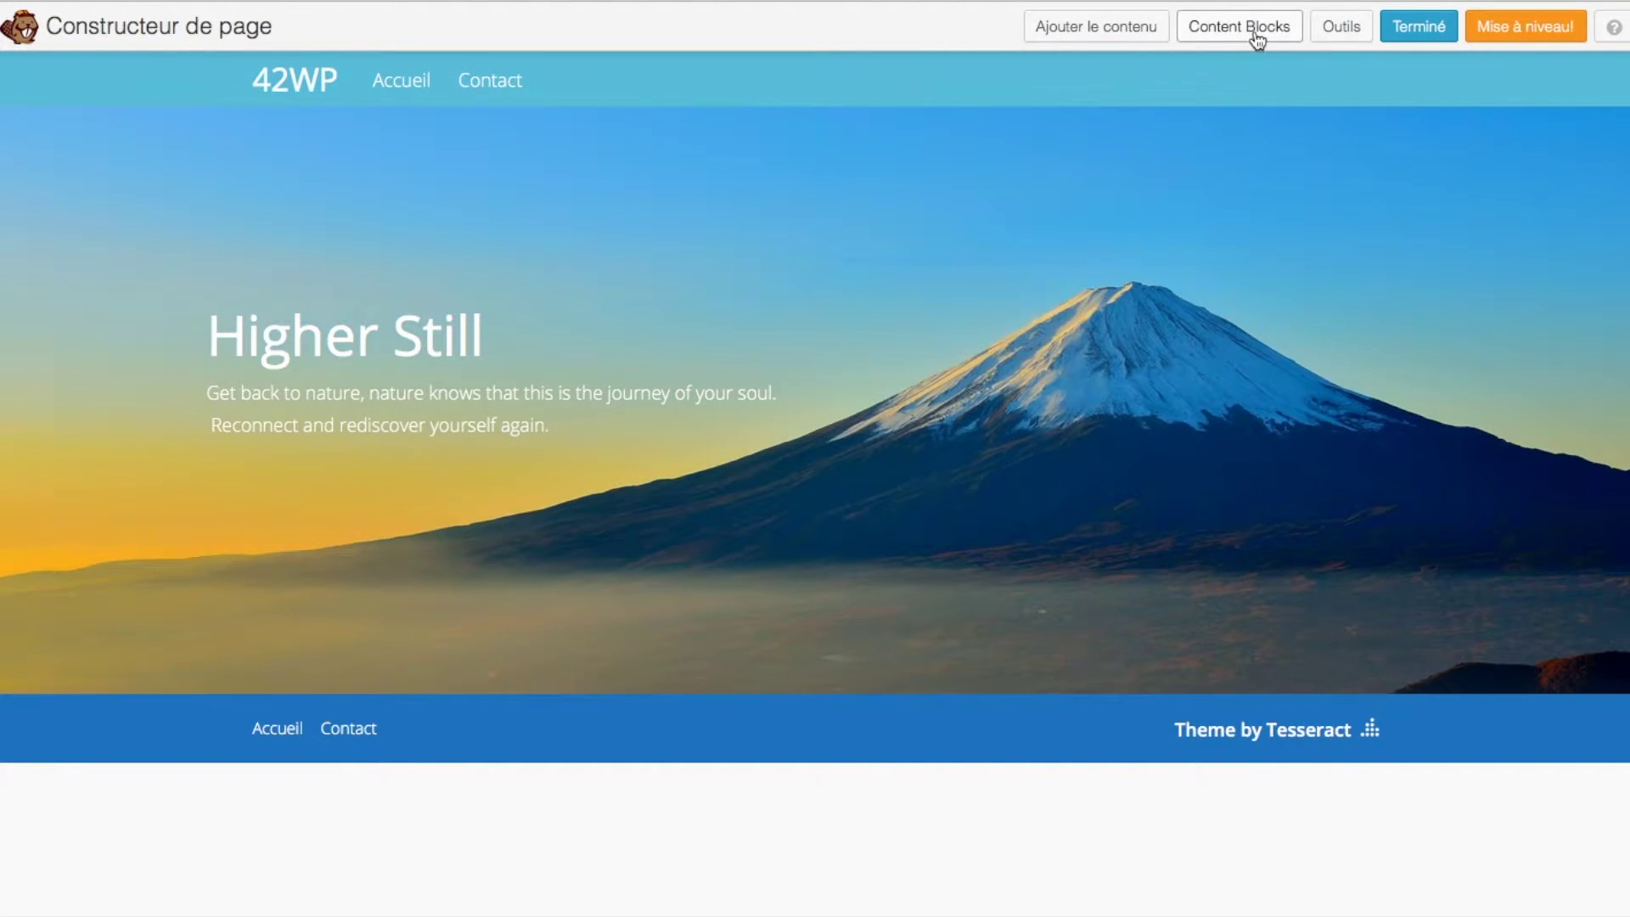
Add the "4 Square" content block below the full-width mountain image.
{"action": "left_click", "coordinate": [1258, 28]}
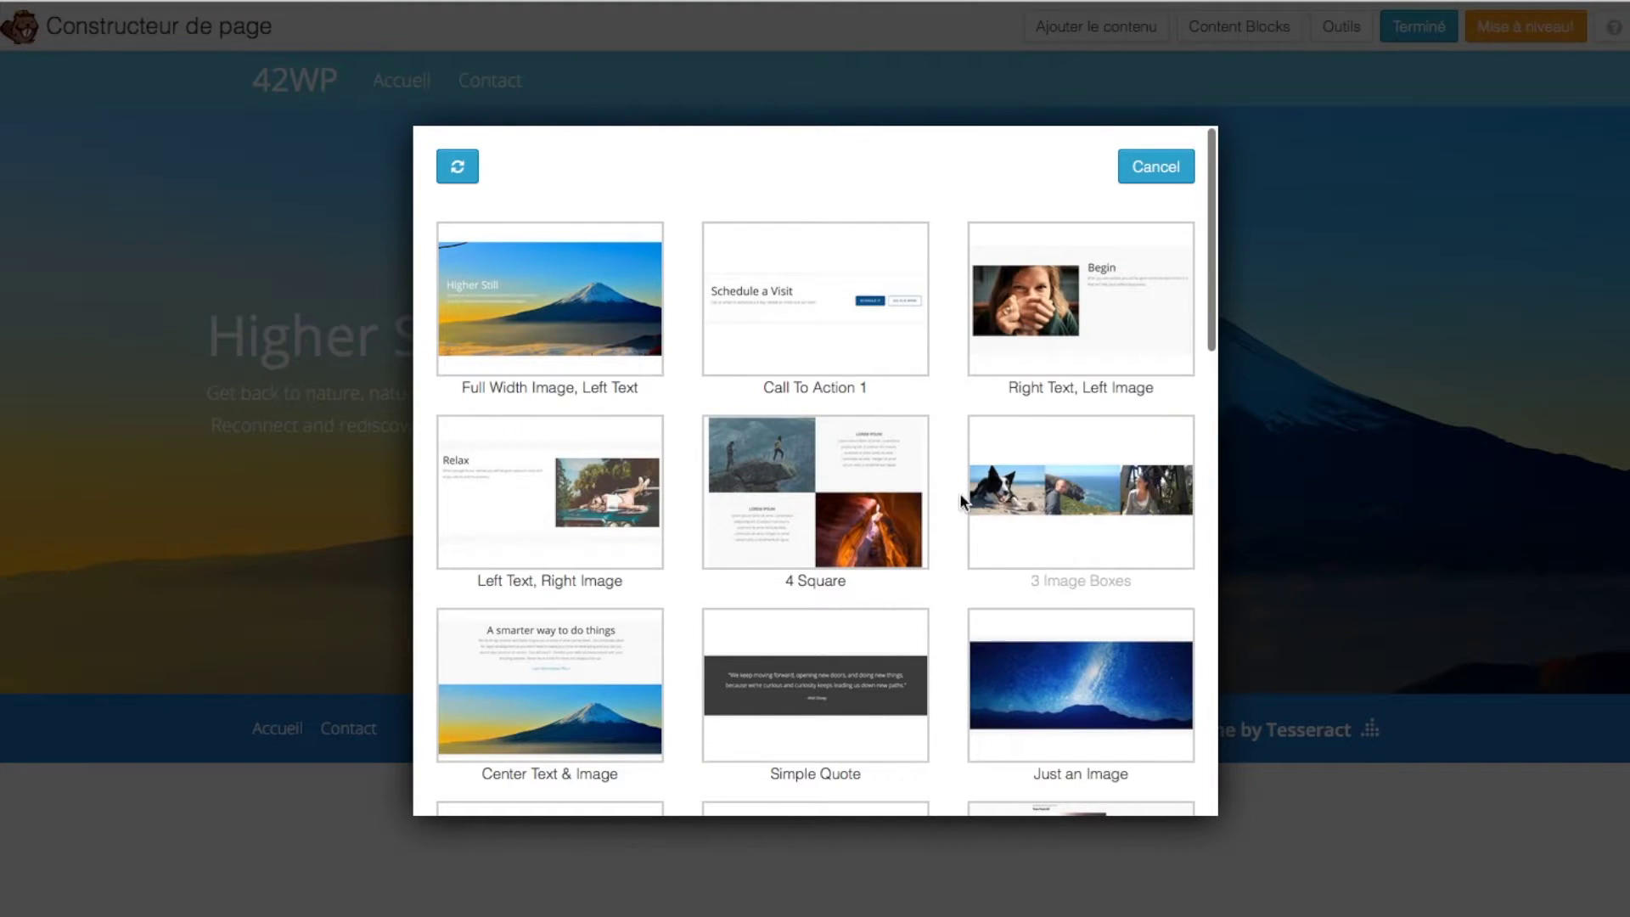
{"action": "left_click", "coordinate": [800, 499]}
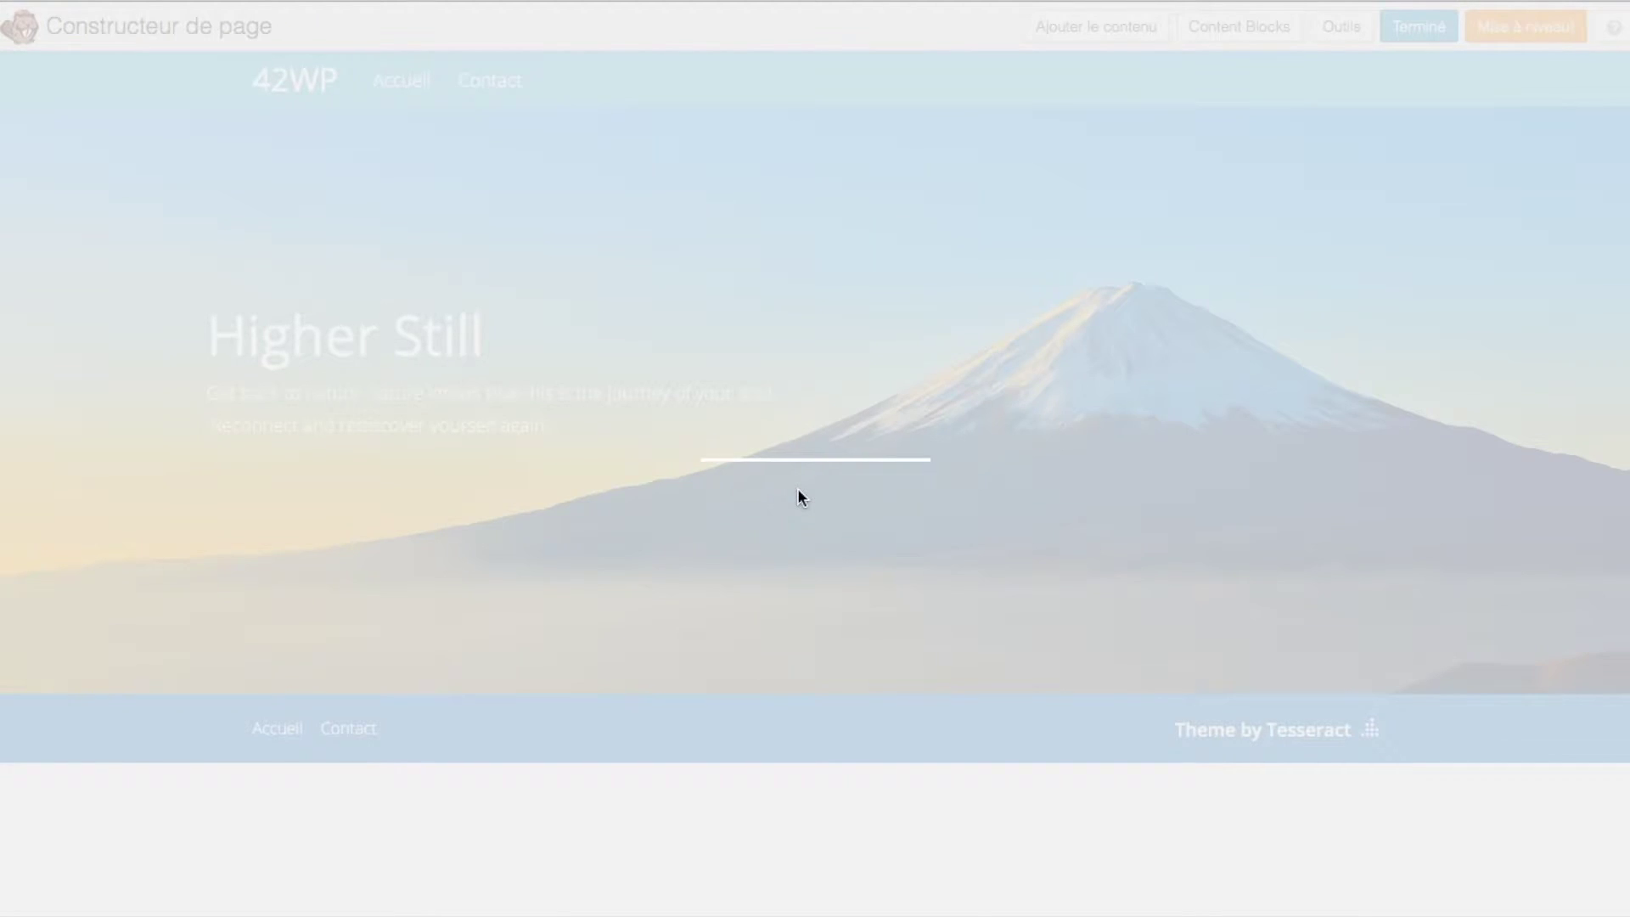
{"action": "scroll", "coordinate": [952, 725], "scroll_direction": "down", "scroll_amount": 6}
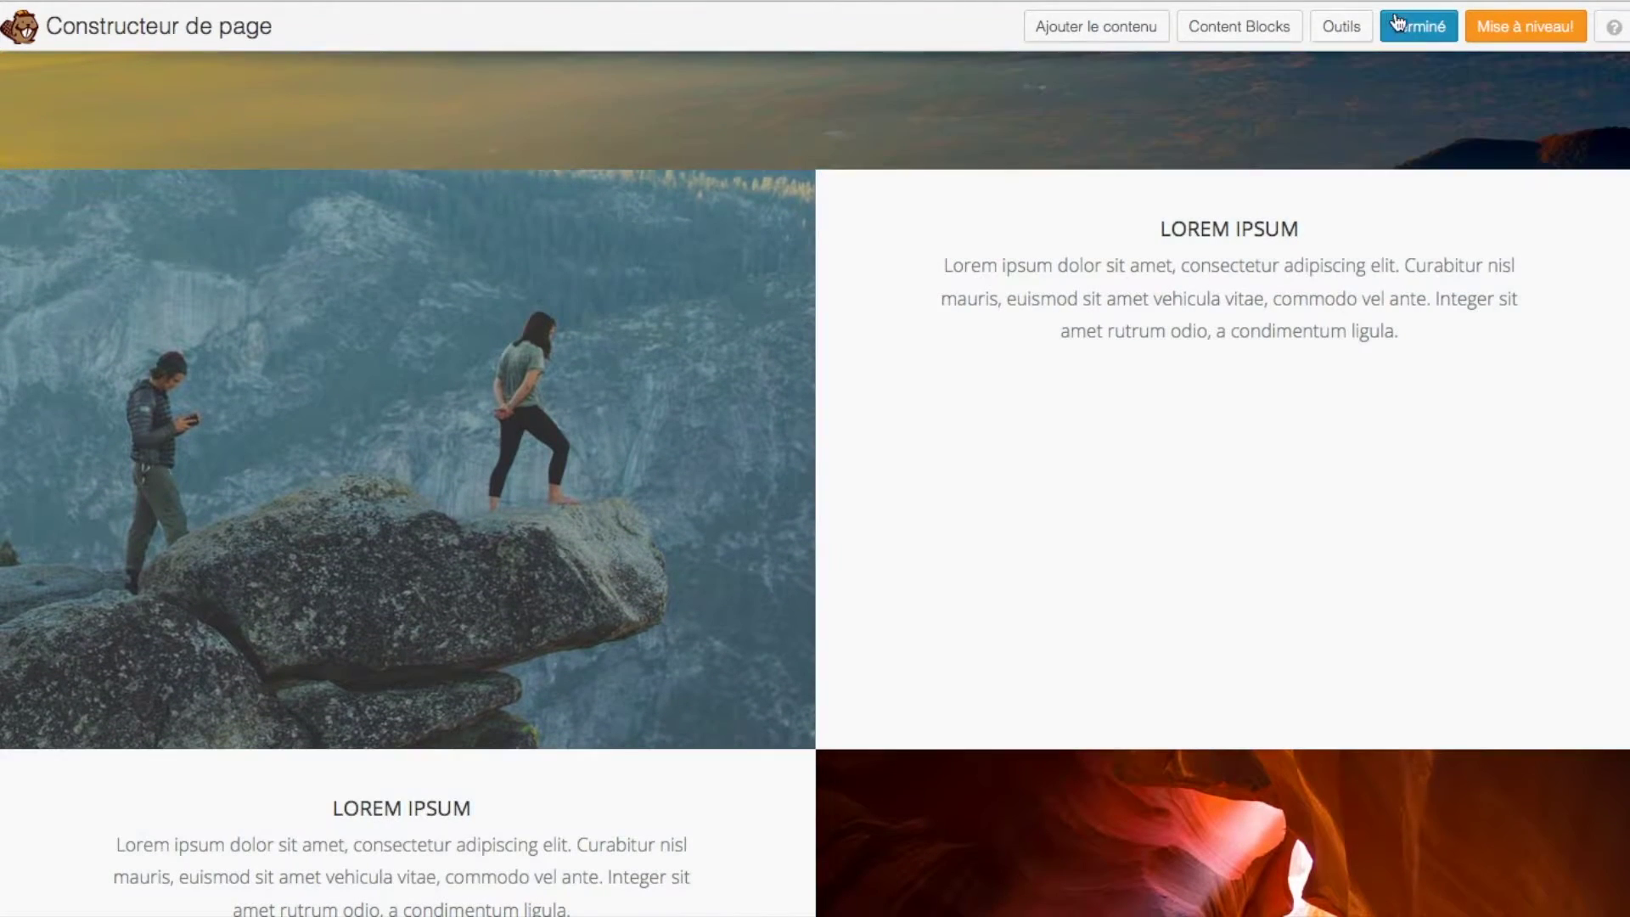
Finish the page builder session and review the resulting page with its image and text blocks.
{"action": "left_click", "coordinate": [1416, 27]}
{"action": "left_click", "coordinate": [820, 409]}
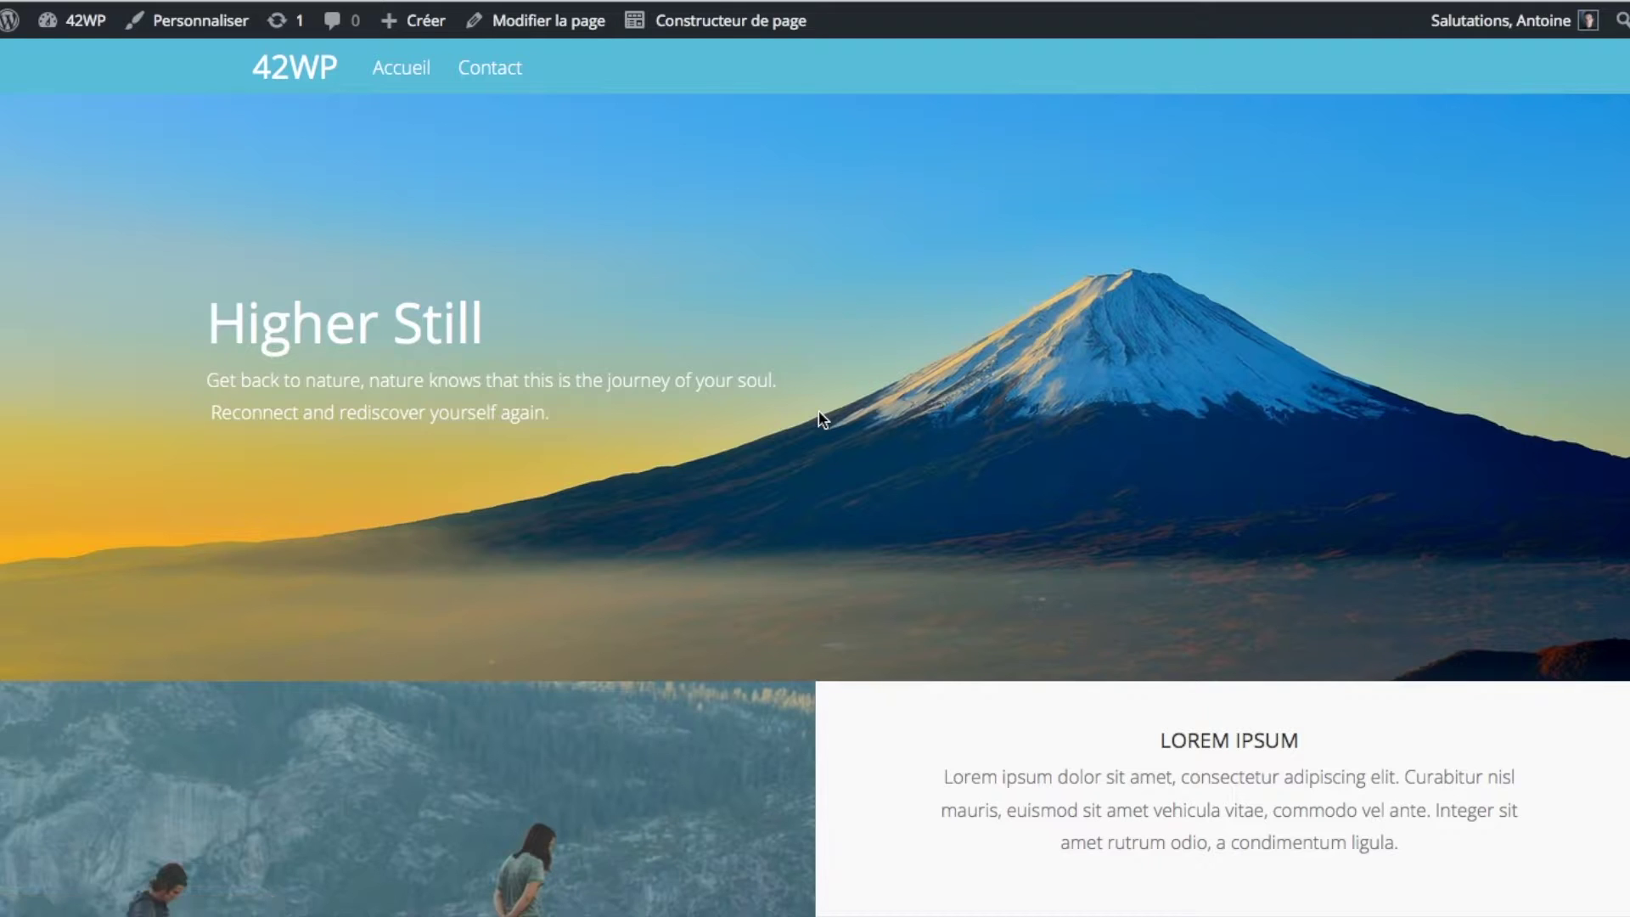
{"action": "scroll", "coordinate": [819, 413], "scroll_direction": "down", "scroll_amount": 5}
{"action": "scroll", "coordinate": [819, 414], "scroll_direction": "down", "scroll_amount": 8}
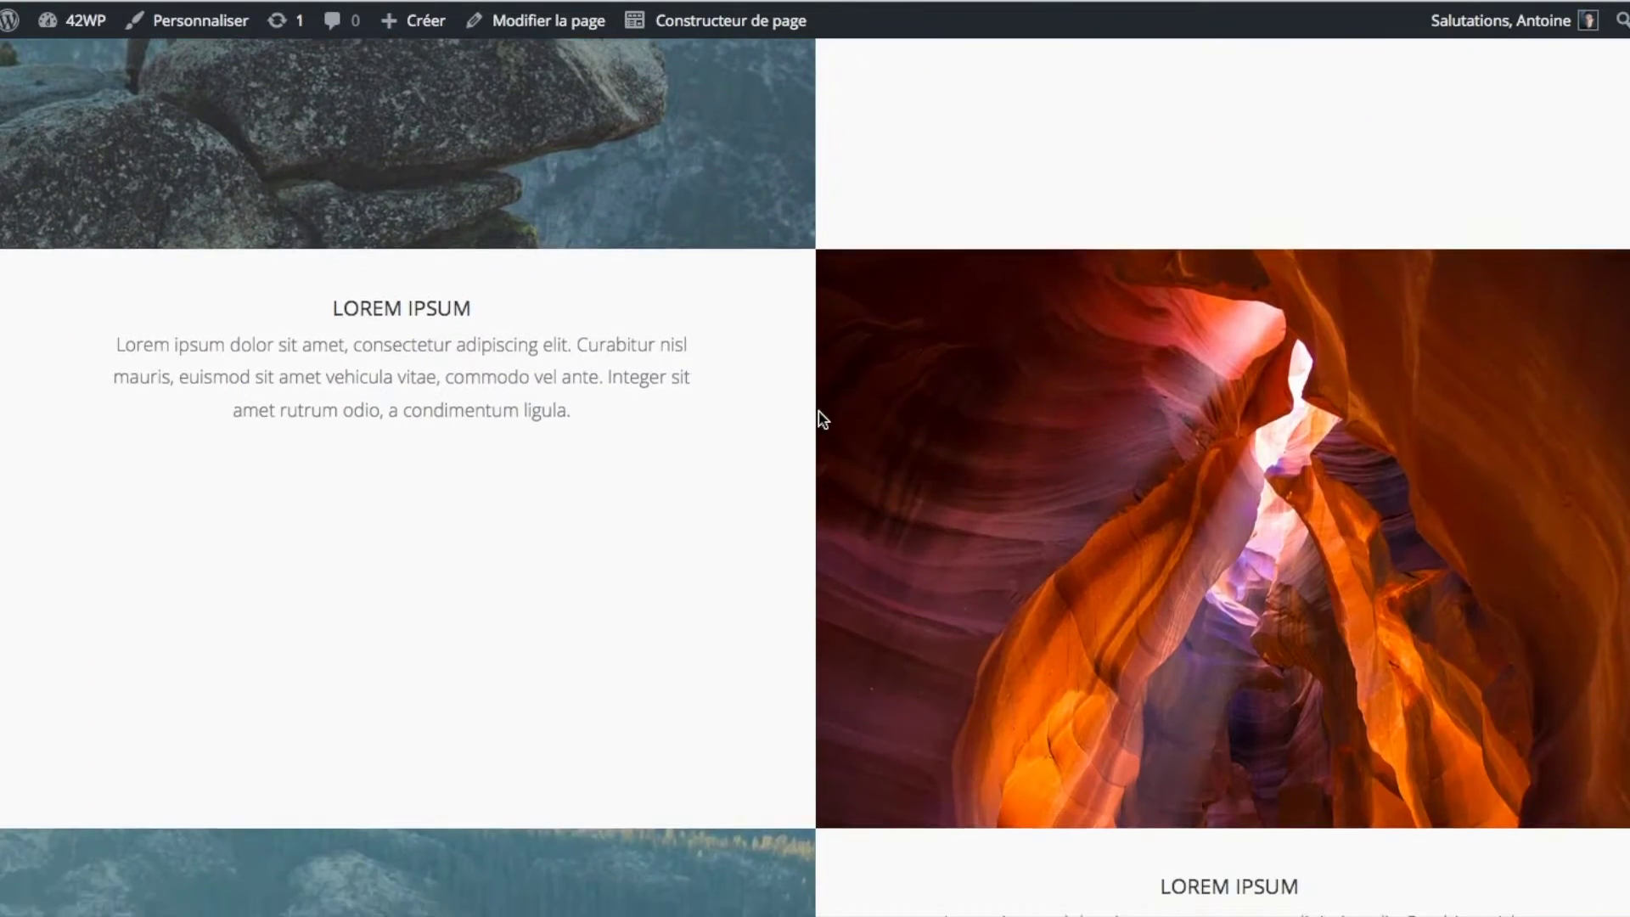
{"action": "scroll", "coordinate": [820, 418], "scroll_direction": "up", "scroll_amount": 15}
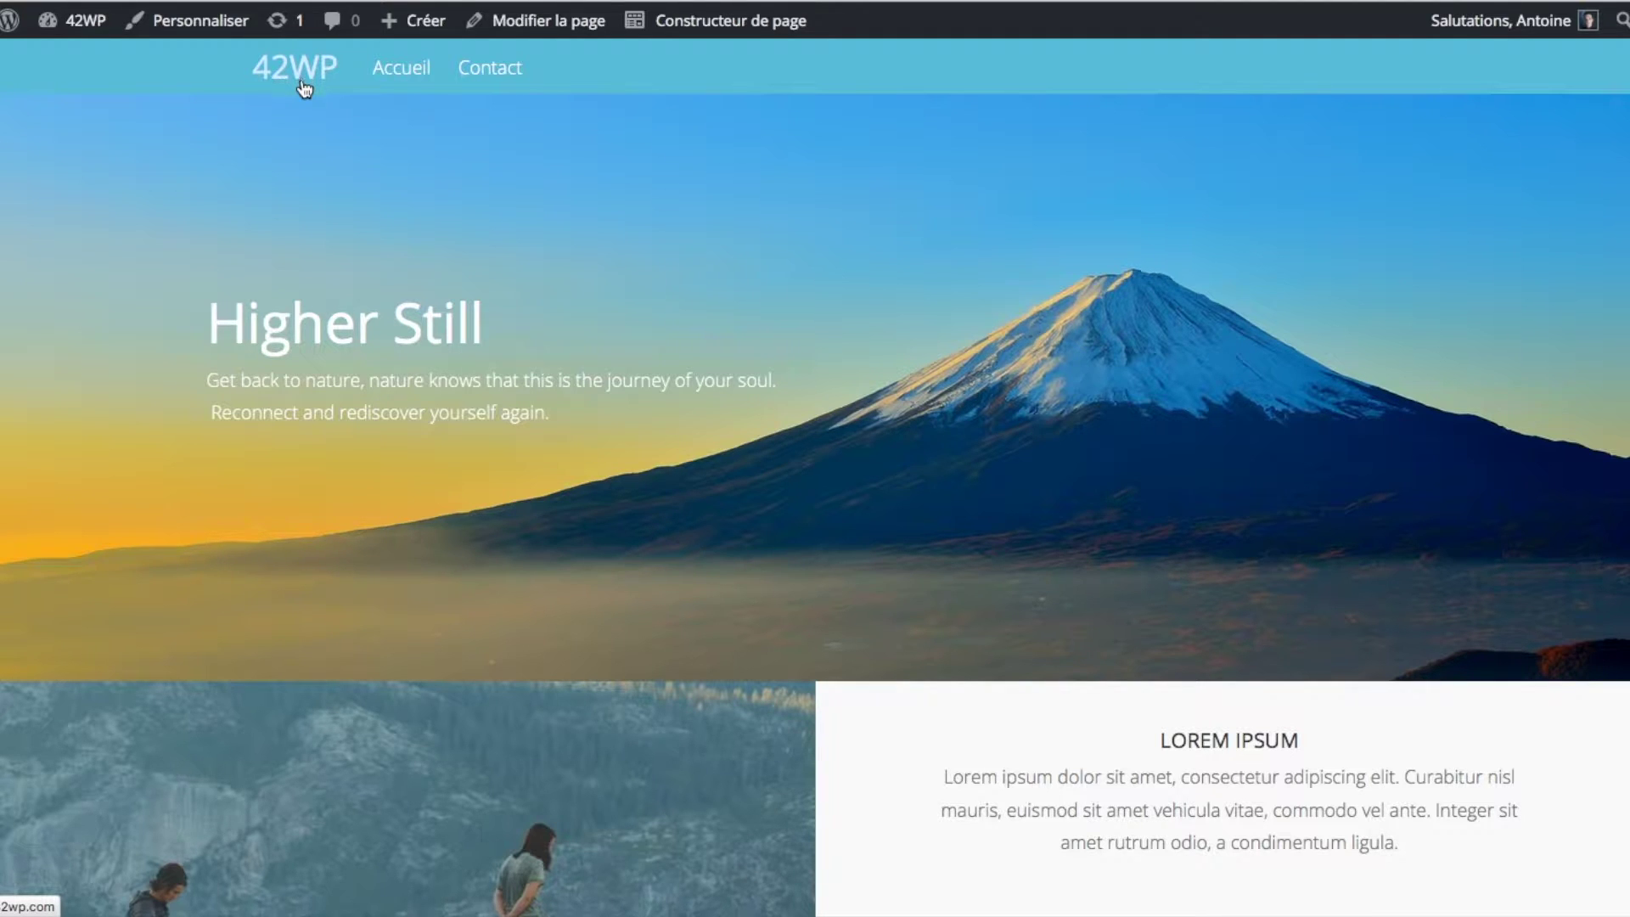
{"action": "scroll", "coordinate": [382, 215], "scroll_direction": "down", "scroll_amount": 1}
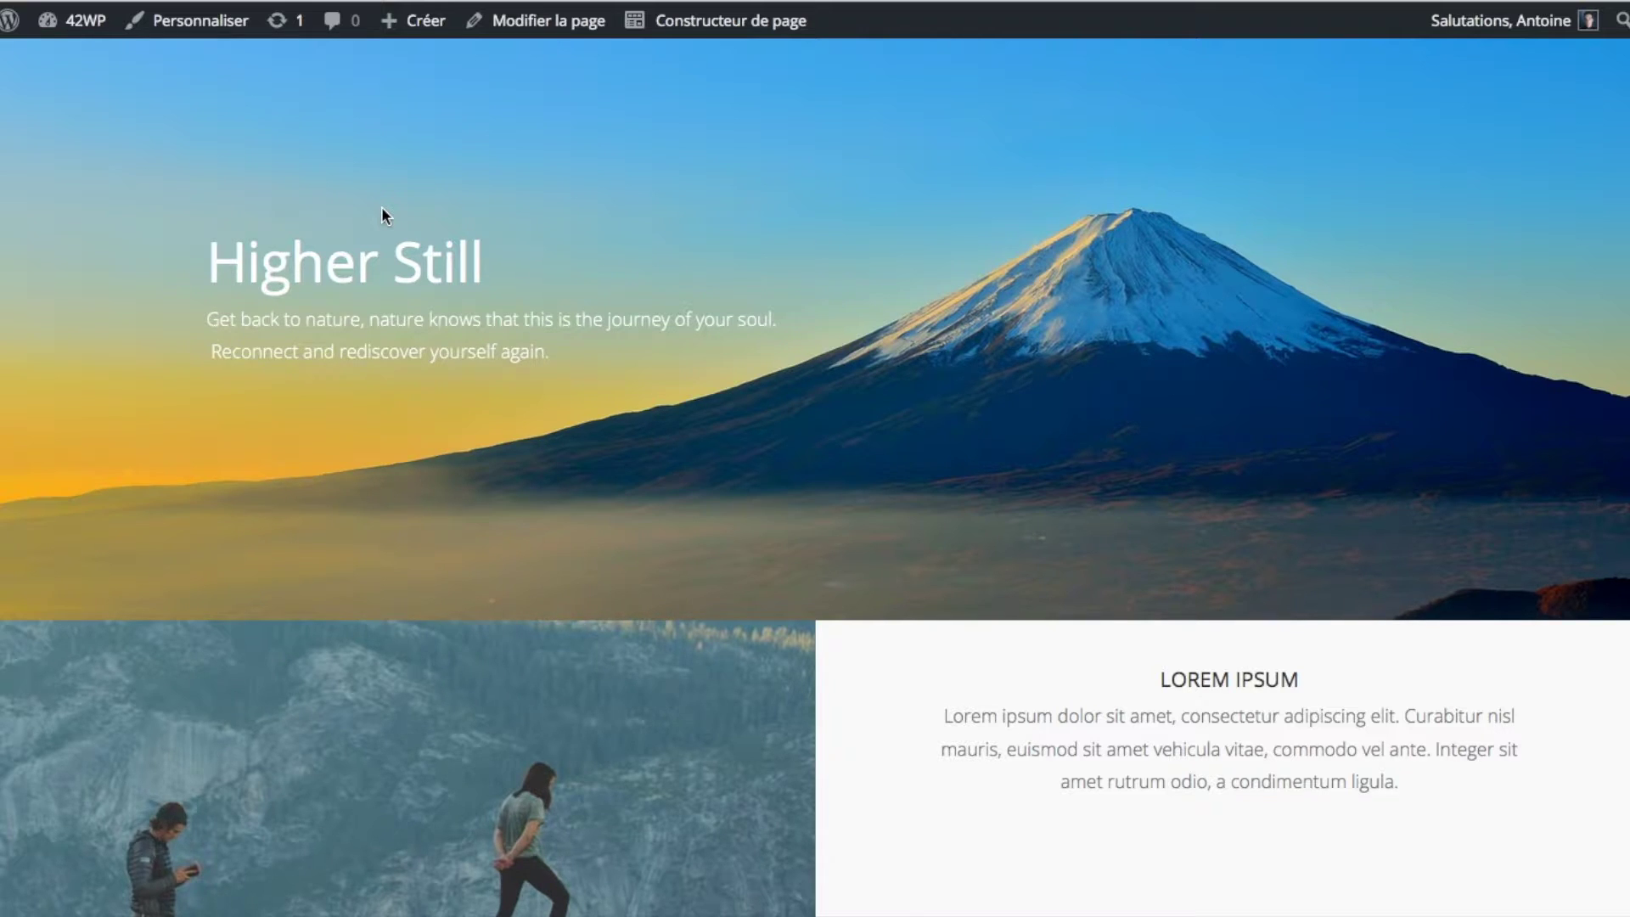
{"action": "scroll", "coordinate": [381, 212], "scroll_direction": "down", "scroll_amount": 2}
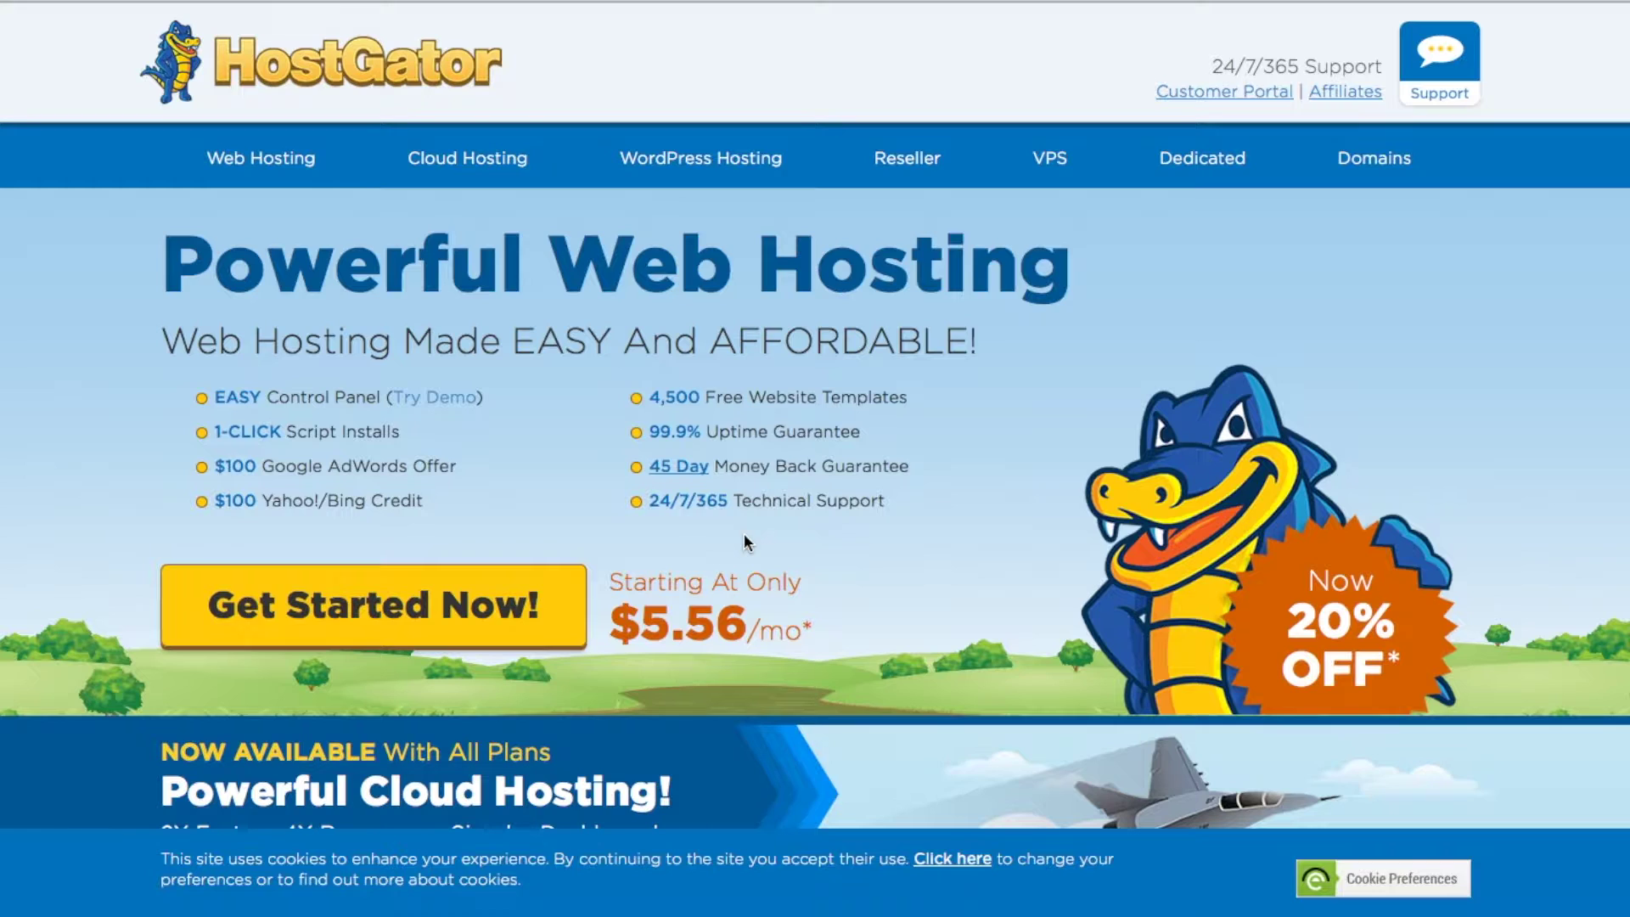
On the HostGator site, open the web hosting plans and start the sign-up for the Hatchling Plan.
{"action": "left_click", "coordinate": [261, 170]}
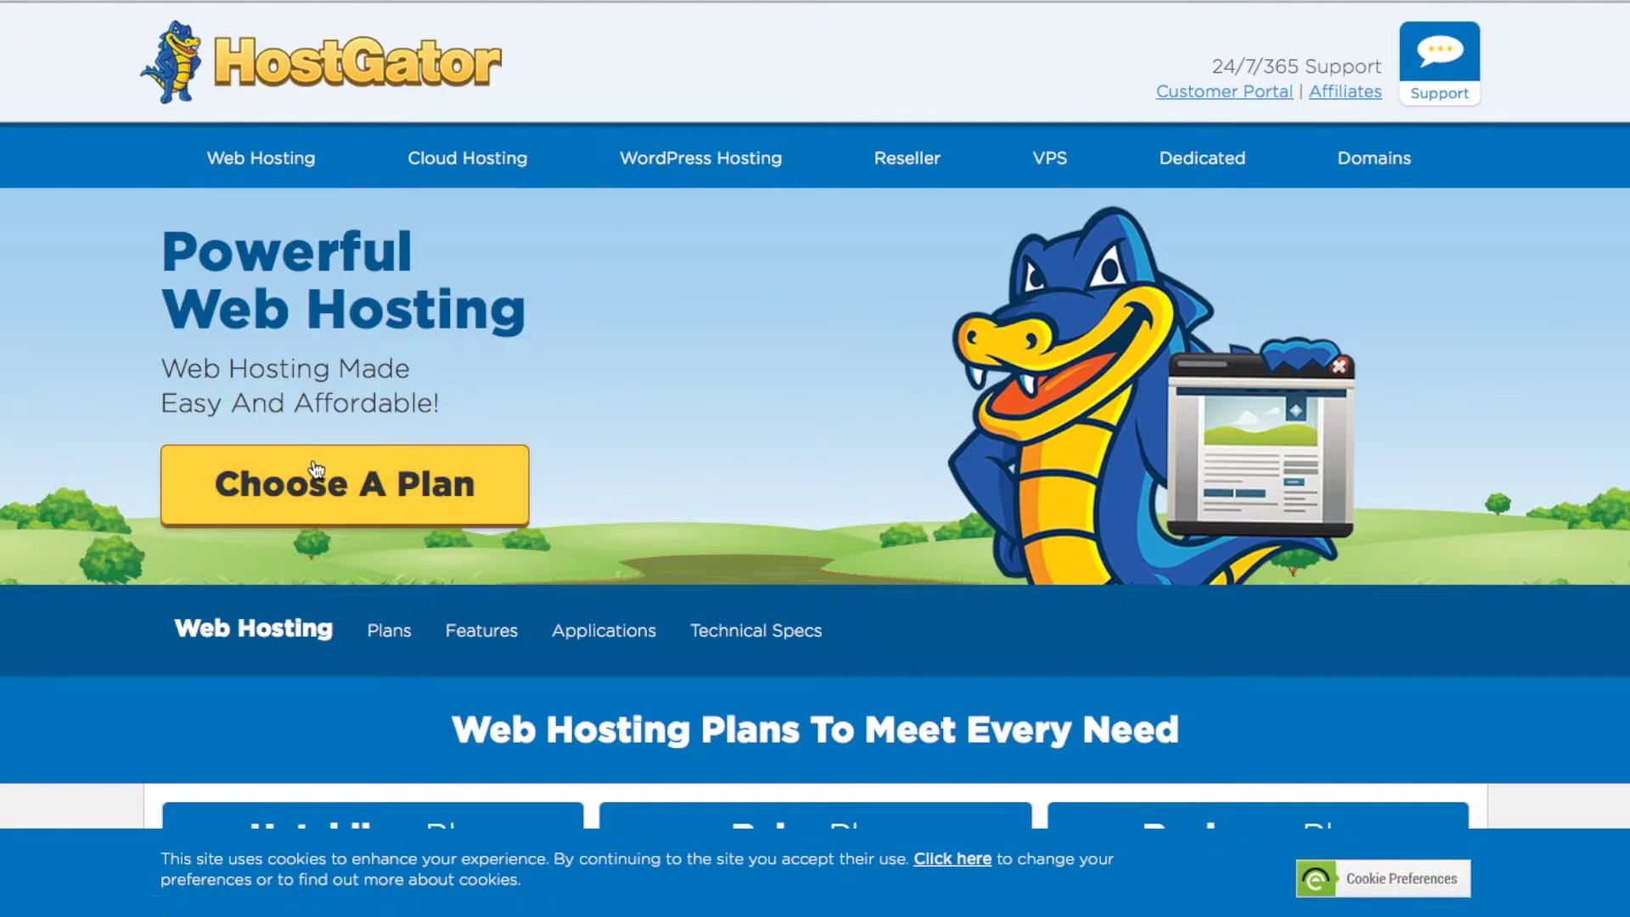
{"action": "left_click", "coordinate": [316, 470]}
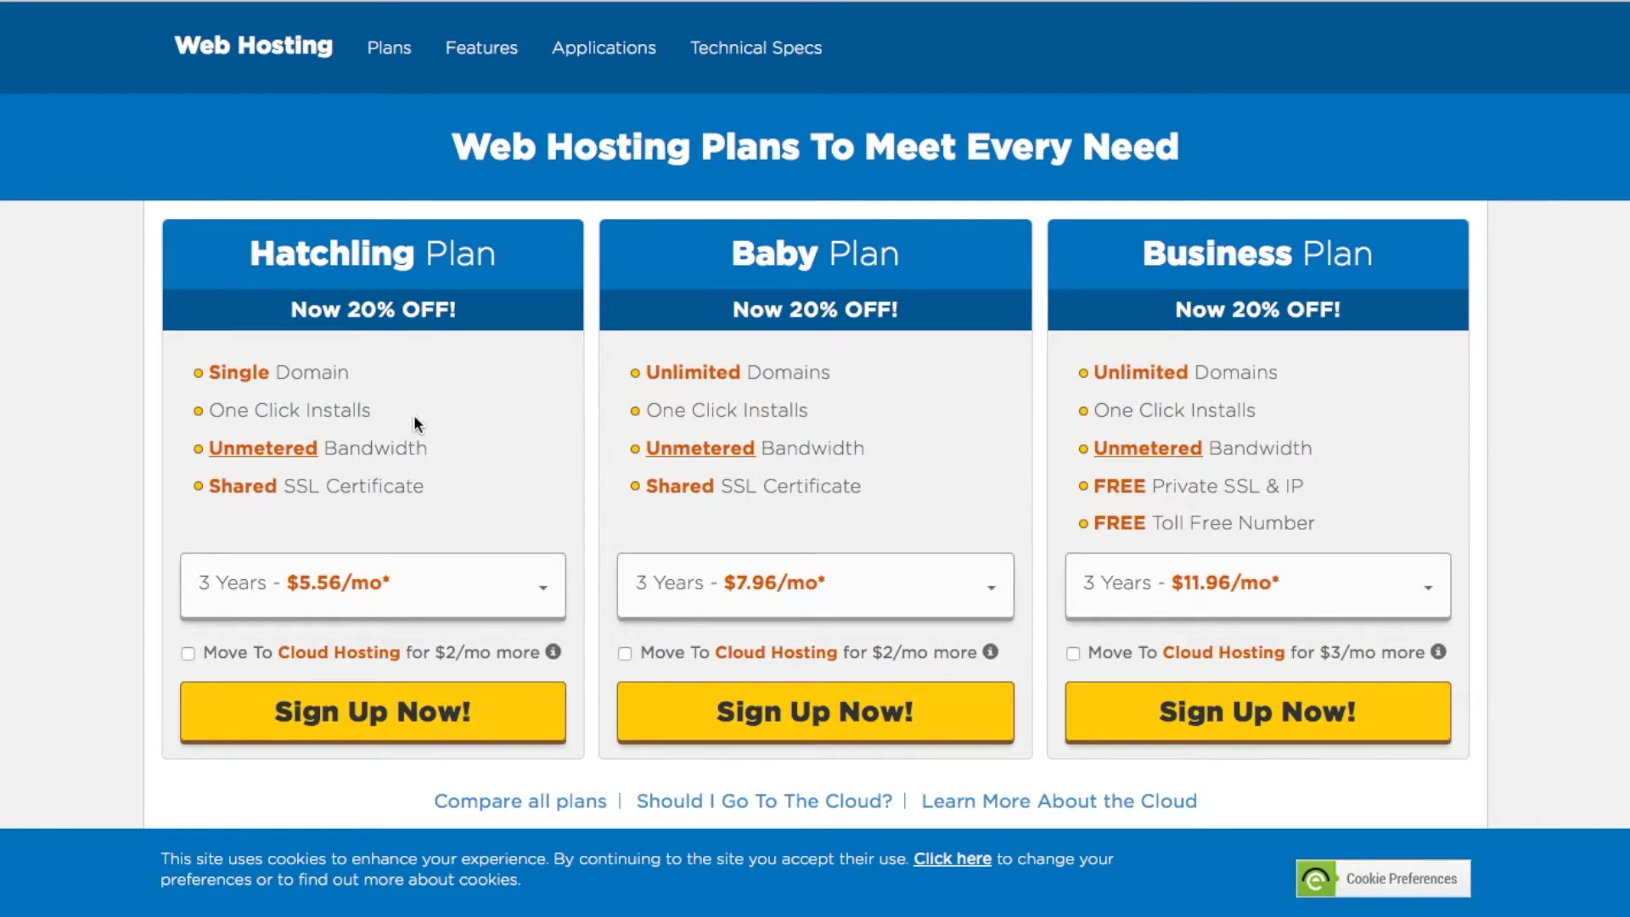
{"action": "left_click", "coordinate": [376, 723]}
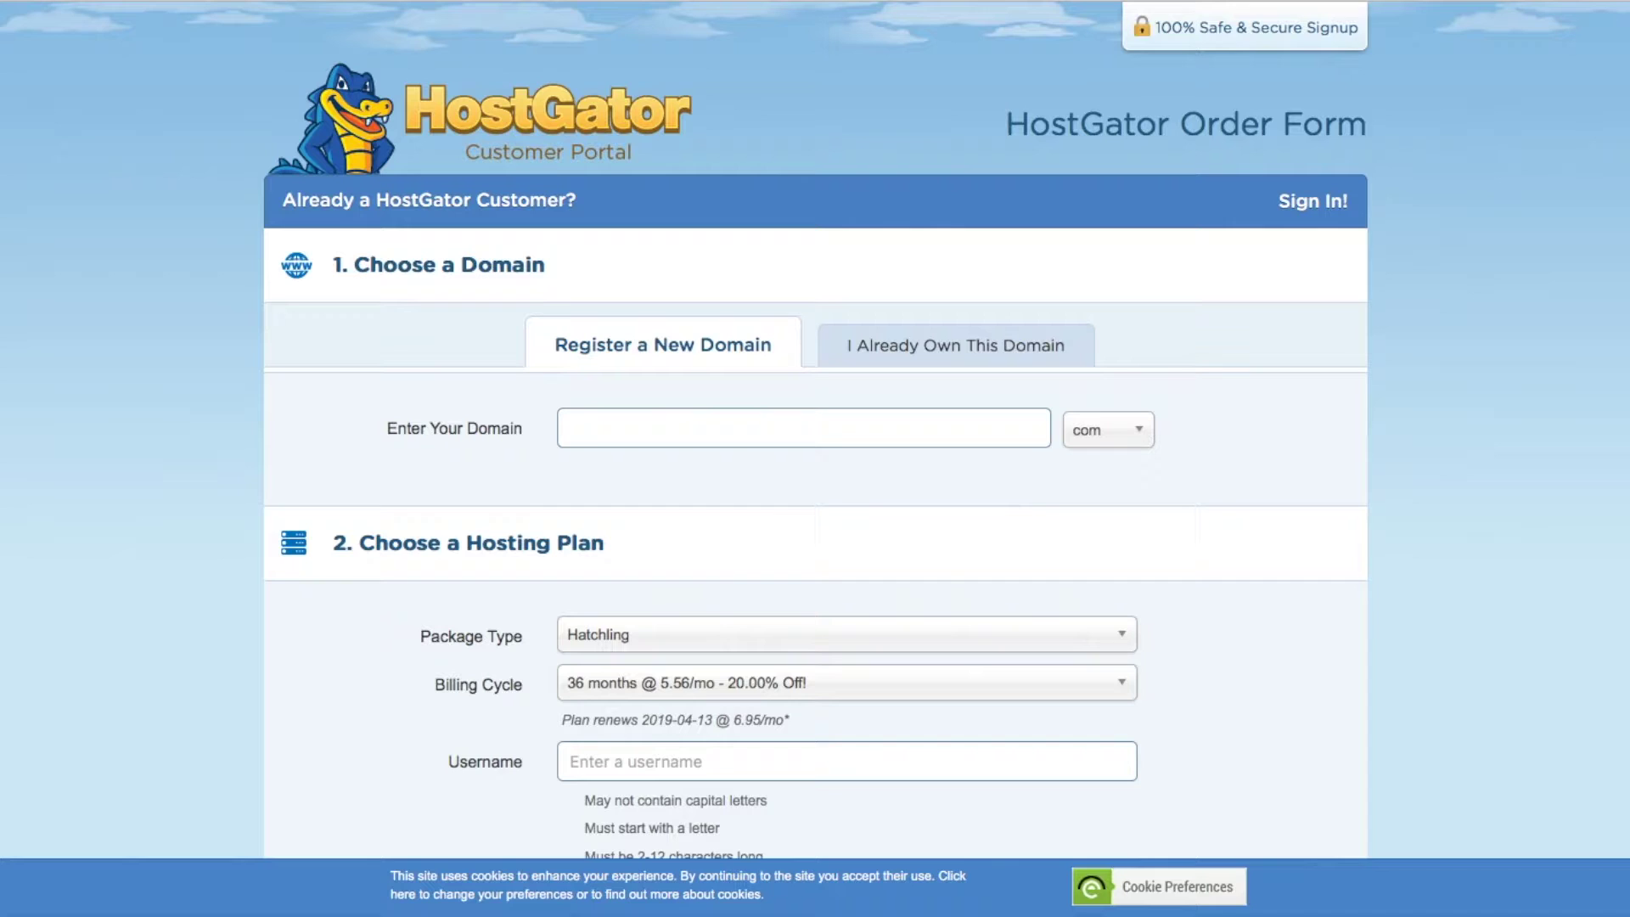
Choose monsiteee with the com extension as the new domain and decline Domain Privacy Protection.
{"action": "left_click", "coordinate": [604, 419]}
{"action": "type", "text": "monsiteee"}
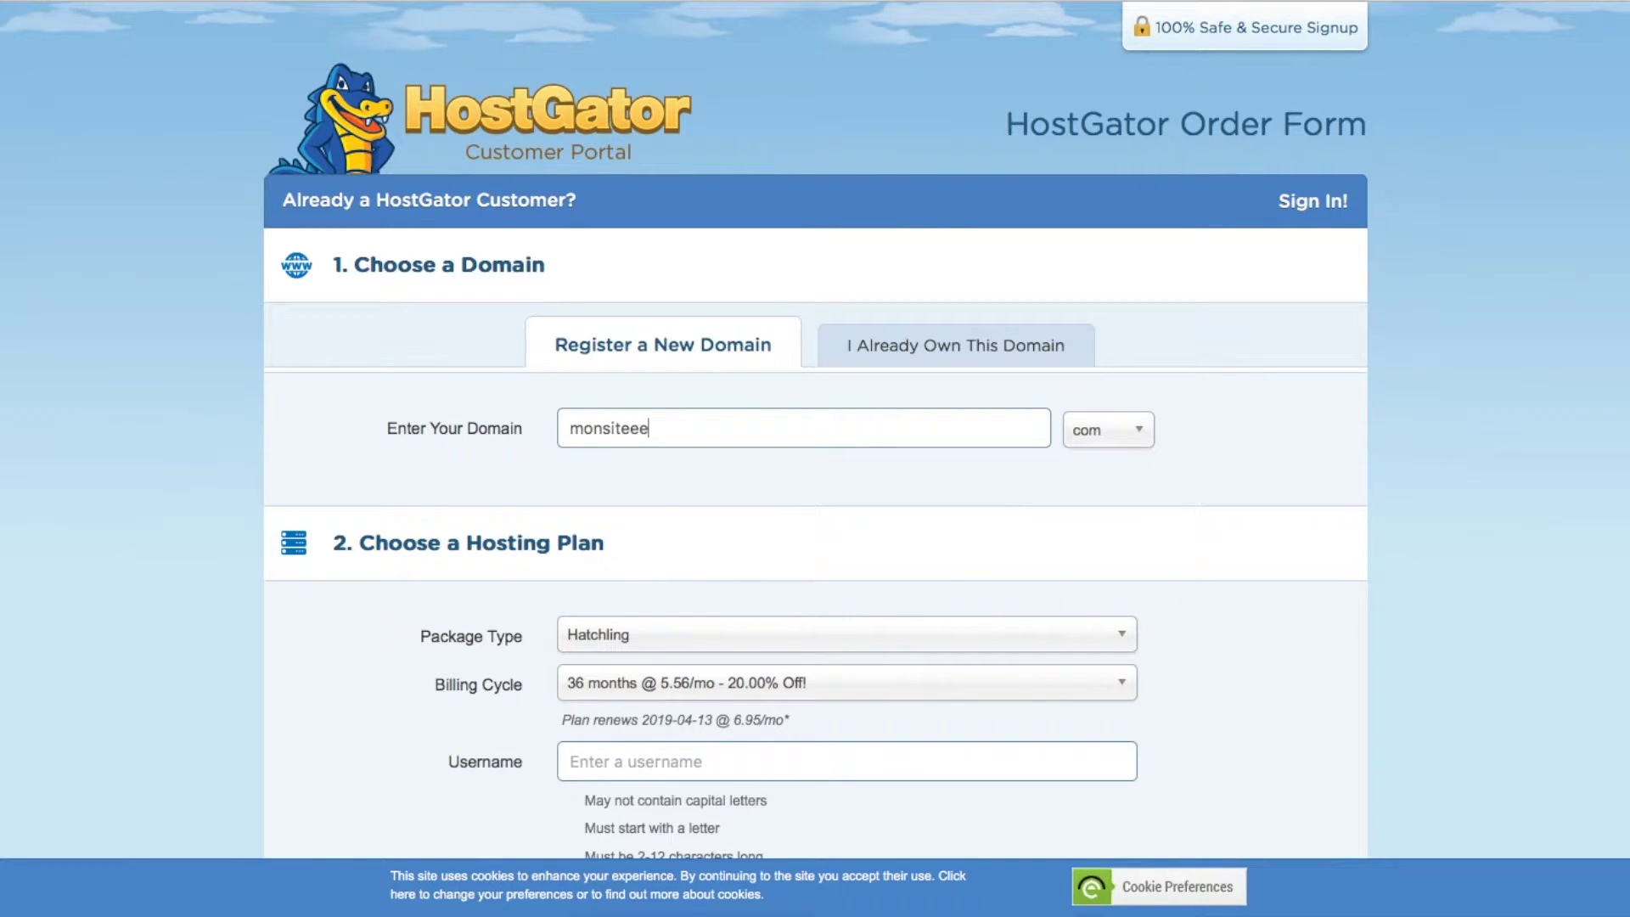
{"action": "left_click", "coordinate": [1107, 448]}
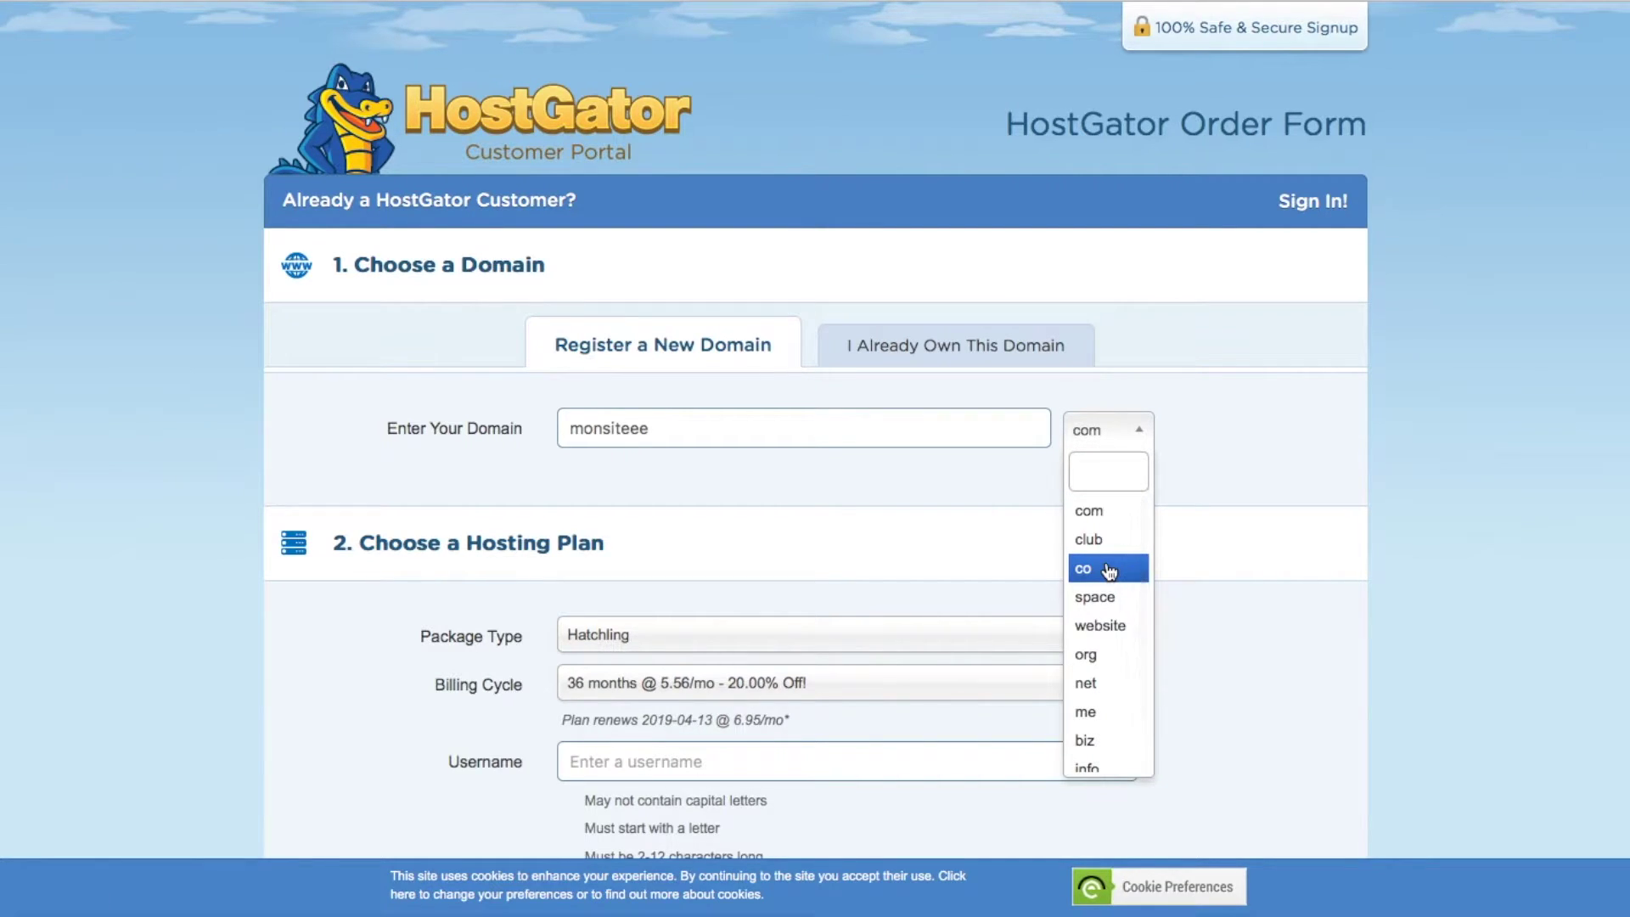
{"action": "scroll", "coordinate": [1108, 561], "scroll_direction": "down", "scroll_amount": 2}
{"action": "scroll", "coordinate": [1107, 552], "scroll_direction": "up", "scroll_amount": 2}
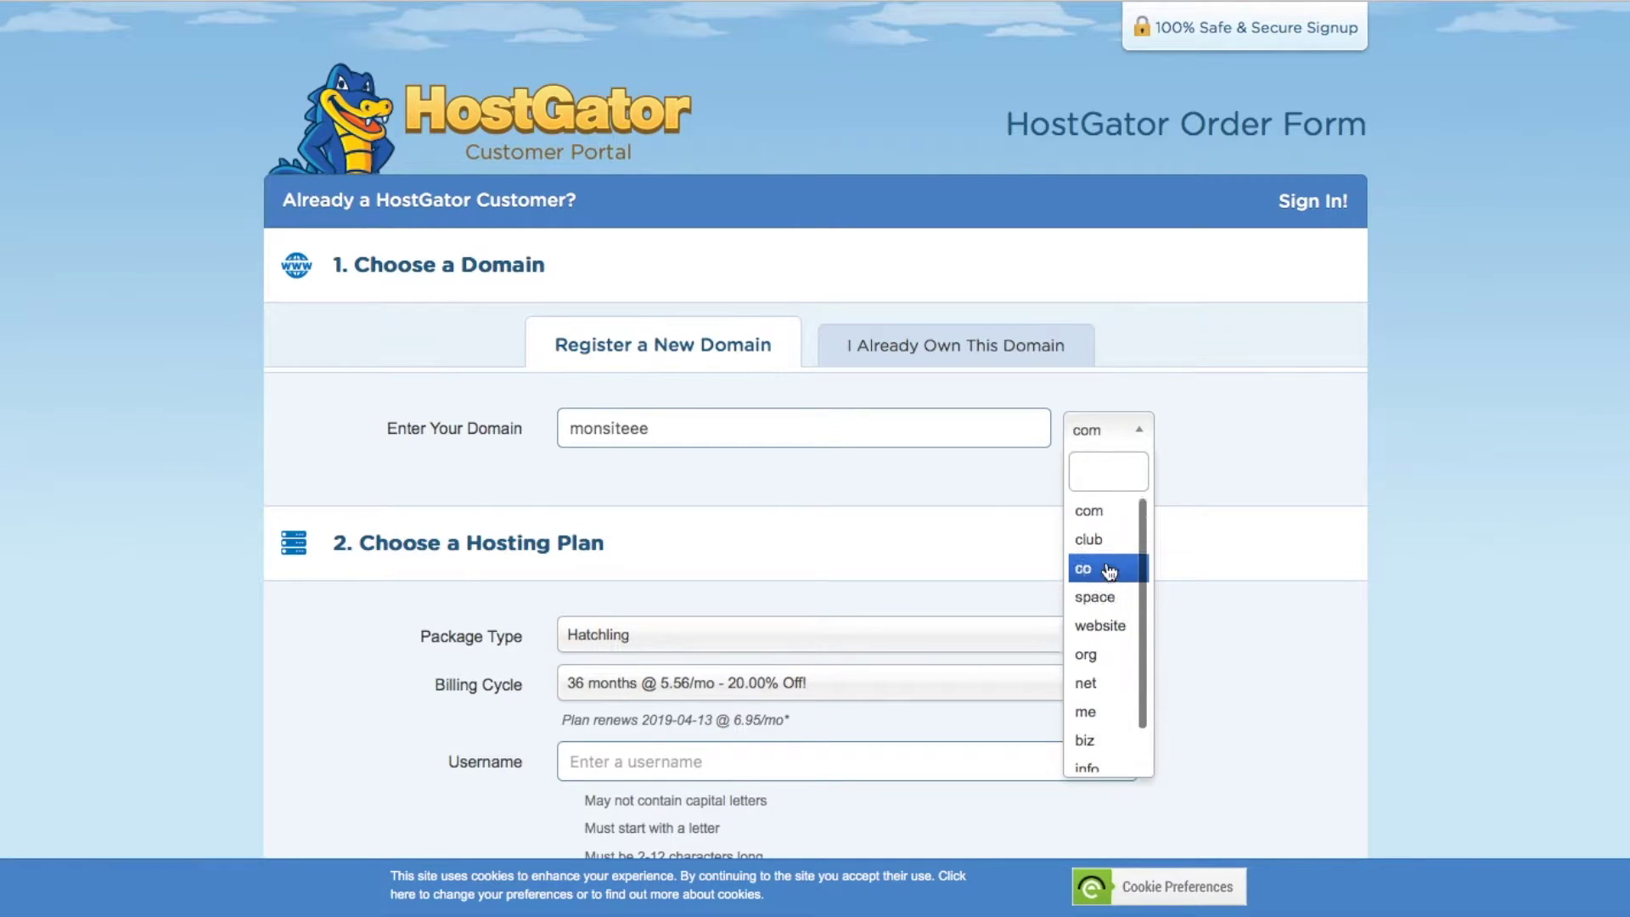
{"action": "left_click", "coordinate": [1087, 510]}
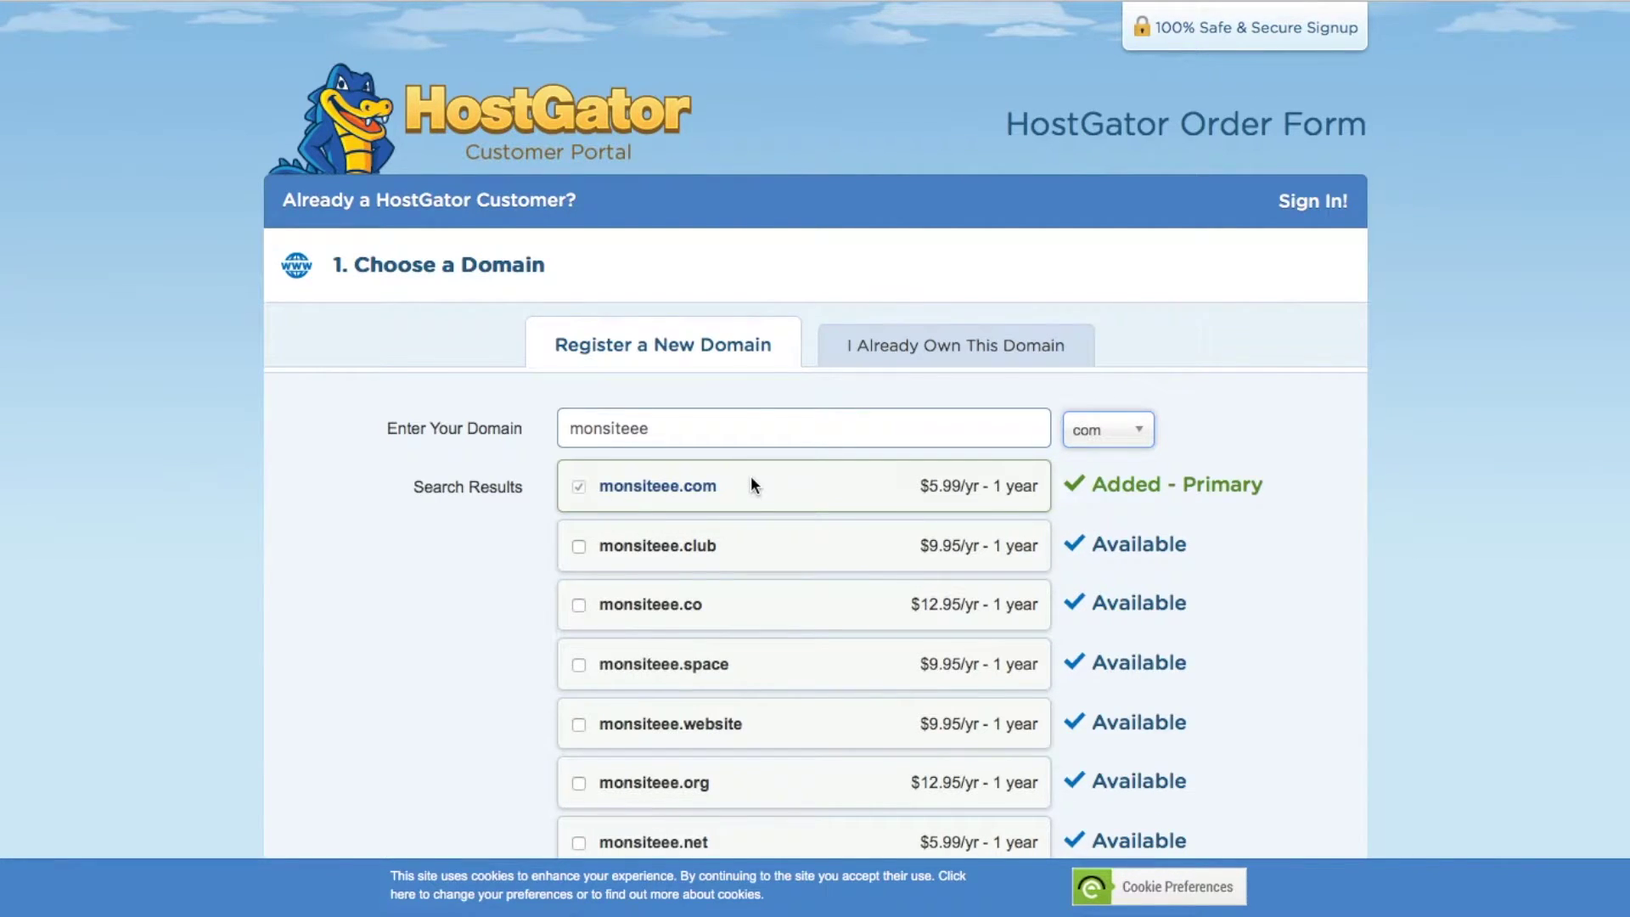
{"action": "scroll", "coordinate": [750, 480], "scroll_direction": "down", "scroll_amount": 5}
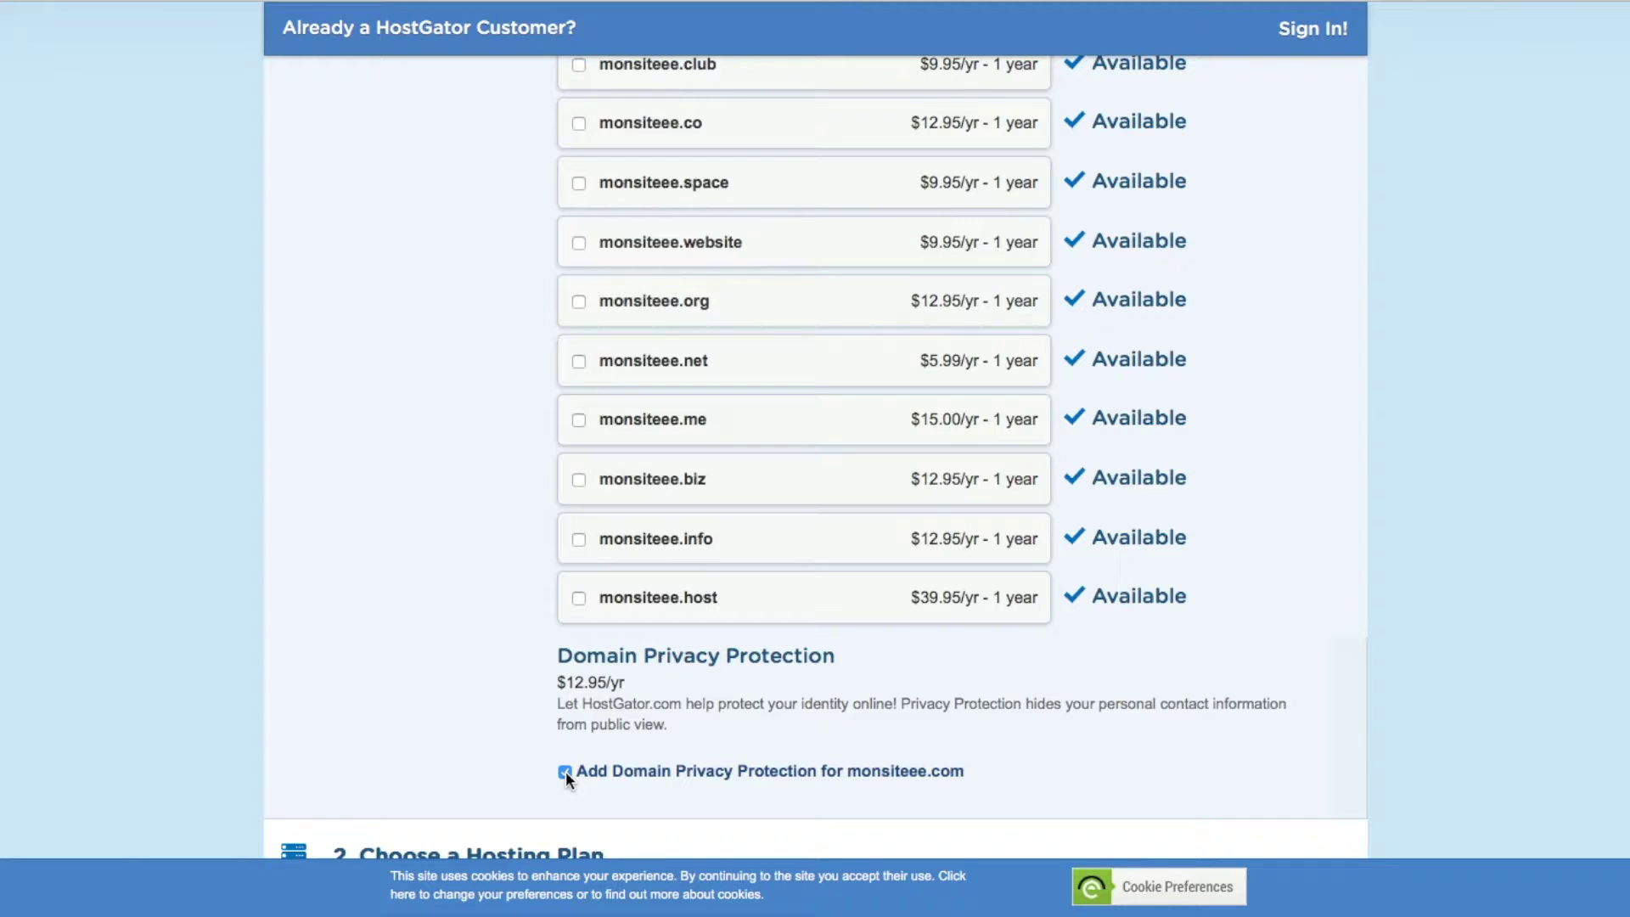
{"action": "left_click", "coordinate": [565, 771]}
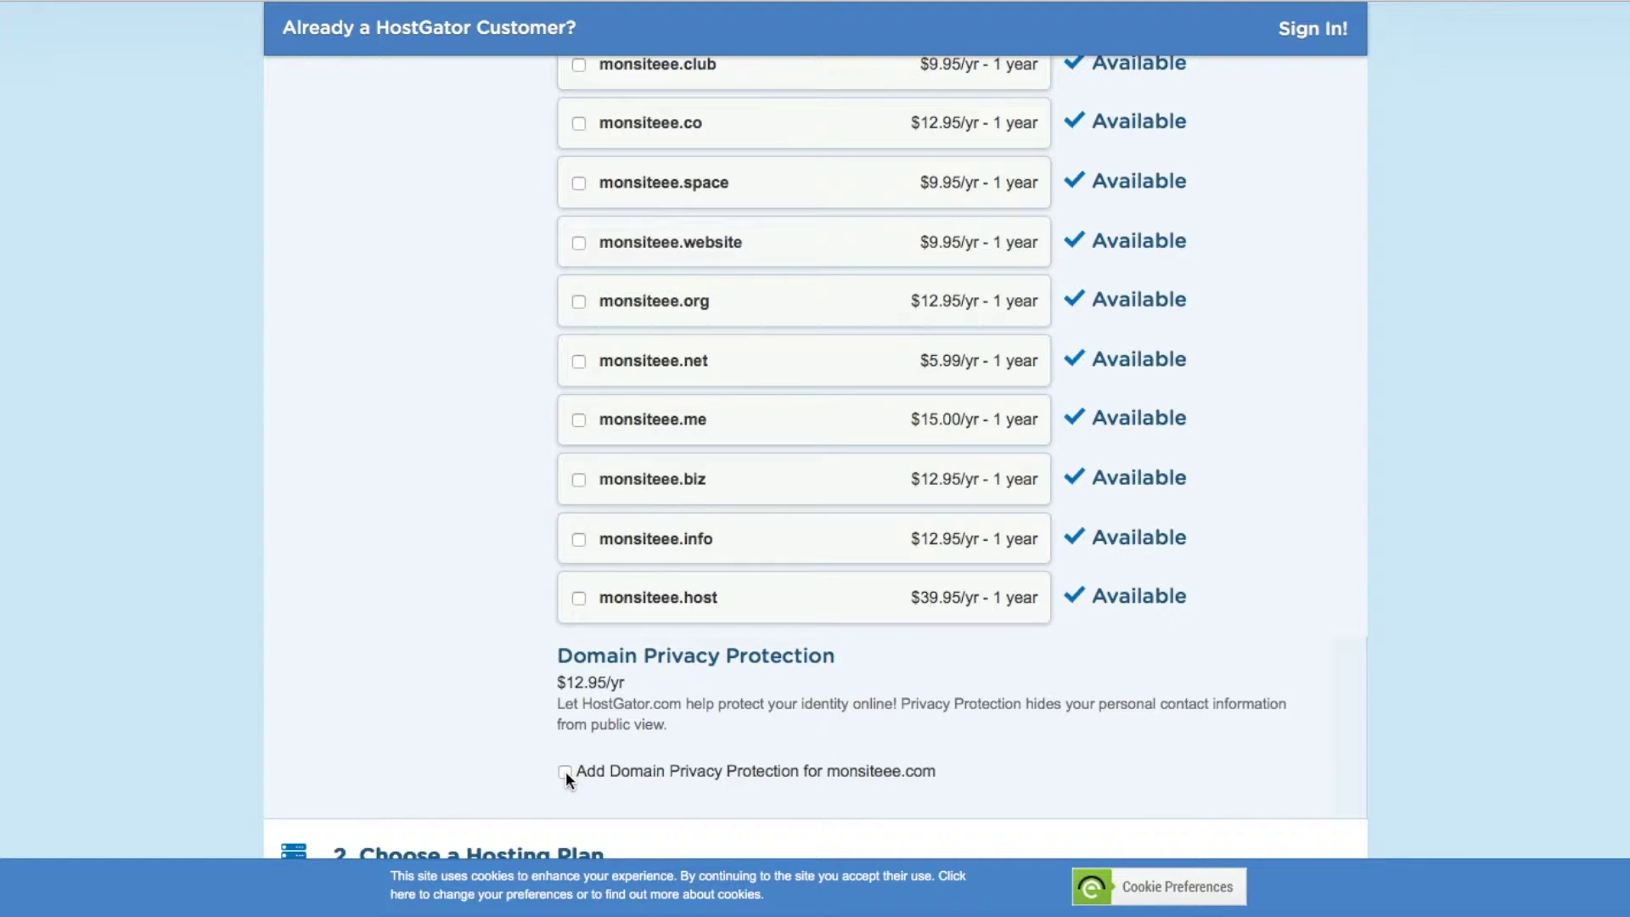
Choose the Hatchling package with the 1 month billing cycle at 8.76/mo.
{"action": "scroll", "coordinate": [565, 771], "scroll_direction": "down", "scroll_amount": 9}
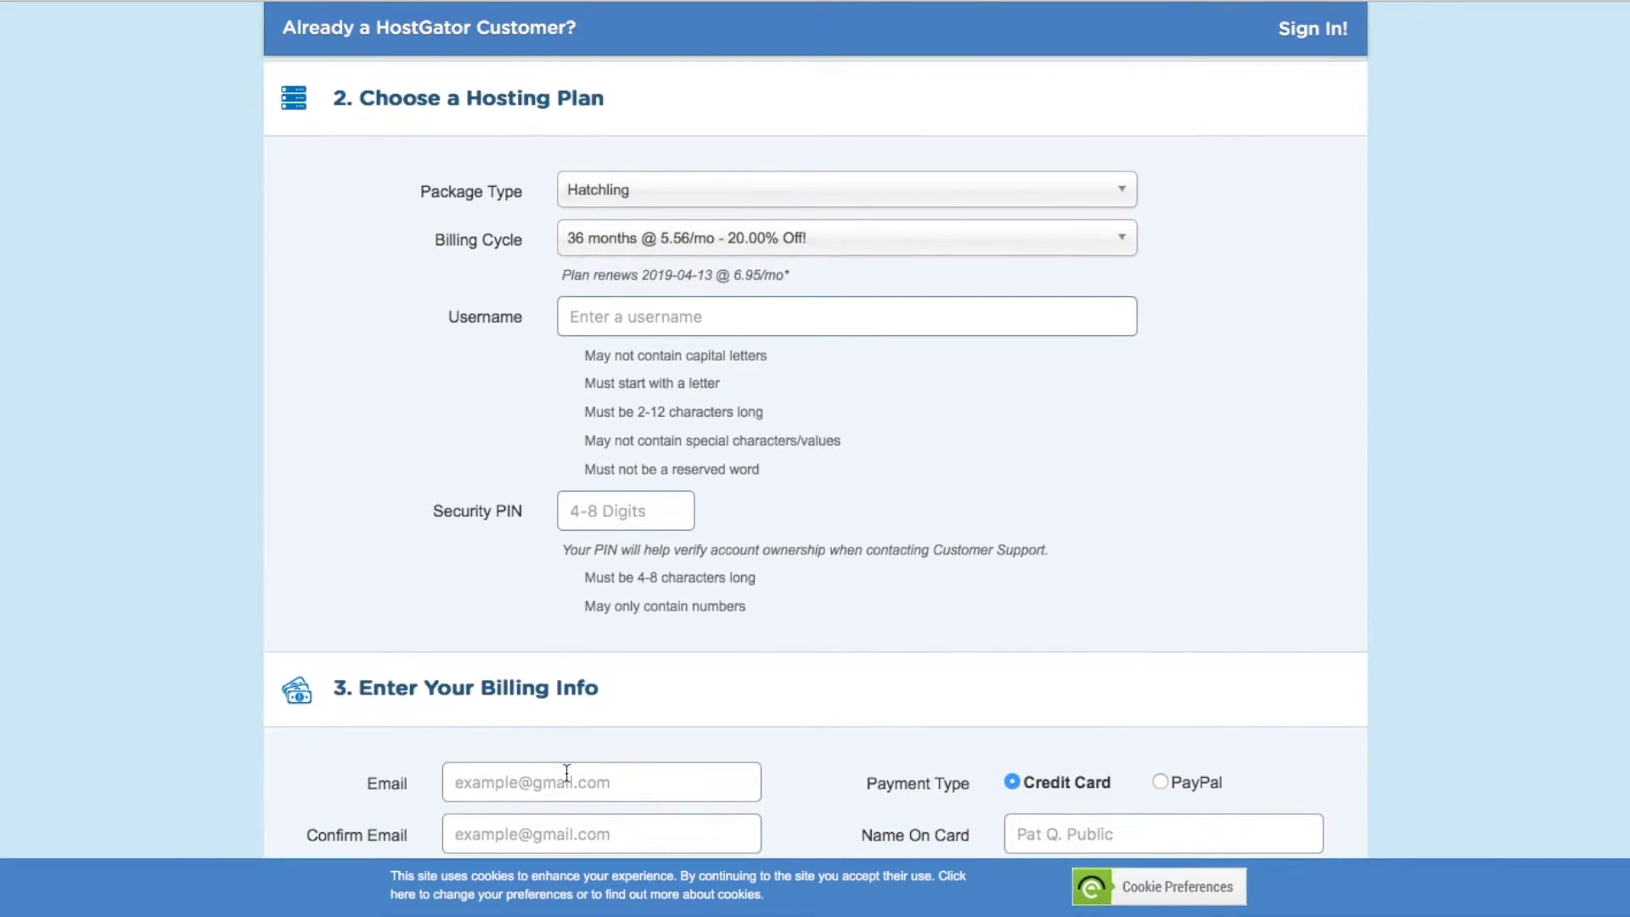
{"action": "left_click", "coordinate": [700, 197]}
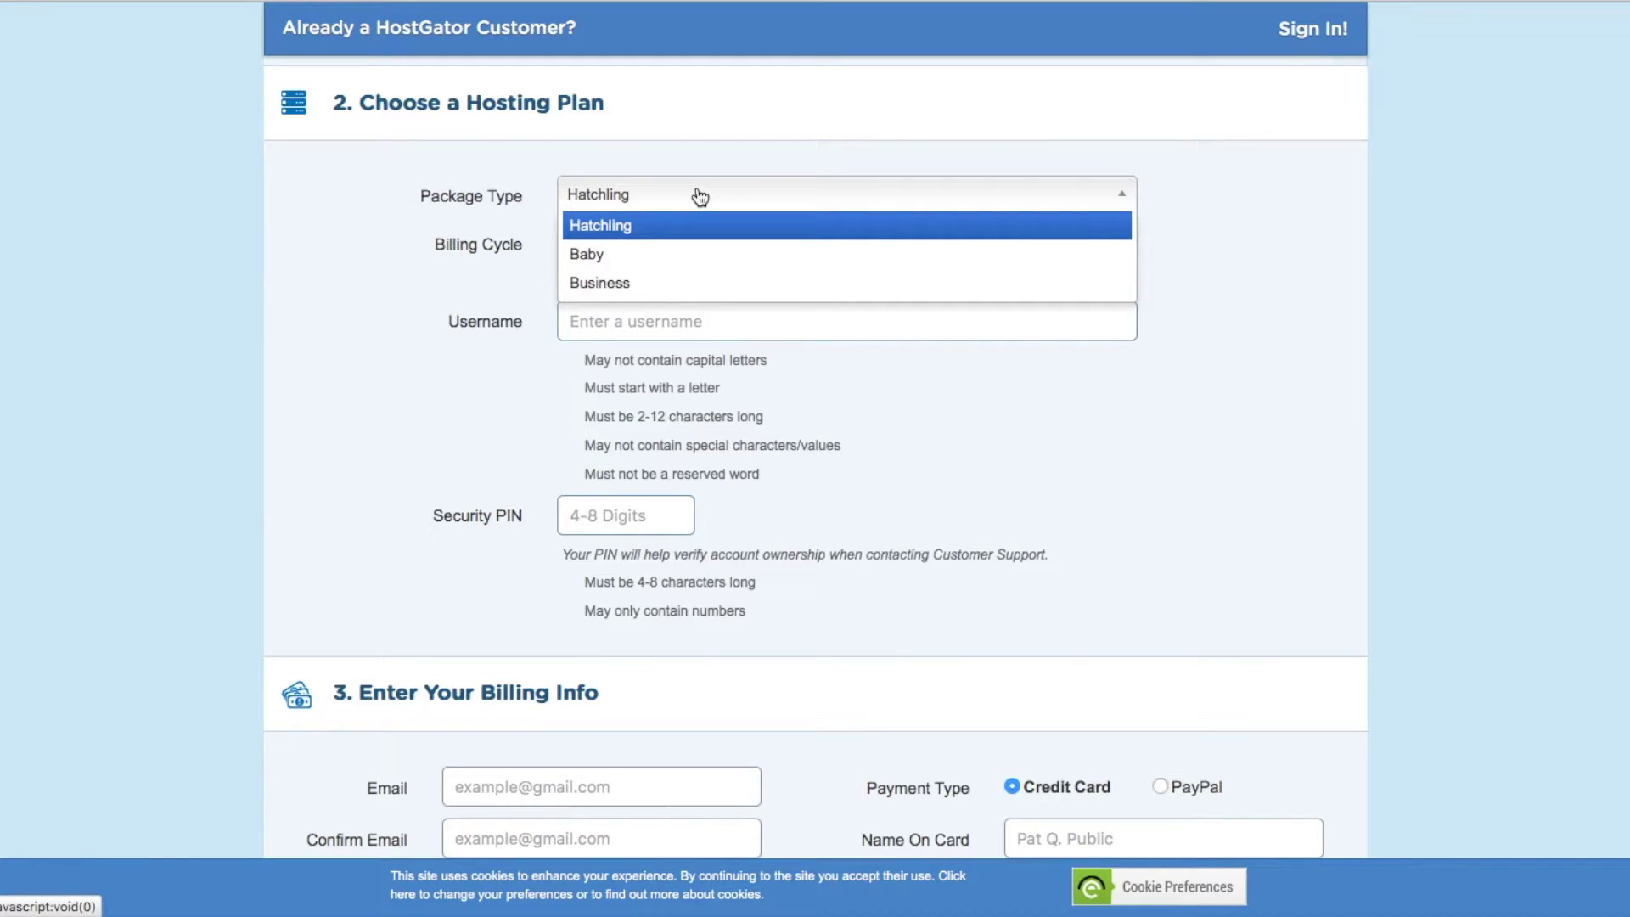
{"action": "left_click", "coordinate": [632, 226]}
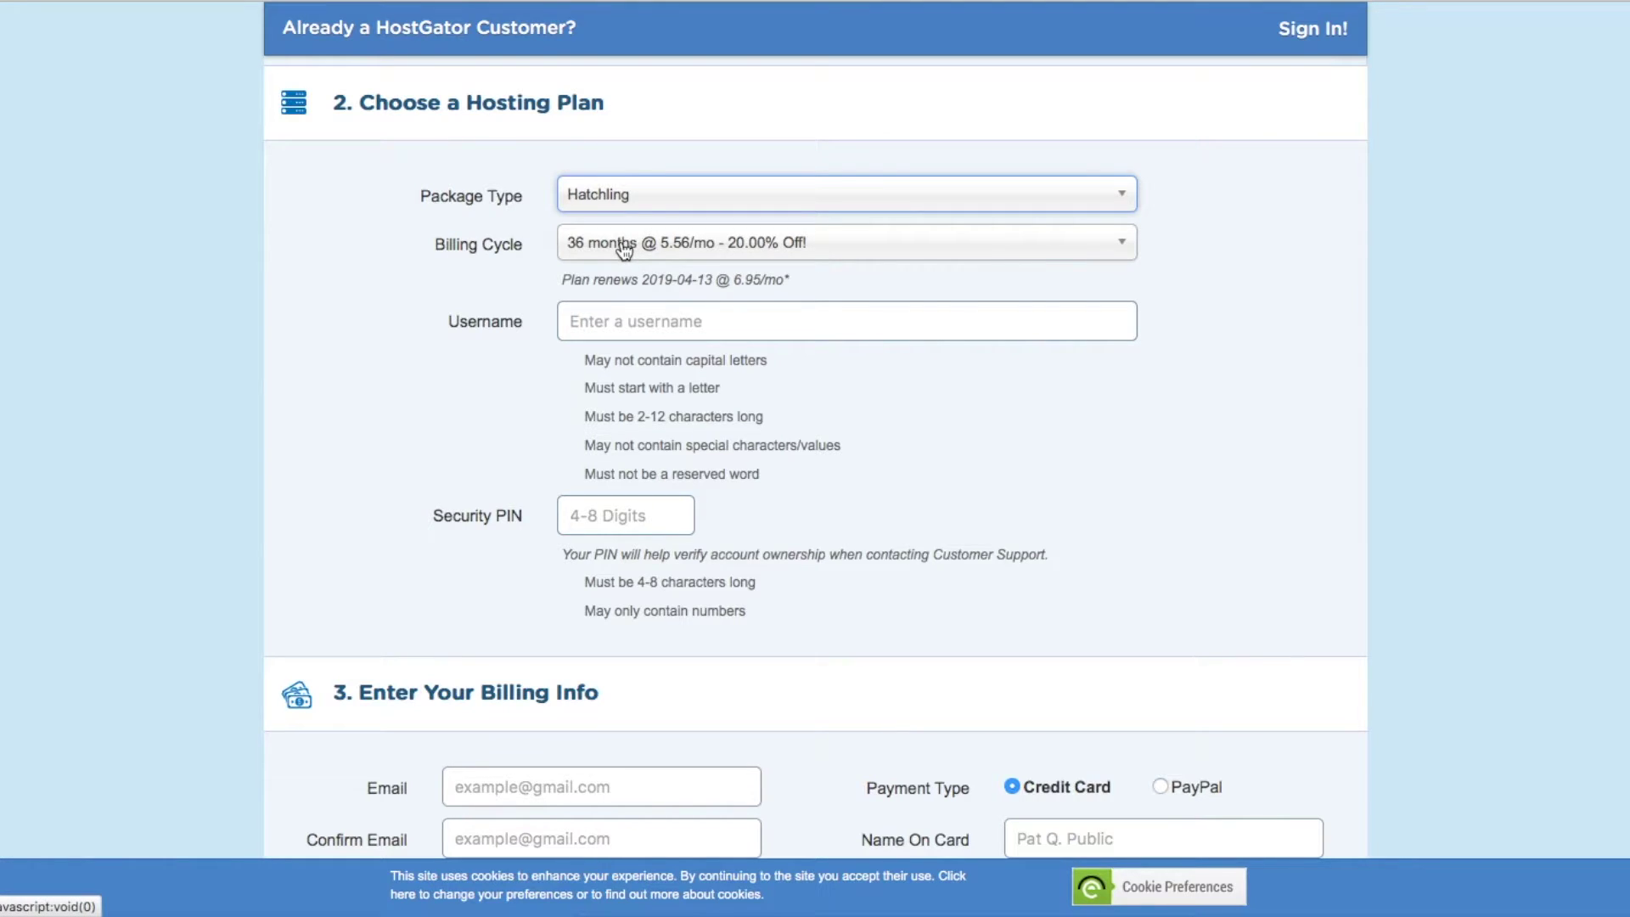
{"action": "left_click", "coordinate": [624, 246]}
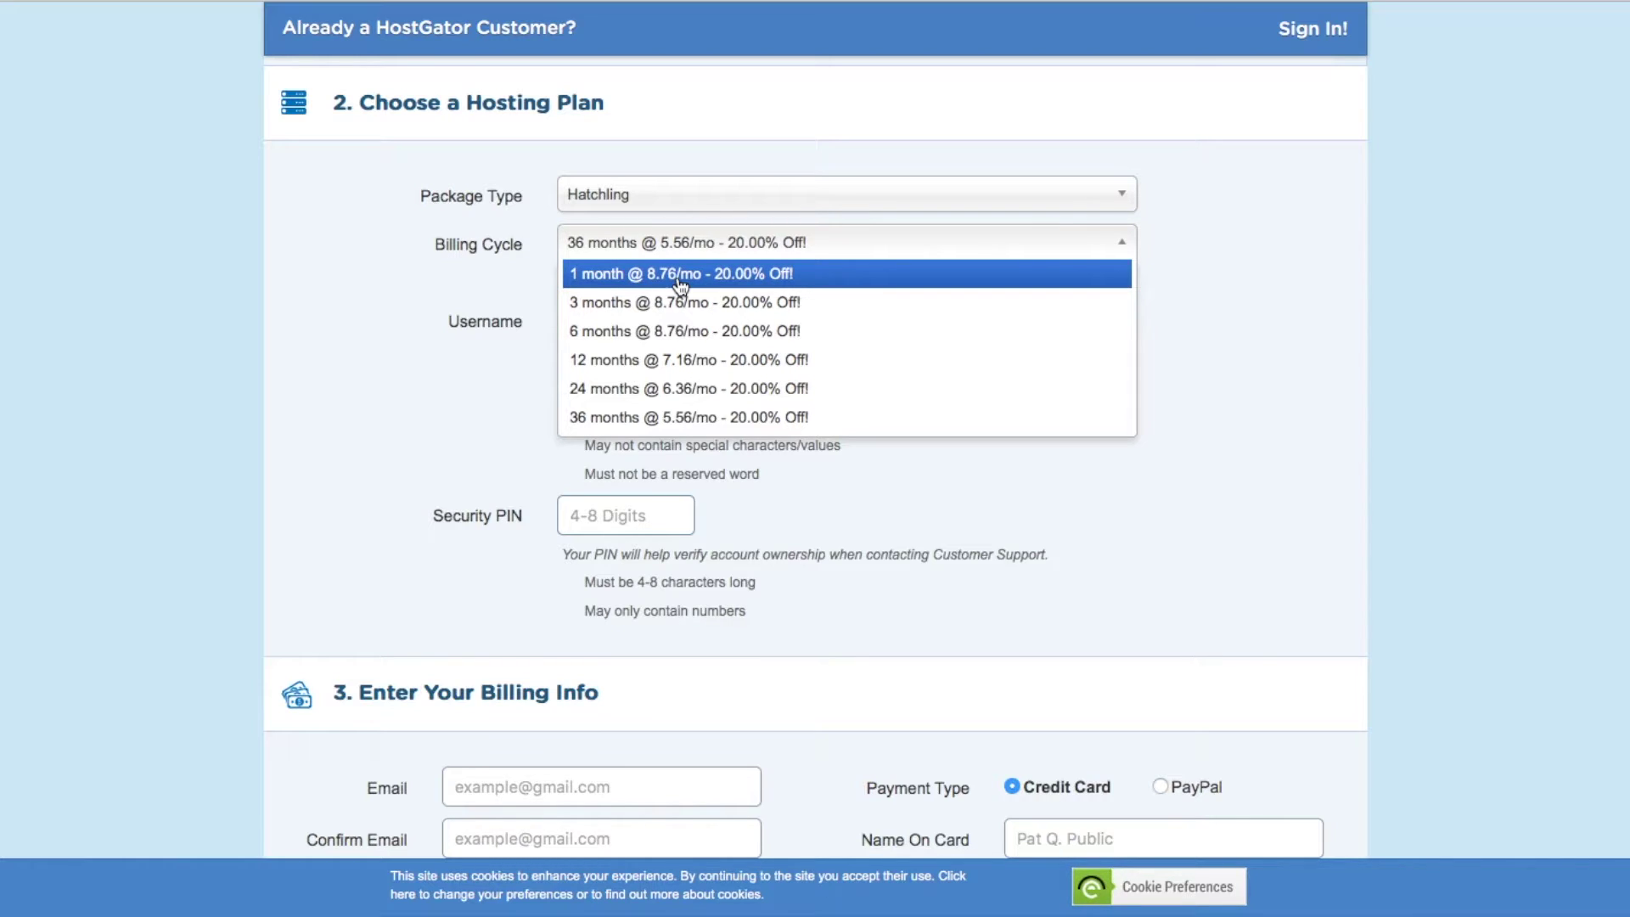
{"action": "left_click", "coordinate": [759, 275]}
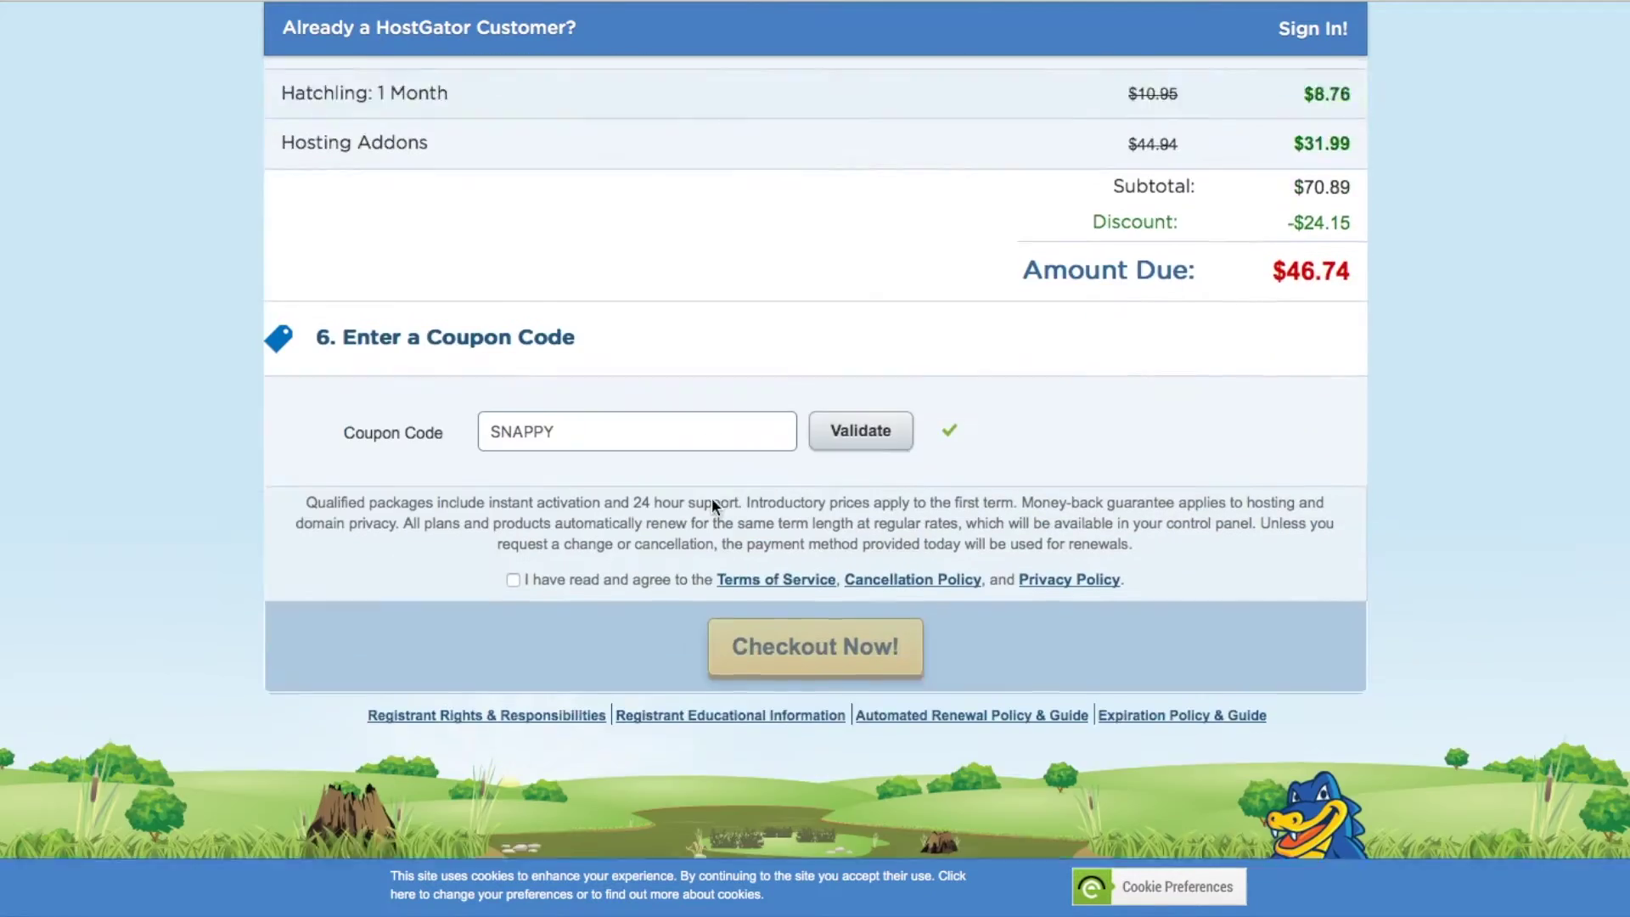
Replace the coupon code on the order form with MONCOUPON30 and validate it.
{"action": "scroll", "coordinate": [712, 498], "scroll_direction": "down", "scroll_amount": 1}
{"action": "double_click", "coordinate": [559, 333]}
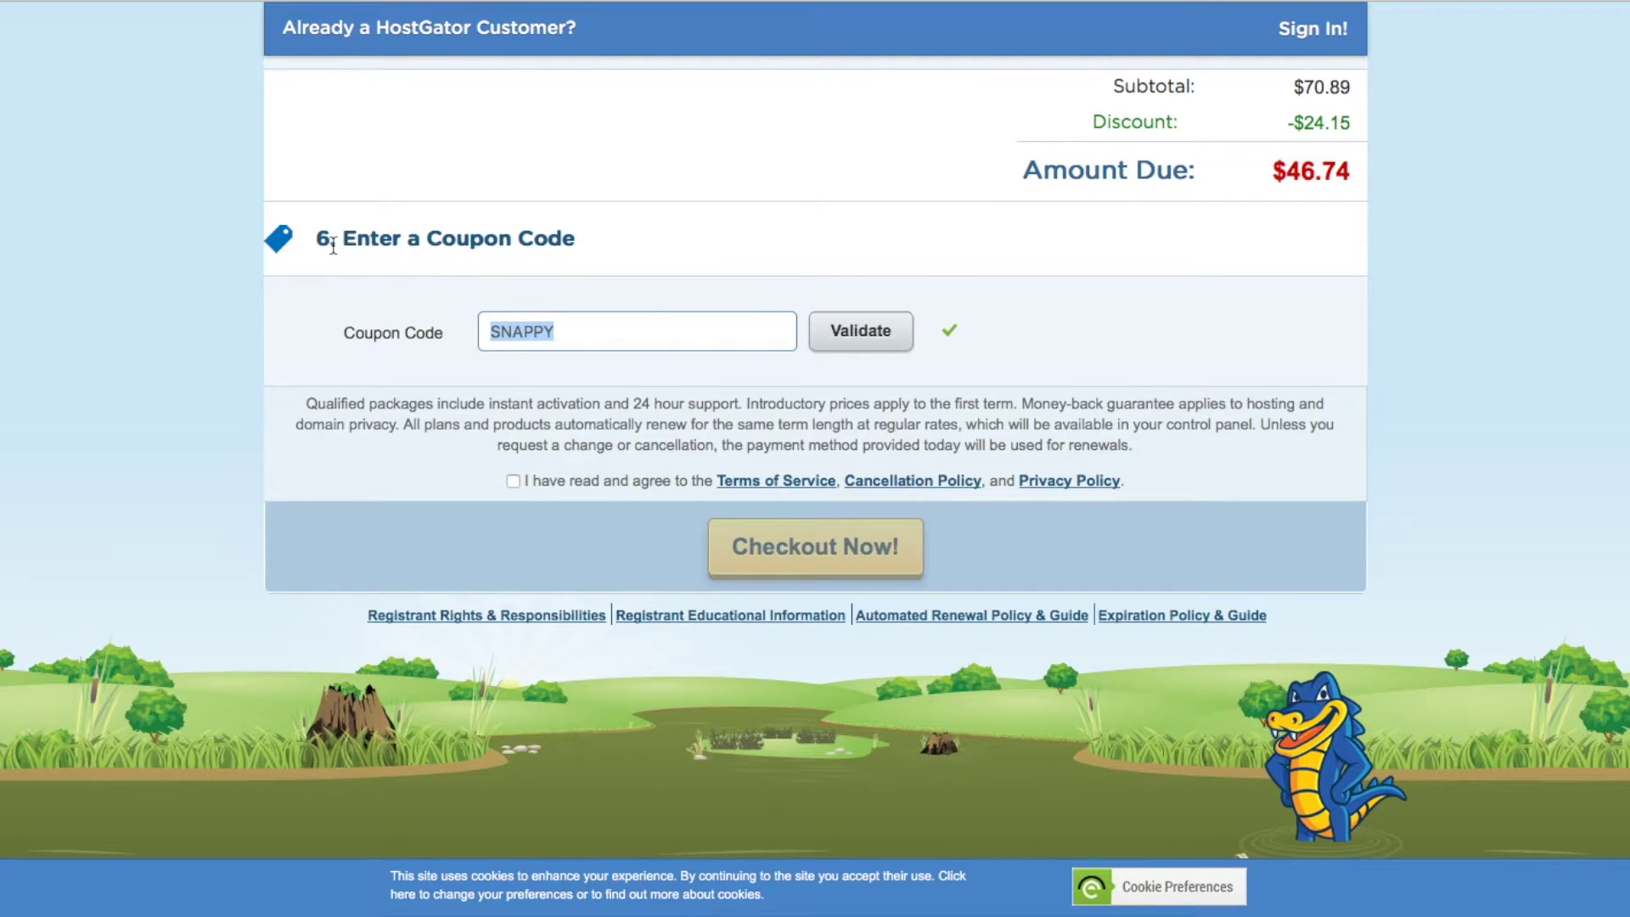
{"action": "type", "text": "MONCOUPON"}
{"action": "type", "text": "20"}
{"action": "left_click", "coordinate": [859, 323]}
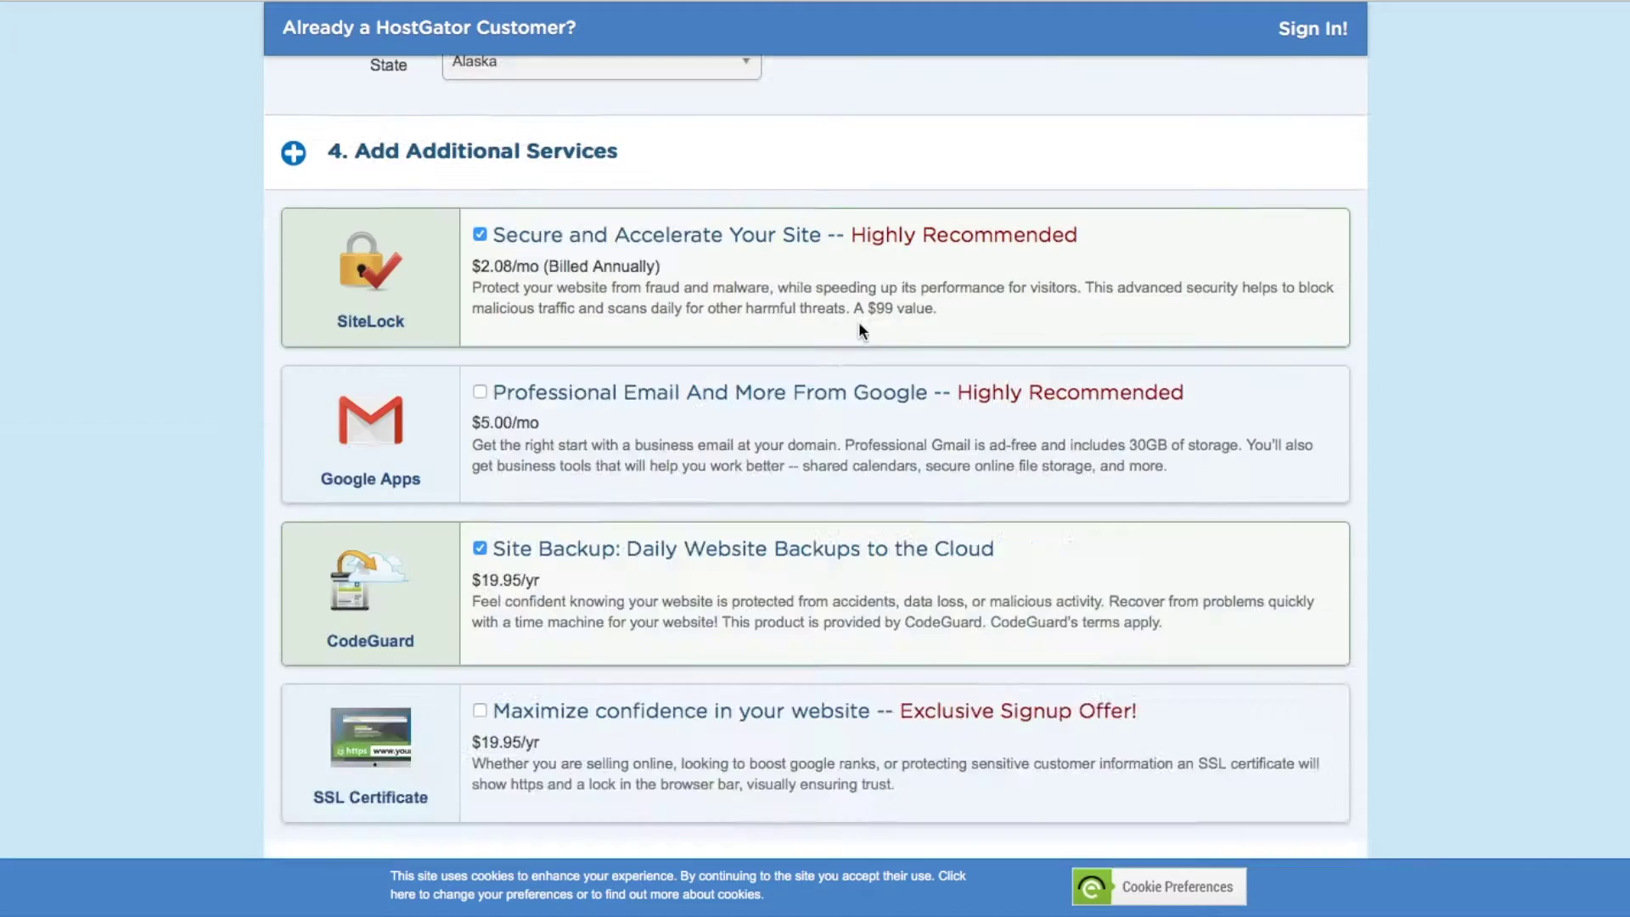
Set the Hatchling plan's billing cycle to 12 months at 6.26/mo.
{"action": "scroll", "coordinate": [858, 321], "scroll_direction": "up", "scroll_amount": 15}
{"action": "scroll", "coordinate": [858, 330], "scroll_direction": "down", "scroll_amount": 1}
{"action": "left_click", "coordinate": [789, 344]}
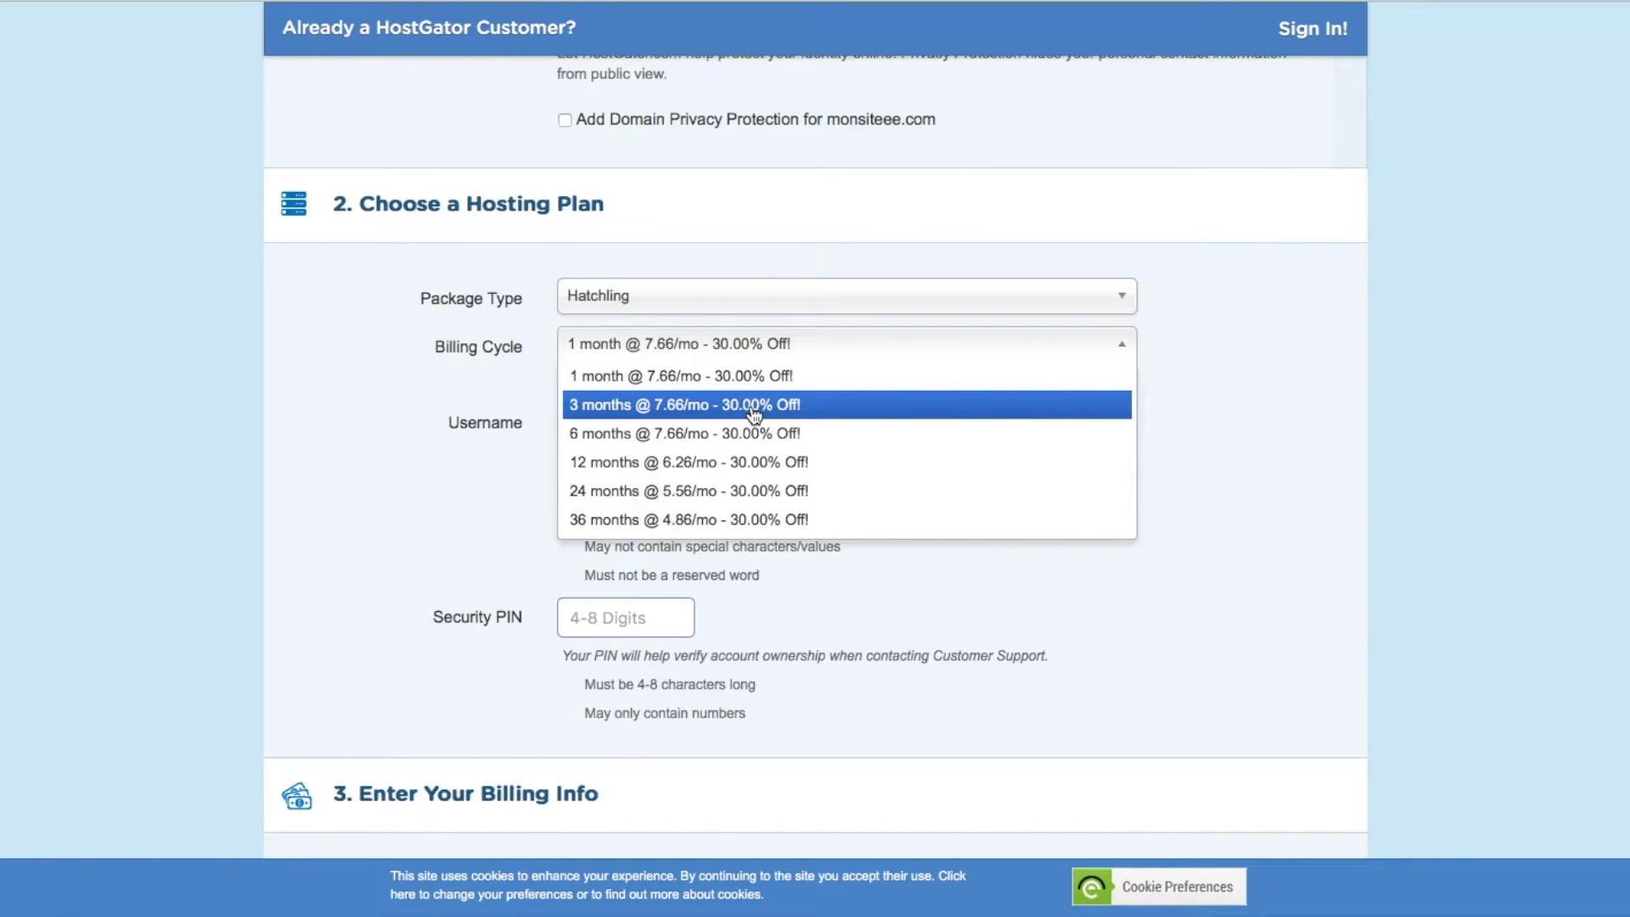
{"action": "left_click", "coordinate": [724, 469]}
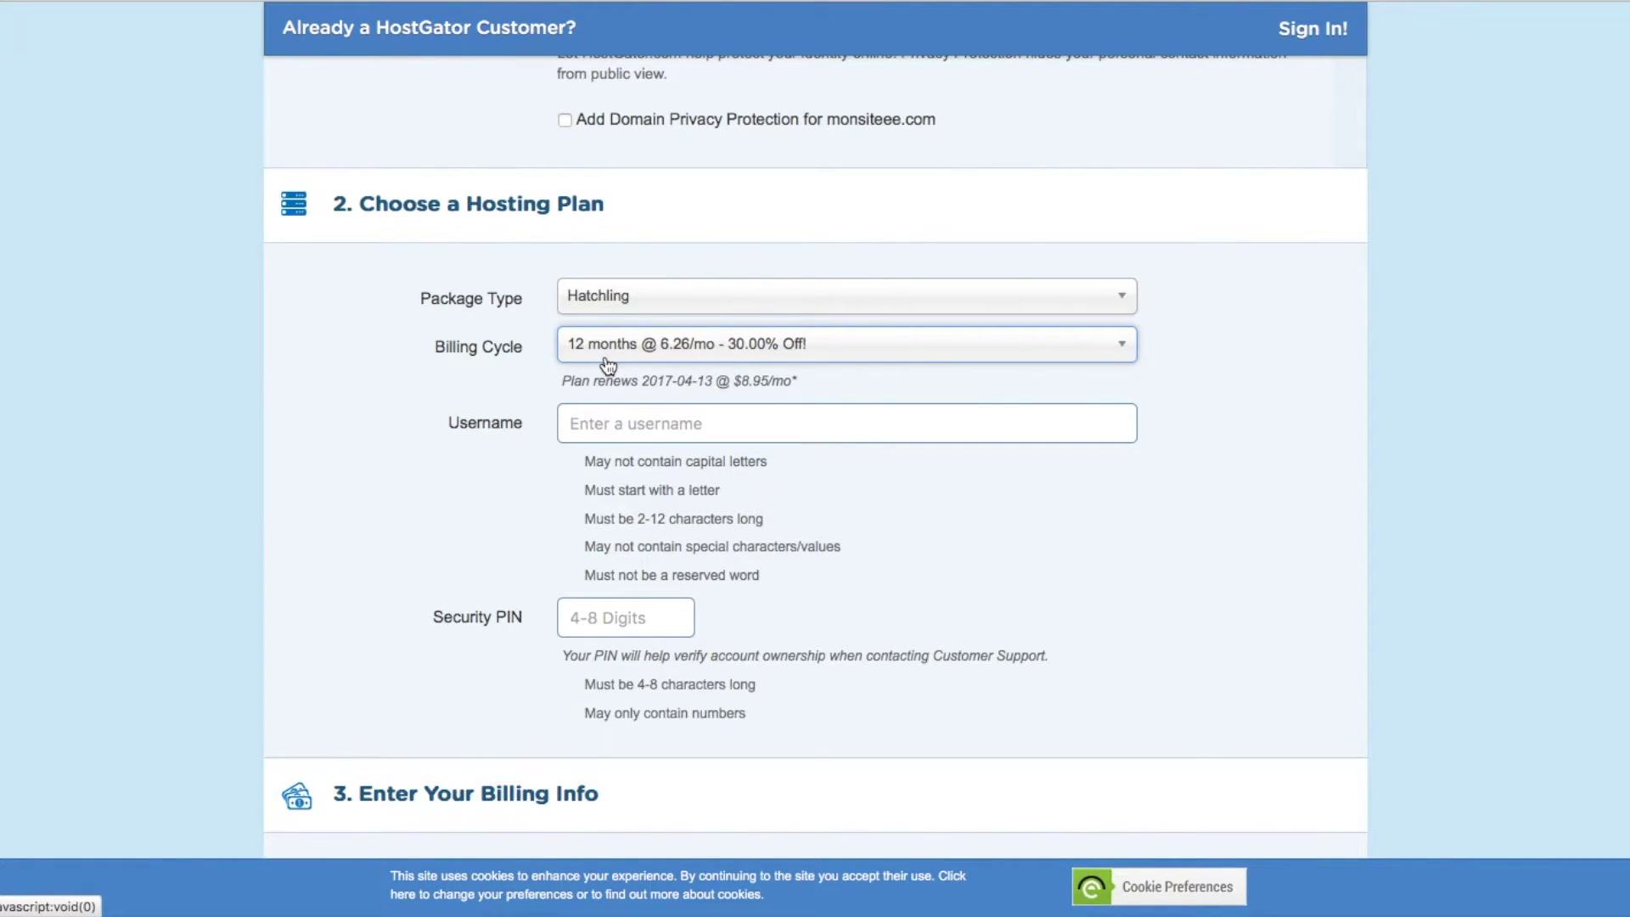
Choose PayPal as the payment type in the billing info.
{"action": "scroll", "coordinate": [518, 462], "scroll_direction": "up", "scroll_amount": 1}
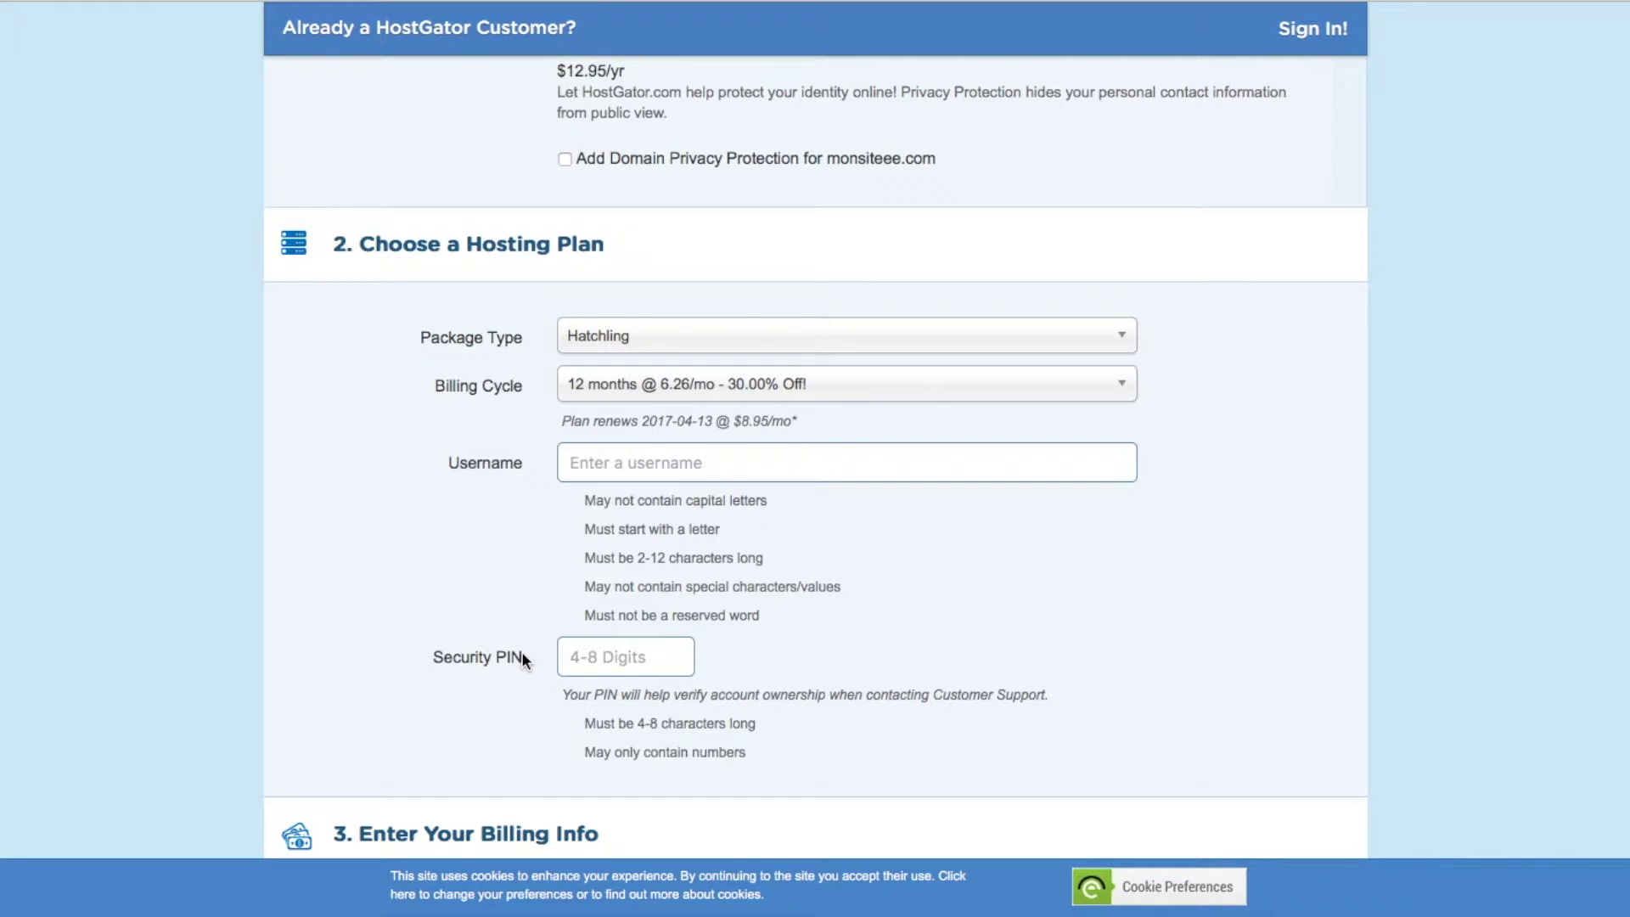
{"action": "scroll", "coordinate": [521, 658], "scroll_direction": "down", "scroll_amount": 8}
{"action": "scroll", "coordinate": [521, 650], "scroll_direction": "down", "scroll_amount": 1}
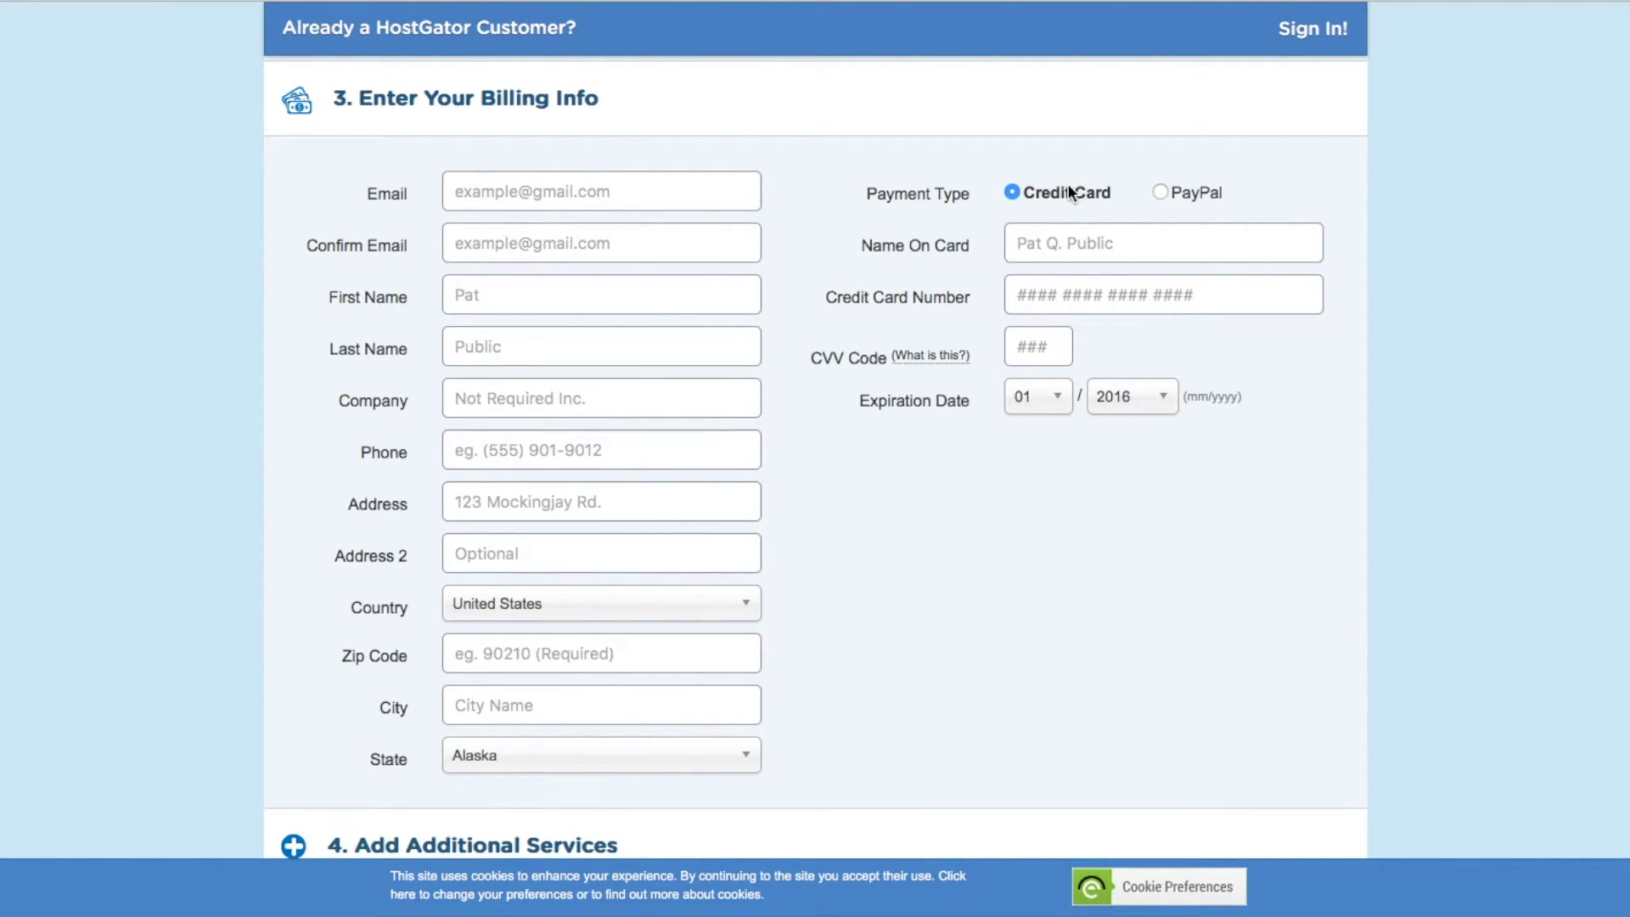
{"action": "left_click", "coordinate": [1160, 191]}
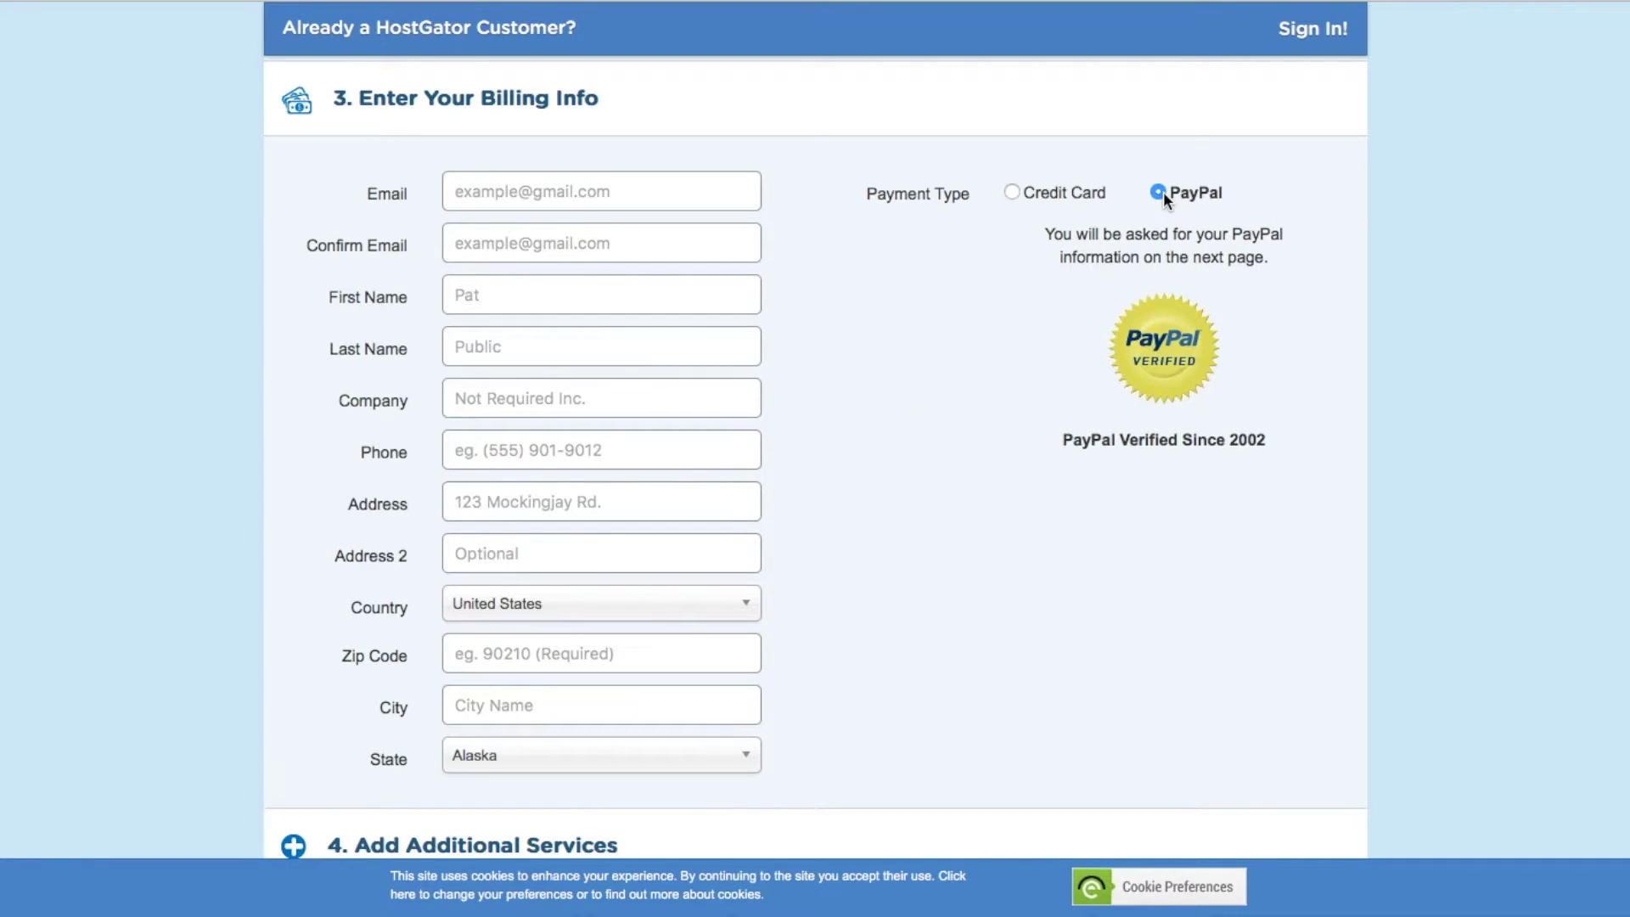
Deselect the SiteLock security and CodeGuard site backup services, and check the resulting order details.
{"action": "scroll", "coordinate": [1163, 197], "scroll_direction": "down", "scroll_amount": 8}
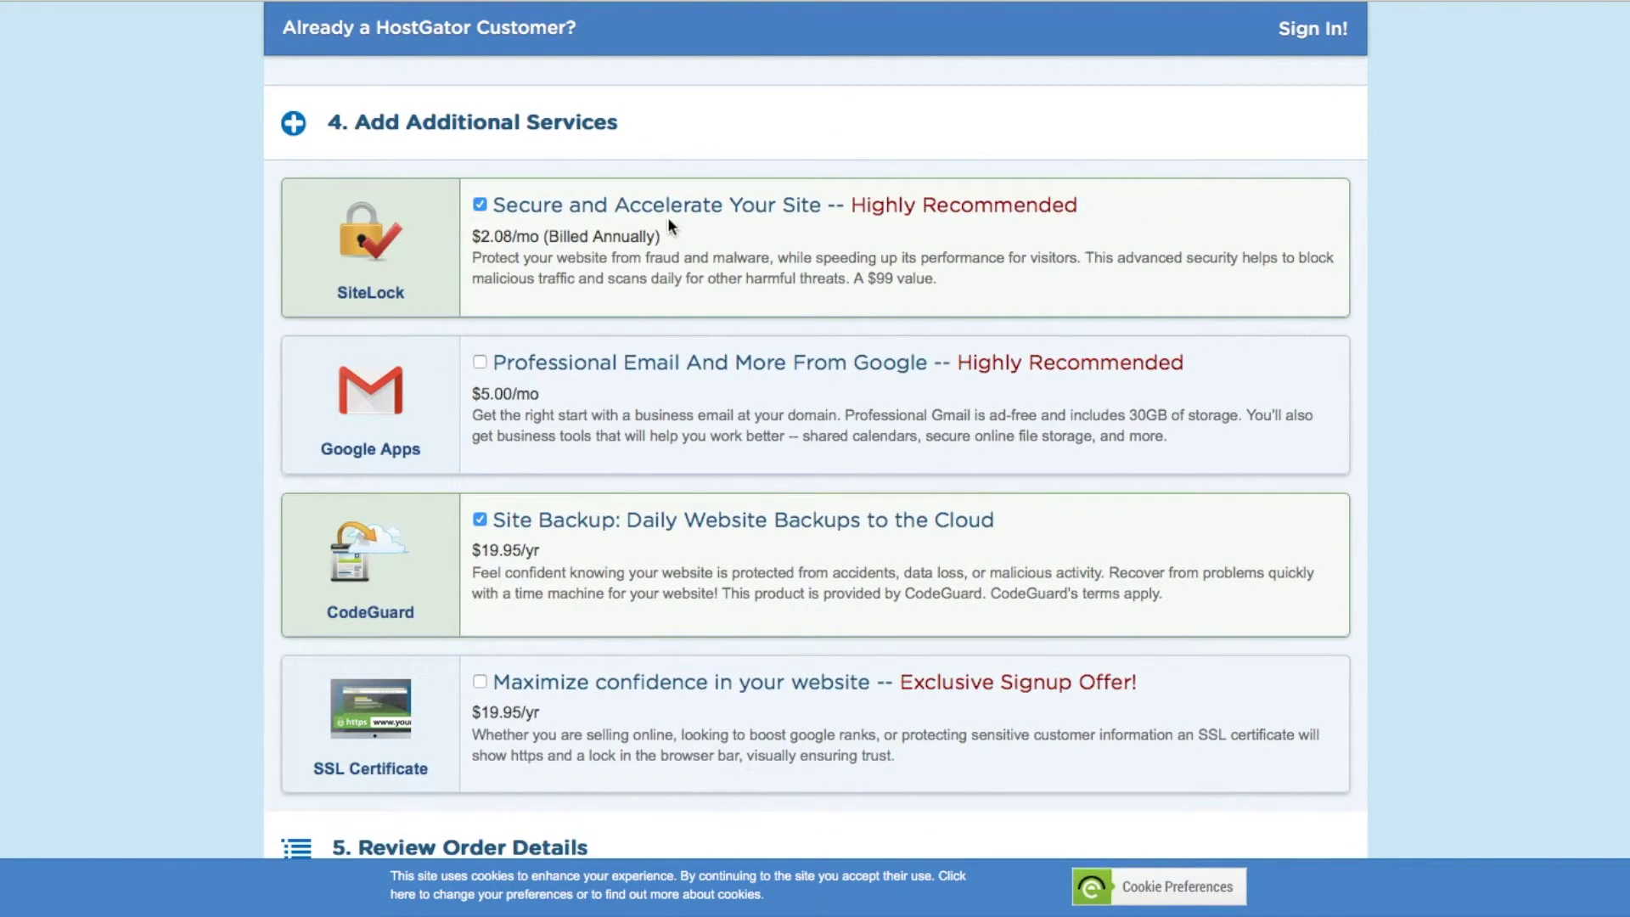
{"action": "left_click", "coordinate": [479, 207]}
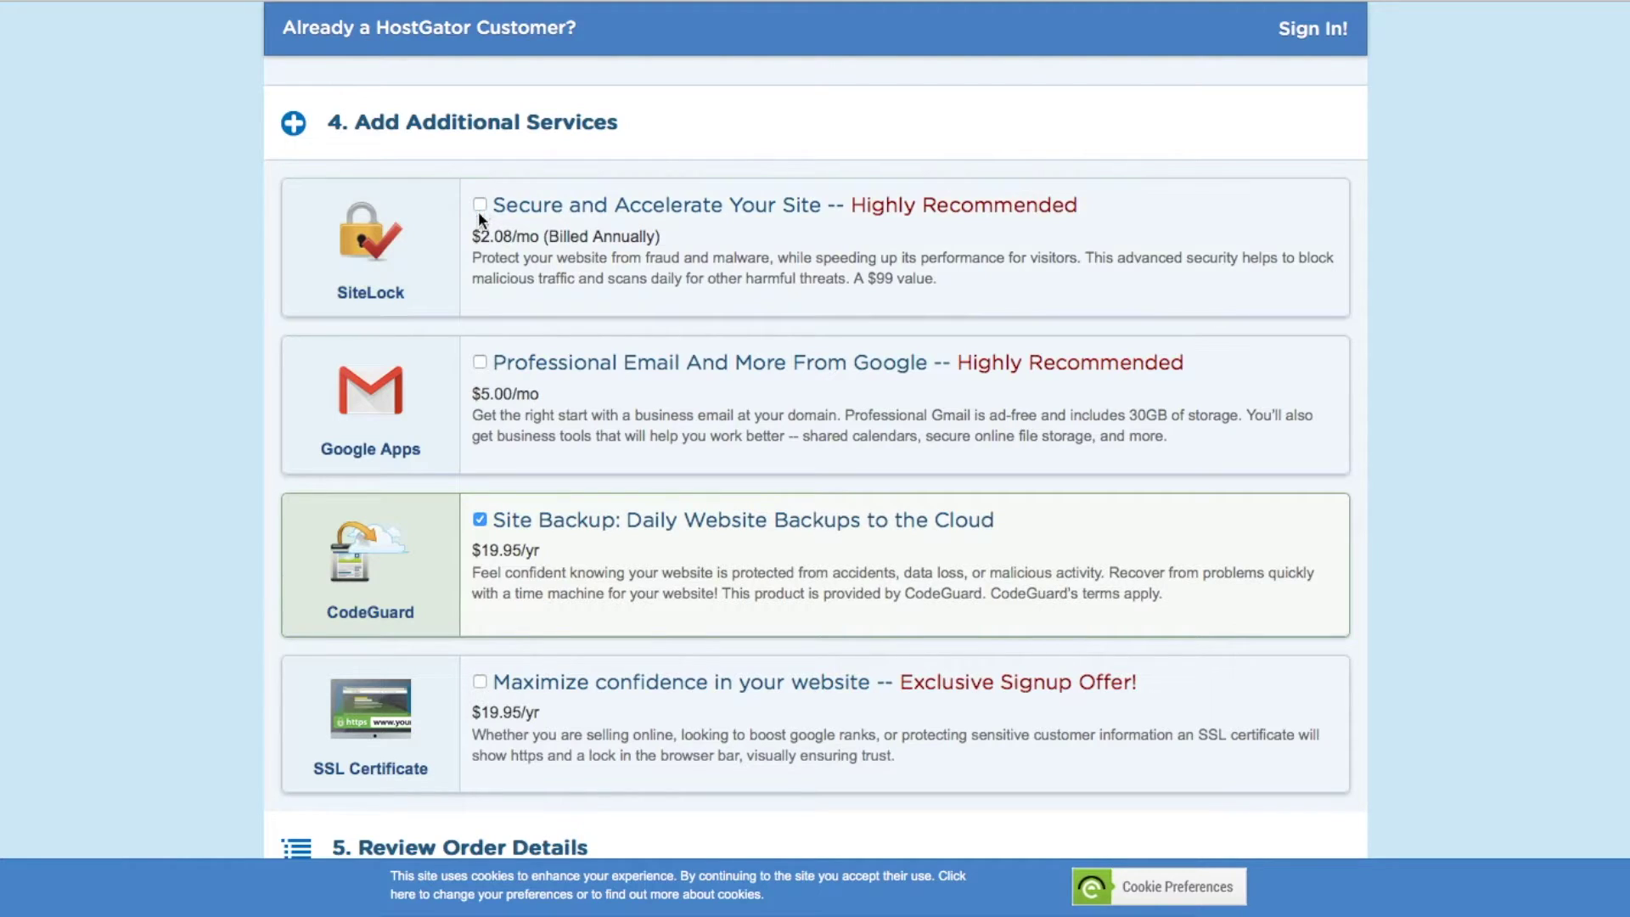
{"action": "left_click", "coordinate": [480, 521]}
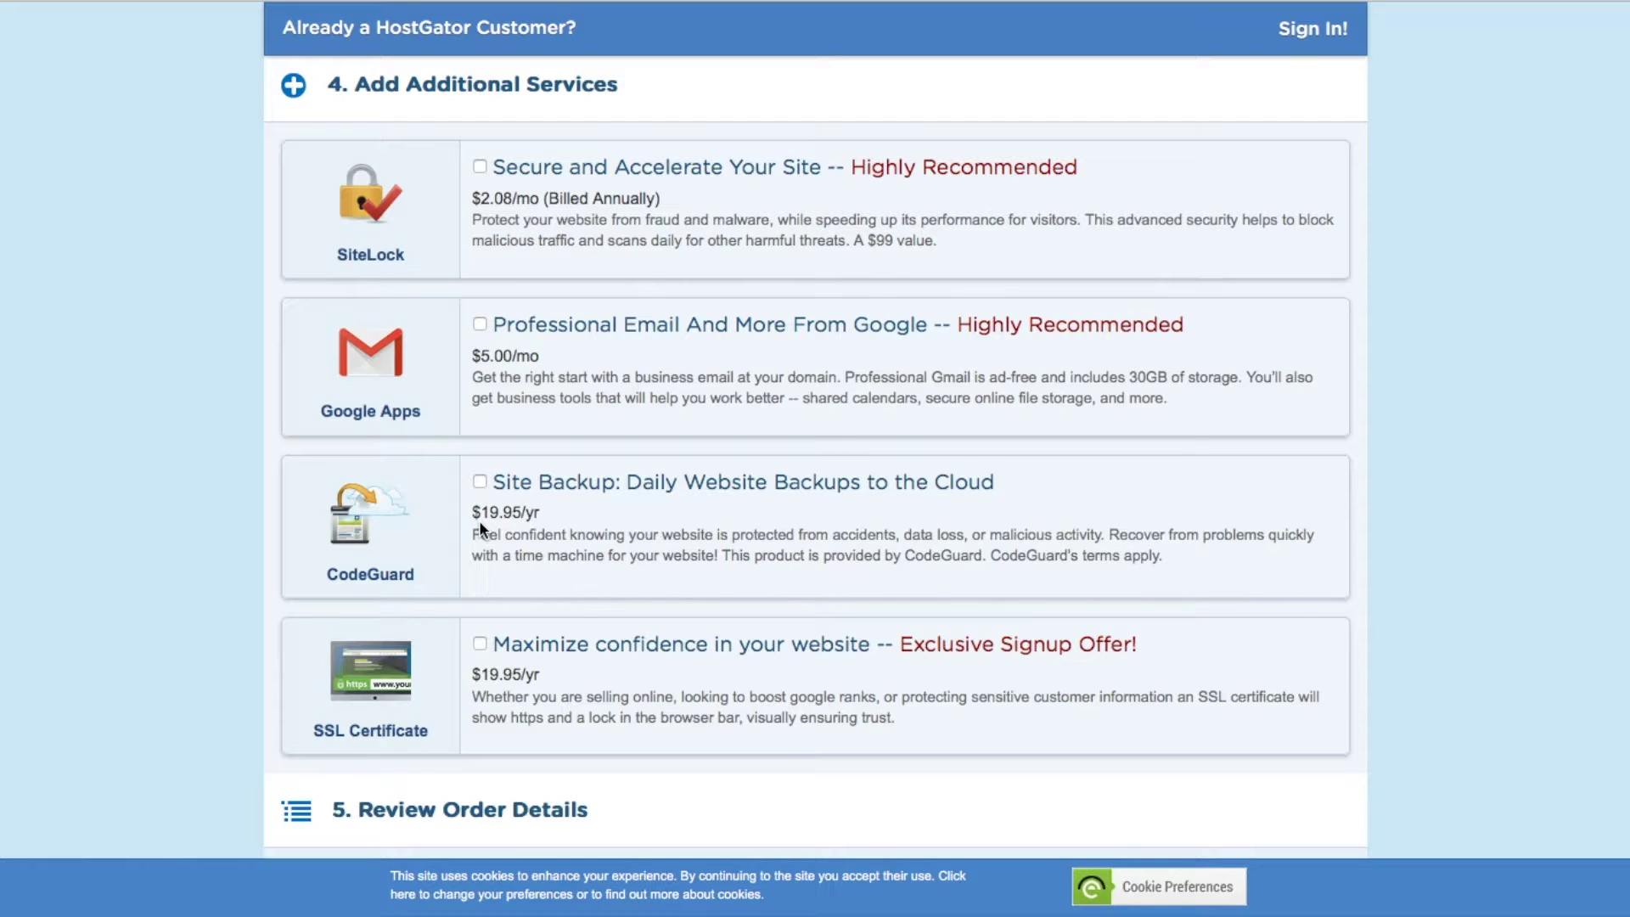
{"action": "scroll", "coordinate": [479, 519], "scroll_direction": "down", "scroll_amount": 7}
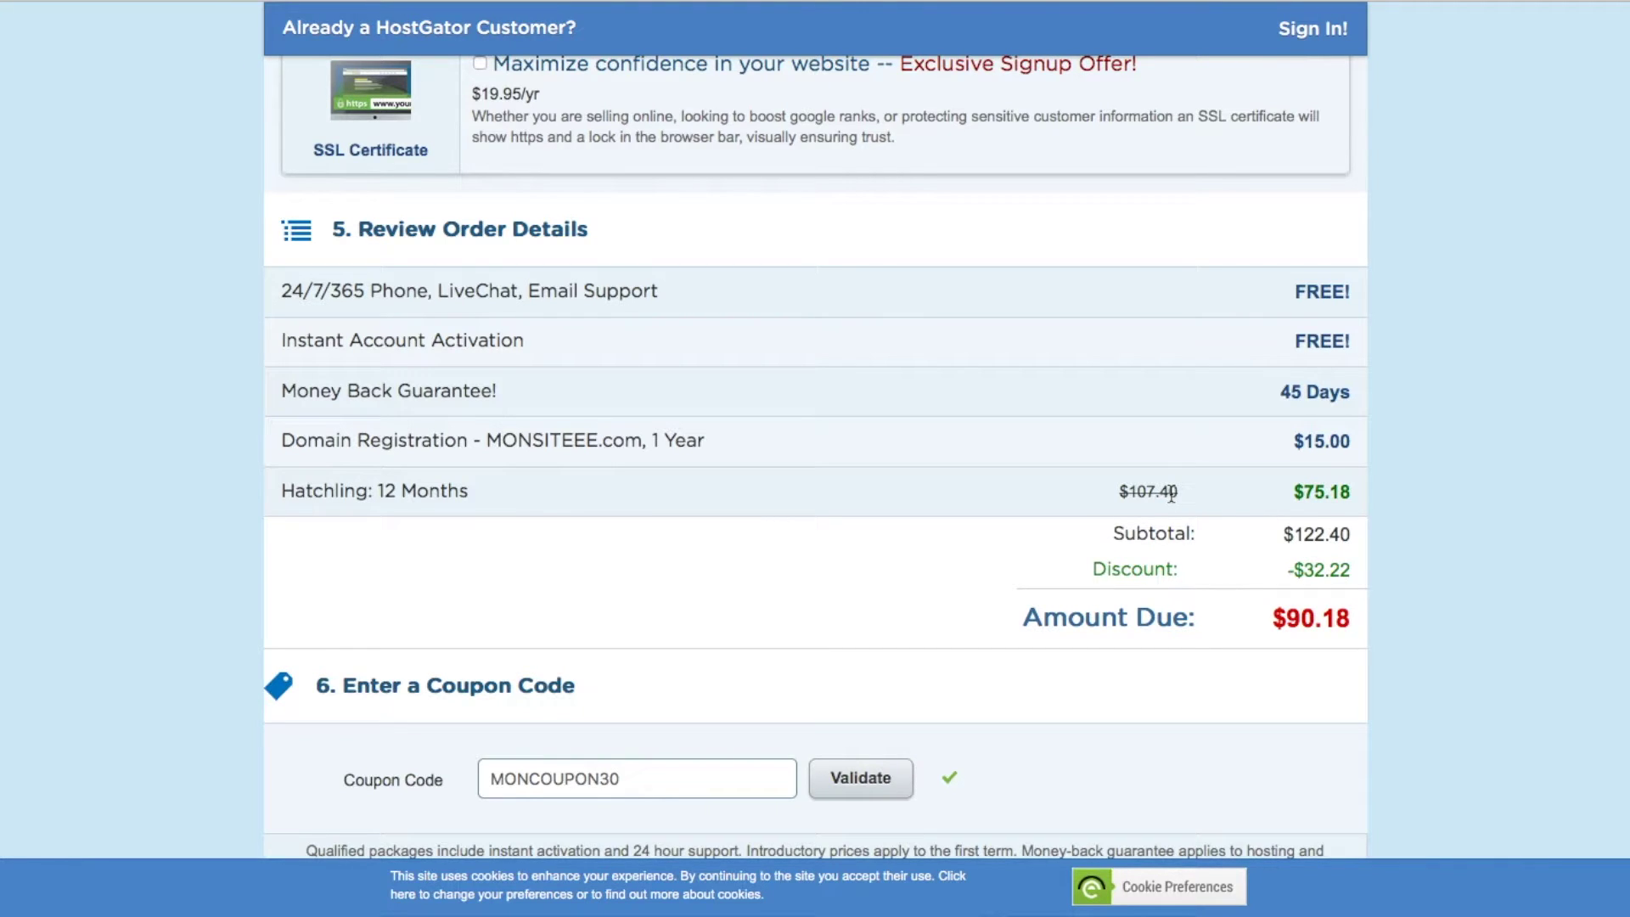
Switch the Hatchling plan's billing cycle to 1 month at 7.66/mo.
{"action": "scroll", "coordinate": [792, 650], "scroll_direction": "up", "scroll_amount": 10}
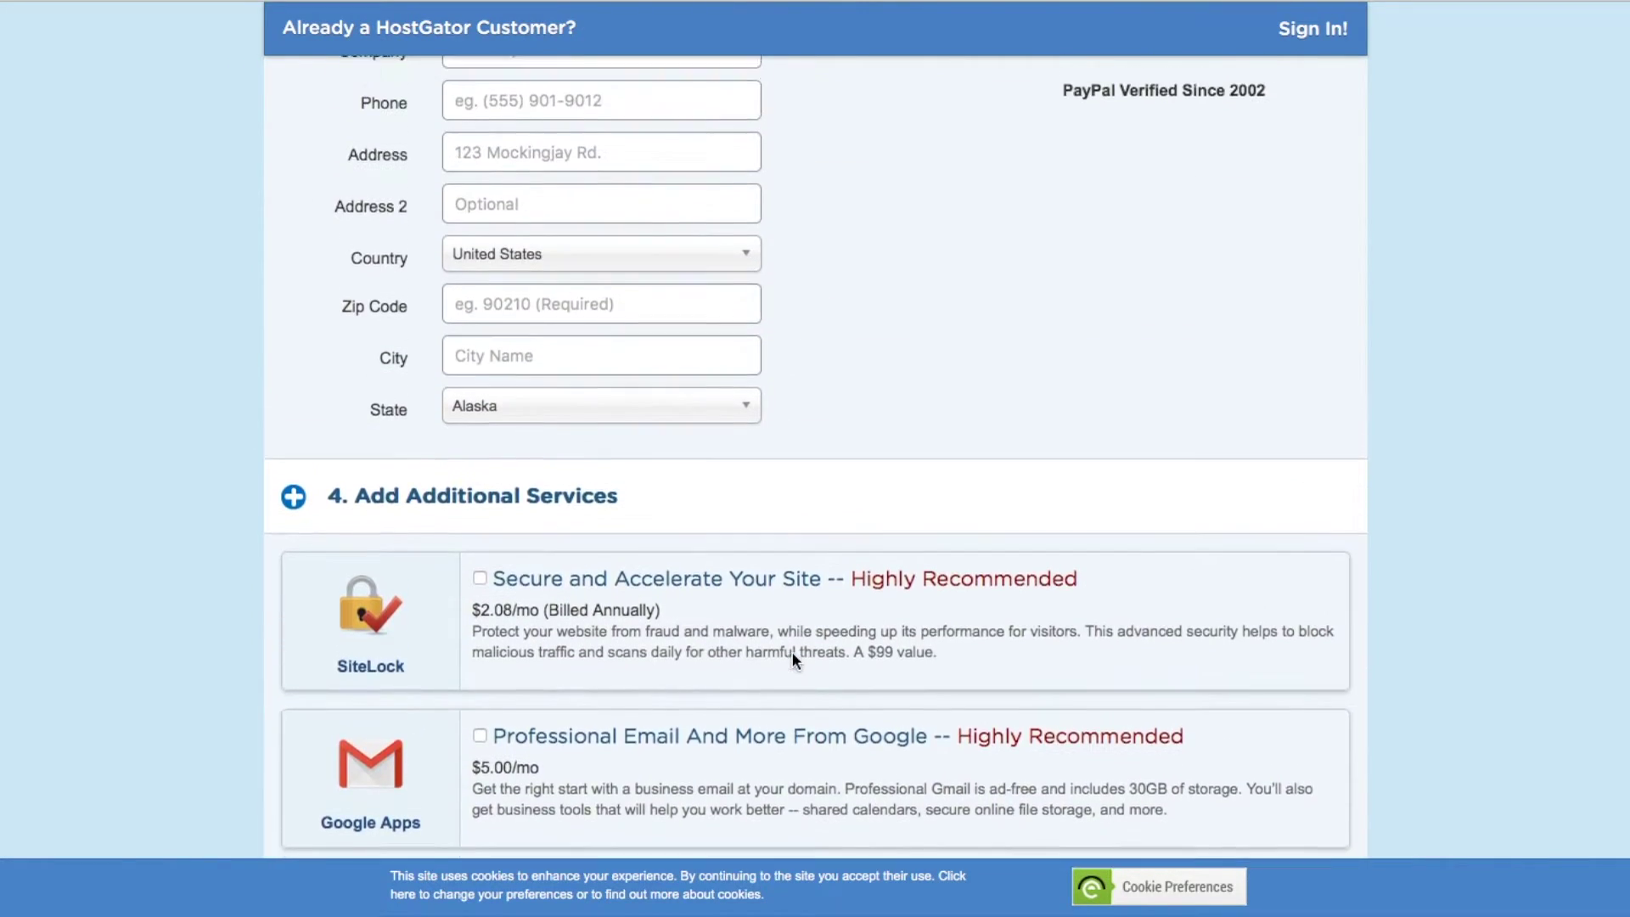
{"action": "scroll", "coordinate": [792, 650], "scroll_direction": "up", "scroll_amount": 12}
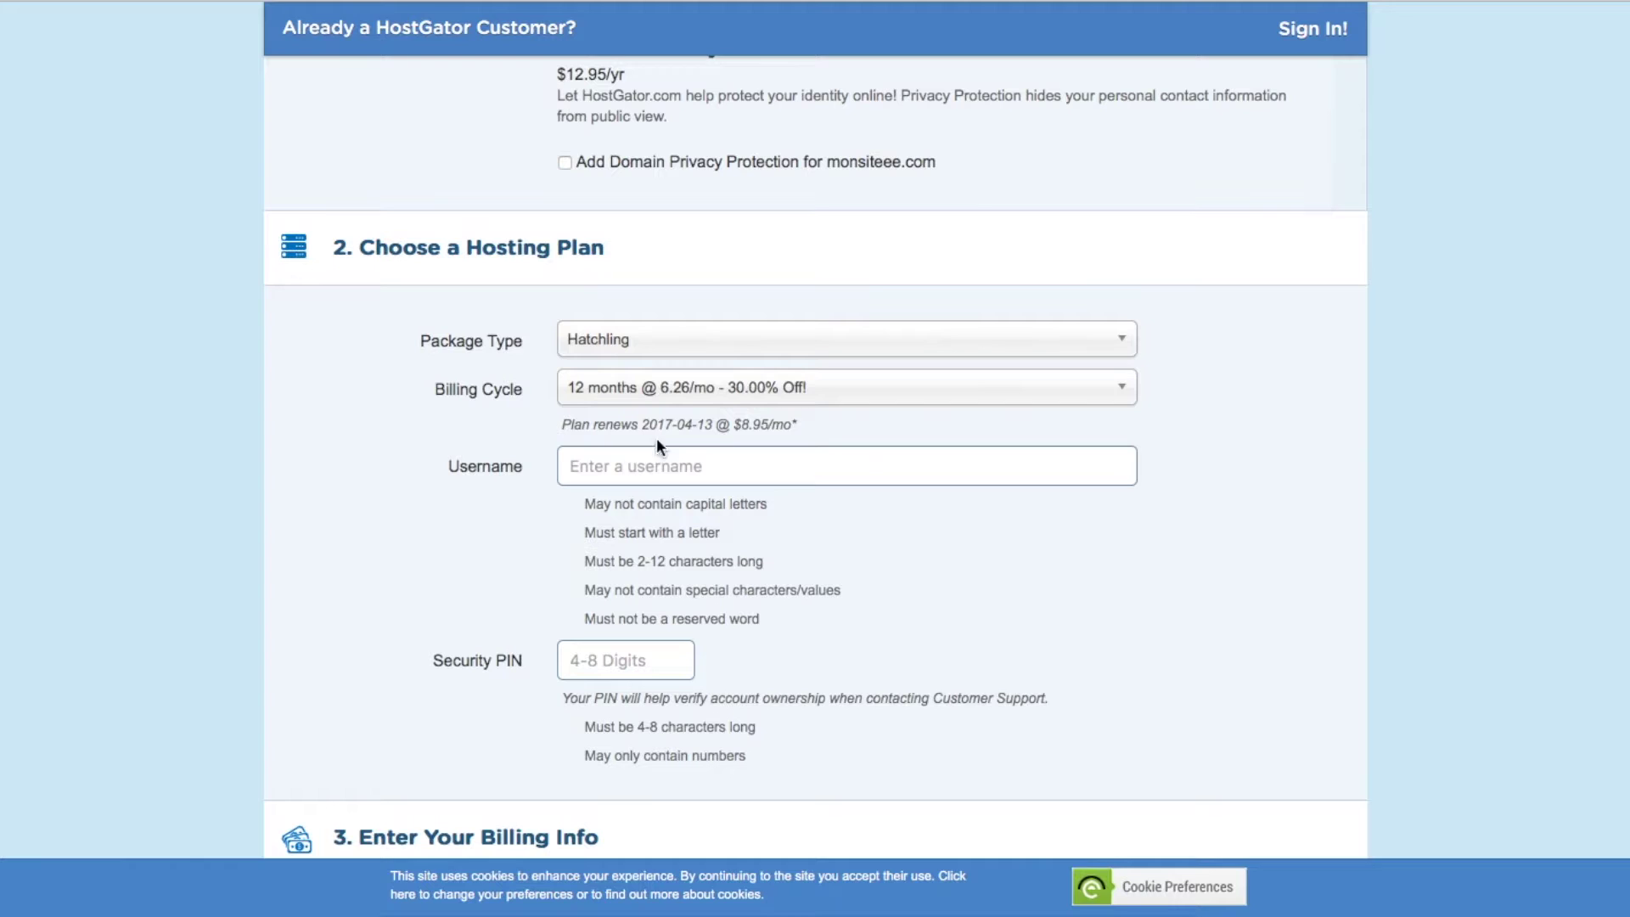
{"action": "left_click", "coordinate": [565, 399]}
{"action": "left_click", "coordinate": [604, 416]}
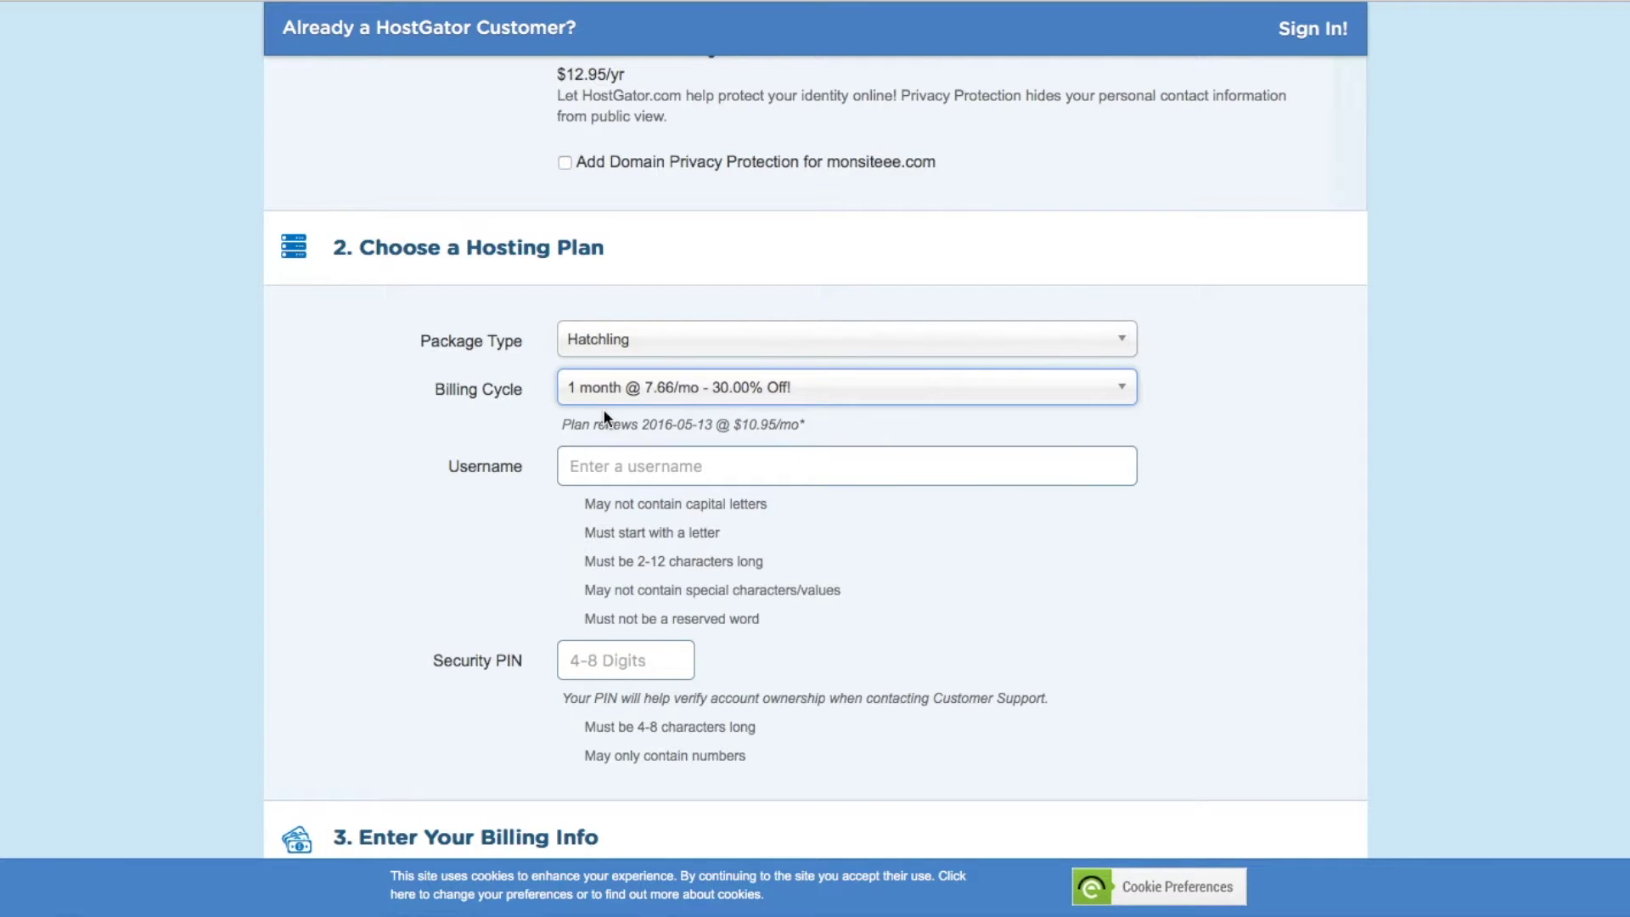
Replace the coupon code with MAREDUCTION and validate it to compare the discount.
{"action": "scroll", "coordinate": [576, 592], "scroll_direction": "down", "scroll_amount": 20}
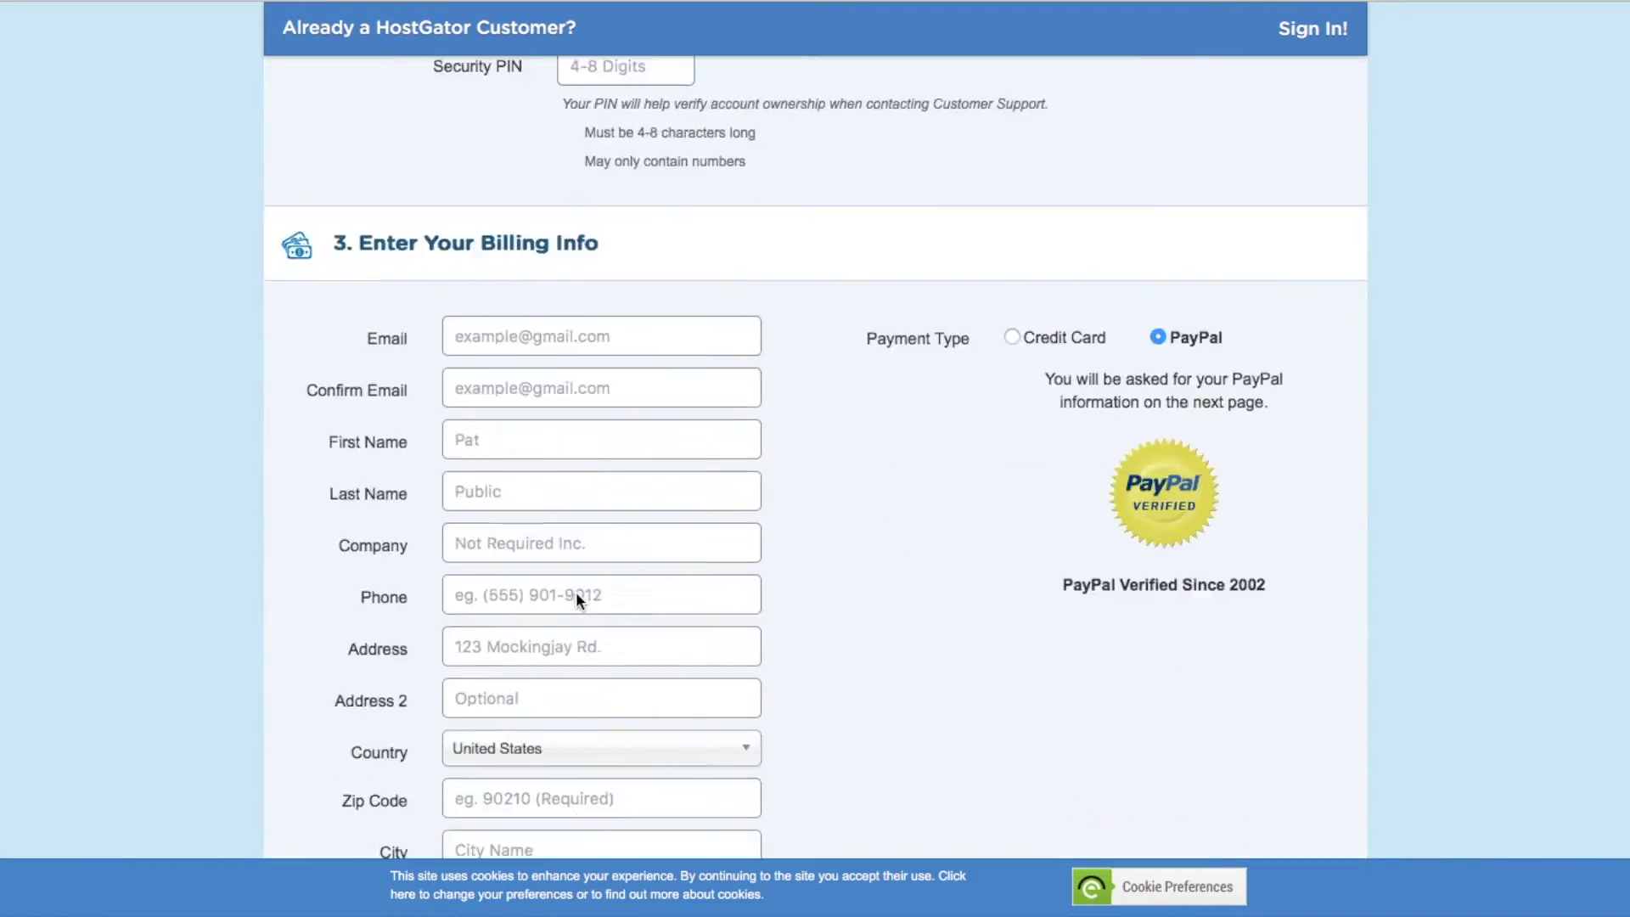
{"action": "double_click", "coordinate": [549, 697]}
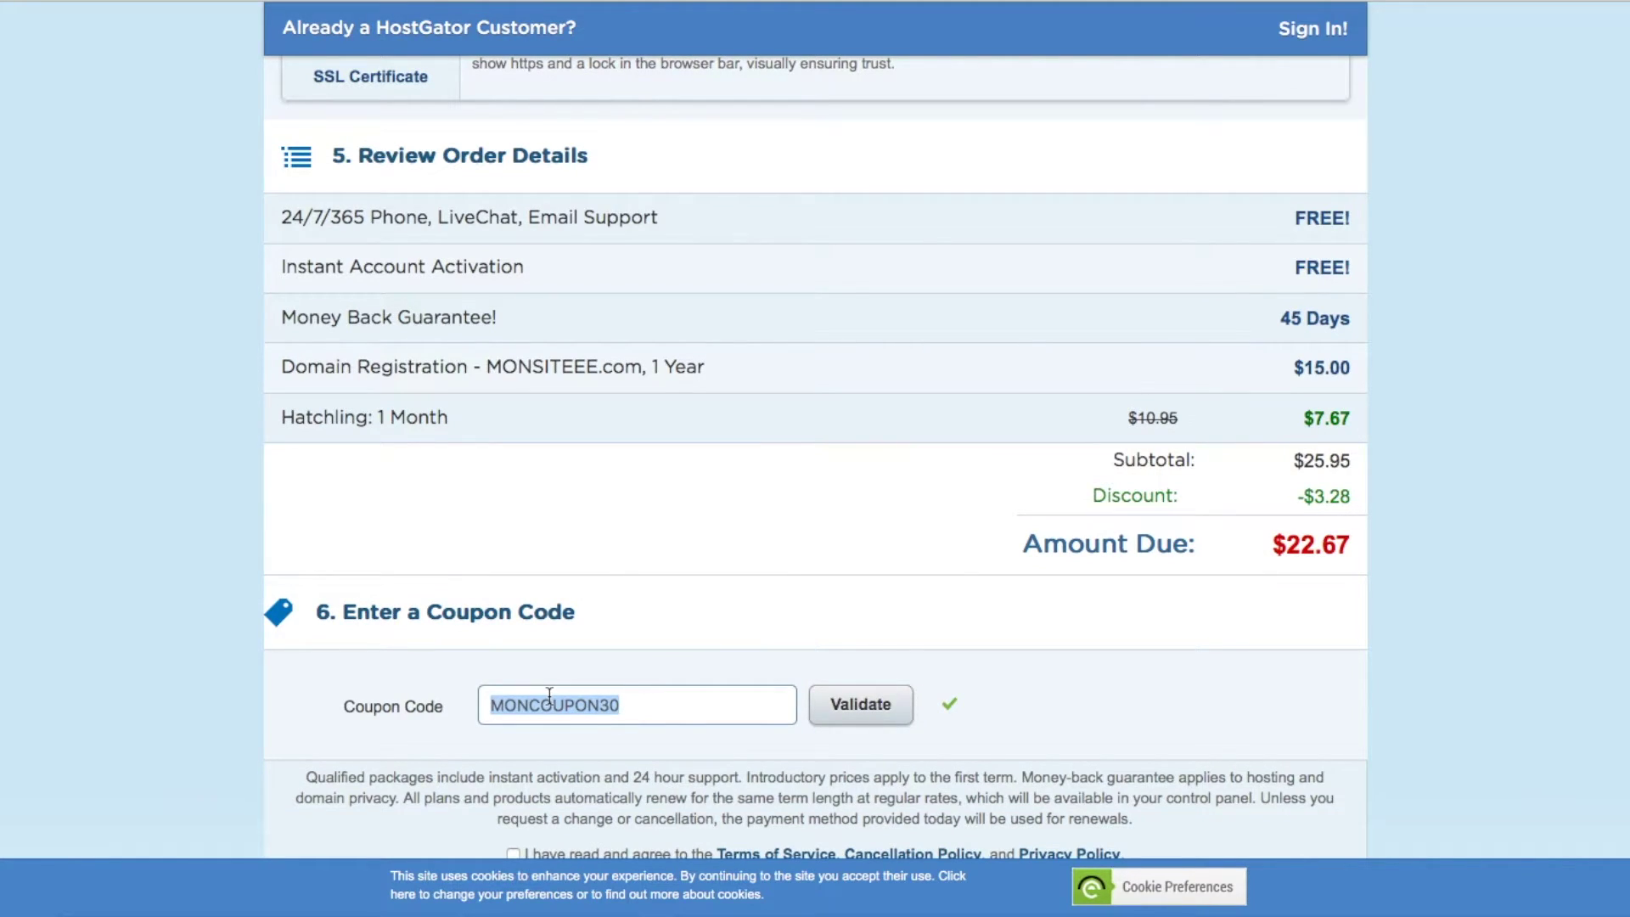
{"action": "type", "text": "MAREDUCTIO"}
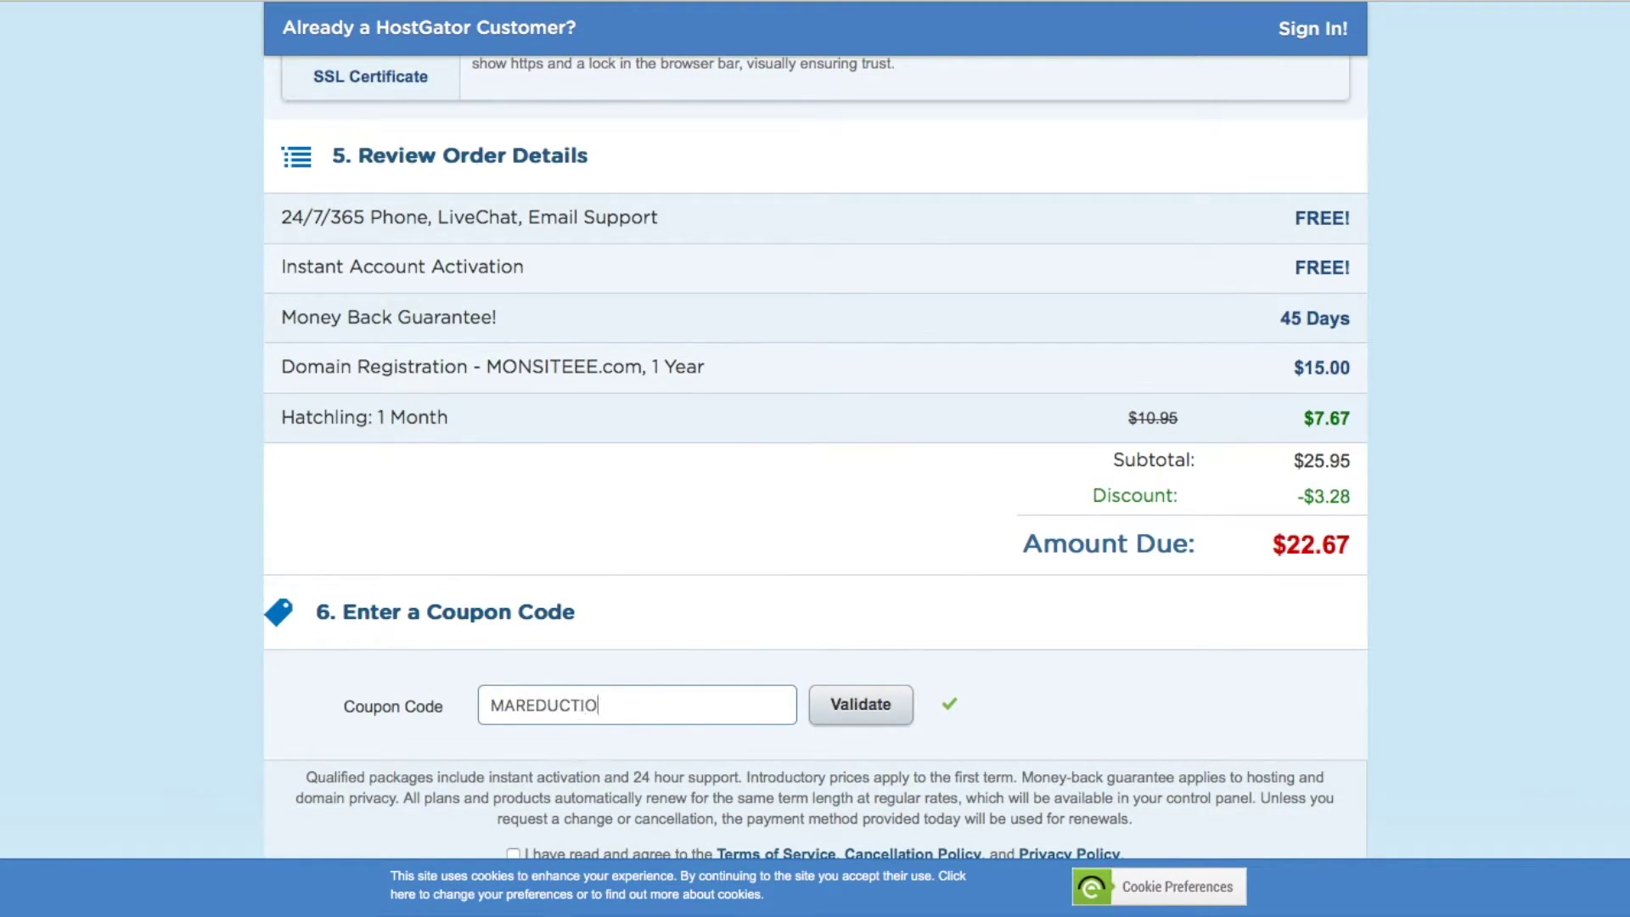
{"action": "type", "text": "N"}
{"action": "left_click", "coordinate": [862, 709]}
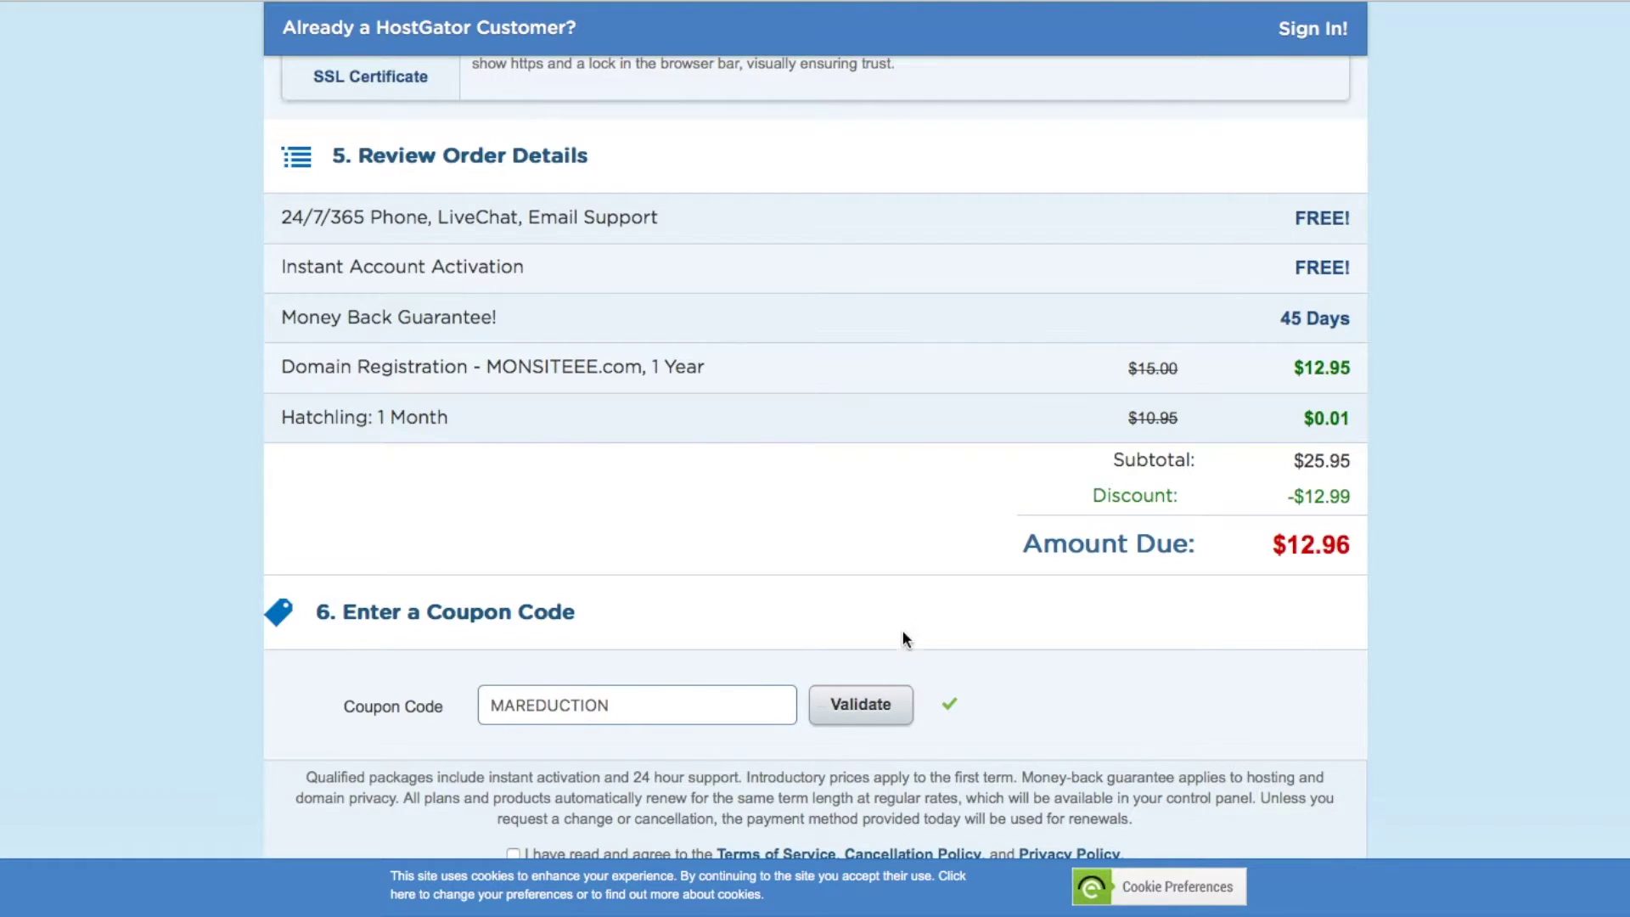
Enter MONCOUPON30 as the coupon code again in place of MAREDUCTION and validate it.
{"action": "double_click", "coordinate": [636, 702]}
{"action": "type", "text": "MONCOUPON30"}
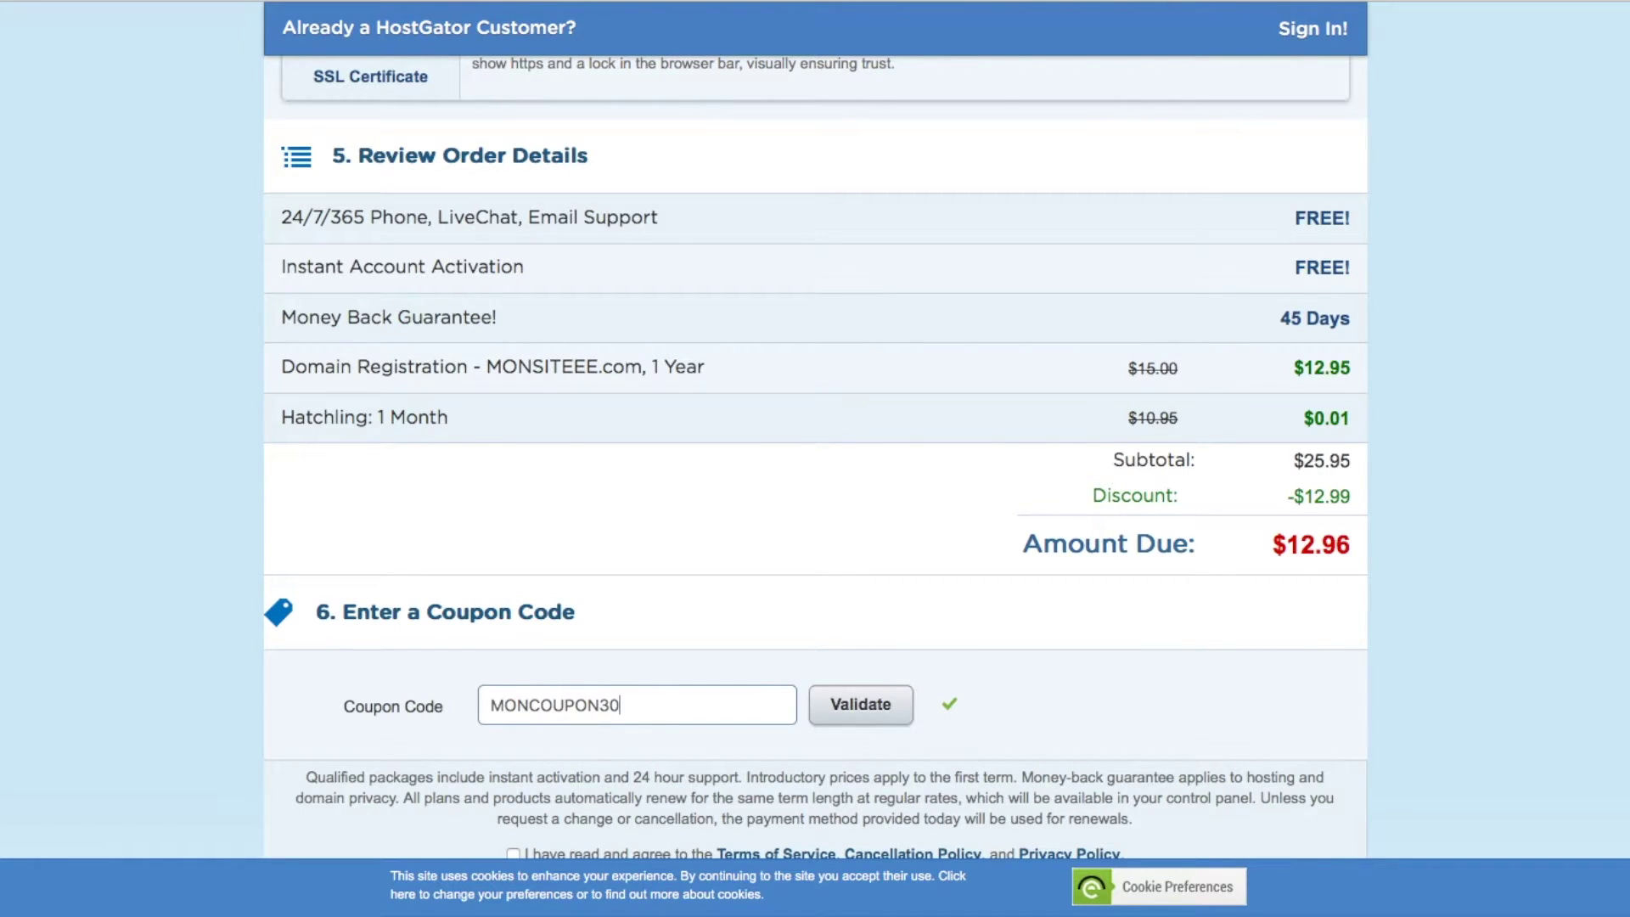
{"action": "left_click", "coordinate": [882, 718]}
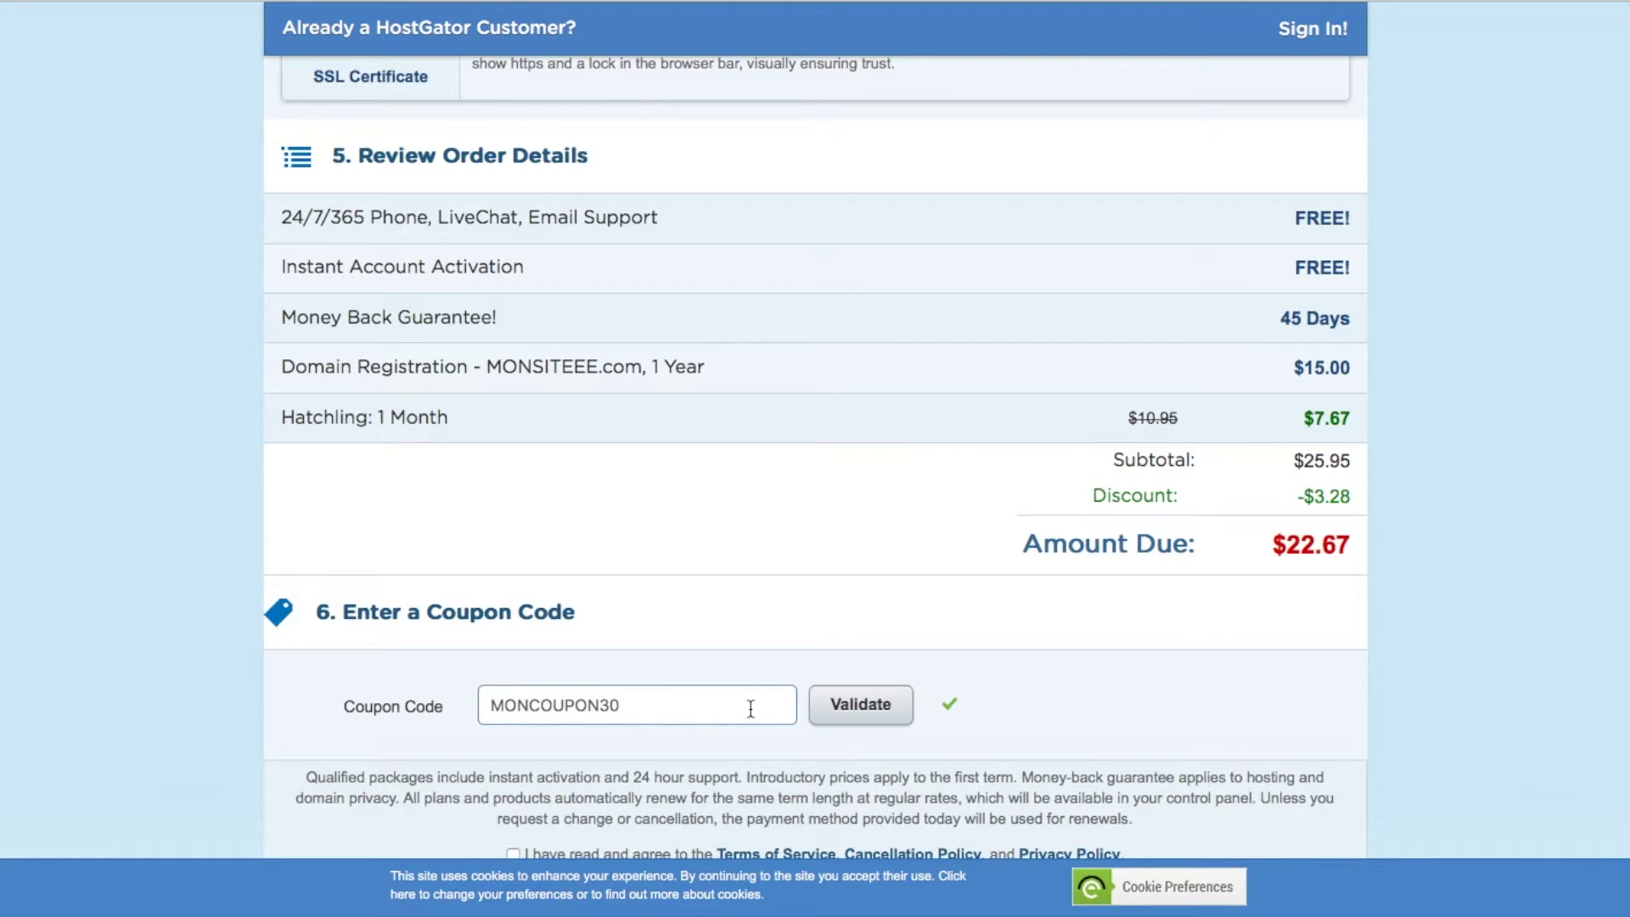
Return the billing cycle to 12 months at 6.26/mo and check the order details.
{"action": "scroll", "coordinate": [750, 708], "scroll_direction": "up", "scroll_amount": 20}
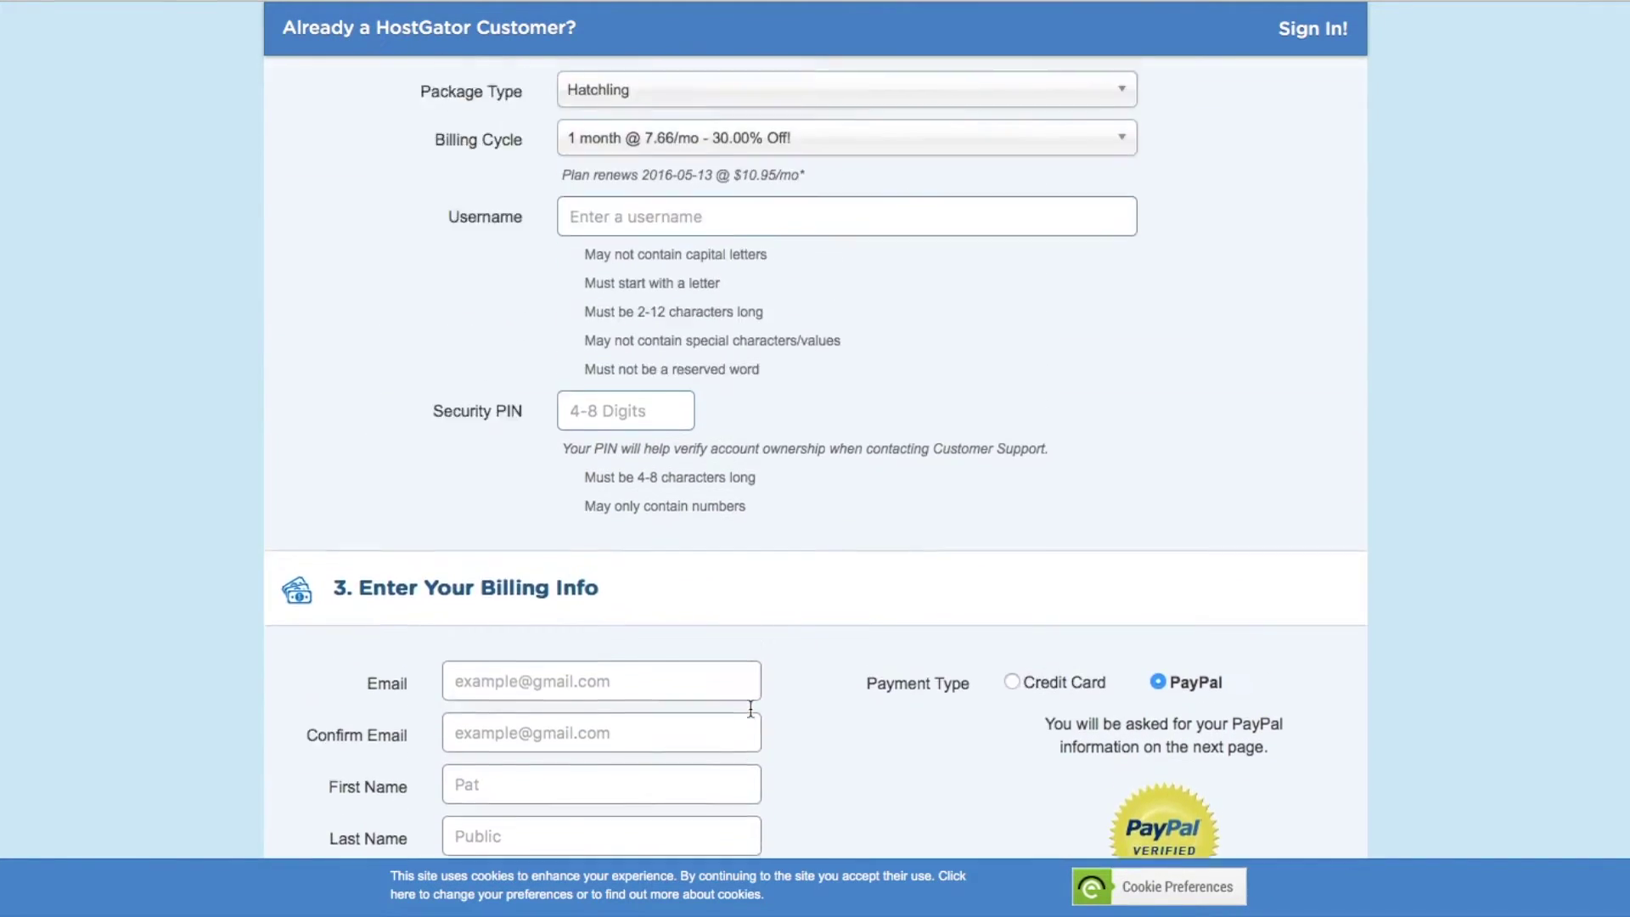
{"action": "scroll", "coordinate": [751, 708], "scroll_direction": "up", "scroll_amount": 5}
{"action": "left_click", "coordinate": [685, 604]}
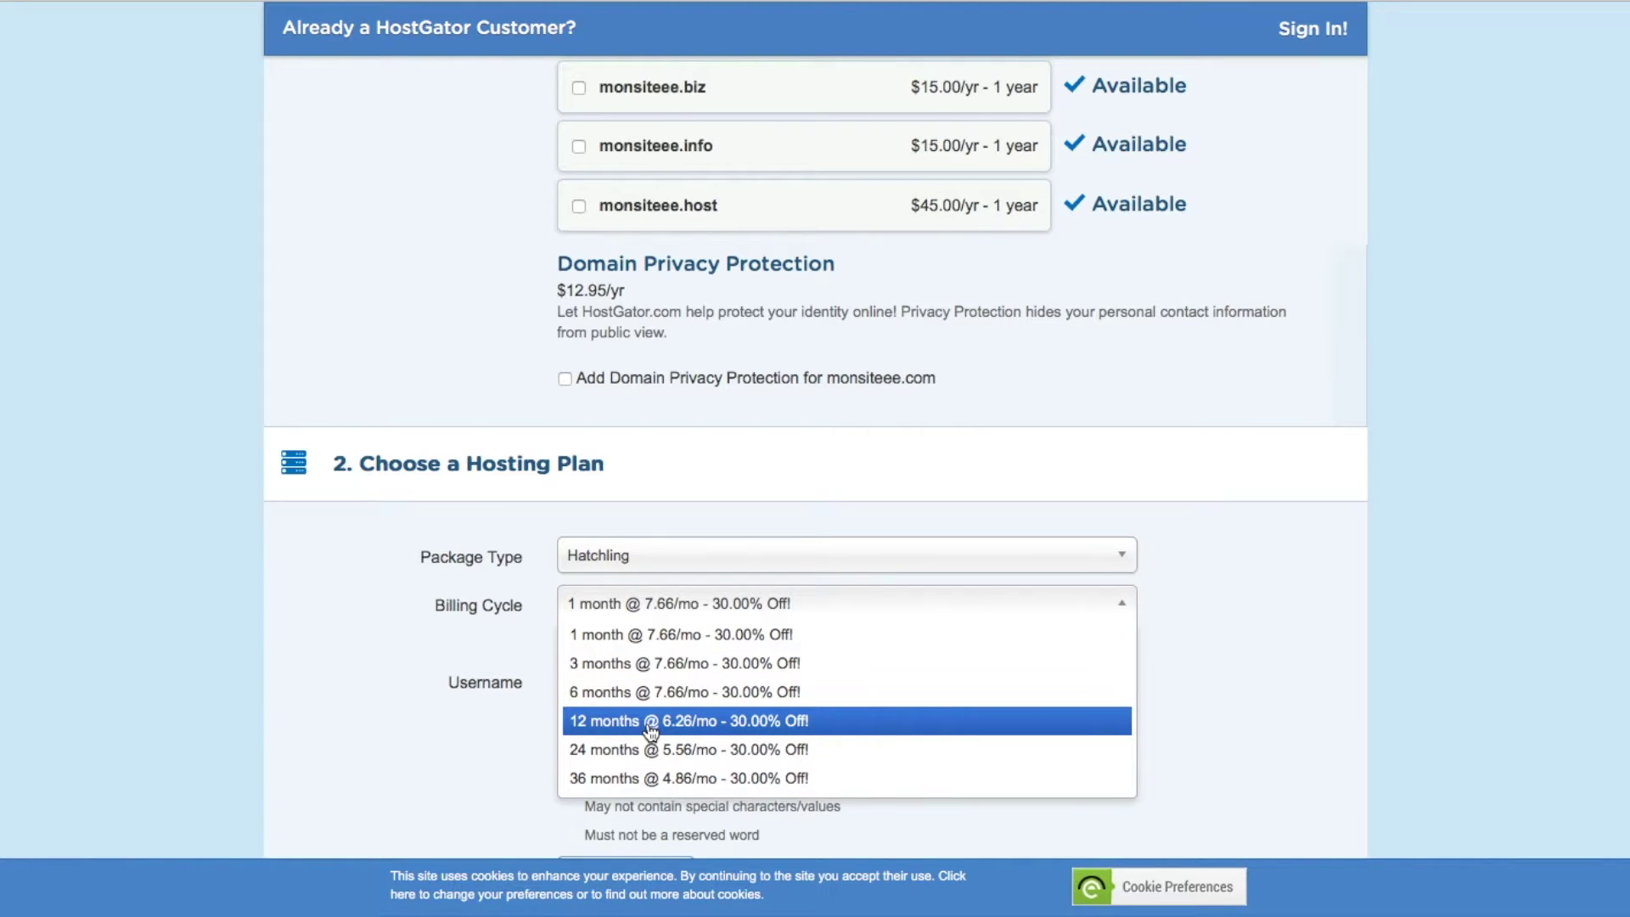
{"action": "left_click", "coordinate": [751, 720]}
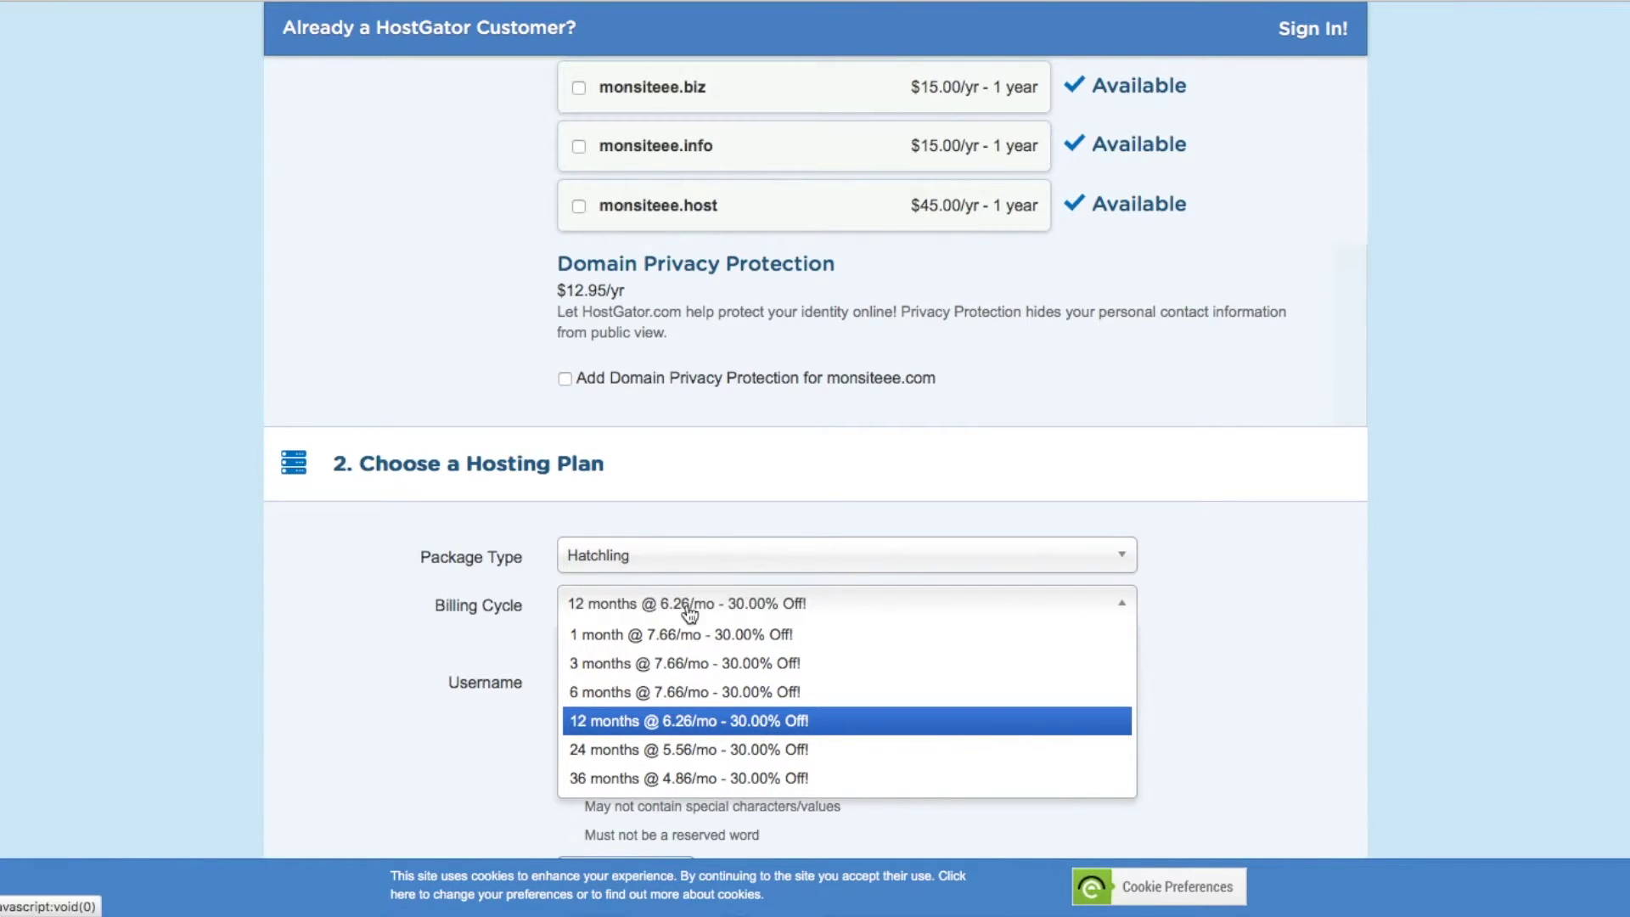
{"action": "left_click", "coordinate": [689, 731]}
{"action": "scroll", "coordinate": [690, 731], "scroll_direction": "down", "scroll_amount": 10}
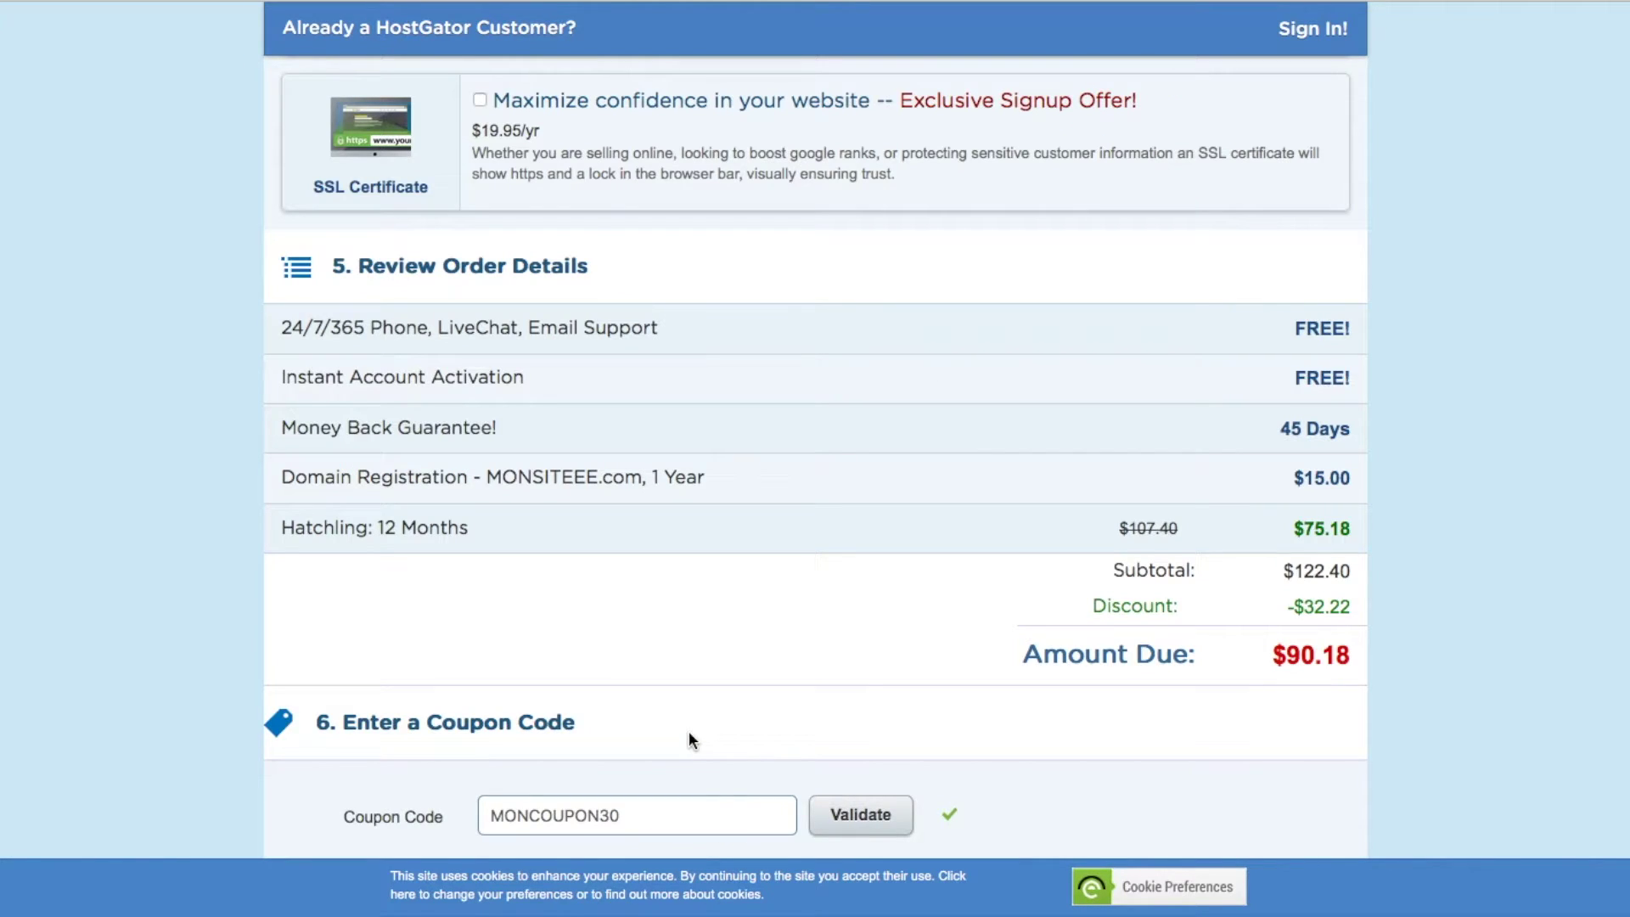
Set the billing country to France.
{"action": "scroll", "coordinate": [690, 731], "scroll_direction": "up", "scroll_amount": 10}
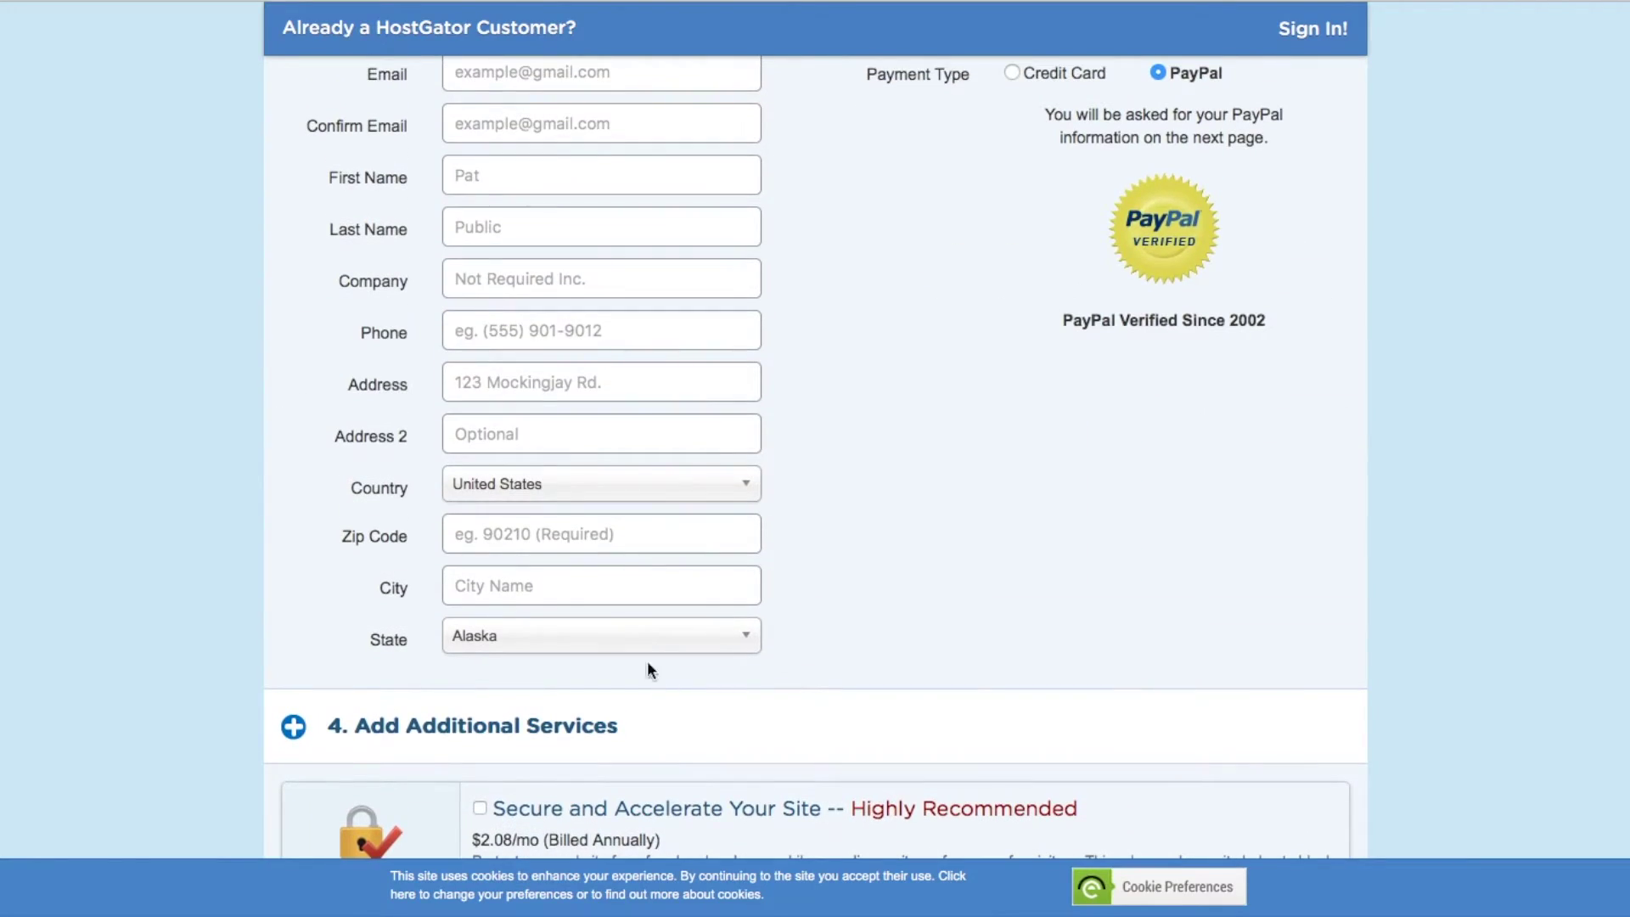
{"action": "left_click", "coordinate": [543, 483]}
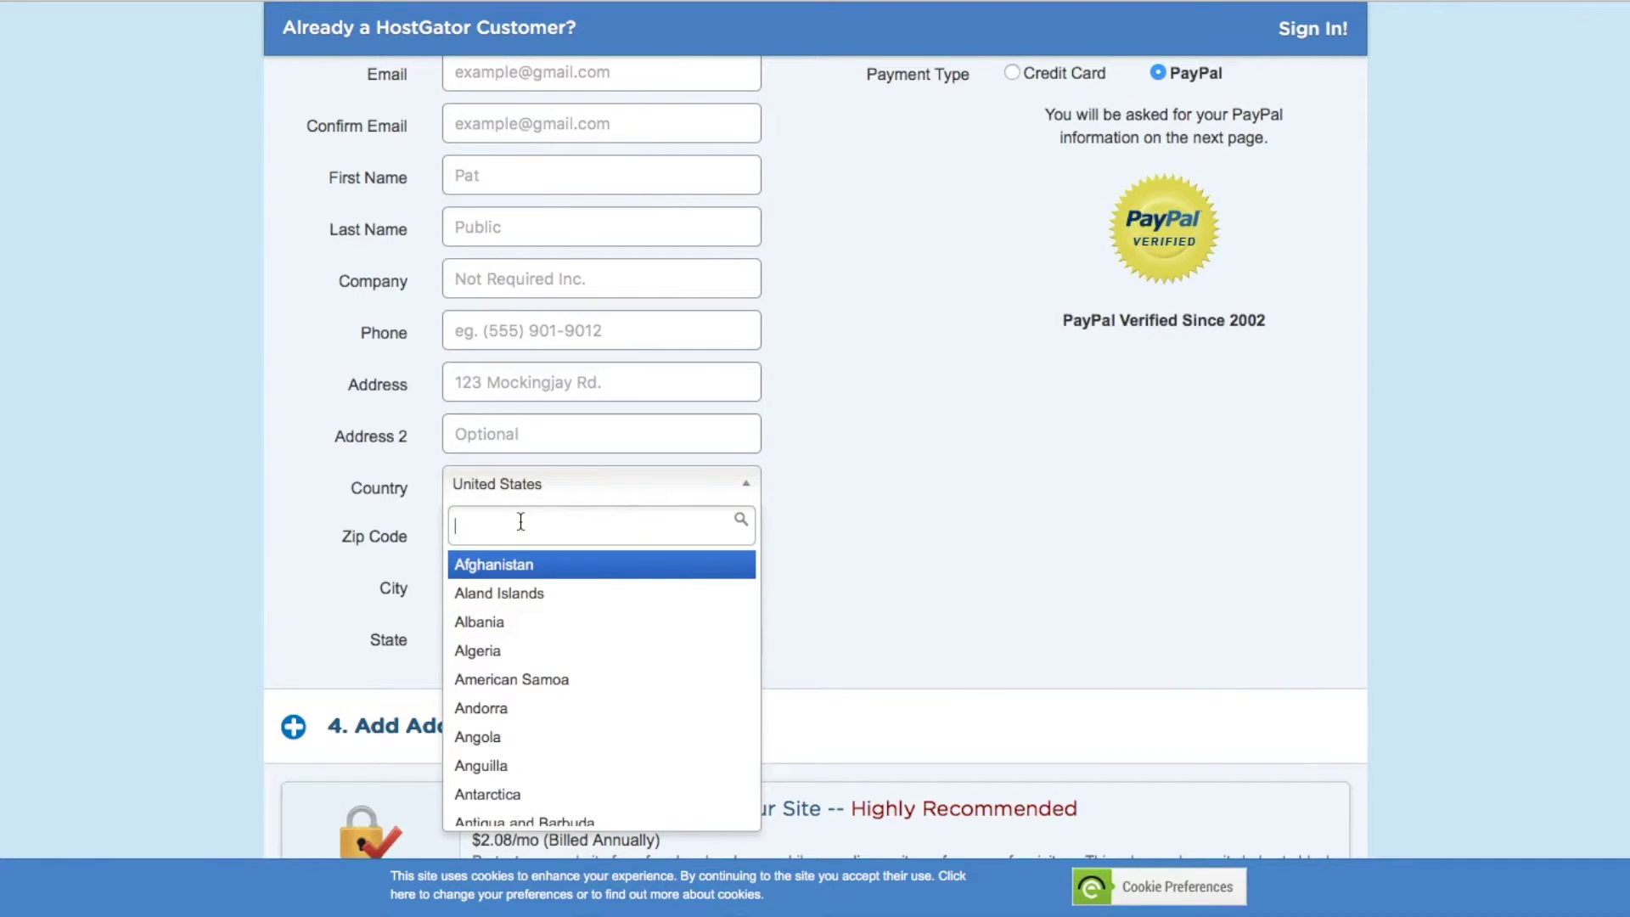
{"action": "type", "text": "fra"}
{"action": "left_click", "coordinate": [507, 564]}
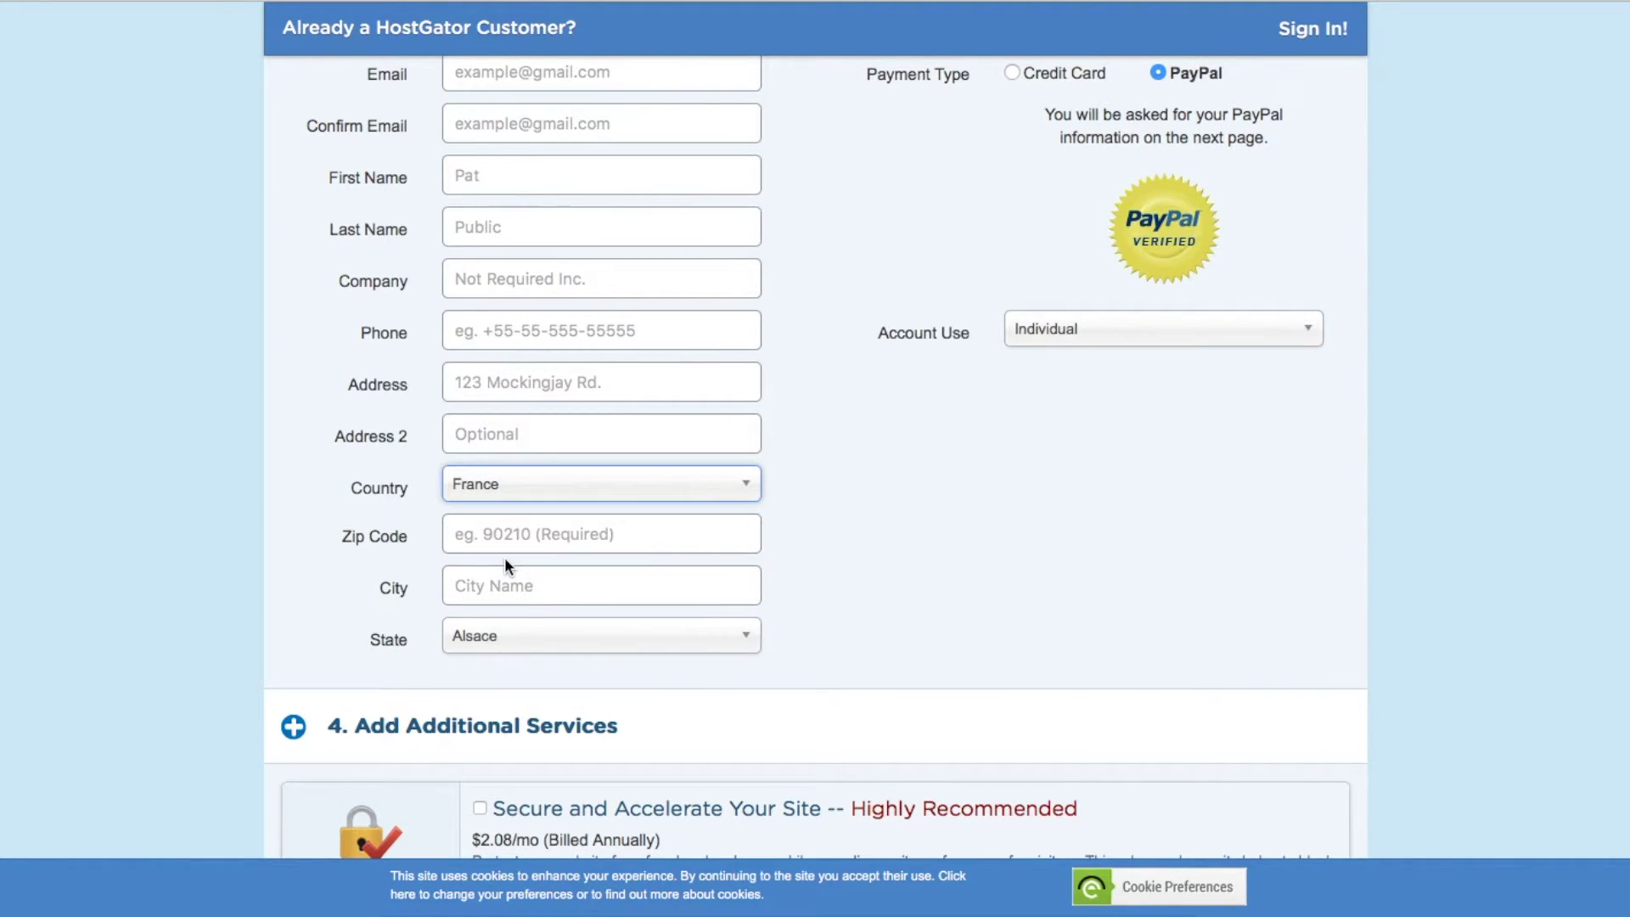
Review the order total including tax, agree to the terms and policies, and check out the order.
{"action": "scroll", "coordinate": [863, 691], "scroll_direction": "down", "scroll_amount": 12}
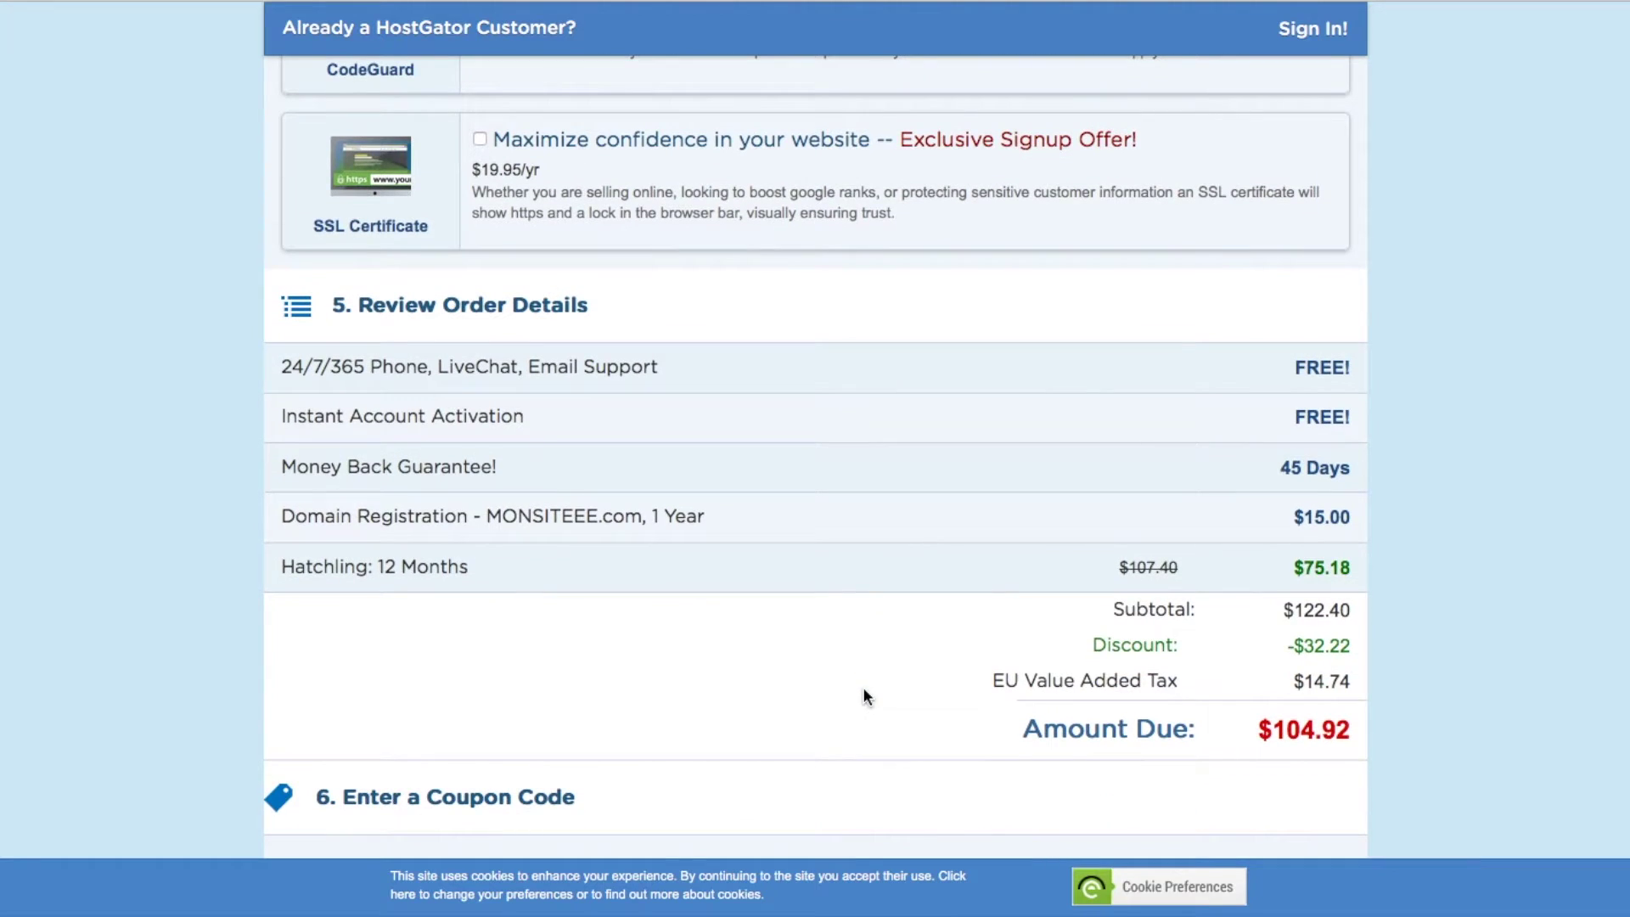
{"action": "scroll", "coordinate": [1332, 700], "scroll_direction": "down", "scroll_amount": 1}
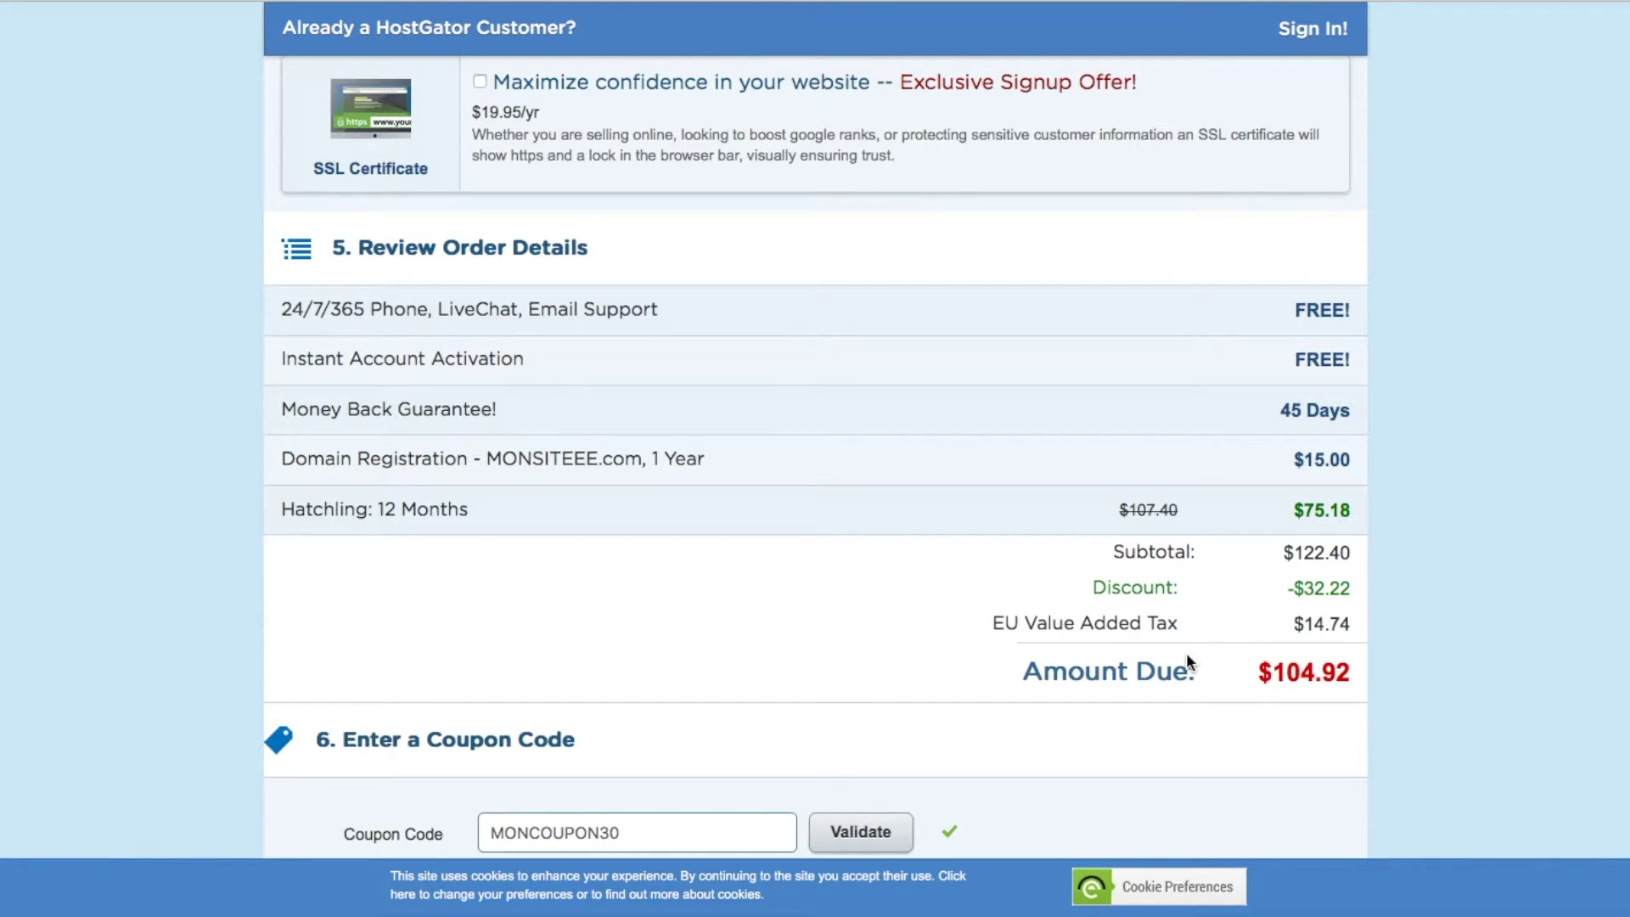
{"action": "scroll", "coordinate": [1187, 658], "scroll_direction": "down", "scroll_amount": 3}
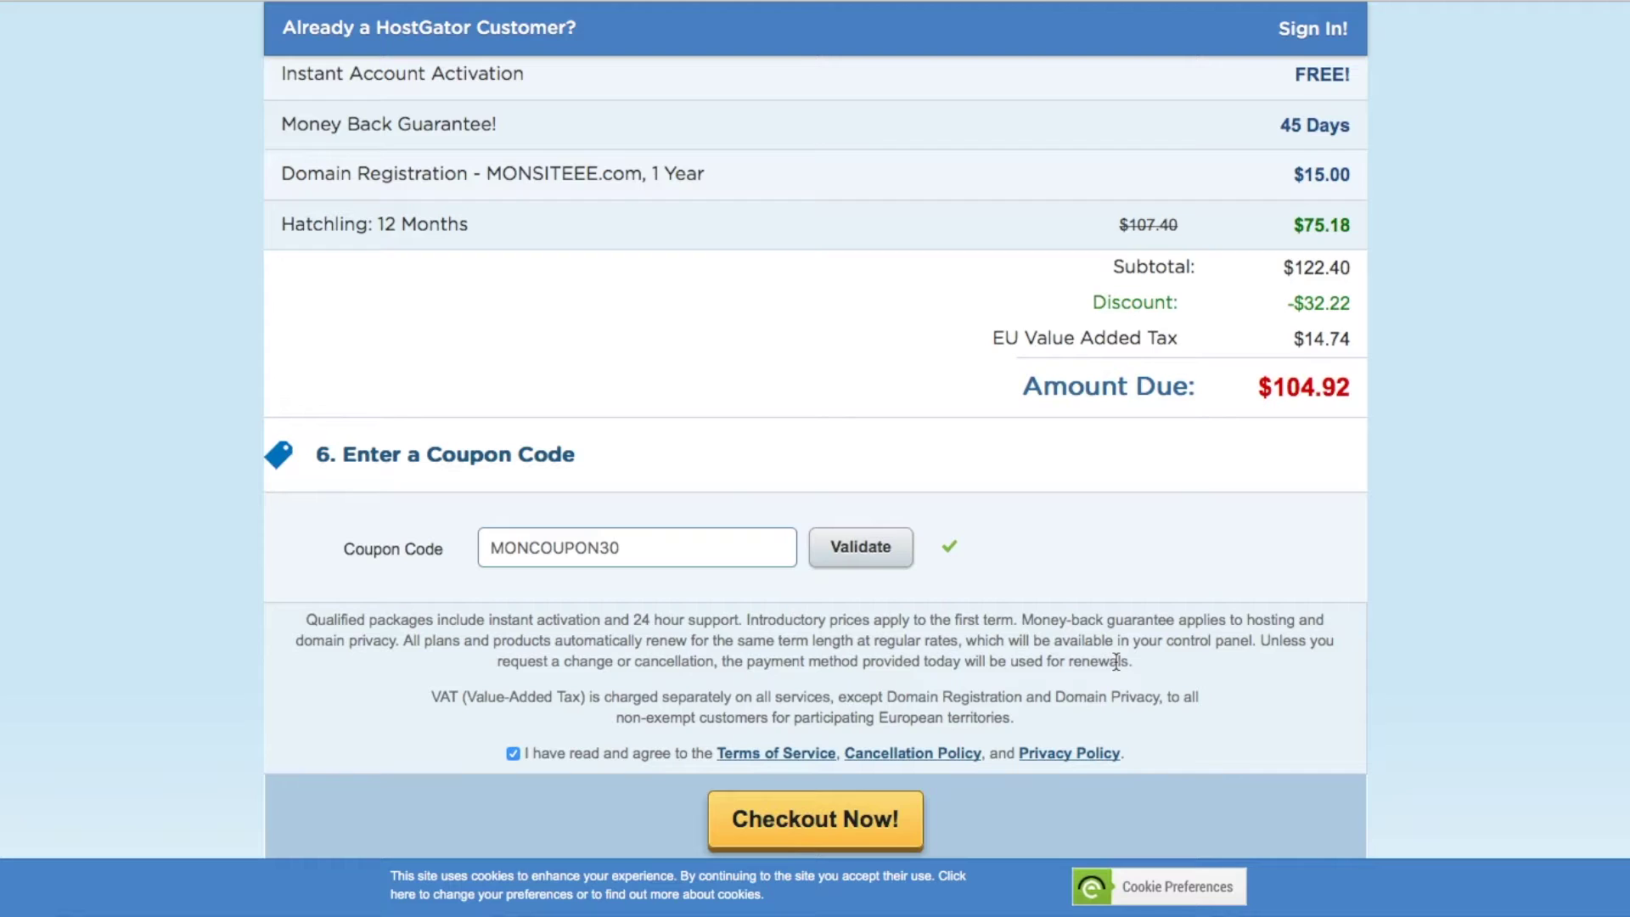
{"action": "scroll", "coordinate": [954, 569], "scroll_direction": "down", "scroll_amount": 1}
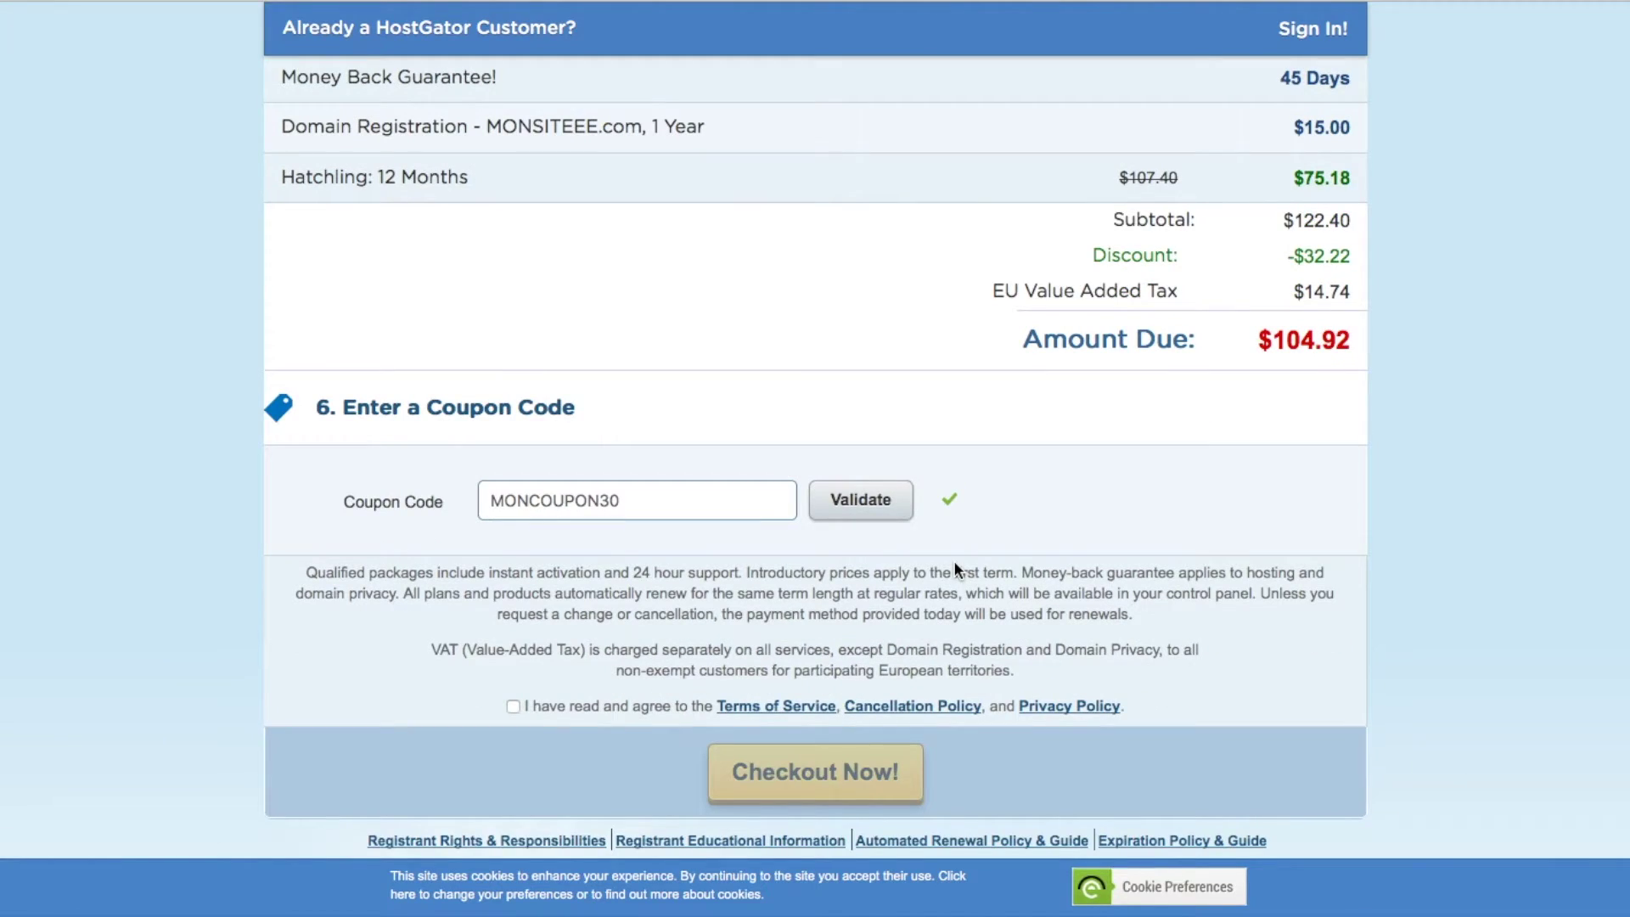
{"action": "left_click", "coordinate": [512, 705]}
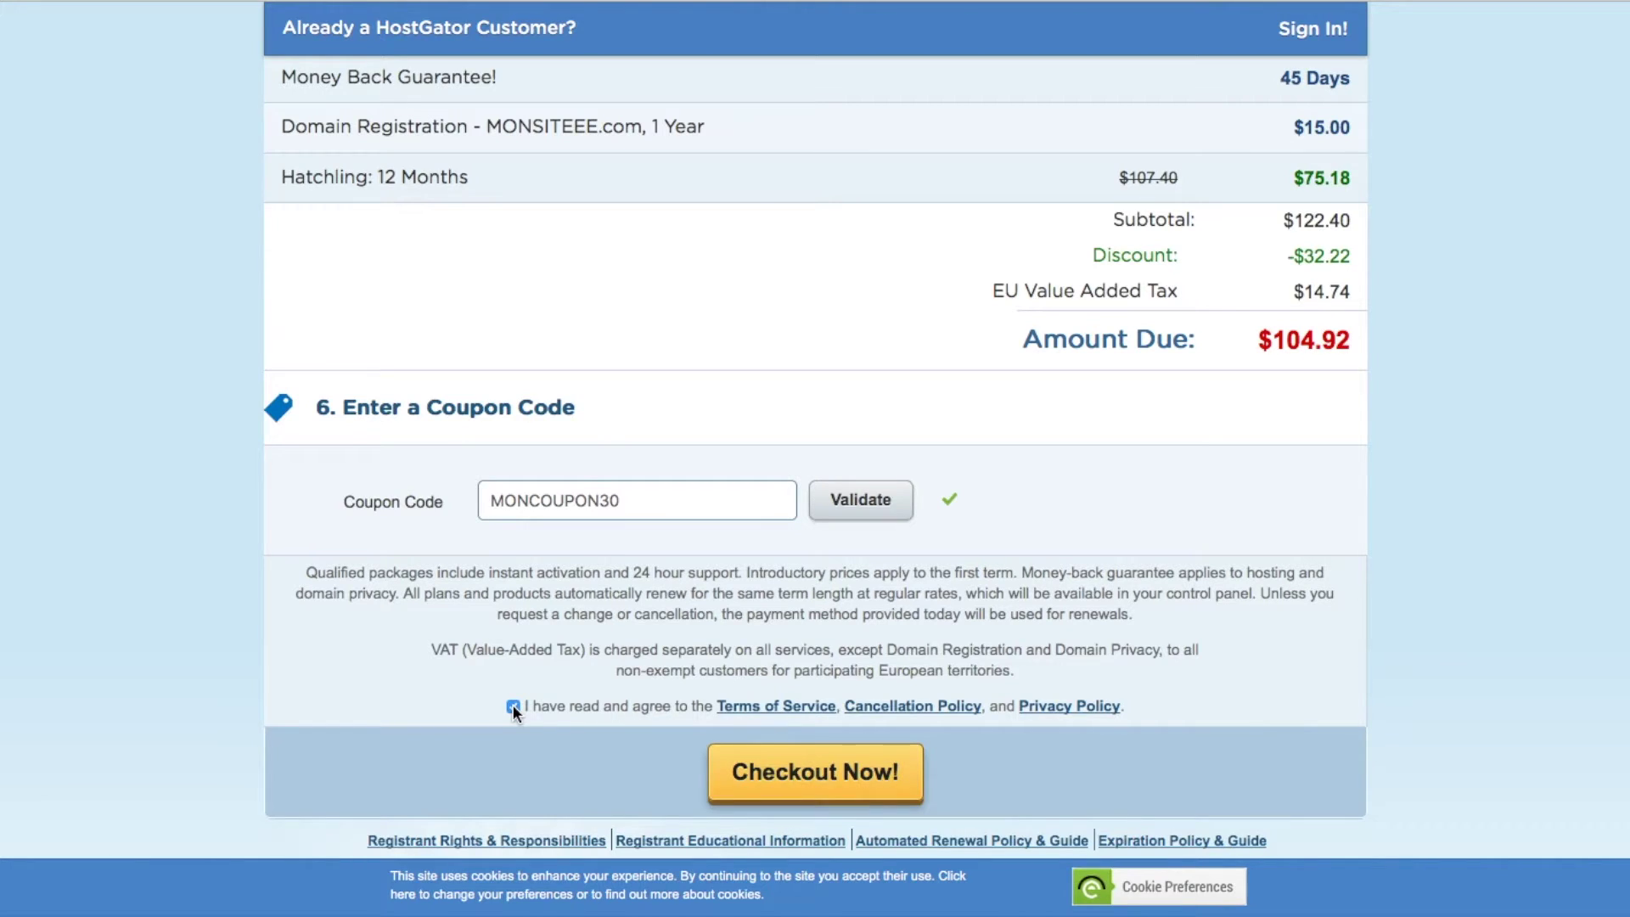
{"action": "left_click", "coordinate": [821, 772]}
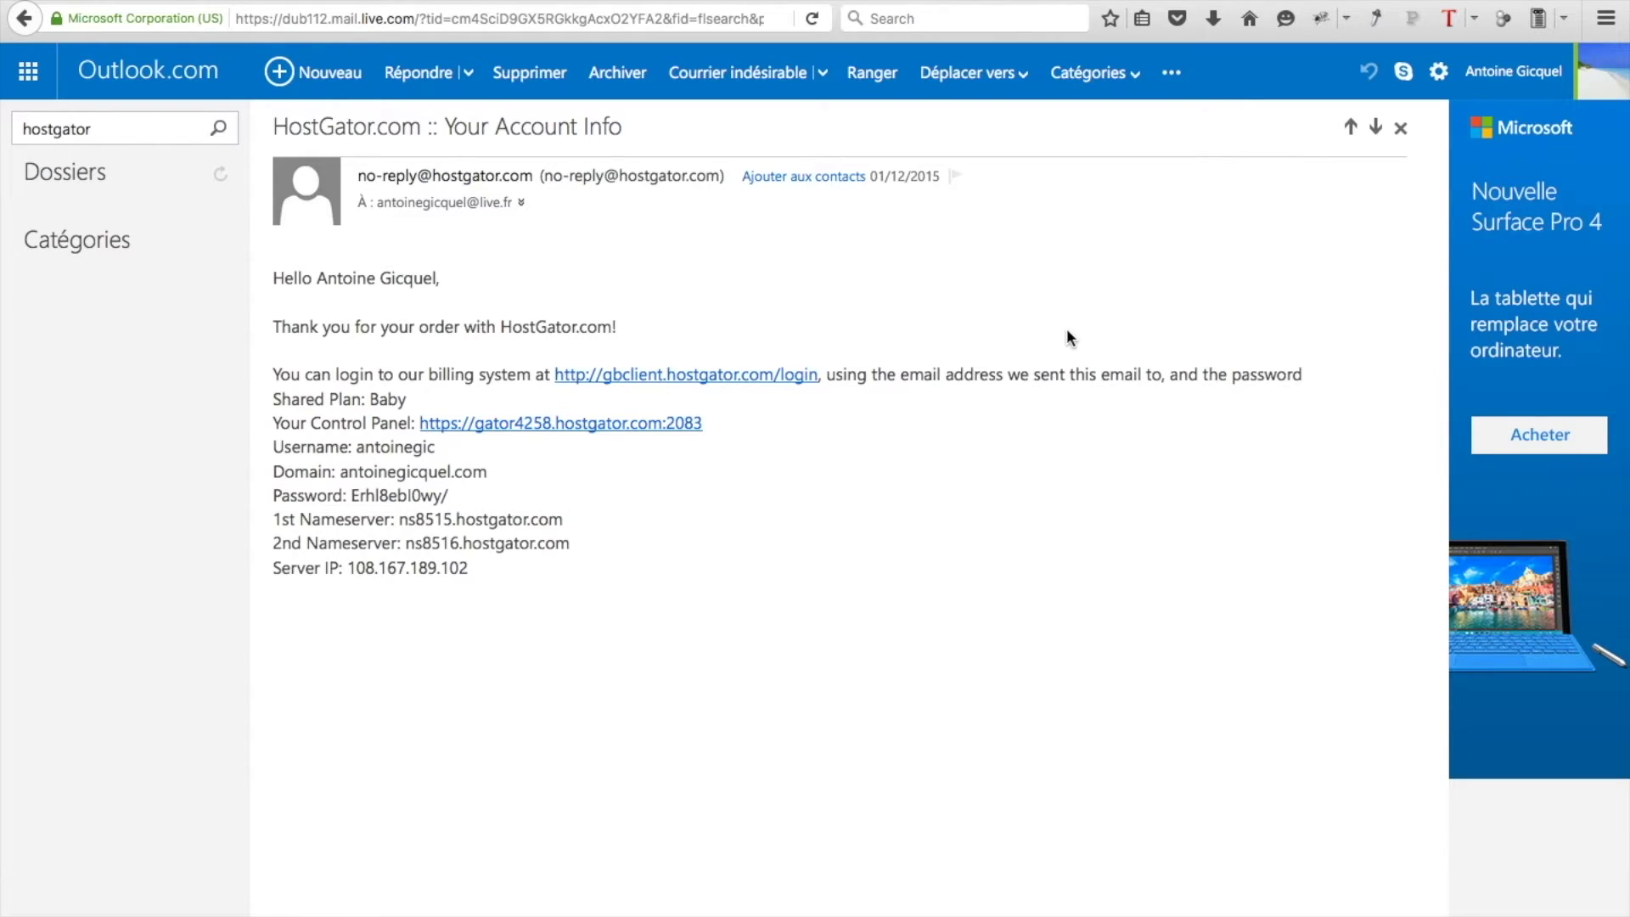
Open the hosting control panel linked in the account info e-mail and log in to cPanel with the account username and password.
{"action": "left_click", "coordinate": [593, 422]}
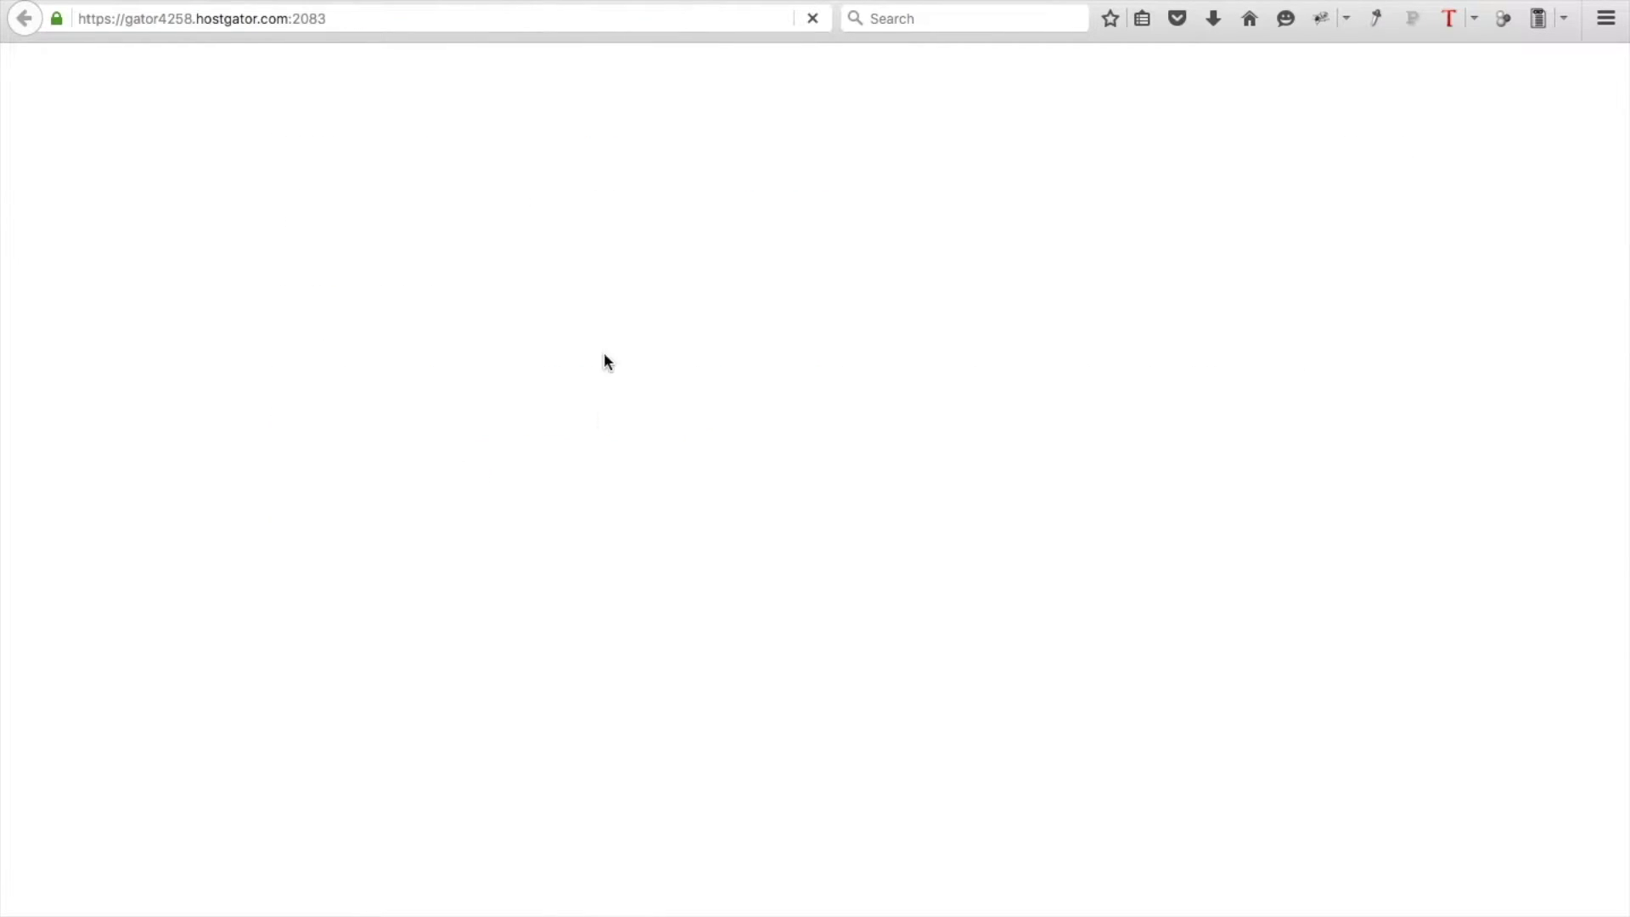
{"action": "key", "text": "super+backslash"}
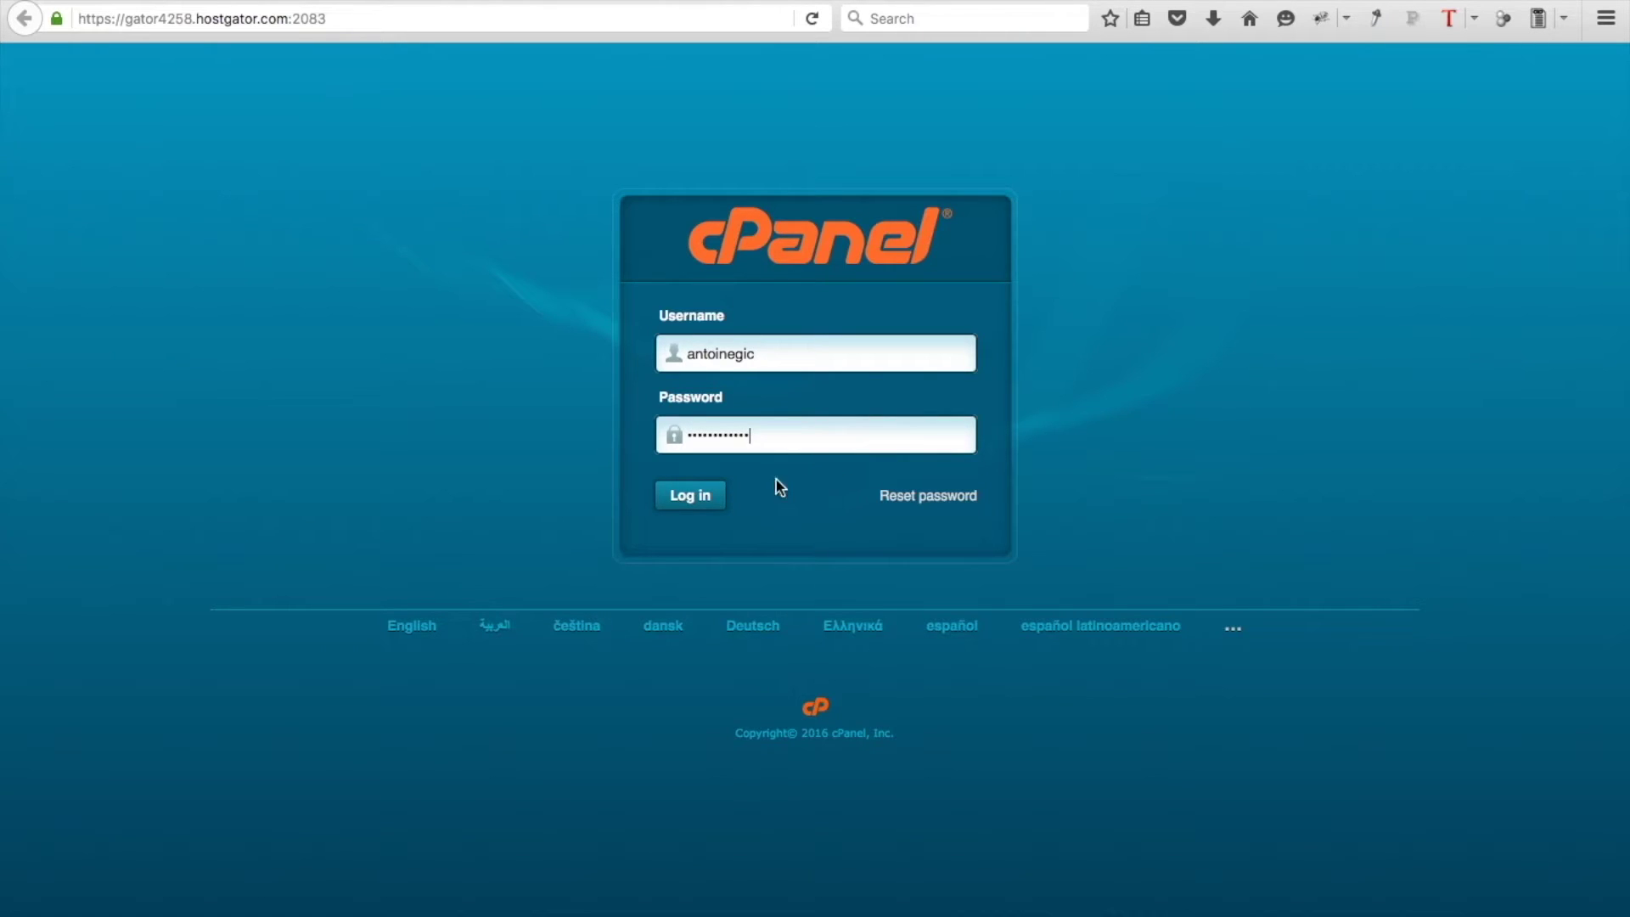
{"action": "left_click", "coordinate": [703, 500]}
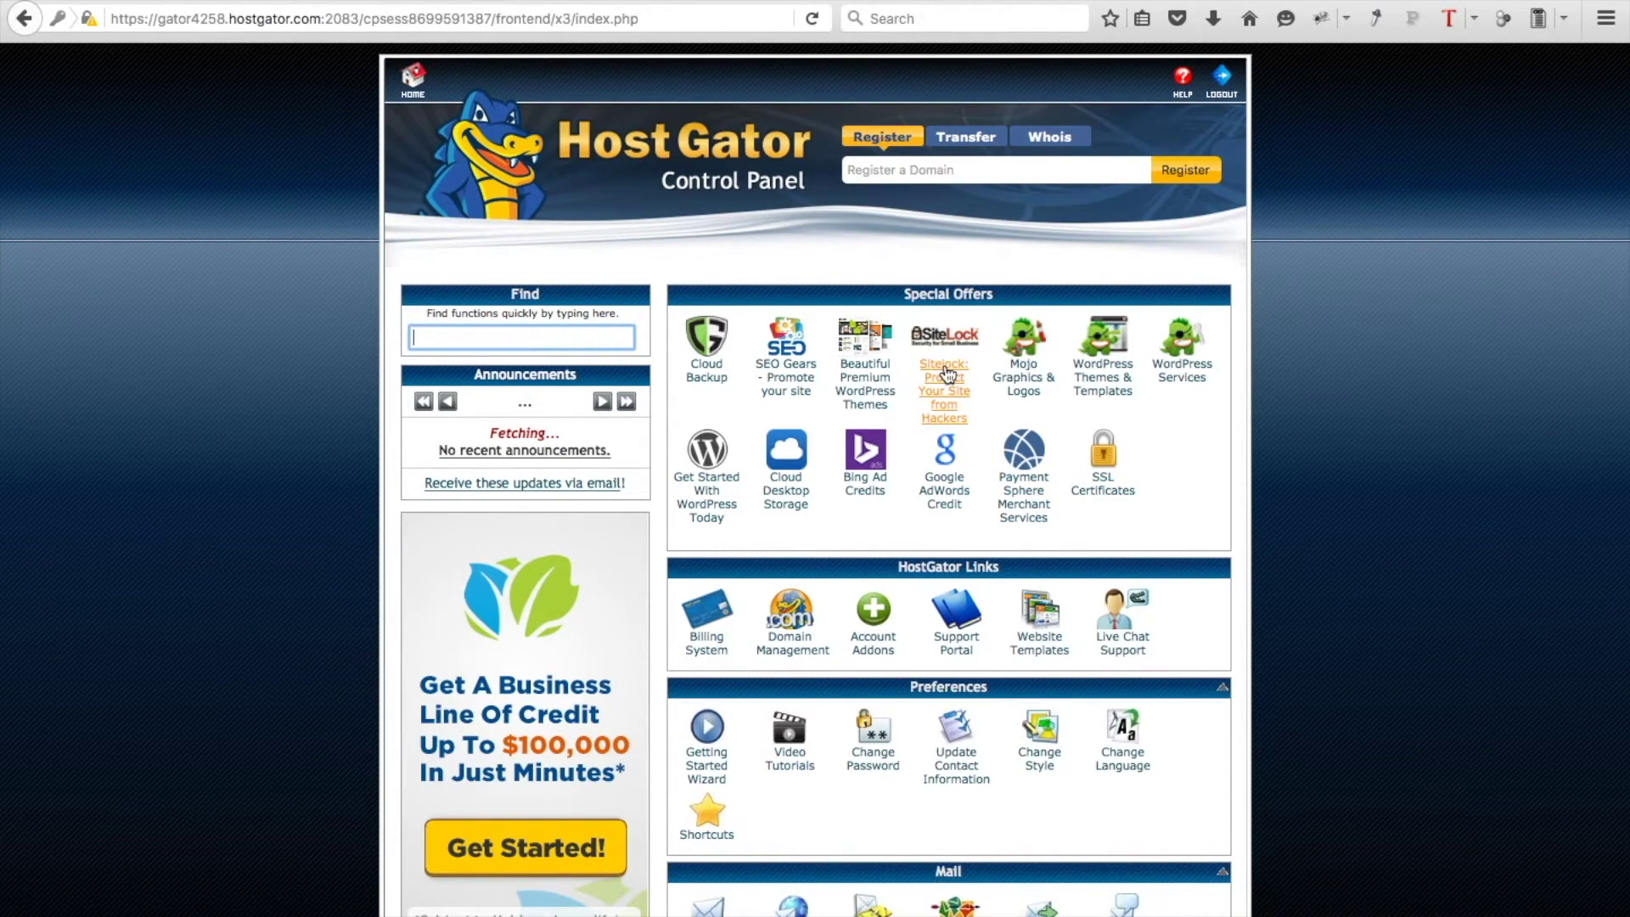
Install WordPress on 42wp.com with QuickInstall's free option and decline the offer to find a theme.
{"action": "left_click", "coordinate": [710, 491]}
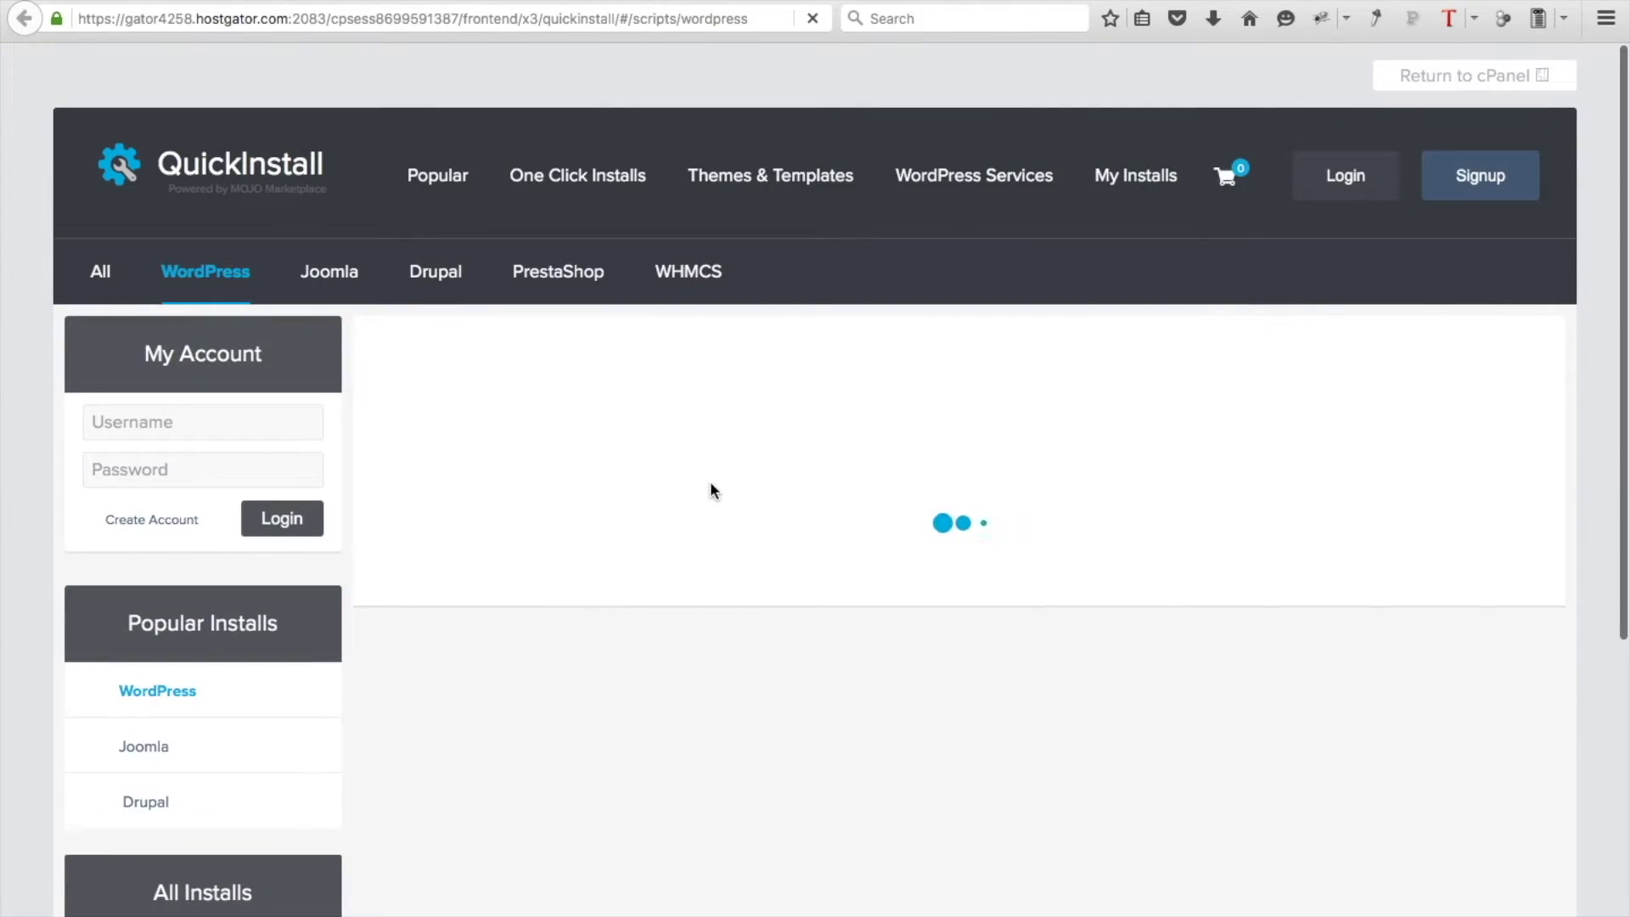
{"action": "scroll", "coordinate": [711, 483], "scroll_direction": "down", "scroll_amount": 3}
{"action": "scroll", "coordinate": [711, 491], "scroll_direction": "down", "scroll_amount": 5}
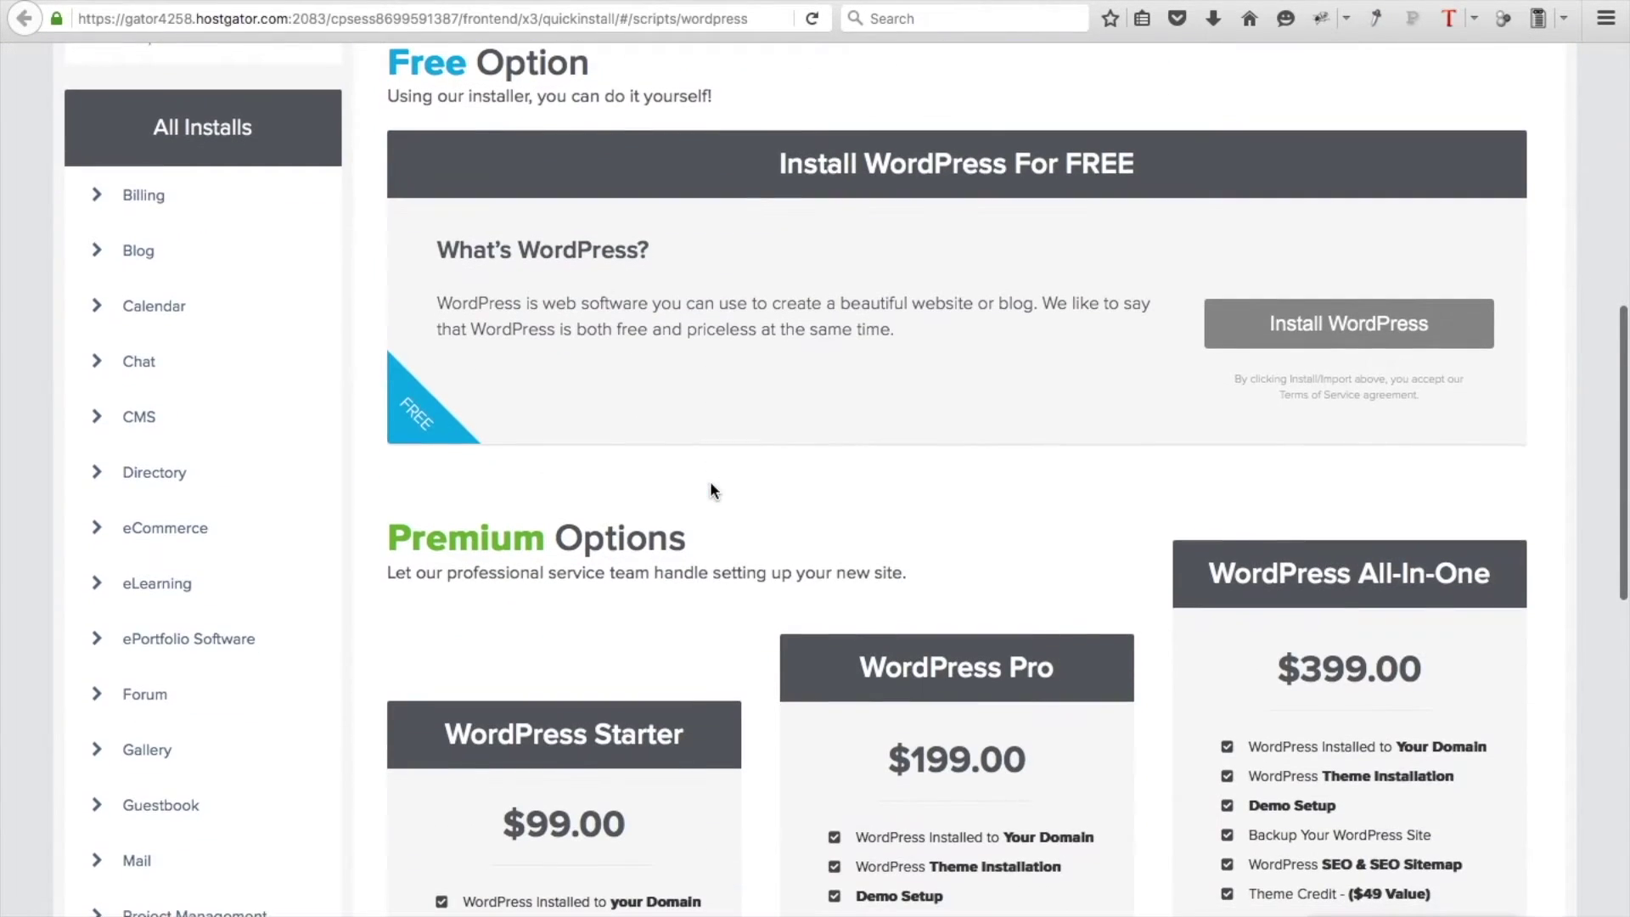
{"action": "scroll", "coordinate": [1399, 482], "scroll_direction": "up", "scroll_amount": 2}
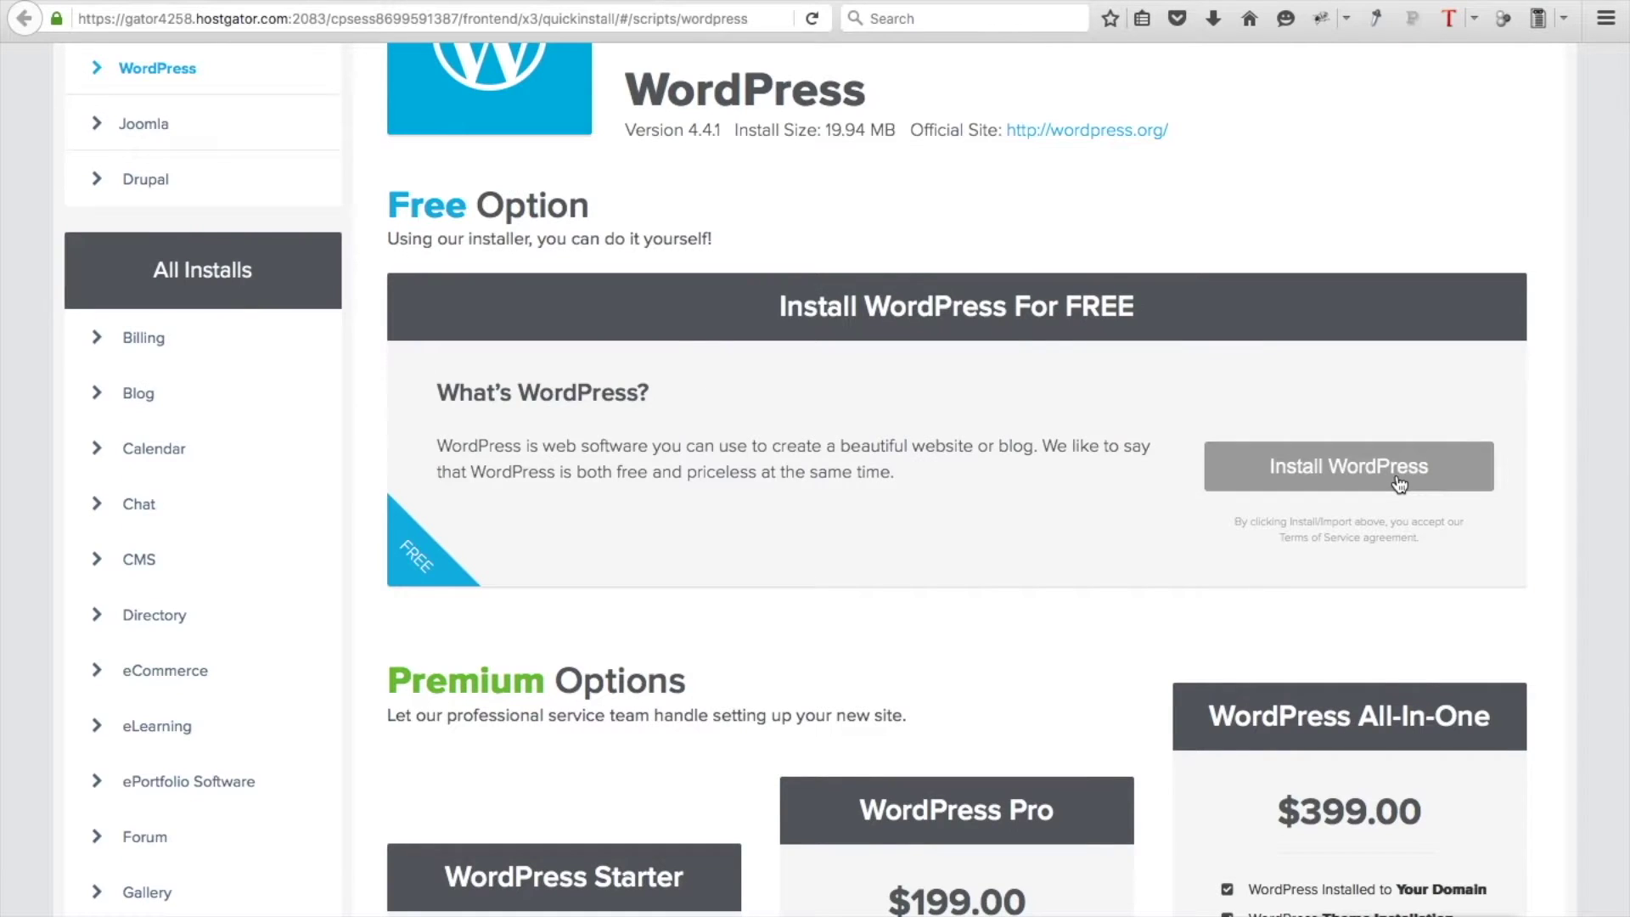
{"action": "left_click", "coordinate": [1399, 482]}
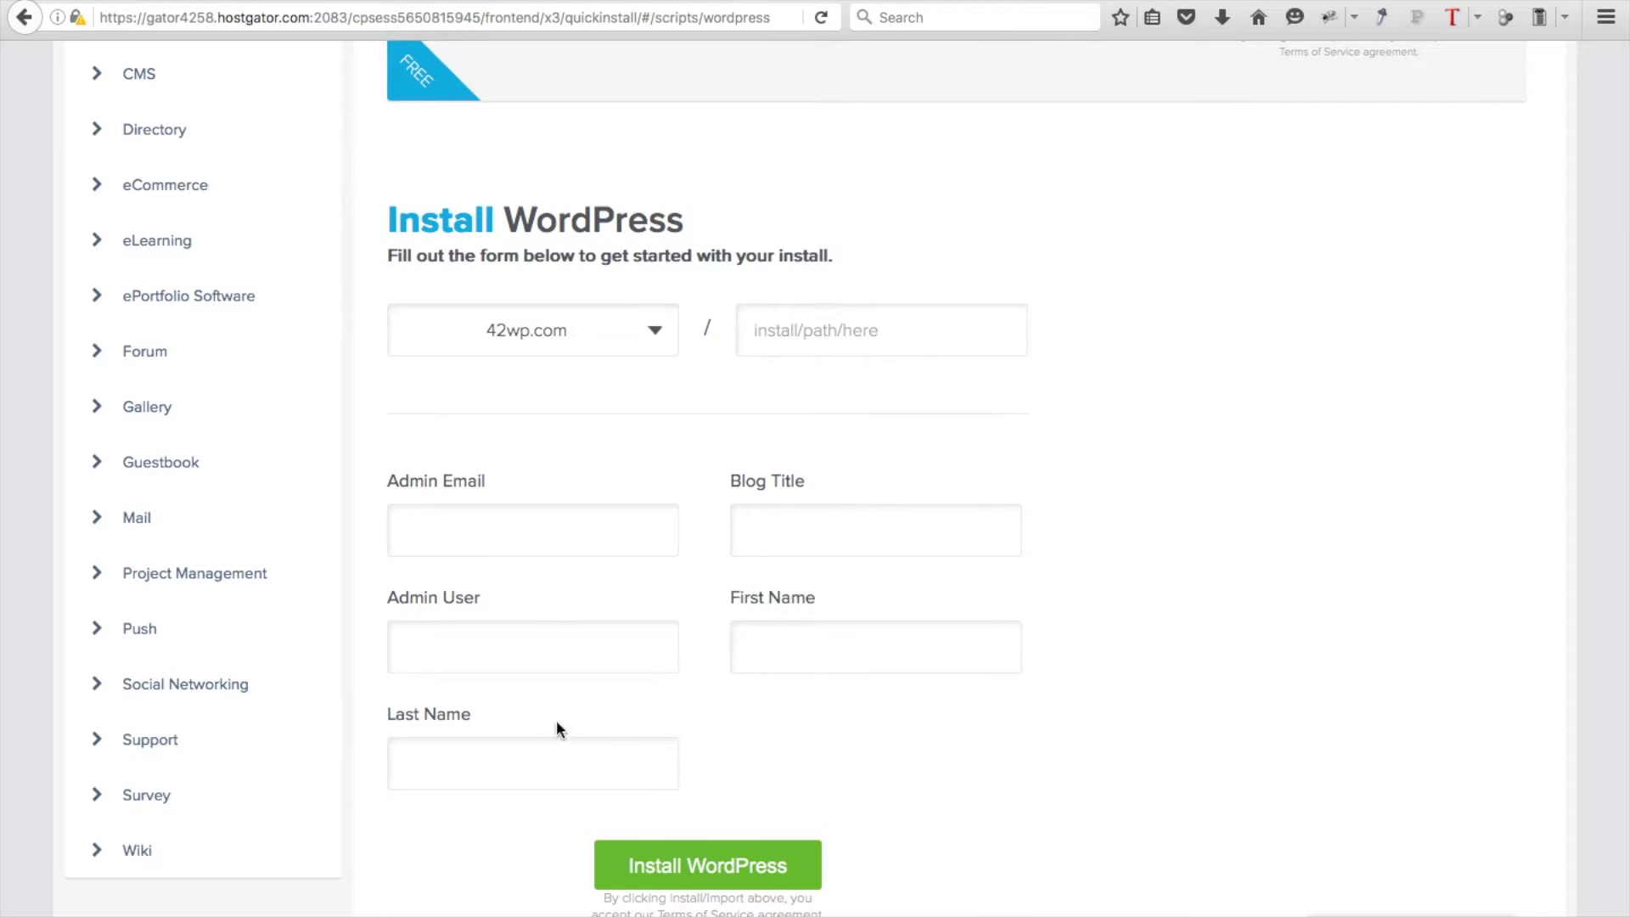
{"action": "left_click", "coordinate": [665, 866]}
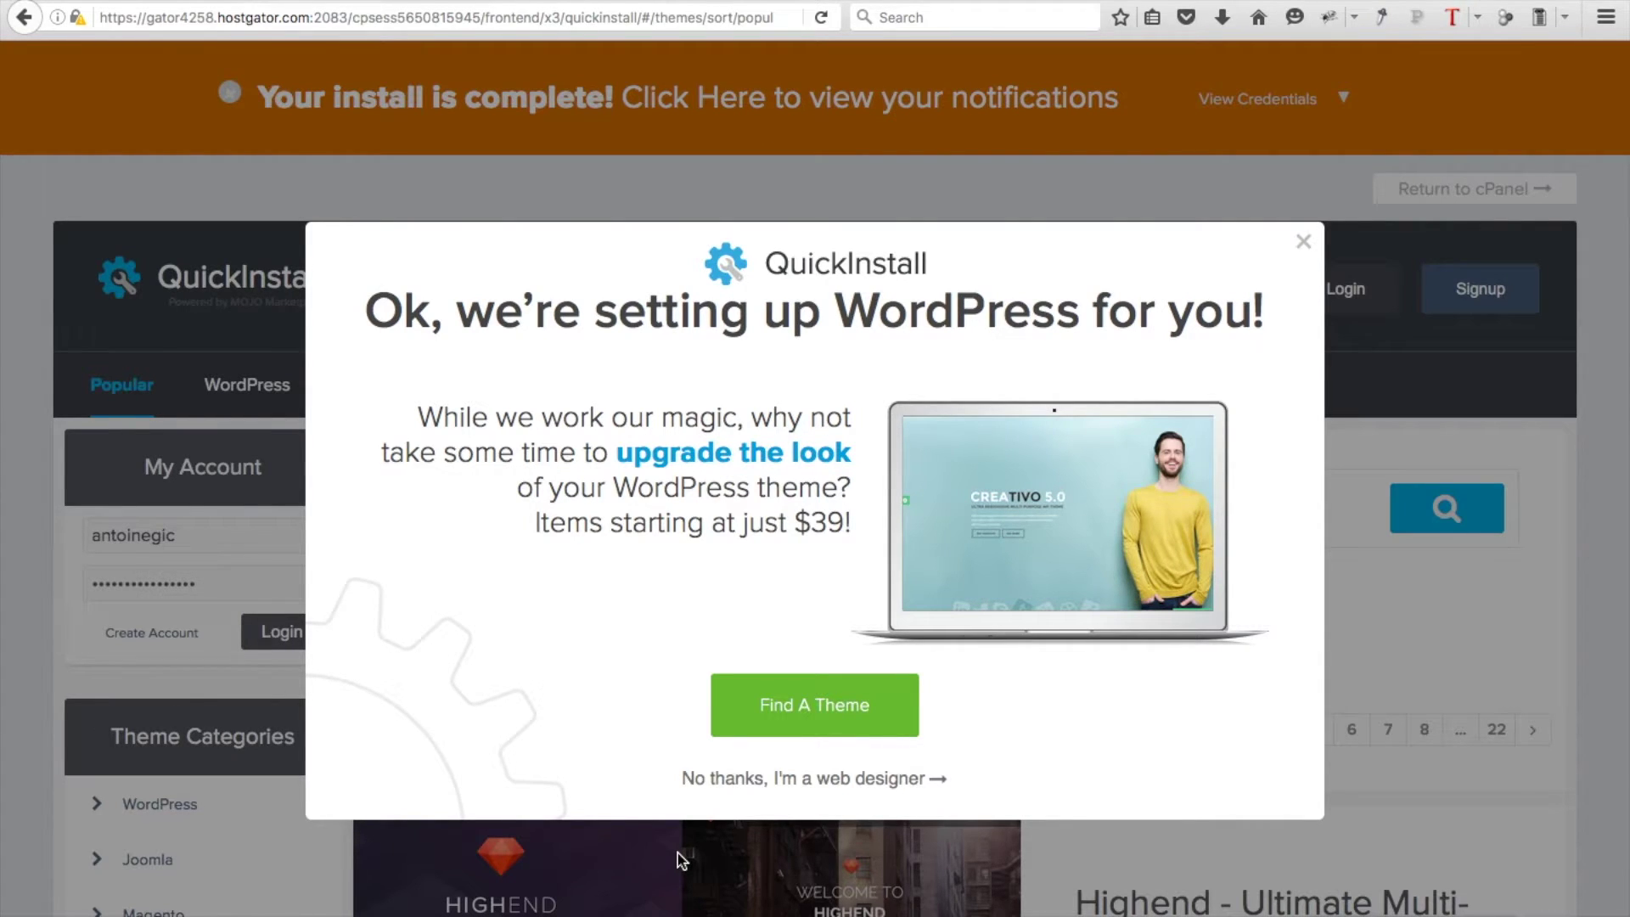
{"action": "left_click", "coordinate": [823, 778]}
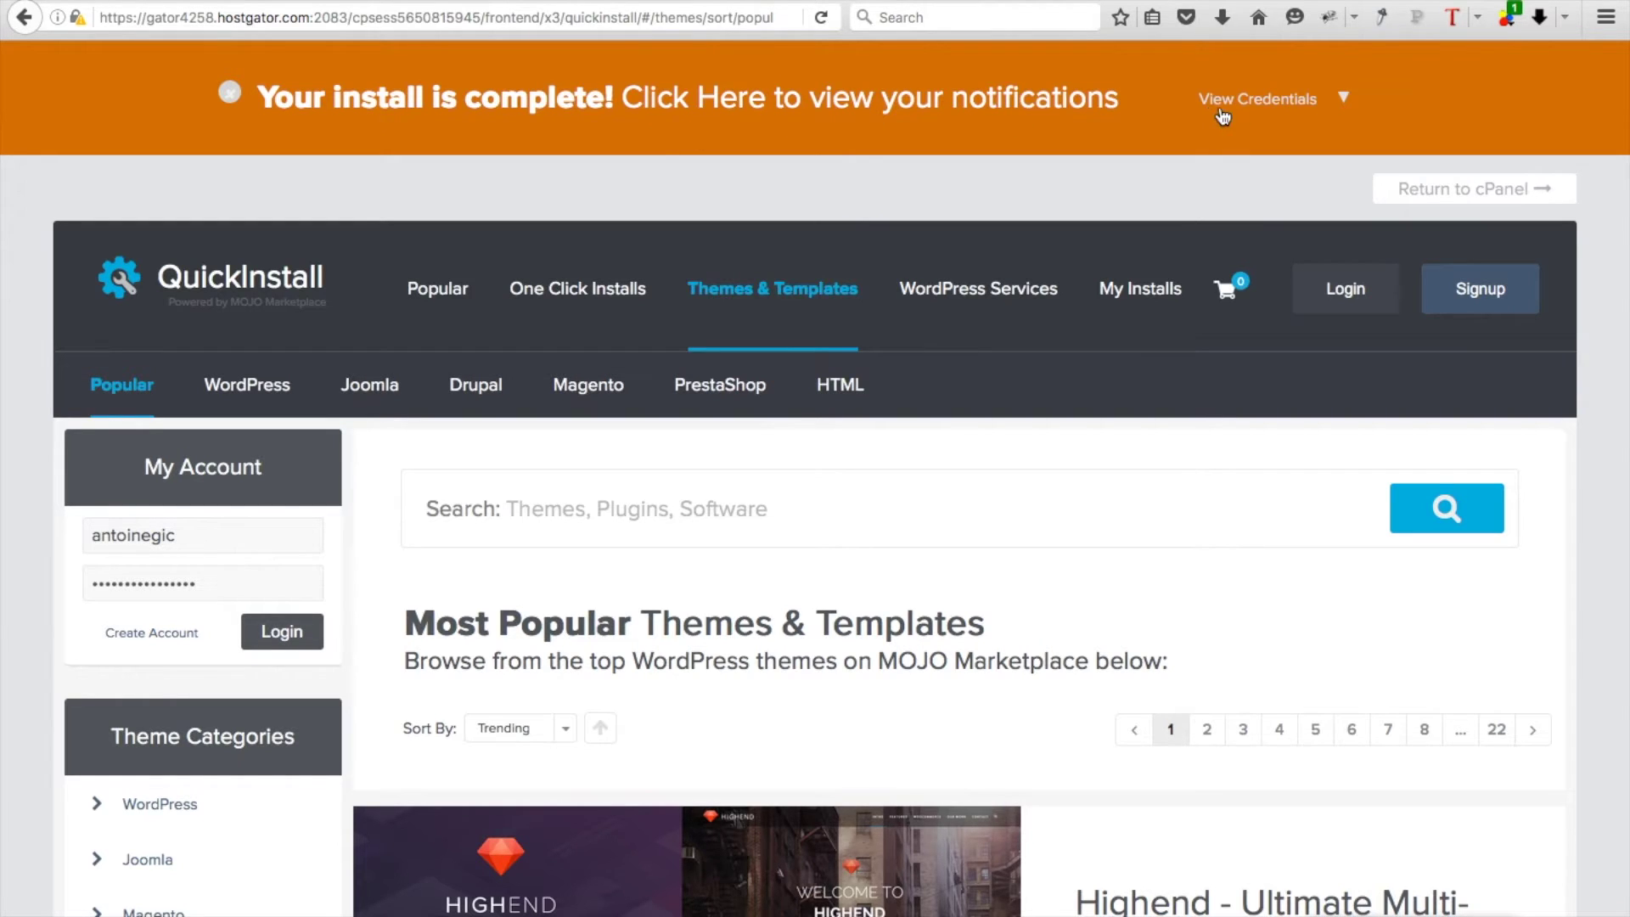
Show the new install's credentials, copy the admin password and open the 42wp.com/wp-admin login page.
{"action": "left_click", "coordinate": [1346, 100]}
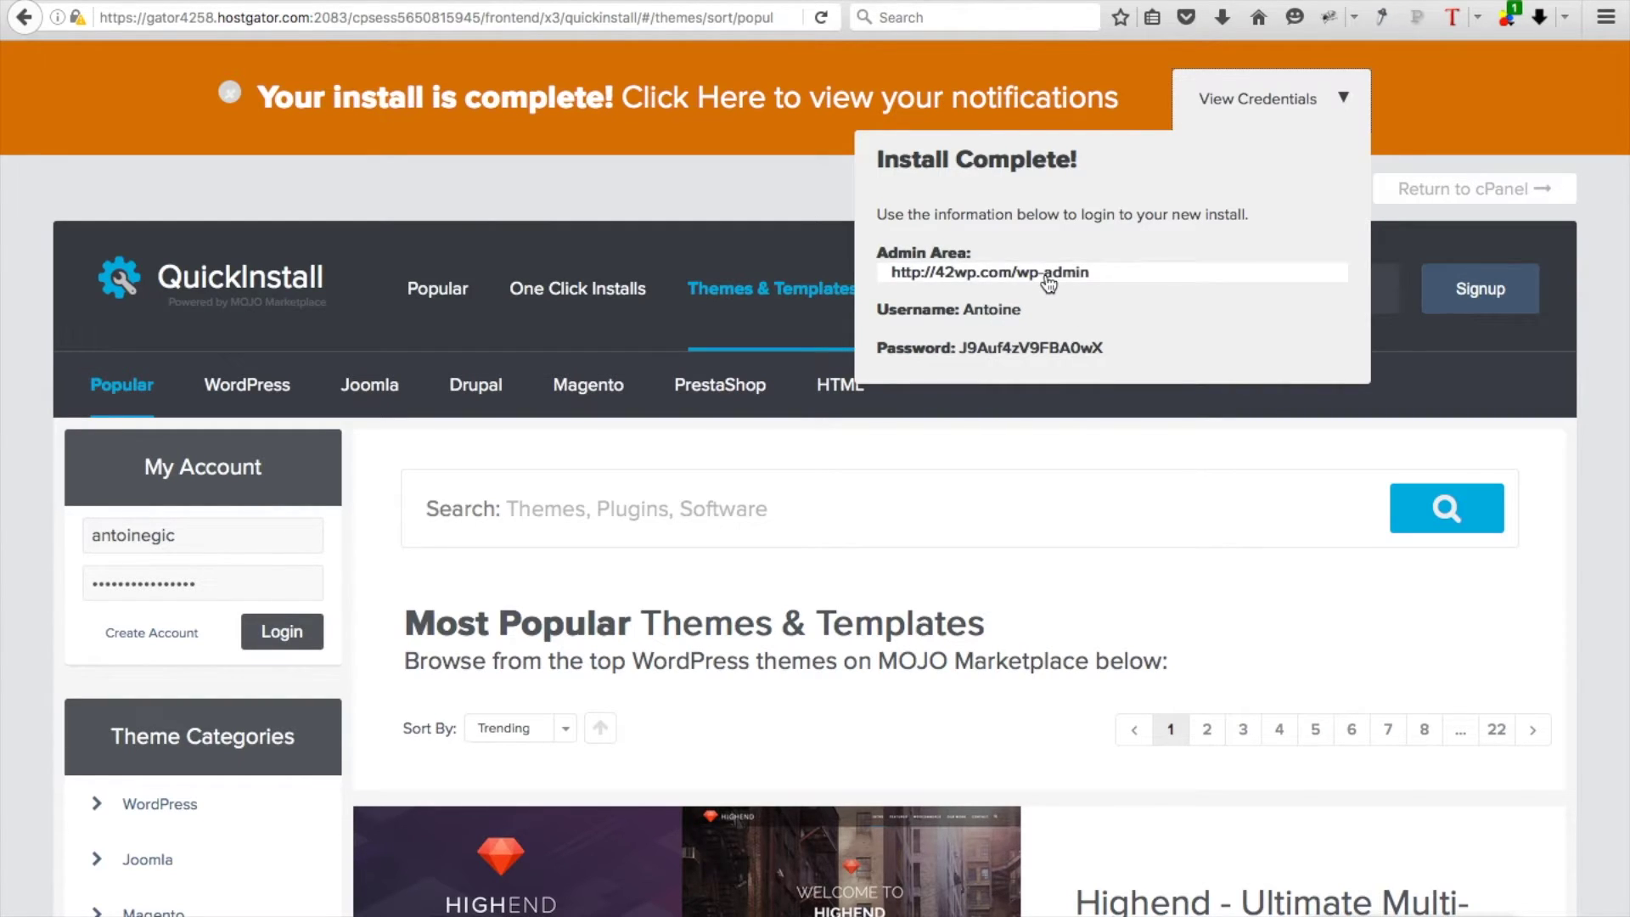
{"action": "left_click_drag", "start_coordinate": [1103, 350], "coordinate": [961, 353]}
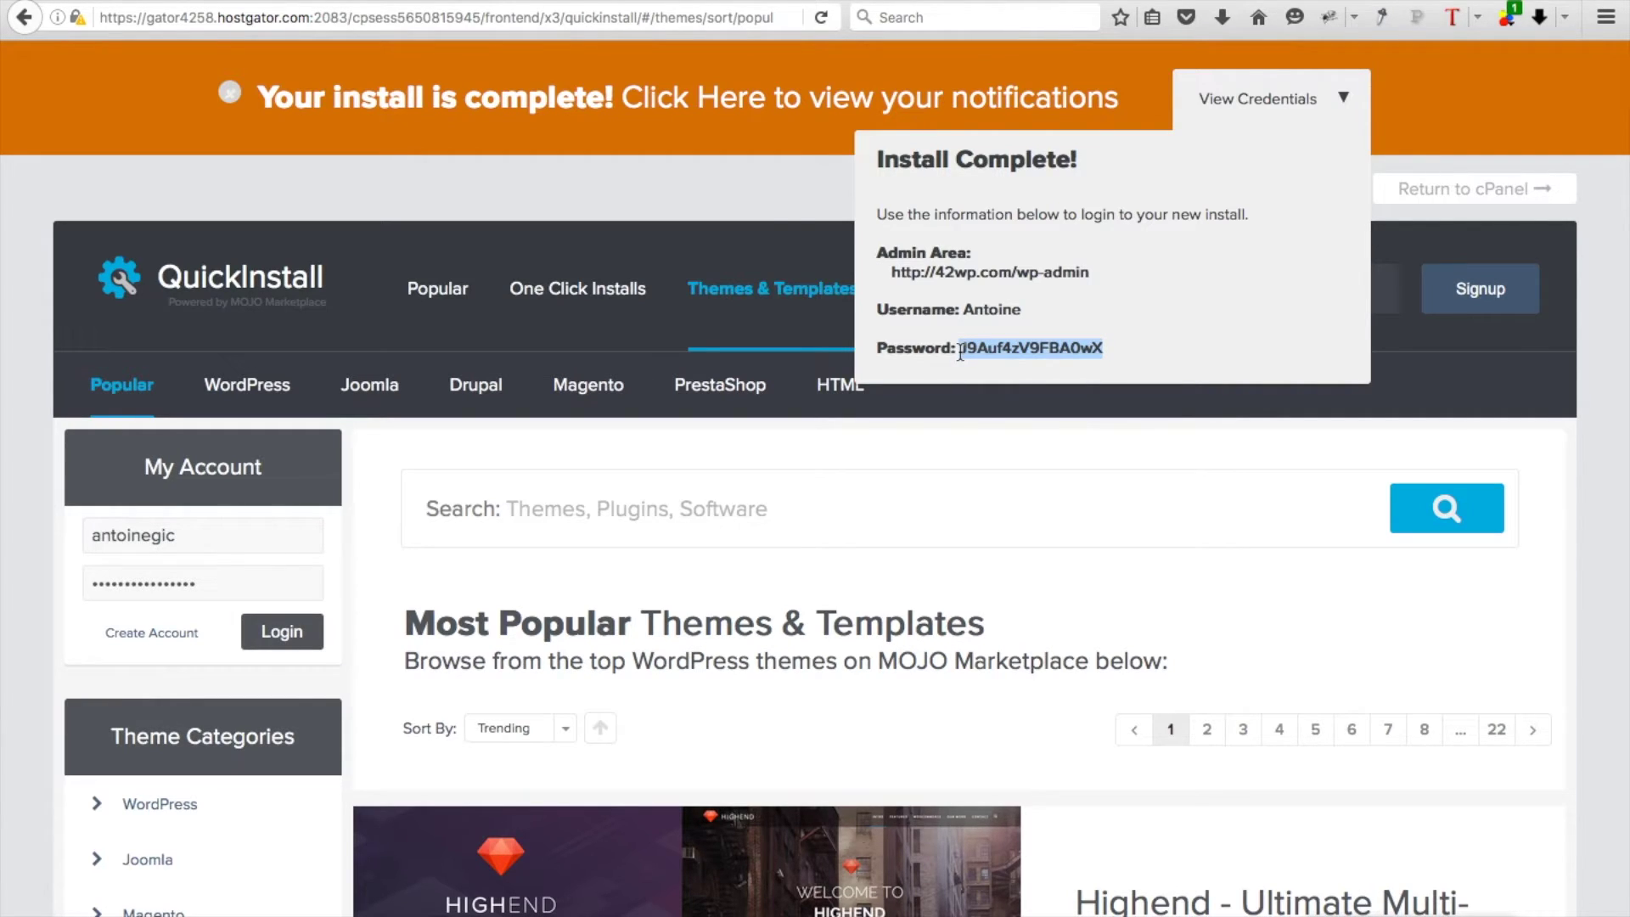
{"action": "left_click", "coordinate": [992, 277]}
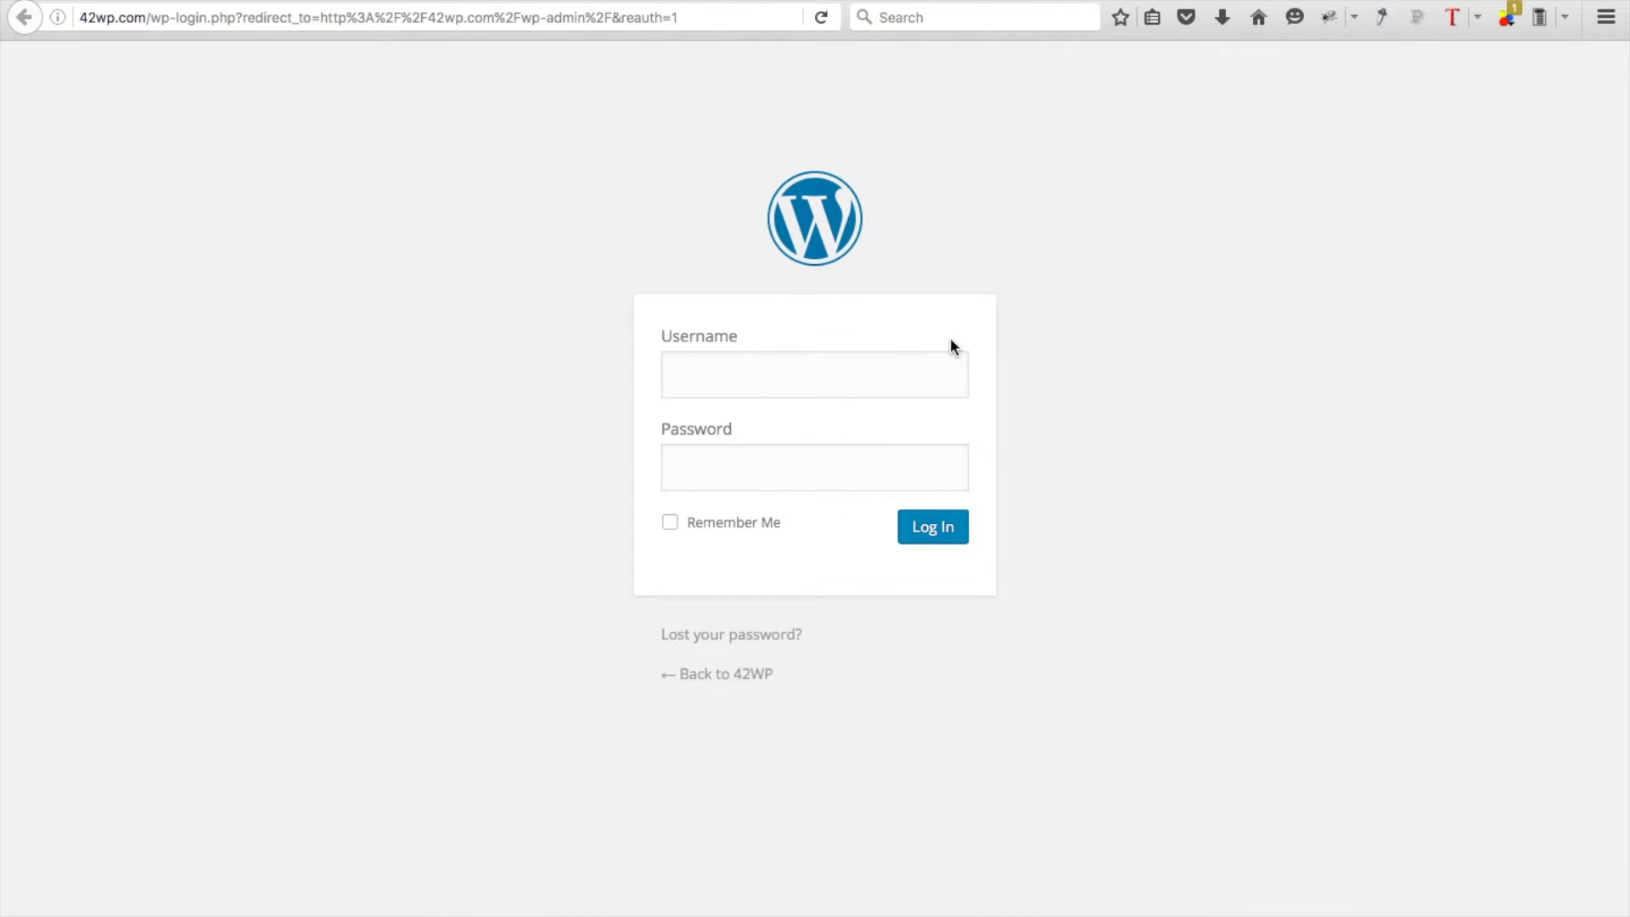
Log in to the WordPress admin area with the admin username and password.
{"action": "left_click", "coordinate": [789, 373]}
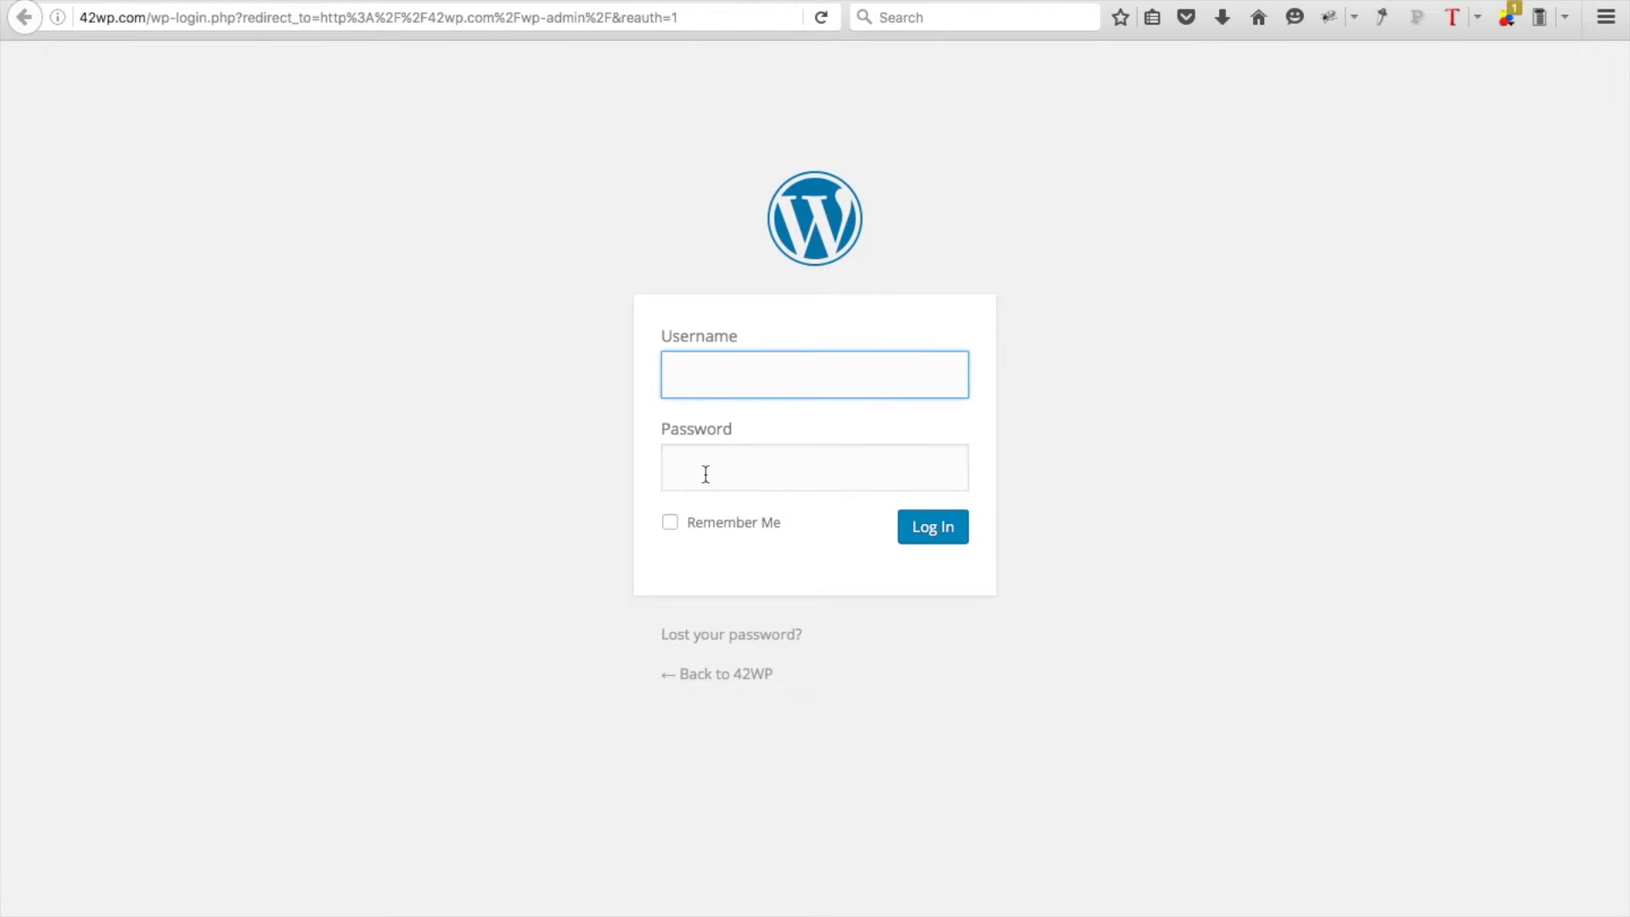
{"action": "type", "text": "Antoine"}
{"action": "key", "text": "Tab"}
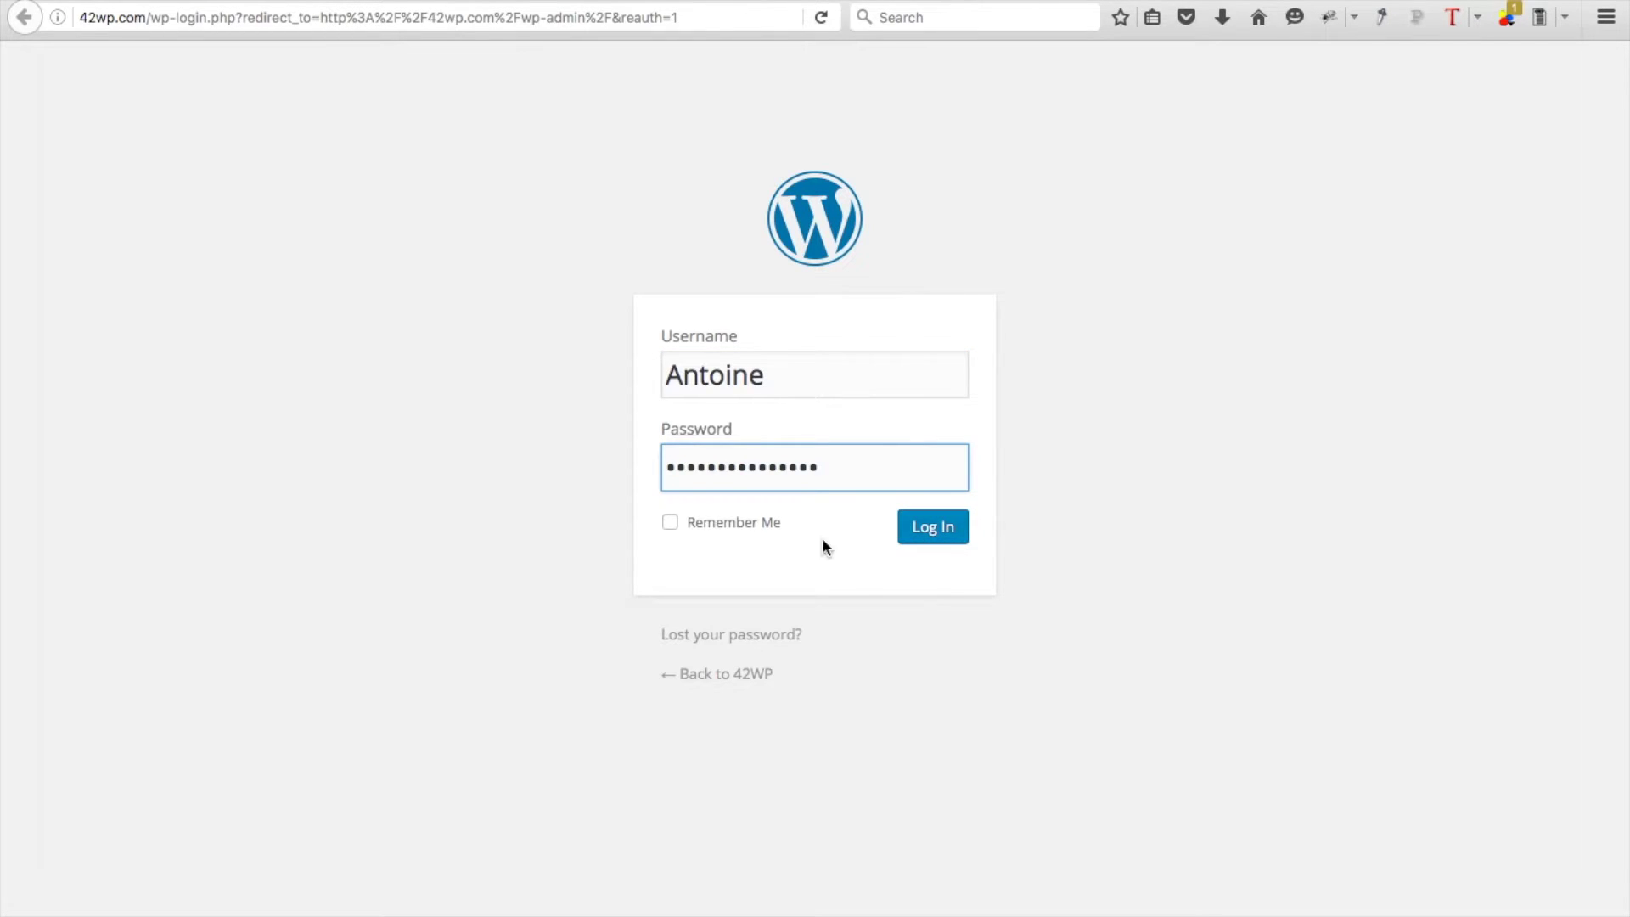
{"action": "left_click", "coordinate": [949, 538]}
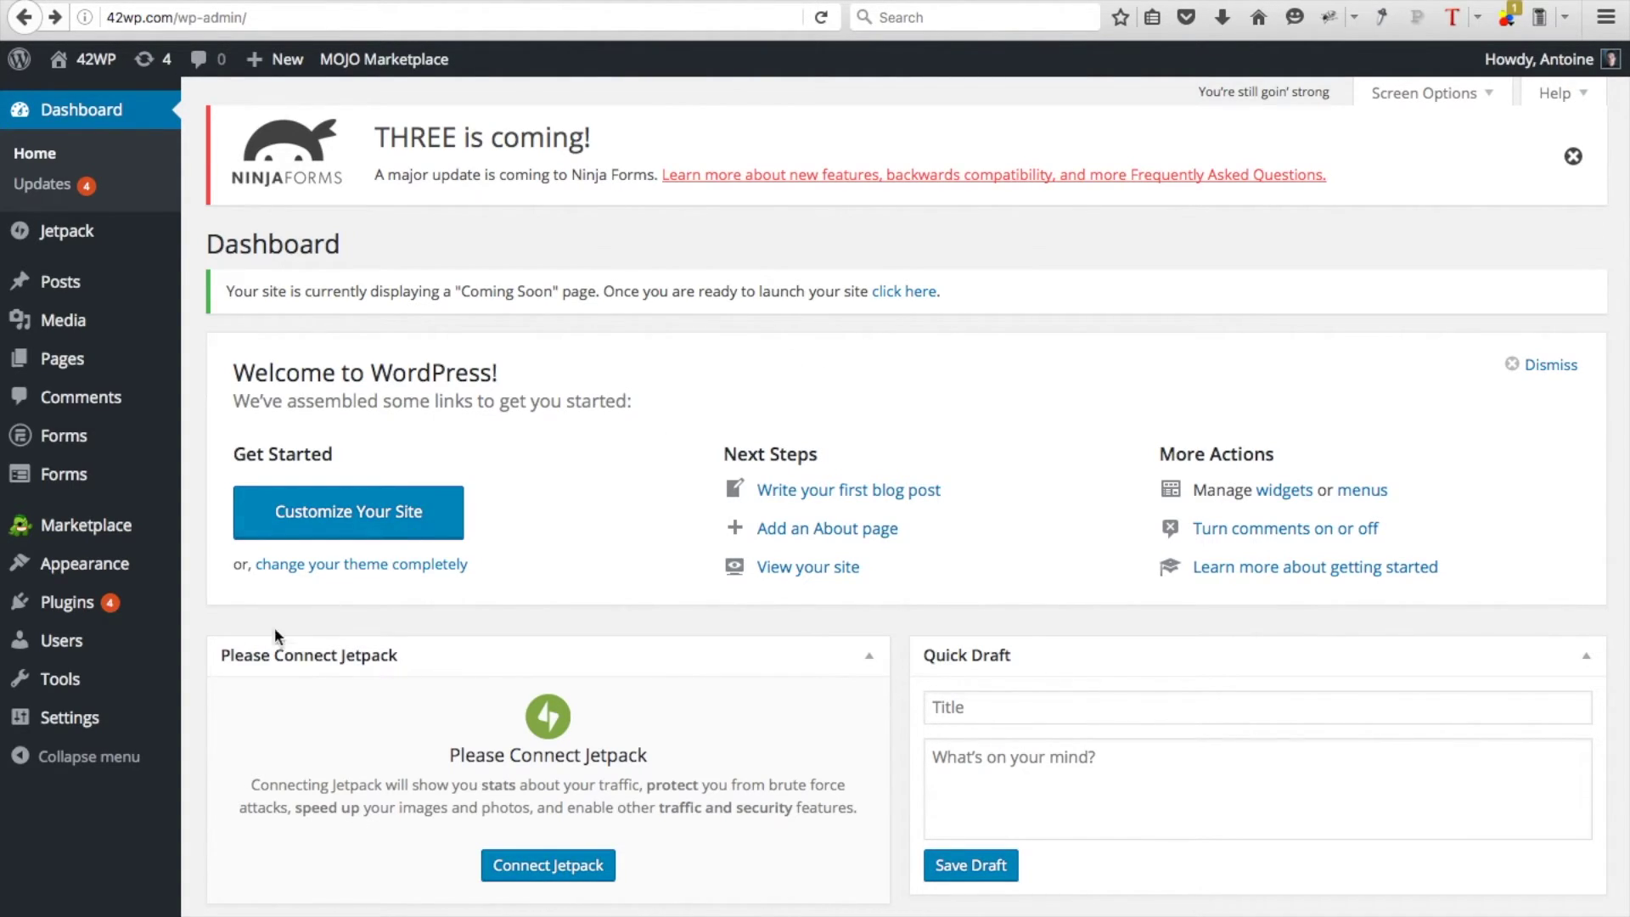
Set the site language to Français in the general settings and save the changes.
{"action": "mouse_move", "coordinate": [99, 721]}
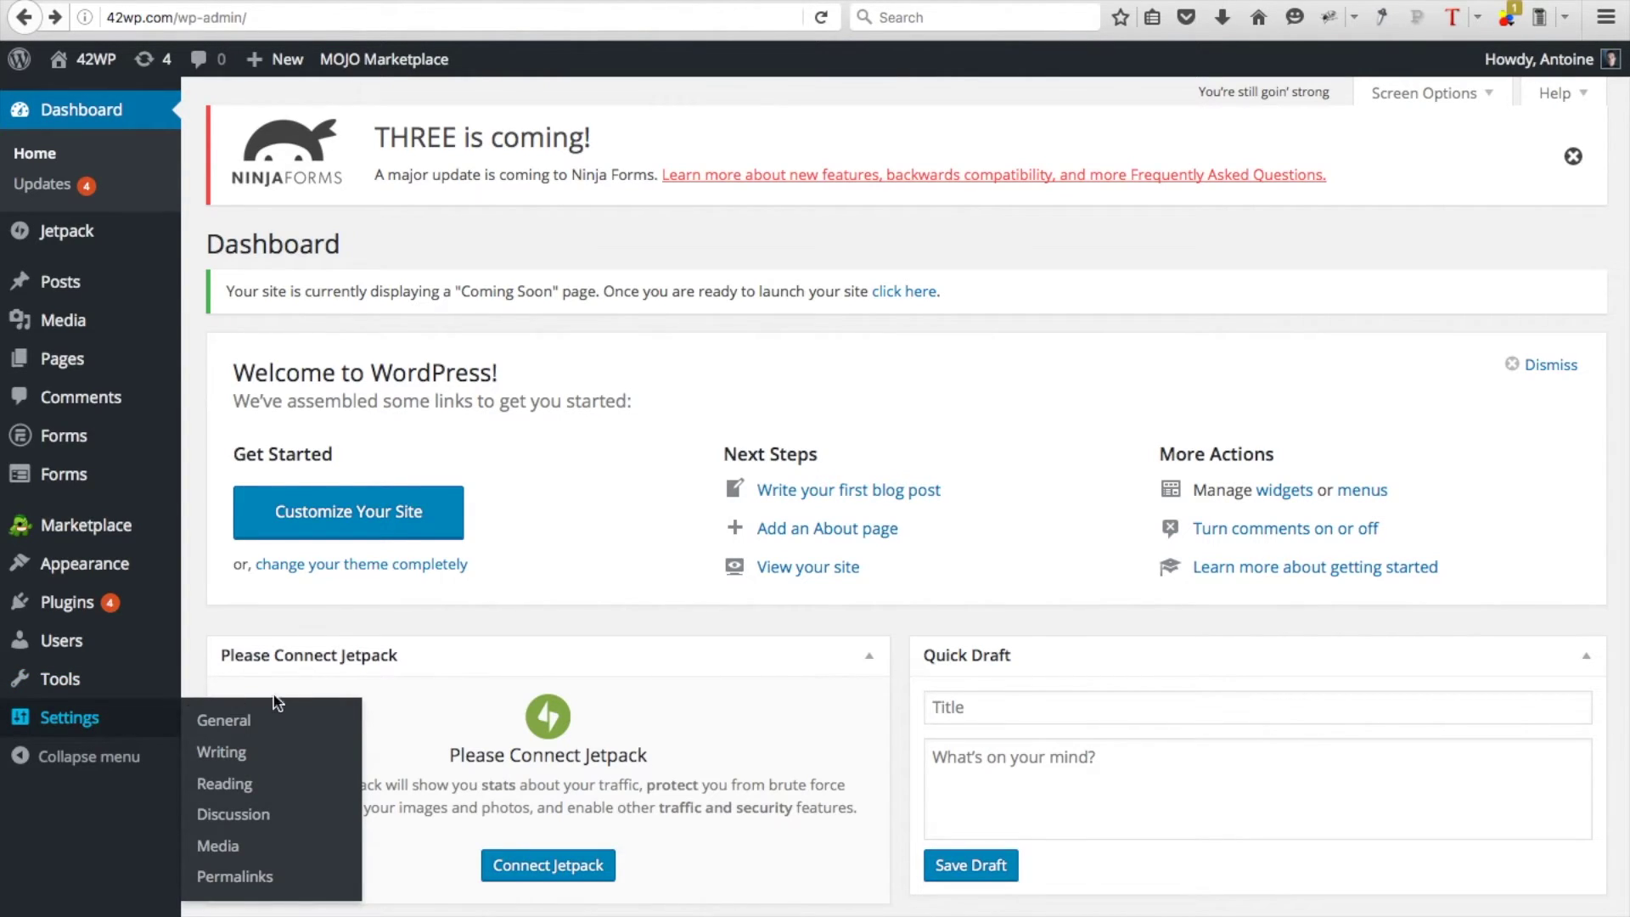
{"action": "left_click", "coordinate": [239, 726]}
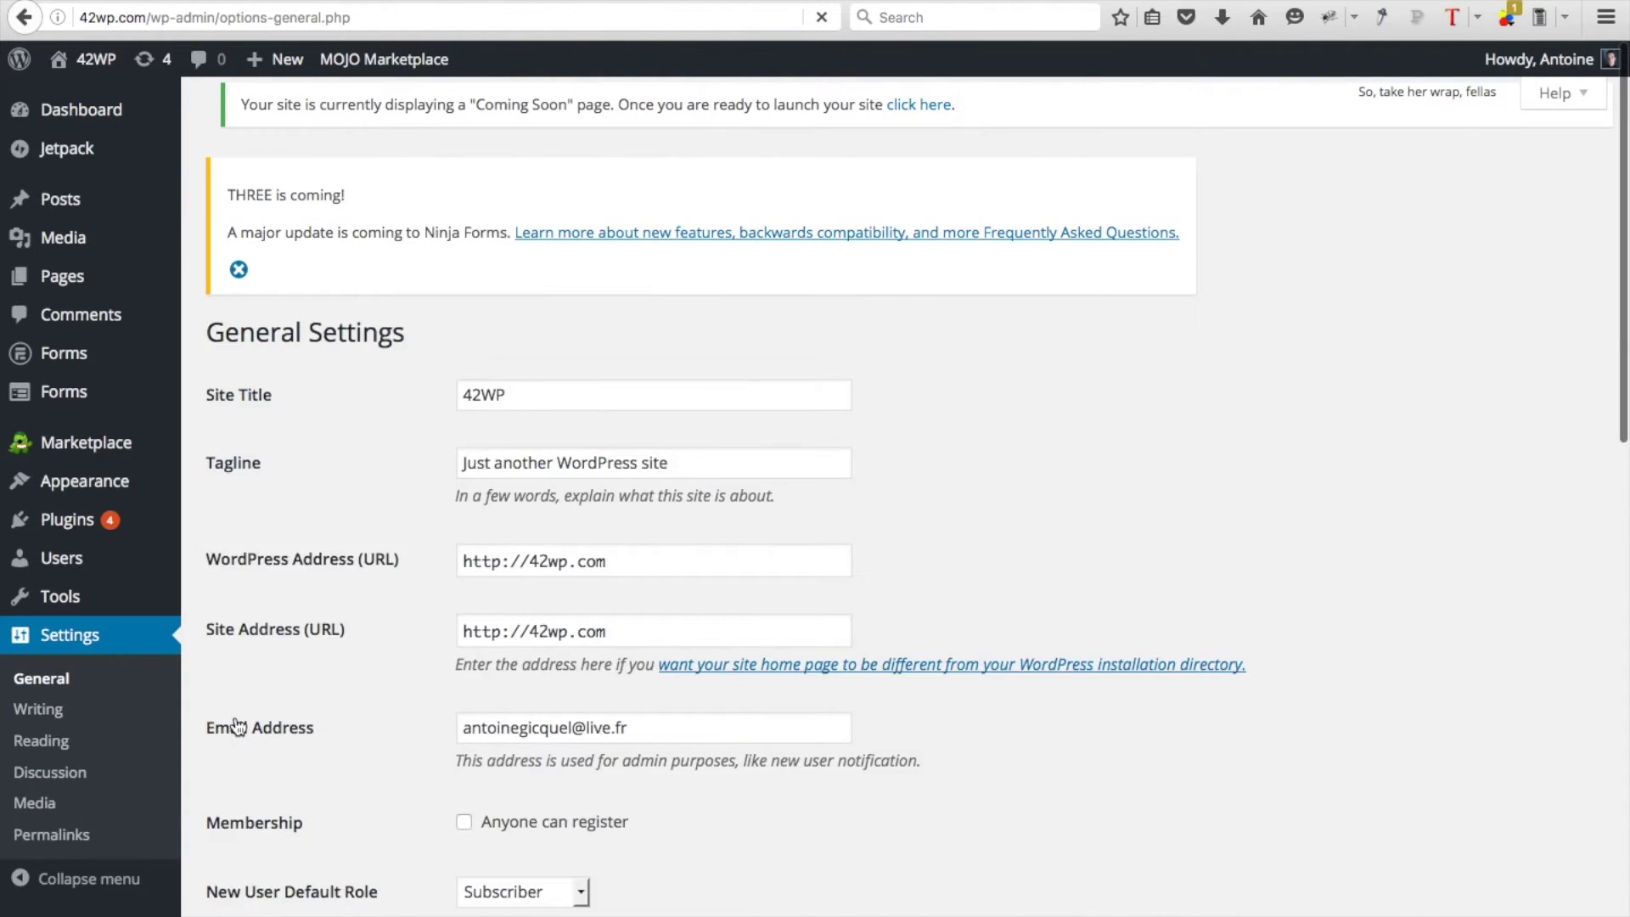
{"action": "scroll", "coordinate": [346, 771], "scroll_direction": "down", "scroll_amount": 10}
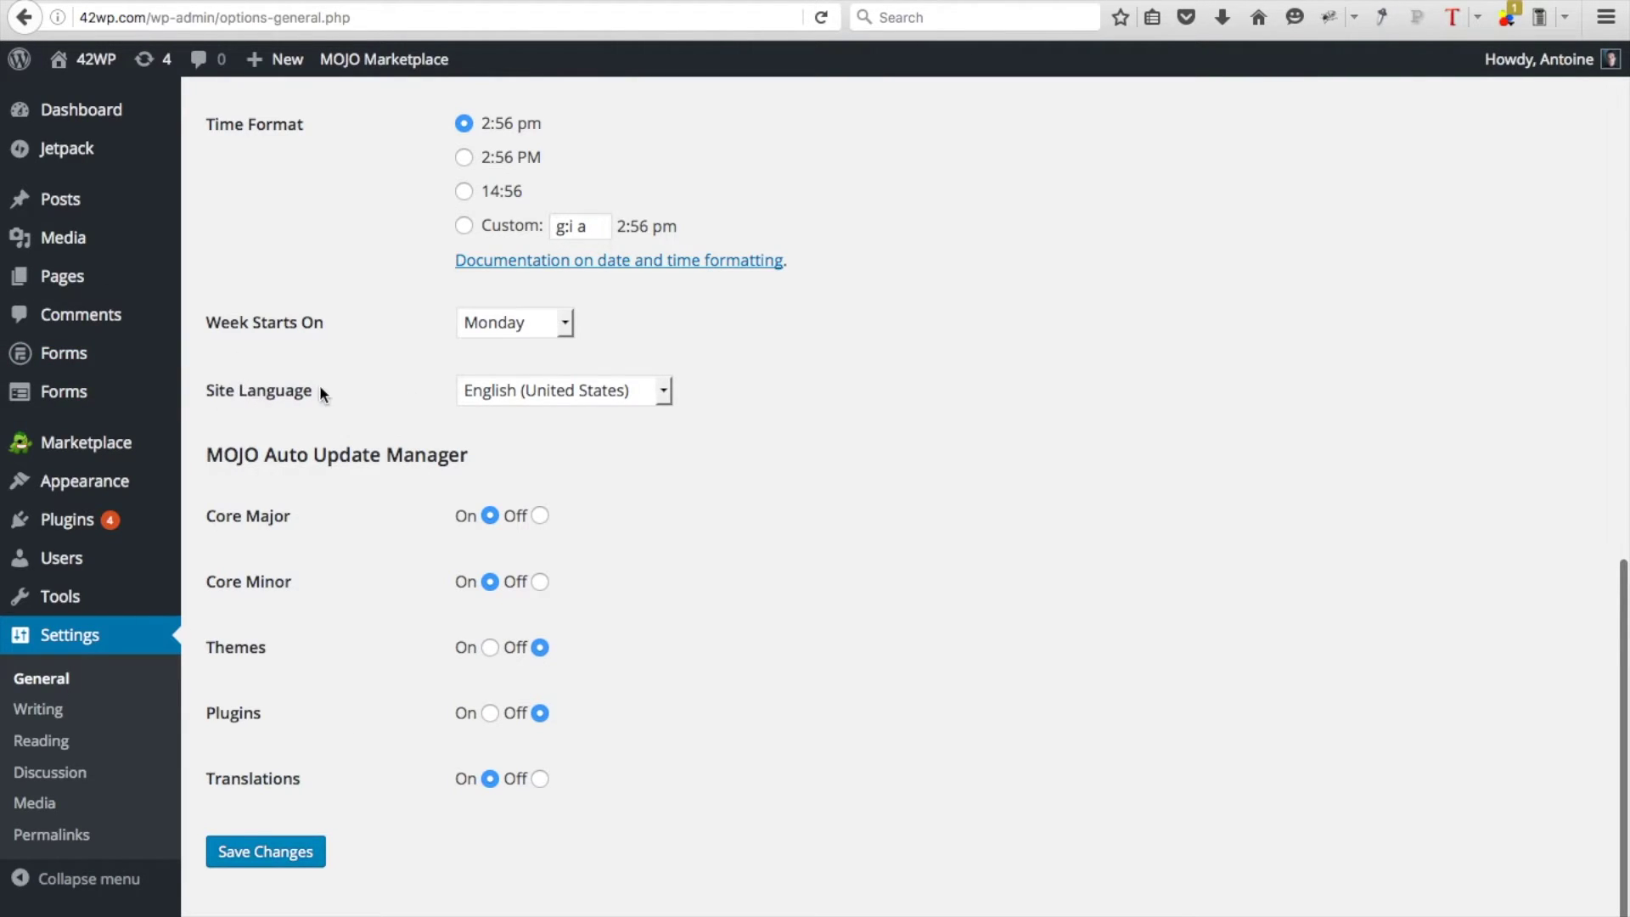
{"action": "left_click", "coordinate": [599, 391]}
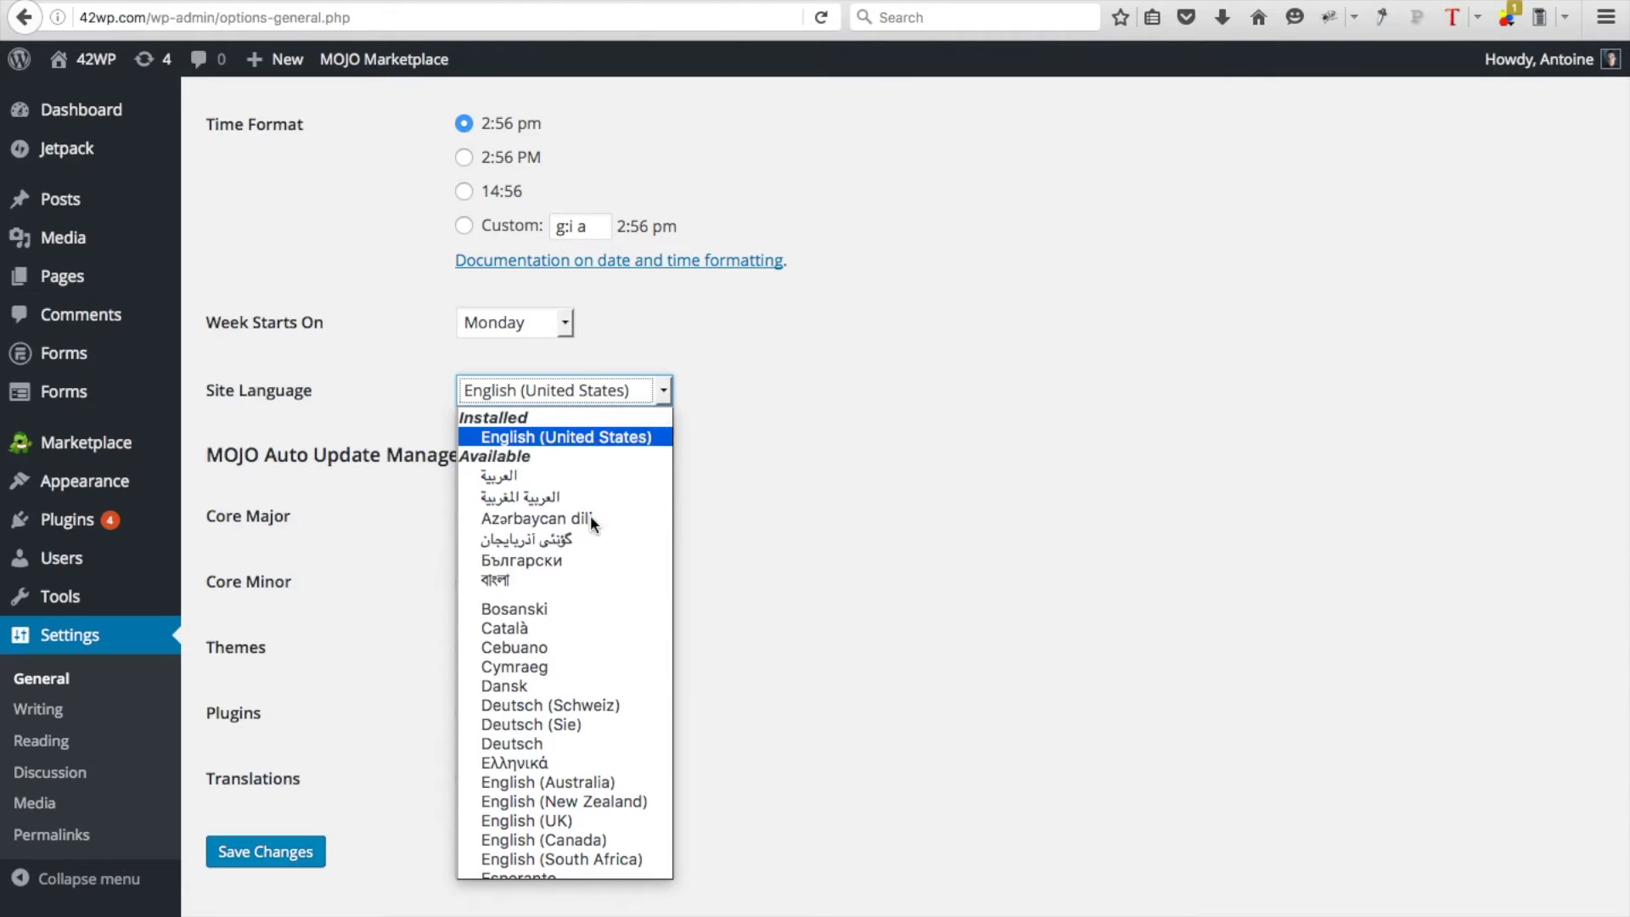
{"action": "scroll", "coordinate": [592, 694], "scroll_direction": "down", "scroll_amount": 7}
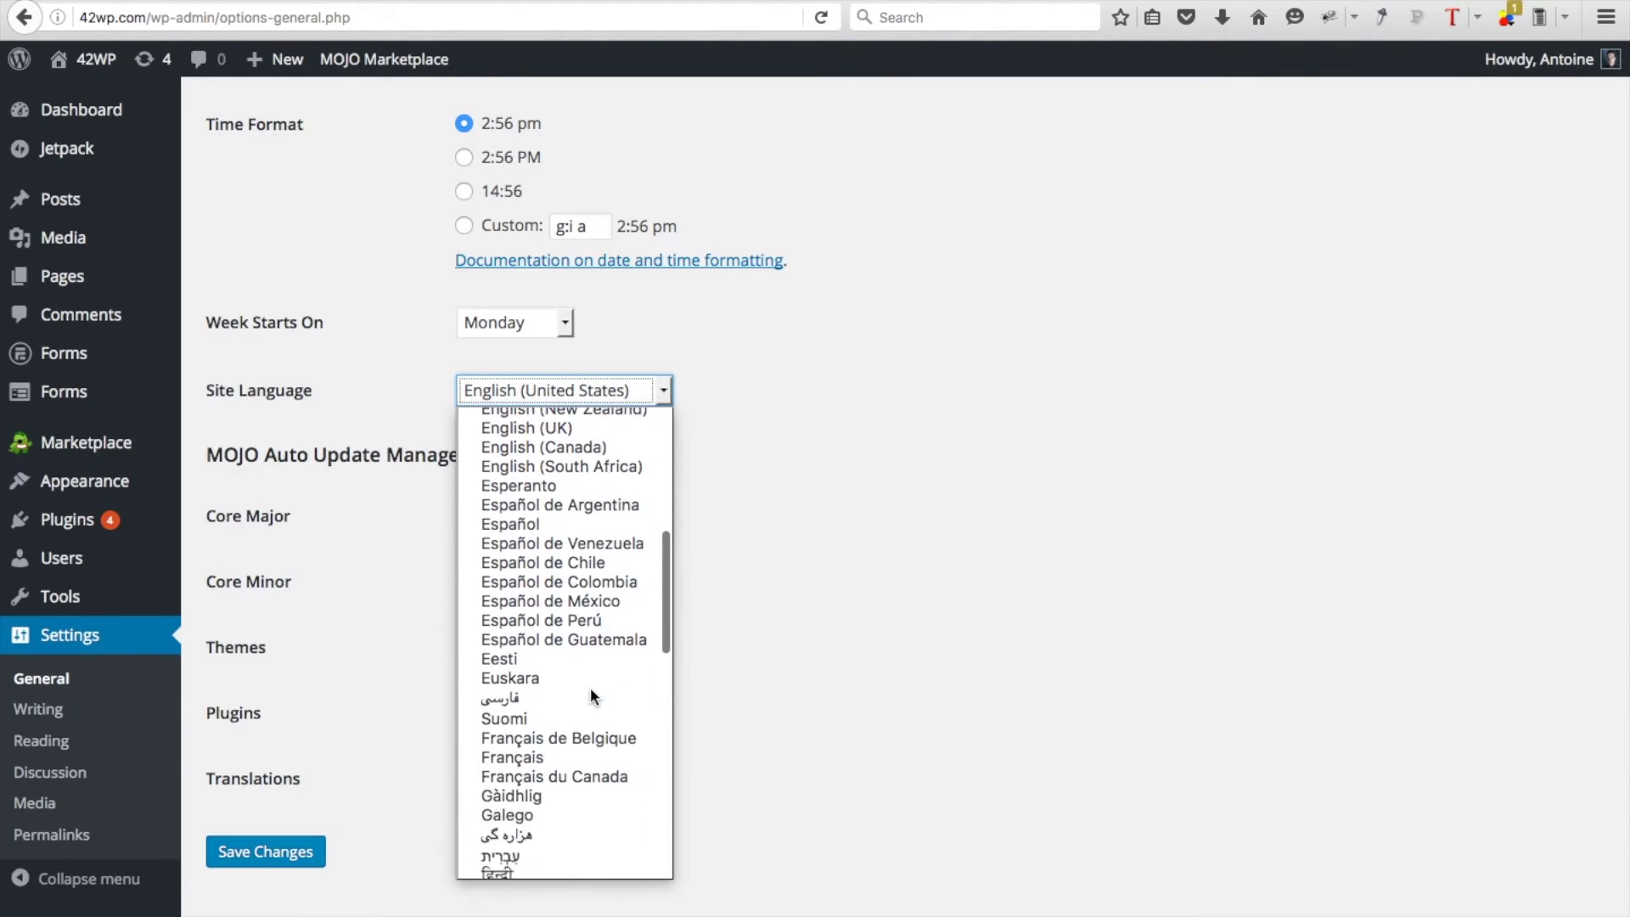
{"action": "left_click", "coordinate": [530, 736]}
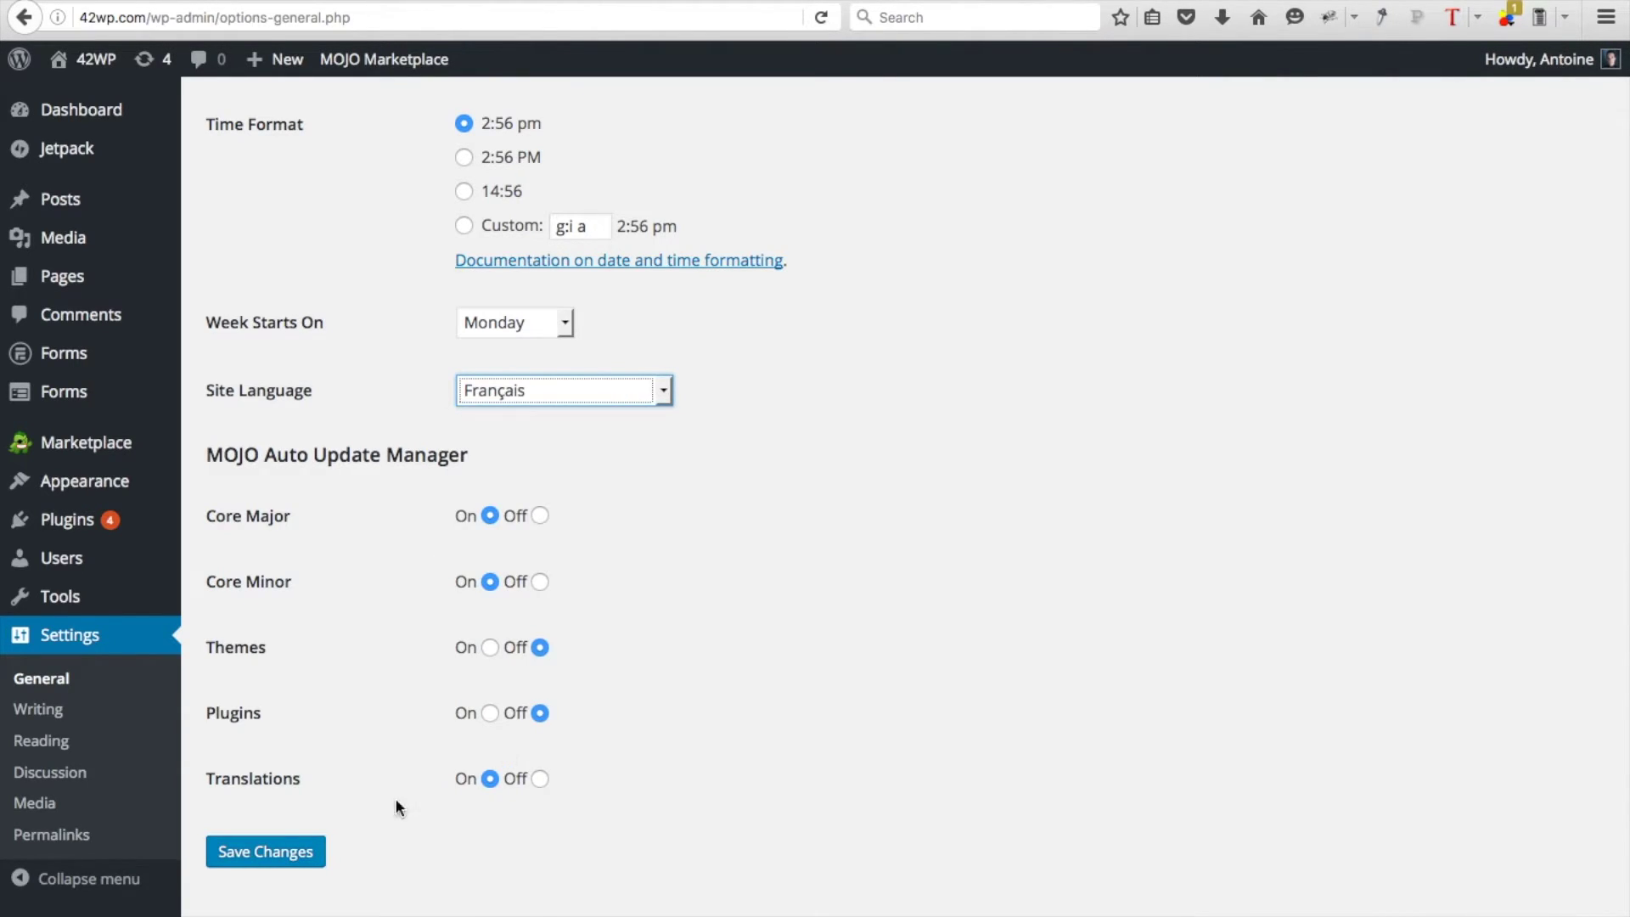
{"action": "left_click", "coordinate": [277, 859]}
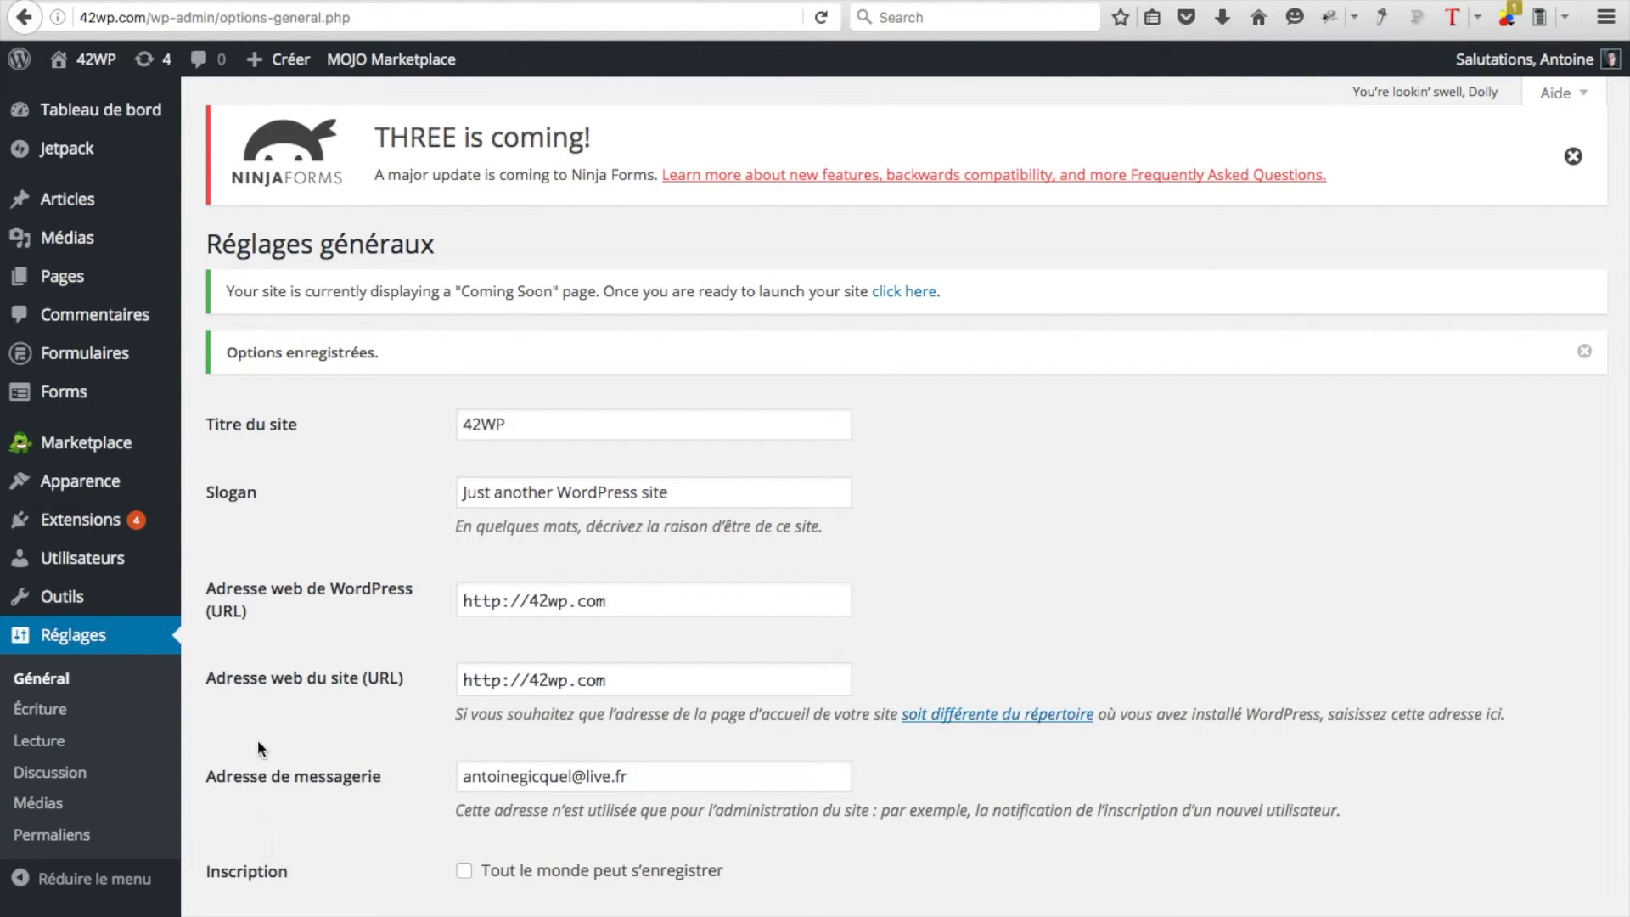
Generate a new account password in the account management section of the admin's own profile.
{"action": "mouse_move", "coordinate": [75, 560]}
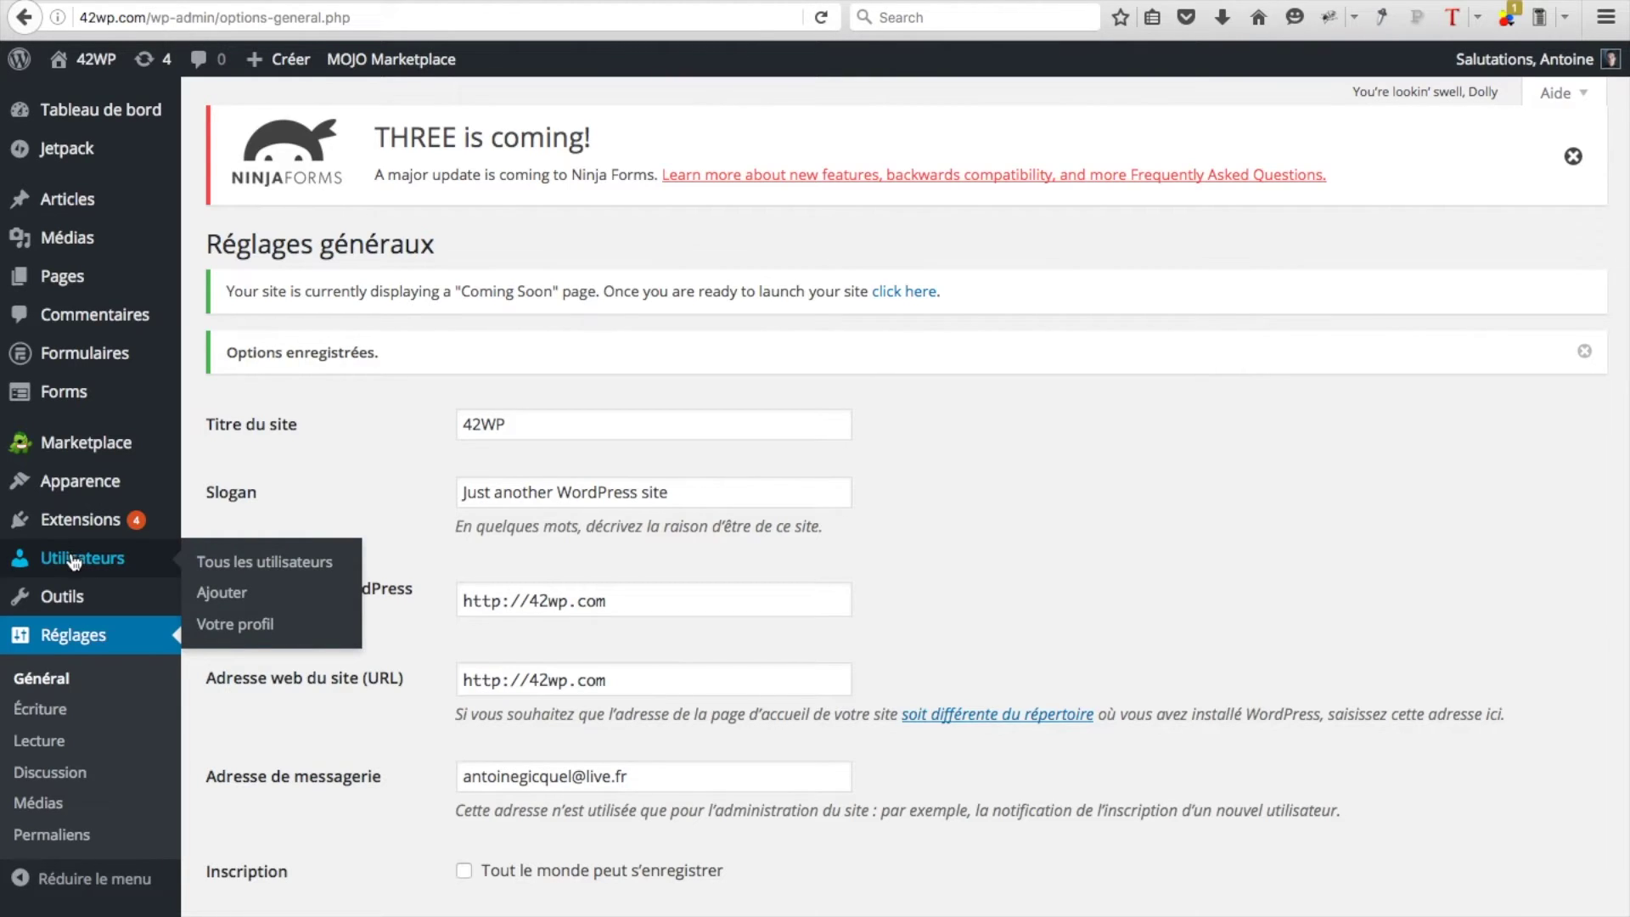
{"action": "left_click", "coordinate": [248, 632]}
{"action": "scroll", "coordinate": [624, 757], "scroll_direction": "down", "scroll_amount": 10}
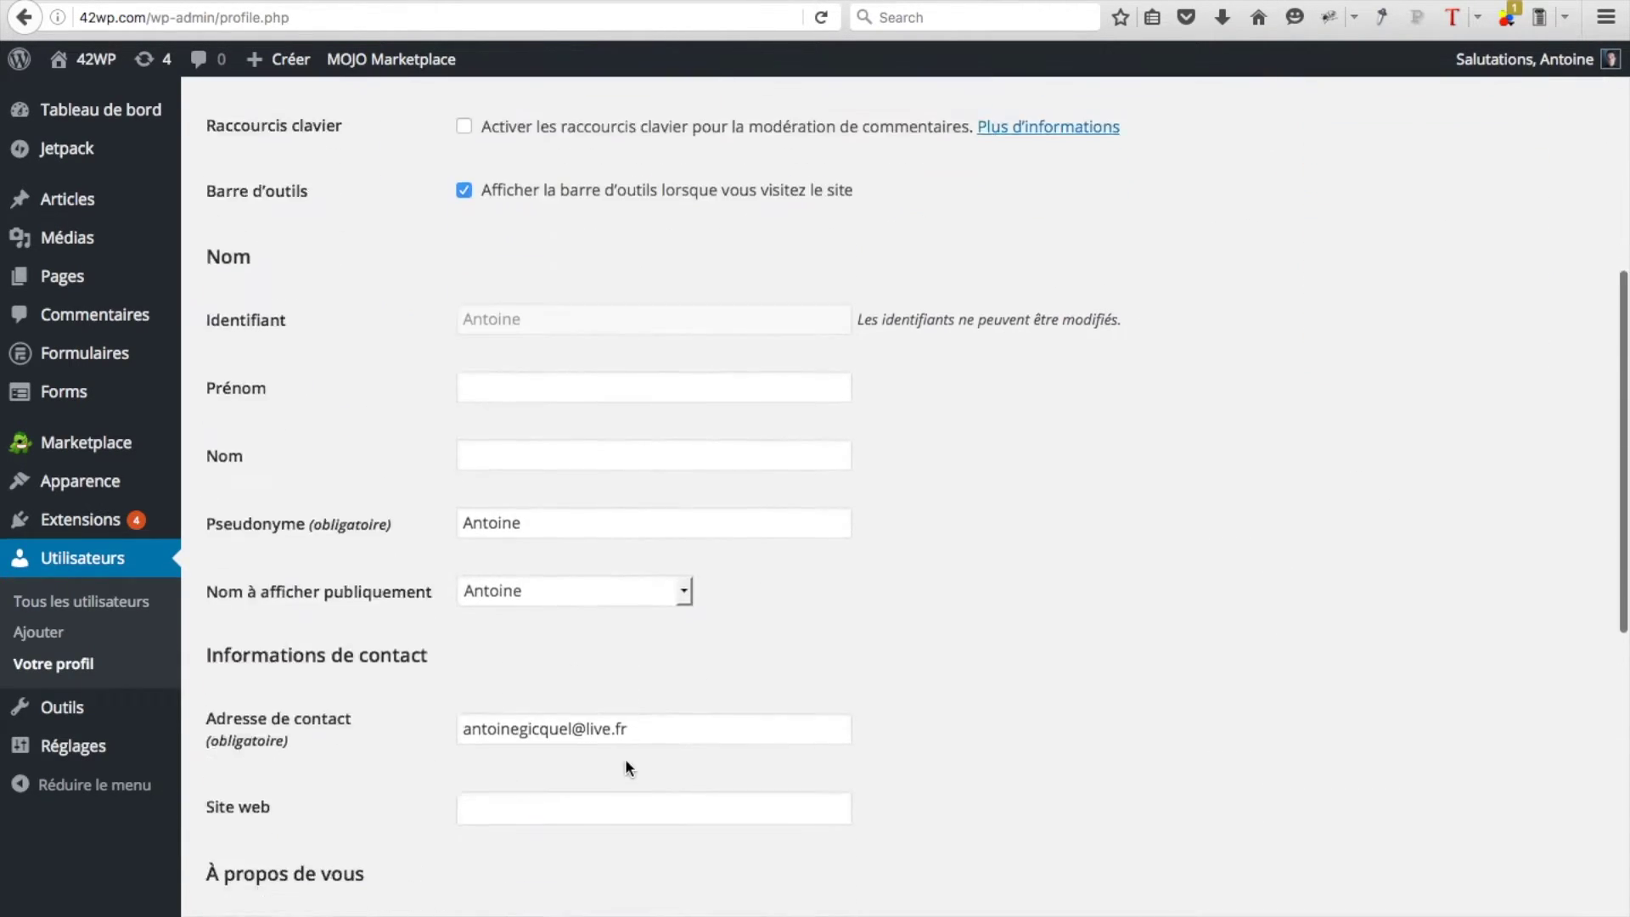
{"action": "scroll", "coordinate": [438, 842], "scroll_direction": "down", "scroll_amount": 3}
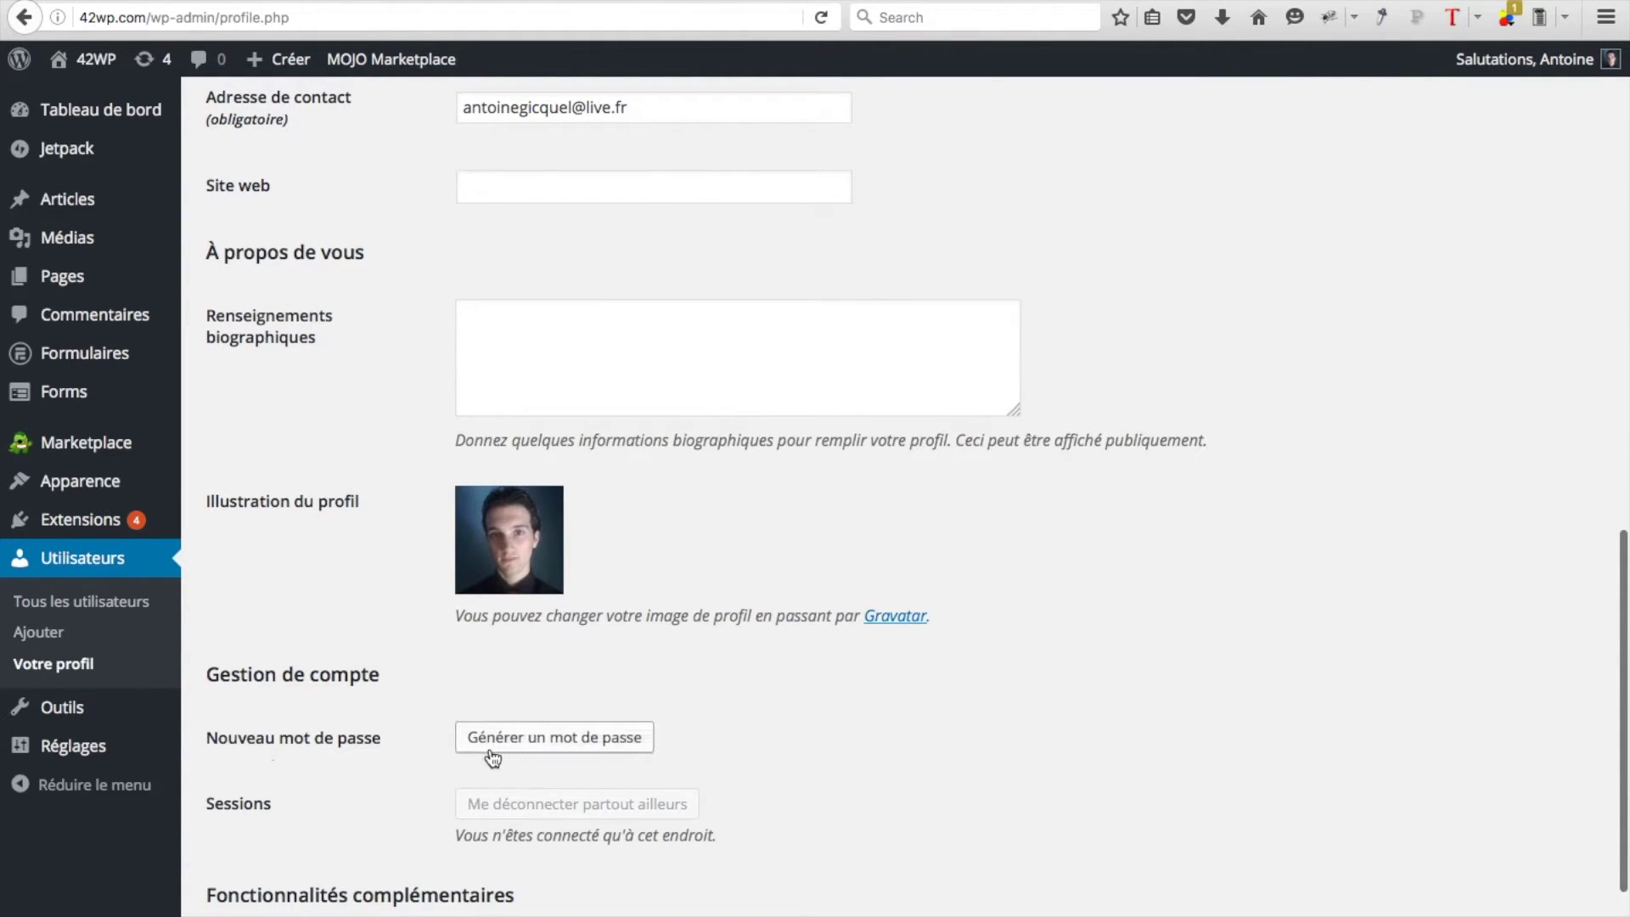
{"action": "left_click", "coordinate": [520, 738]}
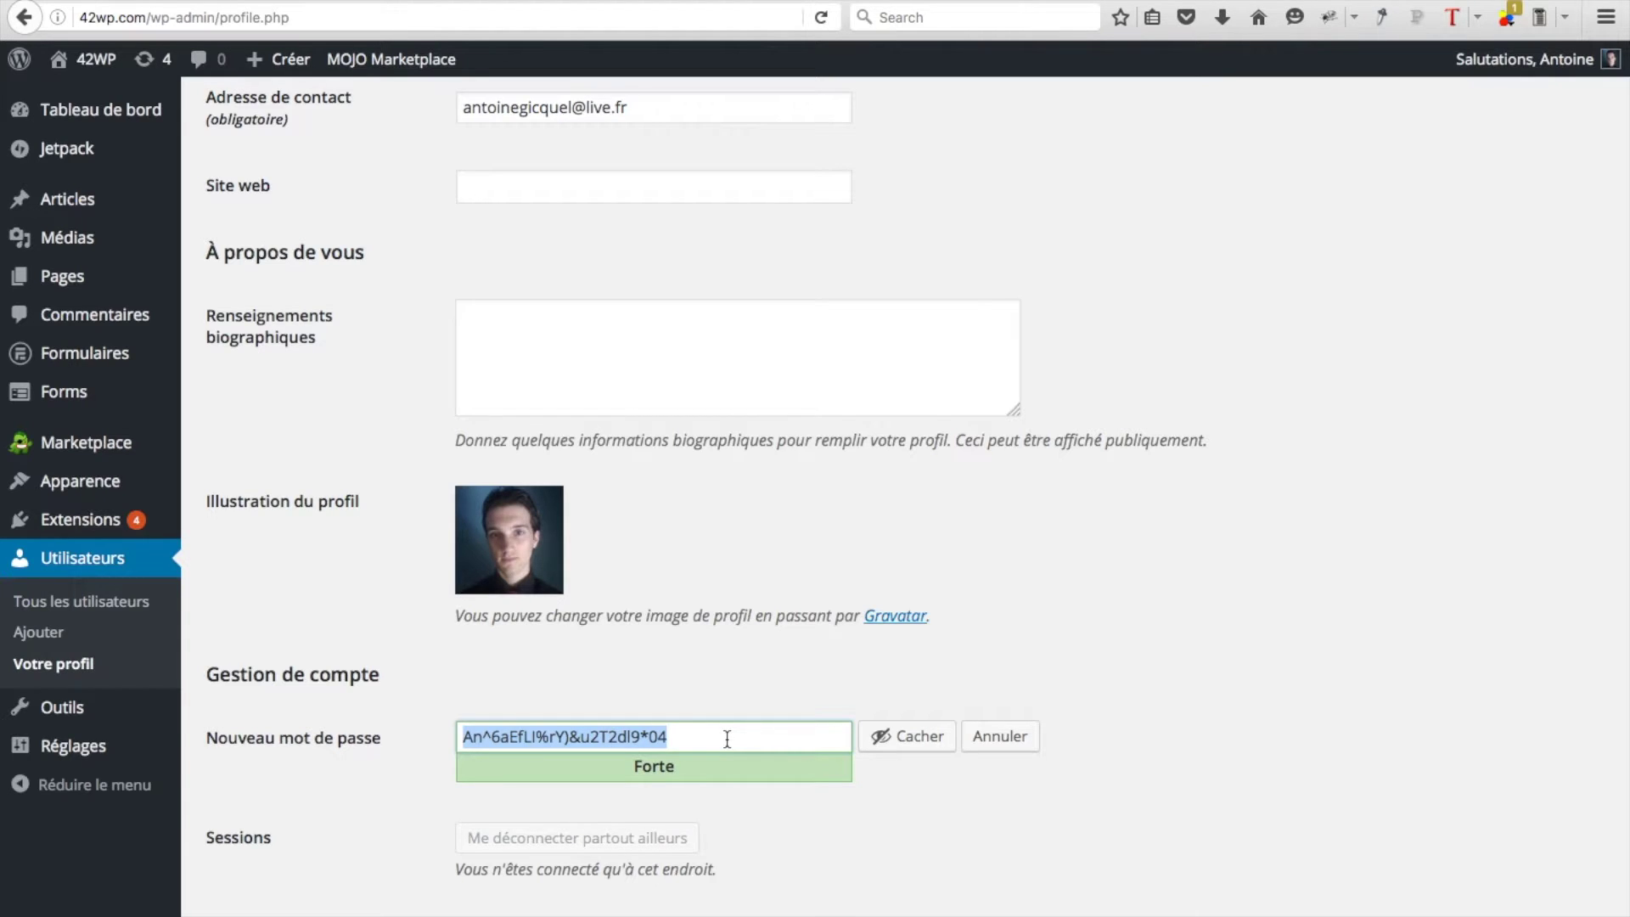
{"action": "scroll", "coordinate": [727, 738], "scroll_direction": "down", "scroll_amount": 3}
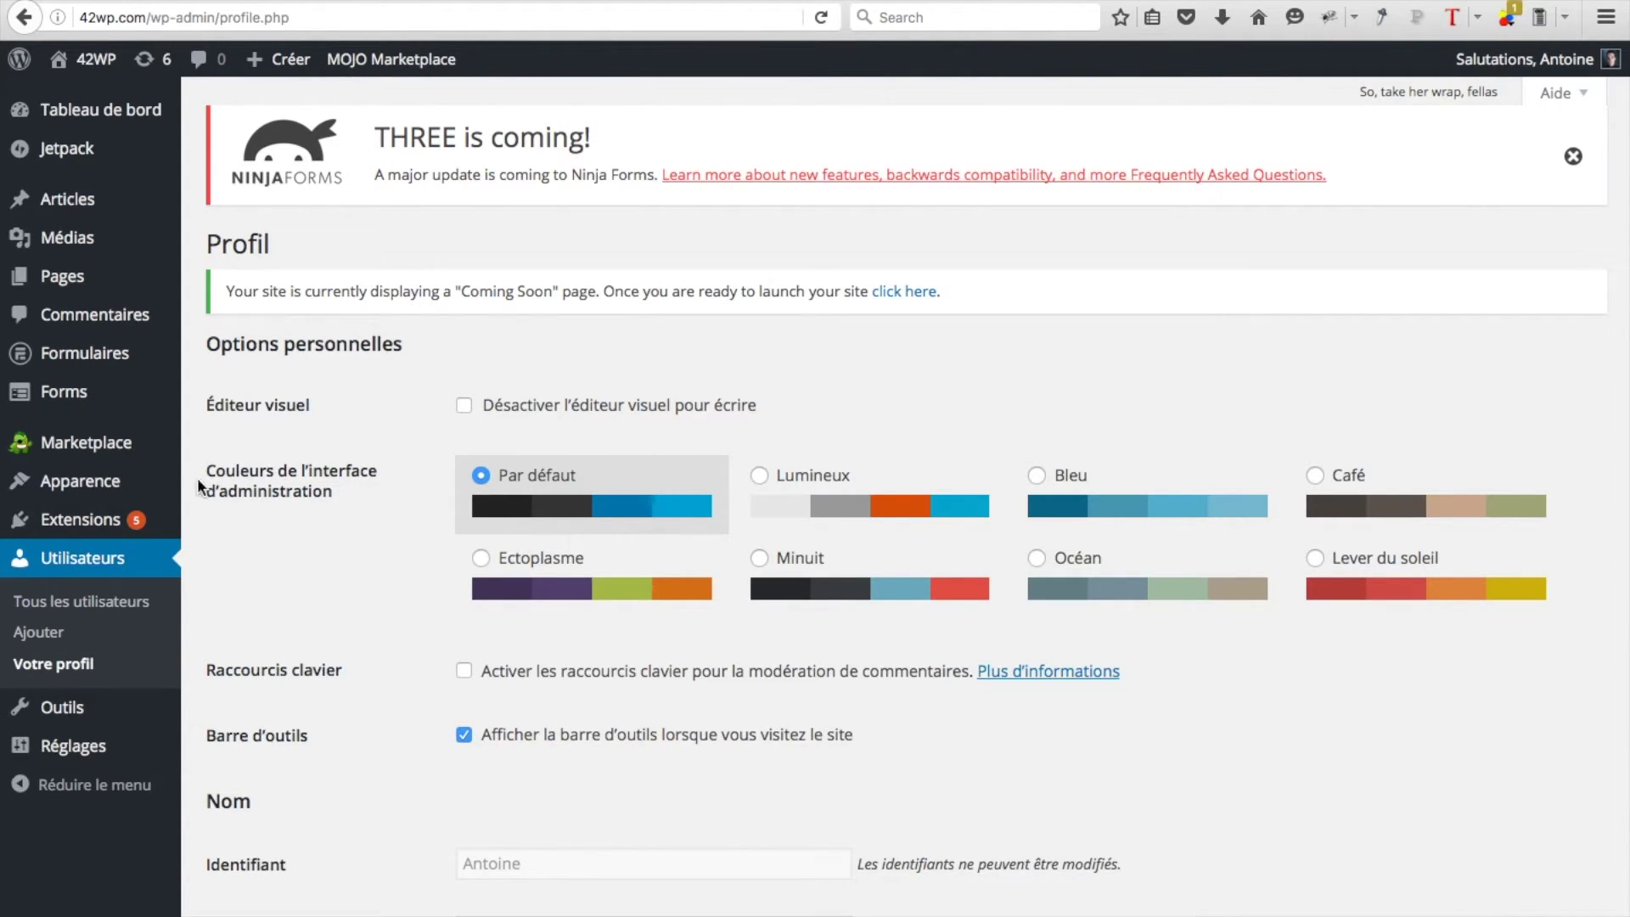
Deactivate all the installed WordPress plugins with one bulk action.
{"action": "mouse_move", "coordinate": [128, 524]}
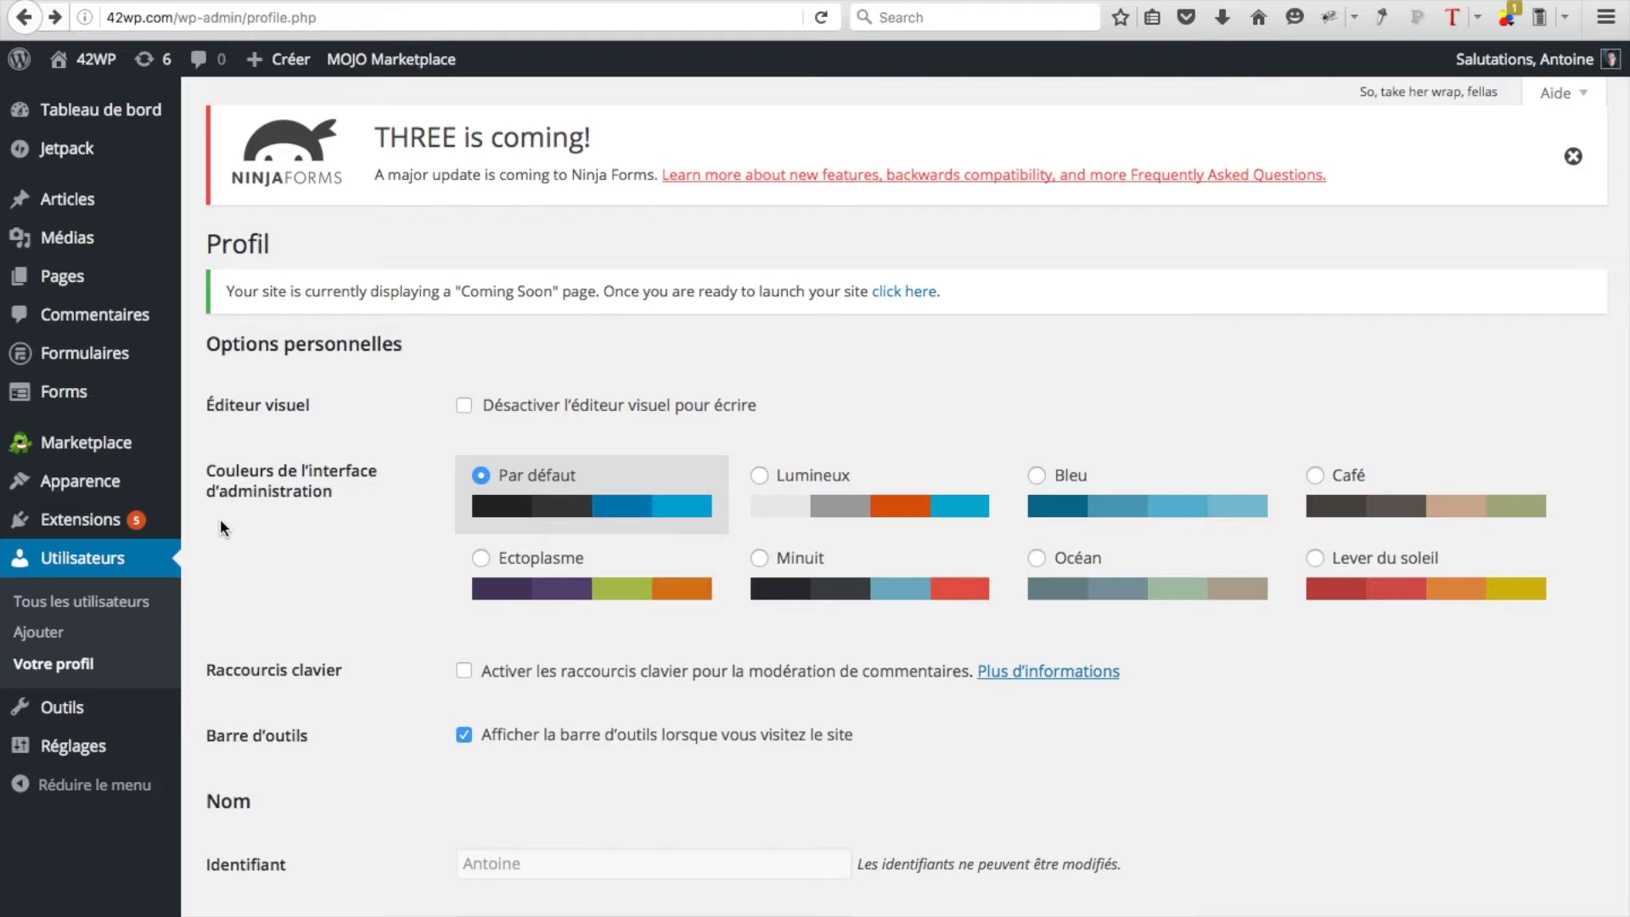
{"action": "left_click", "coordinate": [50, 537]}
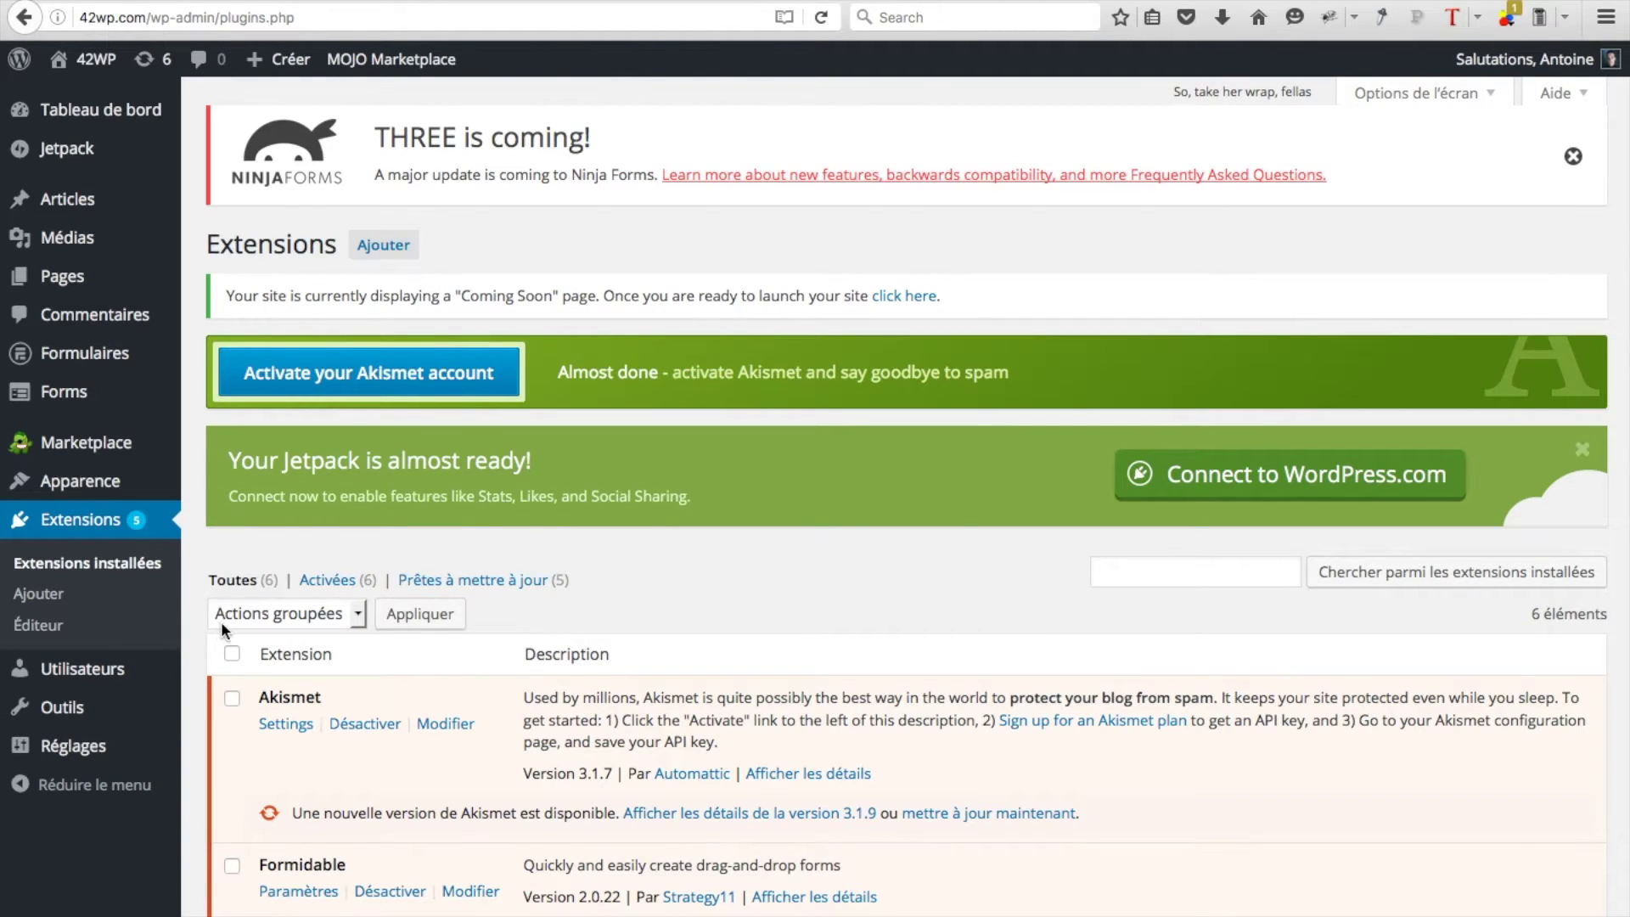
{"action": "left_click", "coordinate": [231, 655]}
{"action": "scroll", "coordinate": [235, 665], "scroll_direction": "down", "scroll_amount": 5}
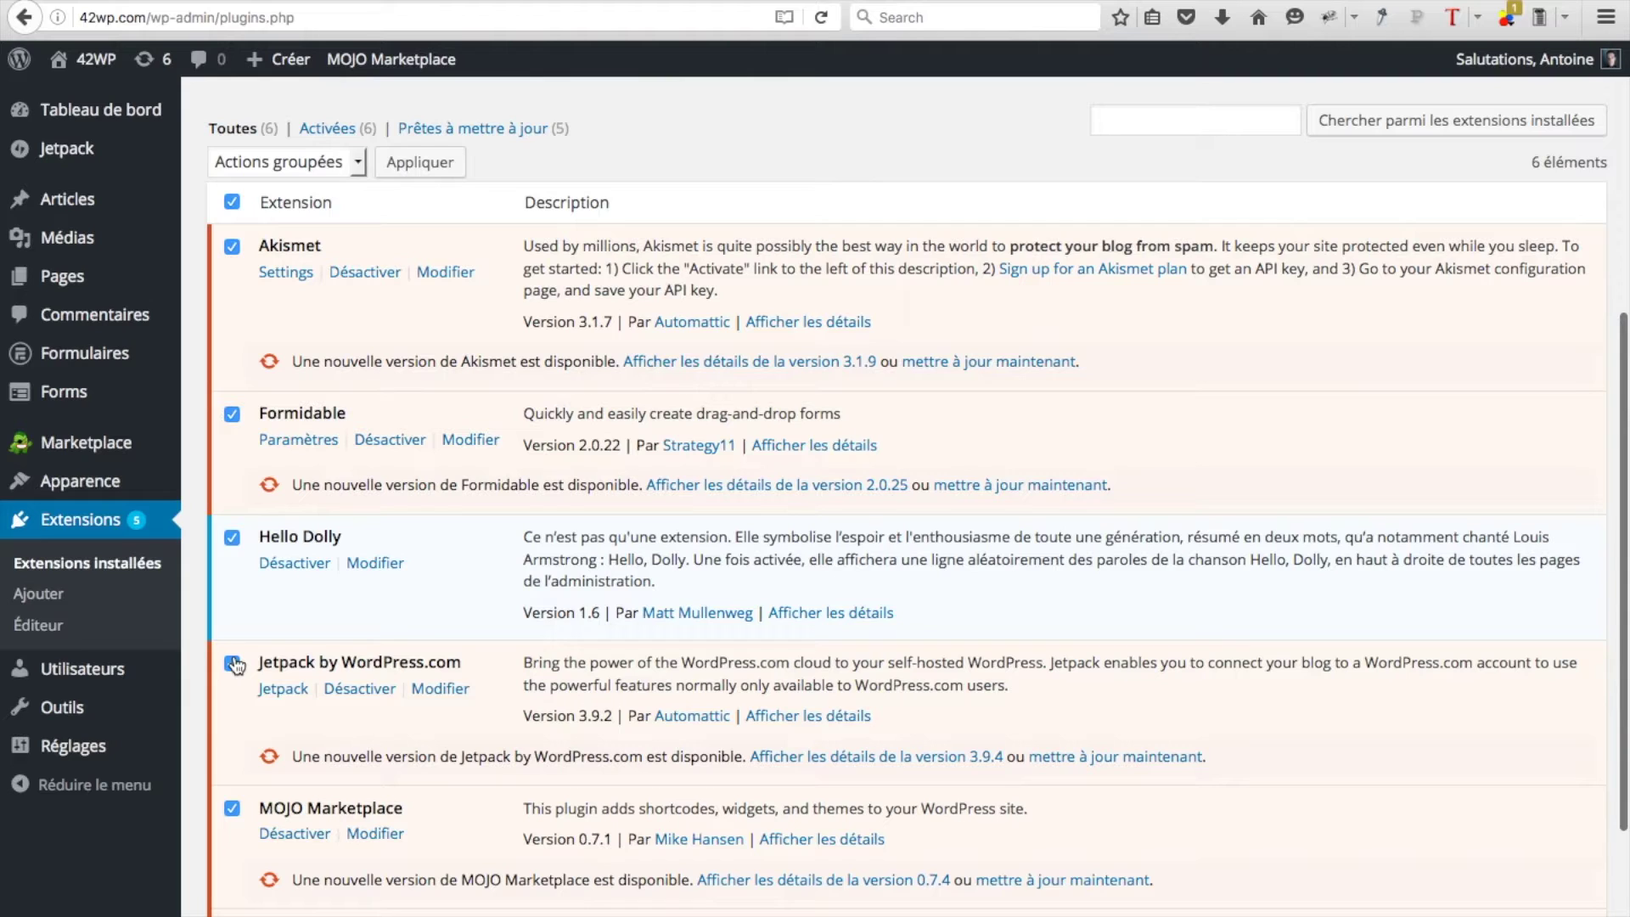
{"action": "left_click", "coordinate": [232, 663]}
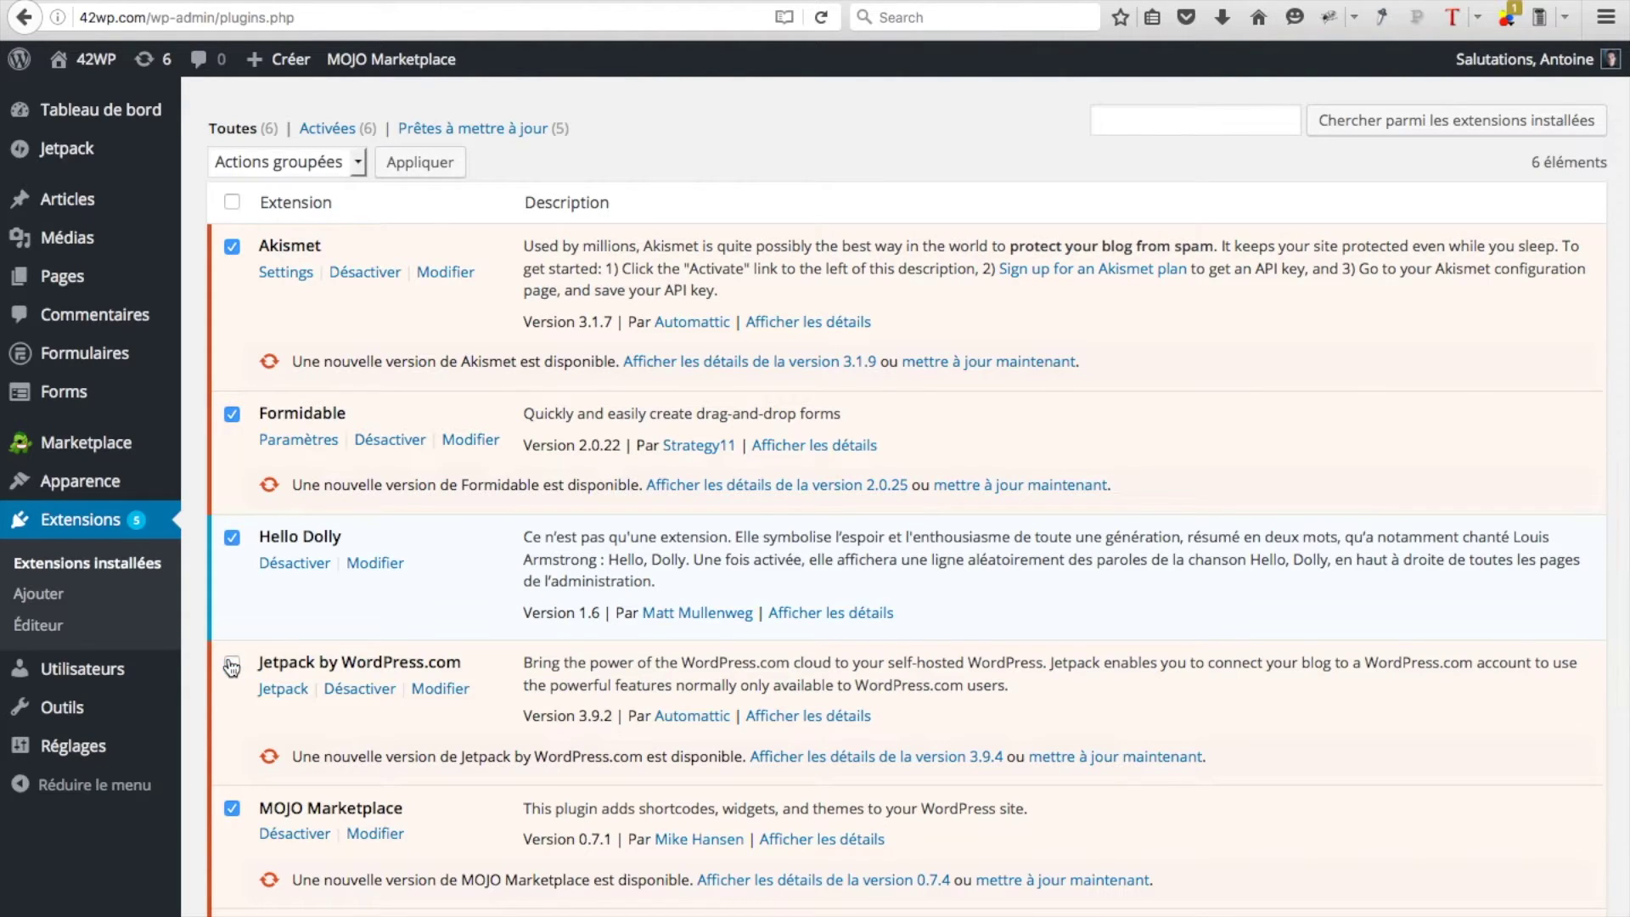
{"action": "scroll", "coordinate": [382, 449], "scroll_direction": "up", "scroll_amount": 1}
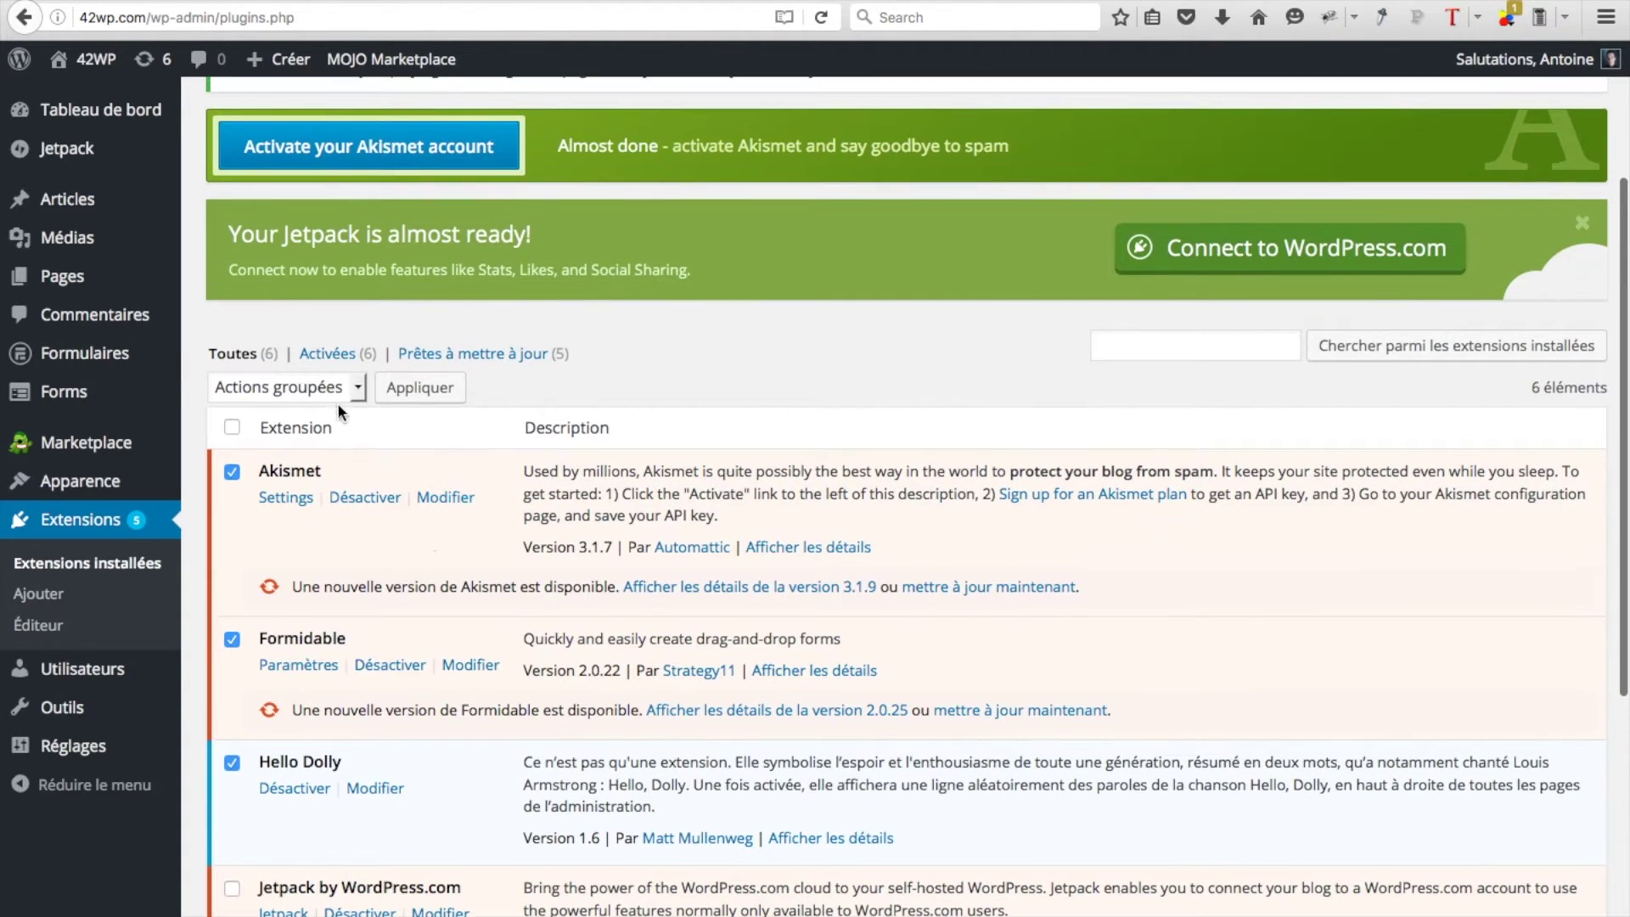
{"action": "left_click", "coordinate": [335, 395]}
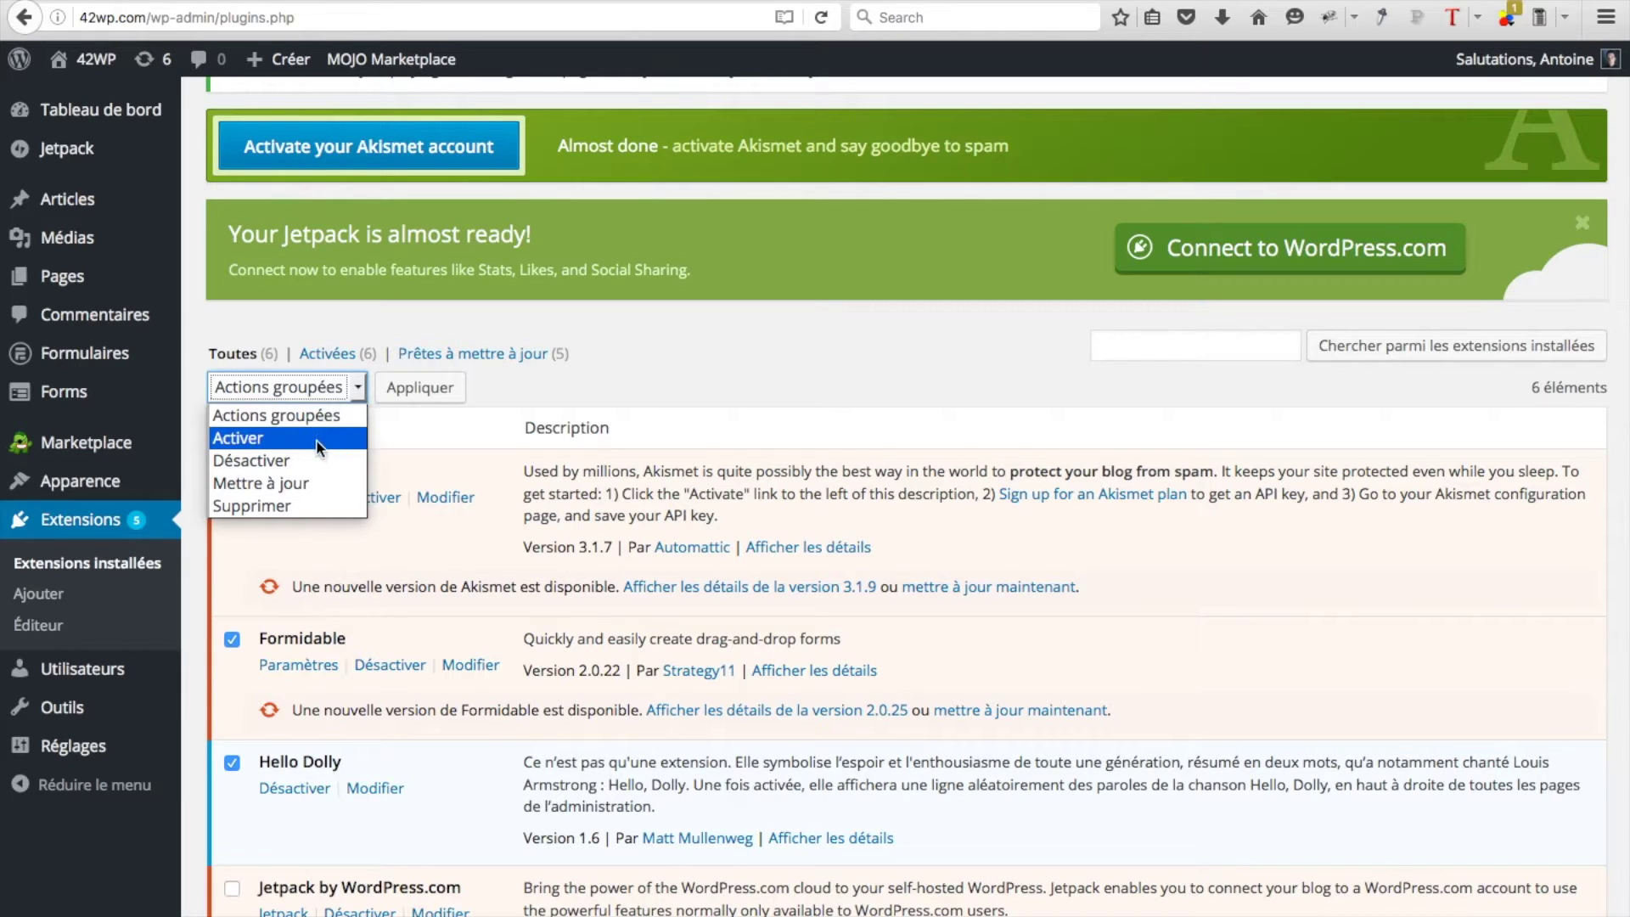
{"action": "scroll", "coordinate": [302, 462], "scroll_direction": "up", "scroll_amount": 5}
{"action": "left_click", "coordinate": [308, 747]}
{"action": "left_click", "coordinate": [423, 679]}
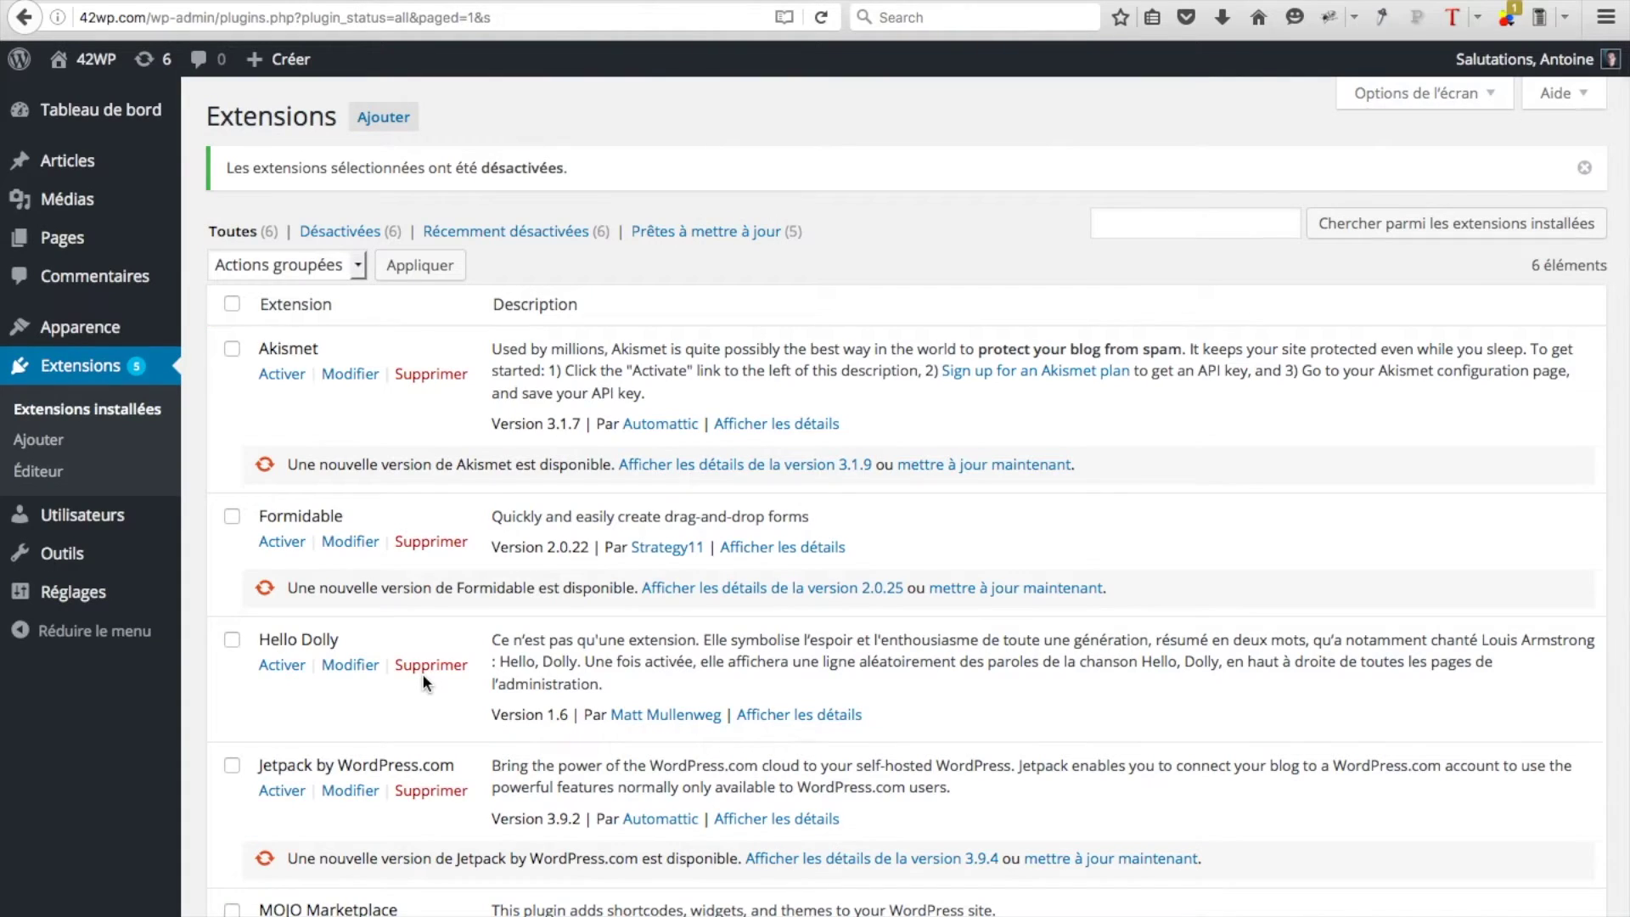
Delete all the installed plugins except Jetpack by WordPress.com with one bulk action, including their files and data.
{"action": "left_click", "coordinate": [232, 303]}
{"action": "scroll", "coordinate": [293, 721], "scroll_direction": "down", "scroll_amount": 2}
{"action": "scroll", "coordinate": [293, 728], "scroll_direction": "down", "scroll_amount": 1}
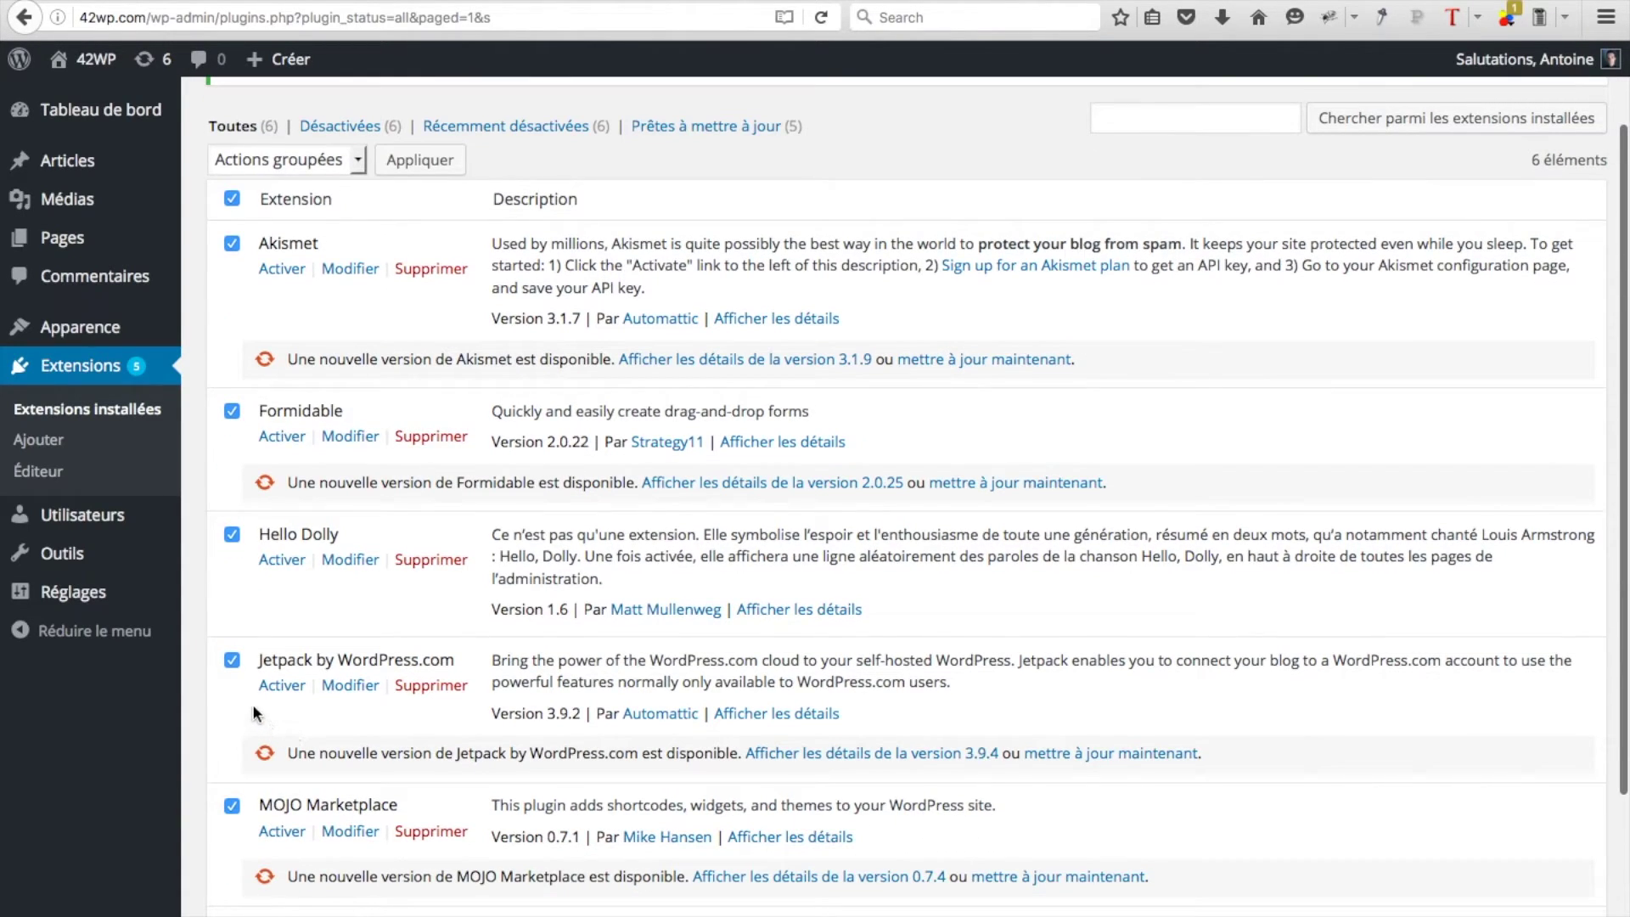
{"action": "left_click", "coordinate": [233, 664]}
{"action": "scroll", "coordinate": [415, 498], "scroll_direction": "up", "scroll_amount": 2}
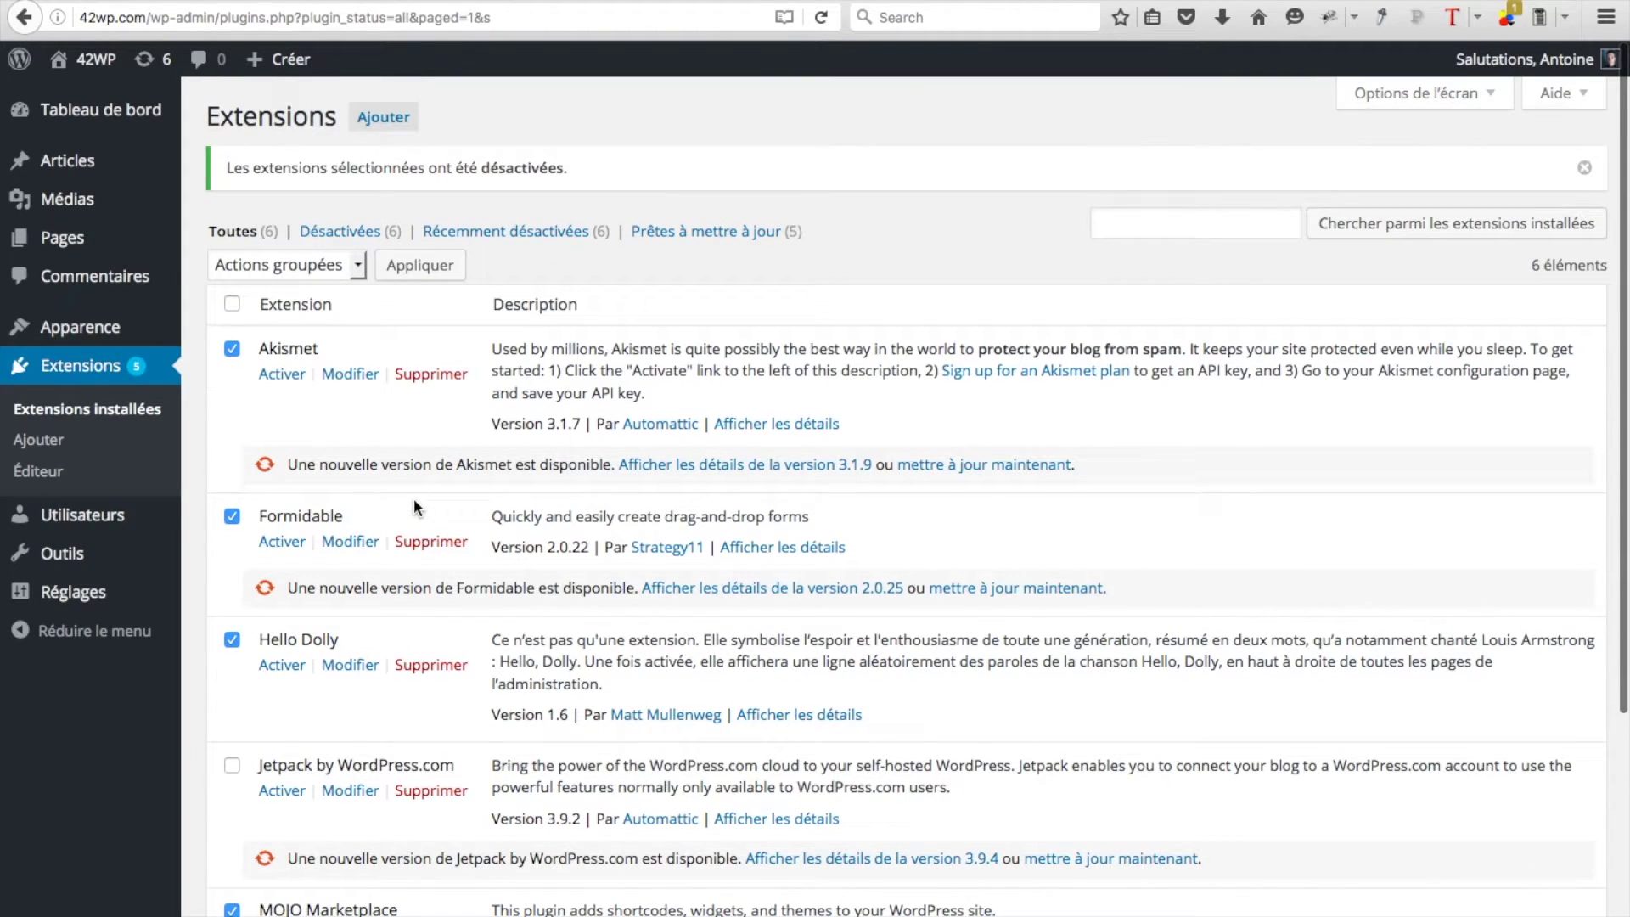
{"action": "left_click", "coordinate": [360, 264]}
{"action": "left_click", "coordinate": [339, 379]}
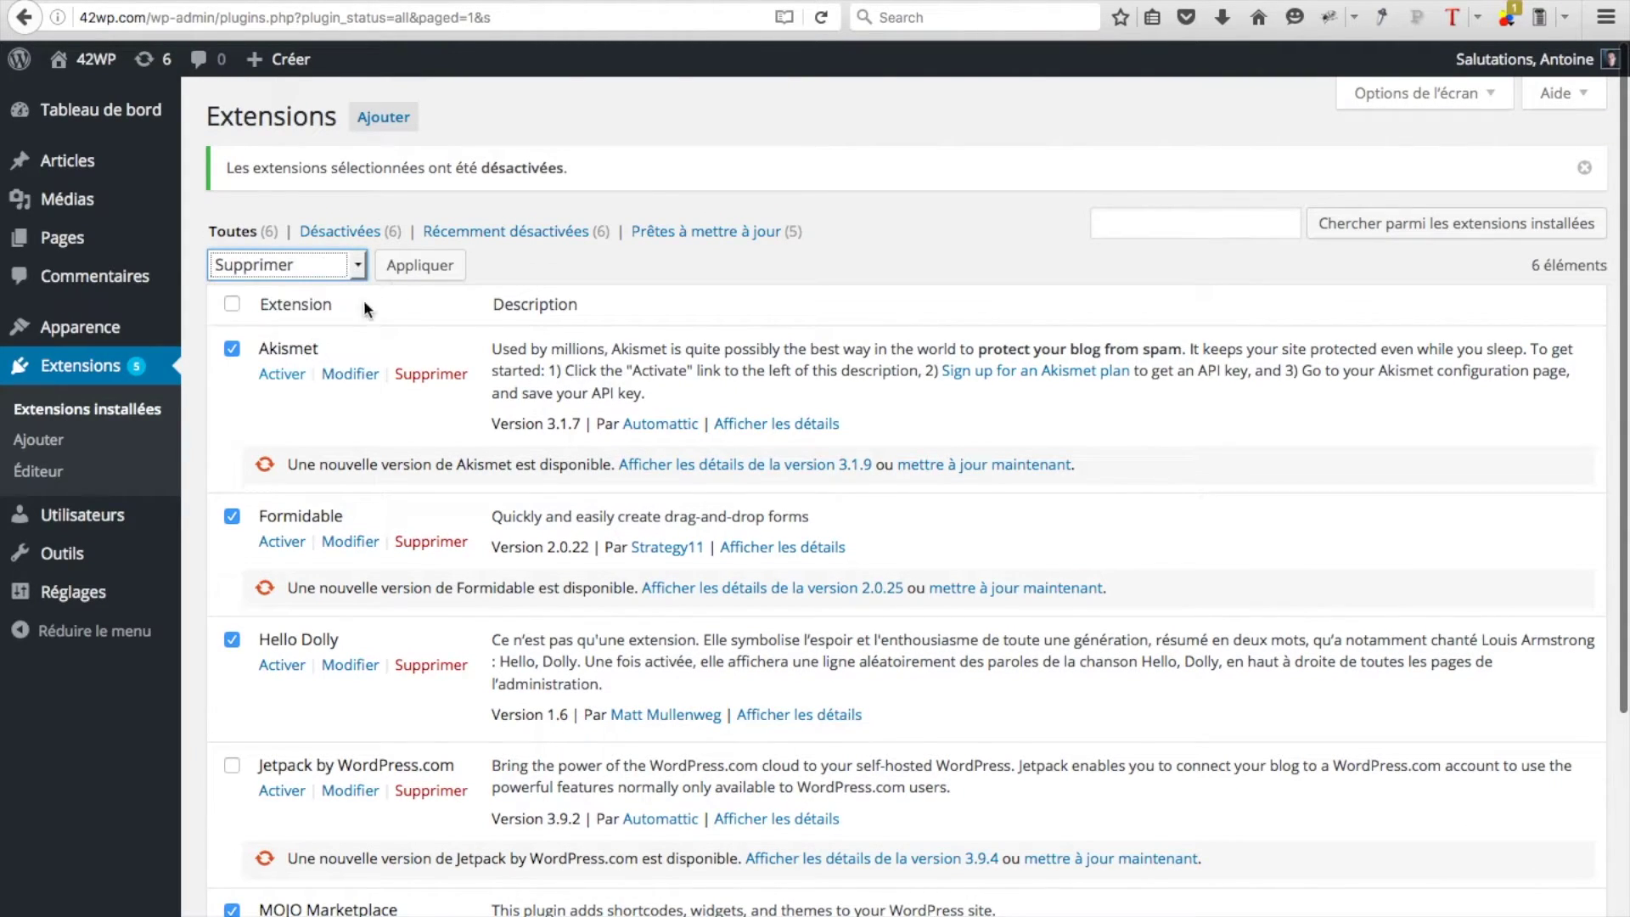
{"action": "left_click", "coordinate": [437, 265]}
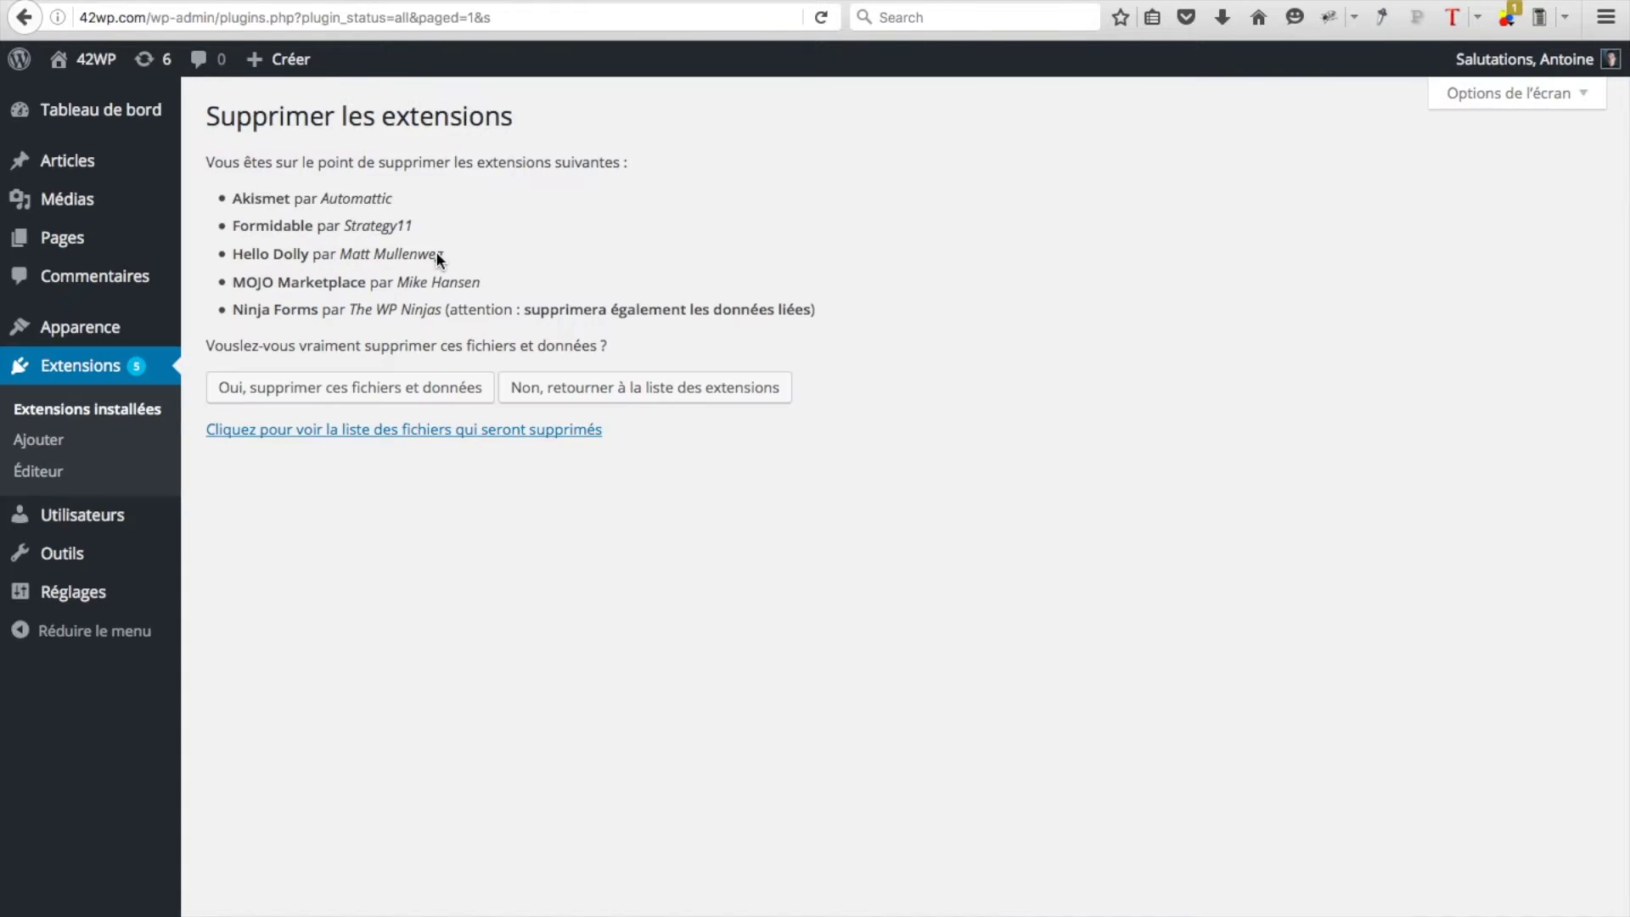
{"action": "left_click", "coordinate": [332, 387]}
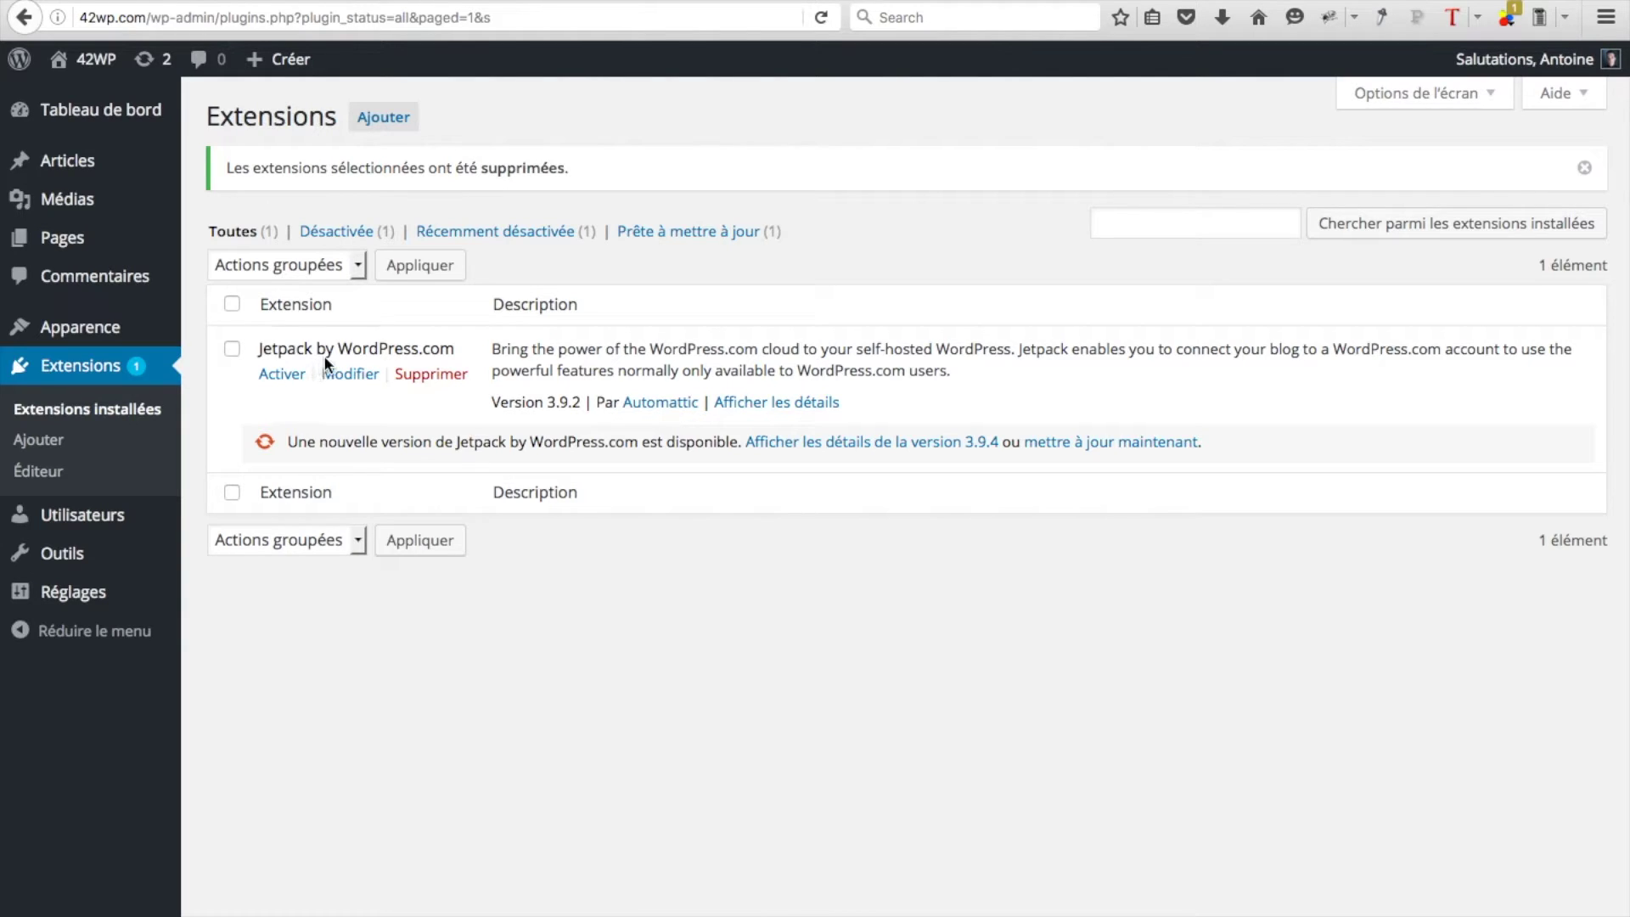
Activate the Jetpack by WordPress.com plugin and open the public 42WP site.
{"action": "left_click", "coordinate": [283, 375]}
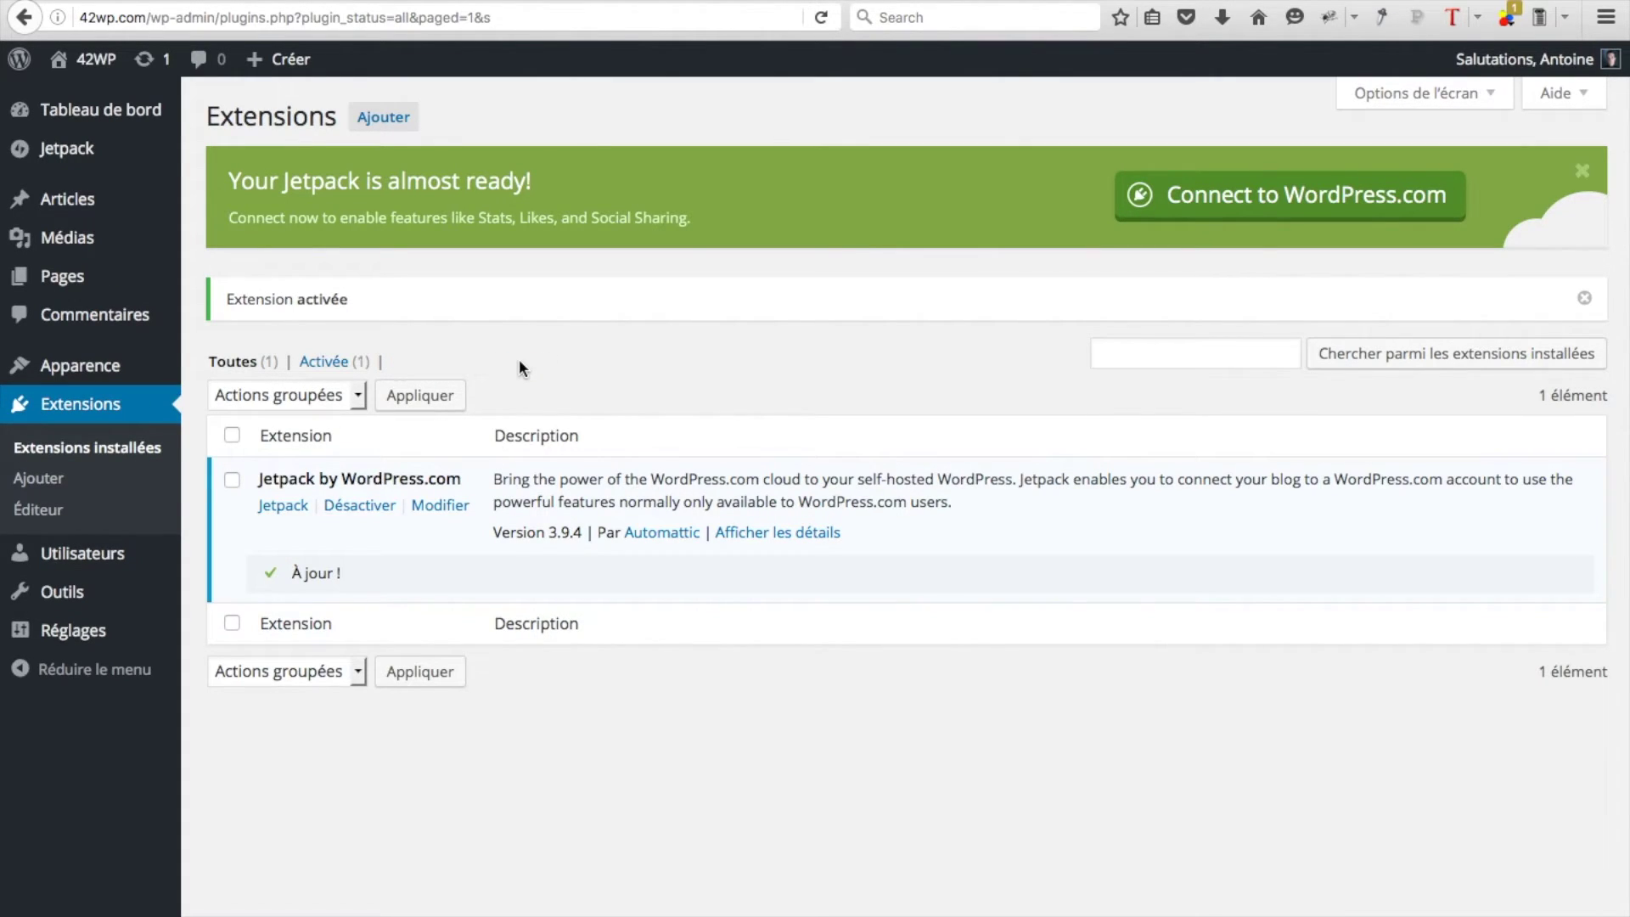
{"action": "mouse_move", "coordinate": [148, 118]}
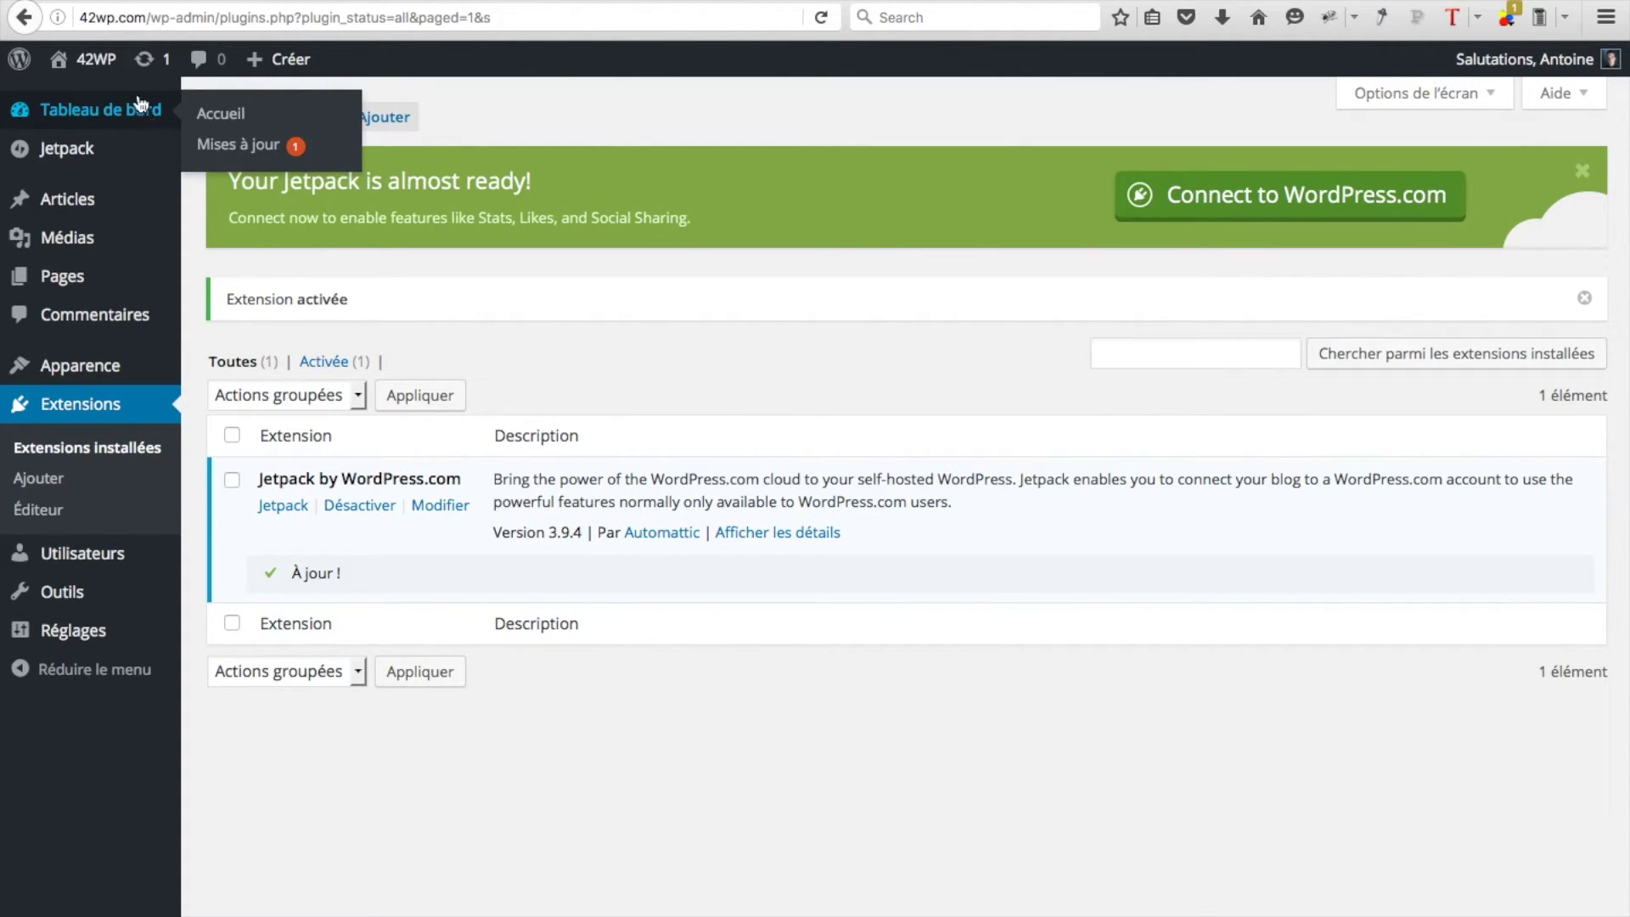
{"action": "left_click", "coordinate": [95, 66]}
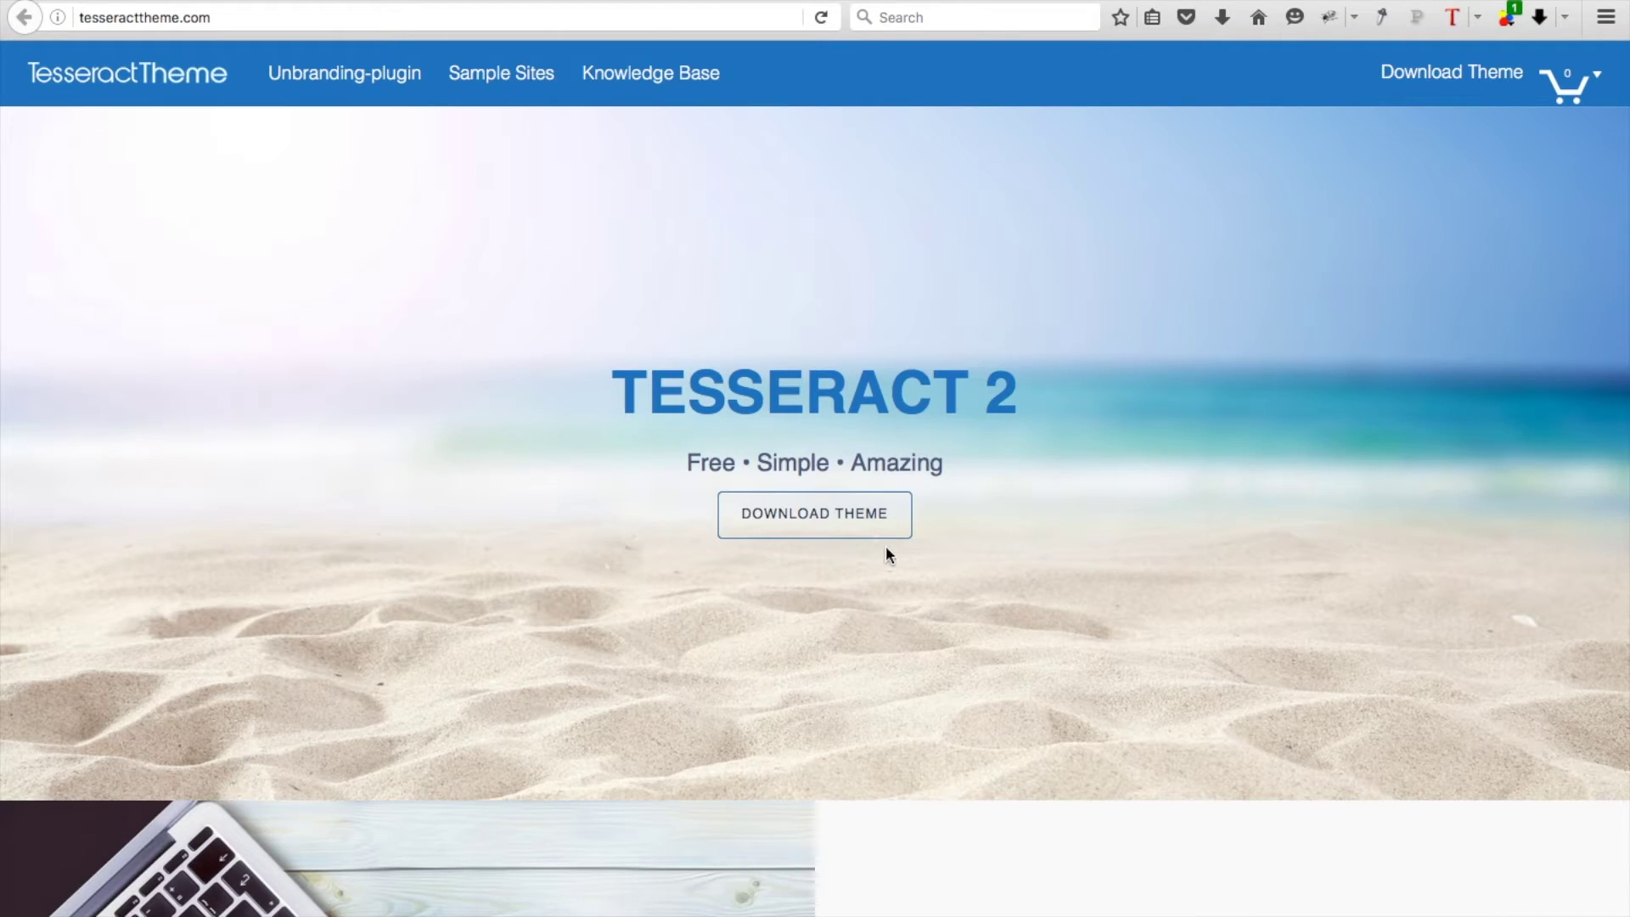
Download the Tesseract theme from tesseracttheme.com and save the TESSERACT.zip file.
{"action": "left_click", "coordinate": [1466, 91]}
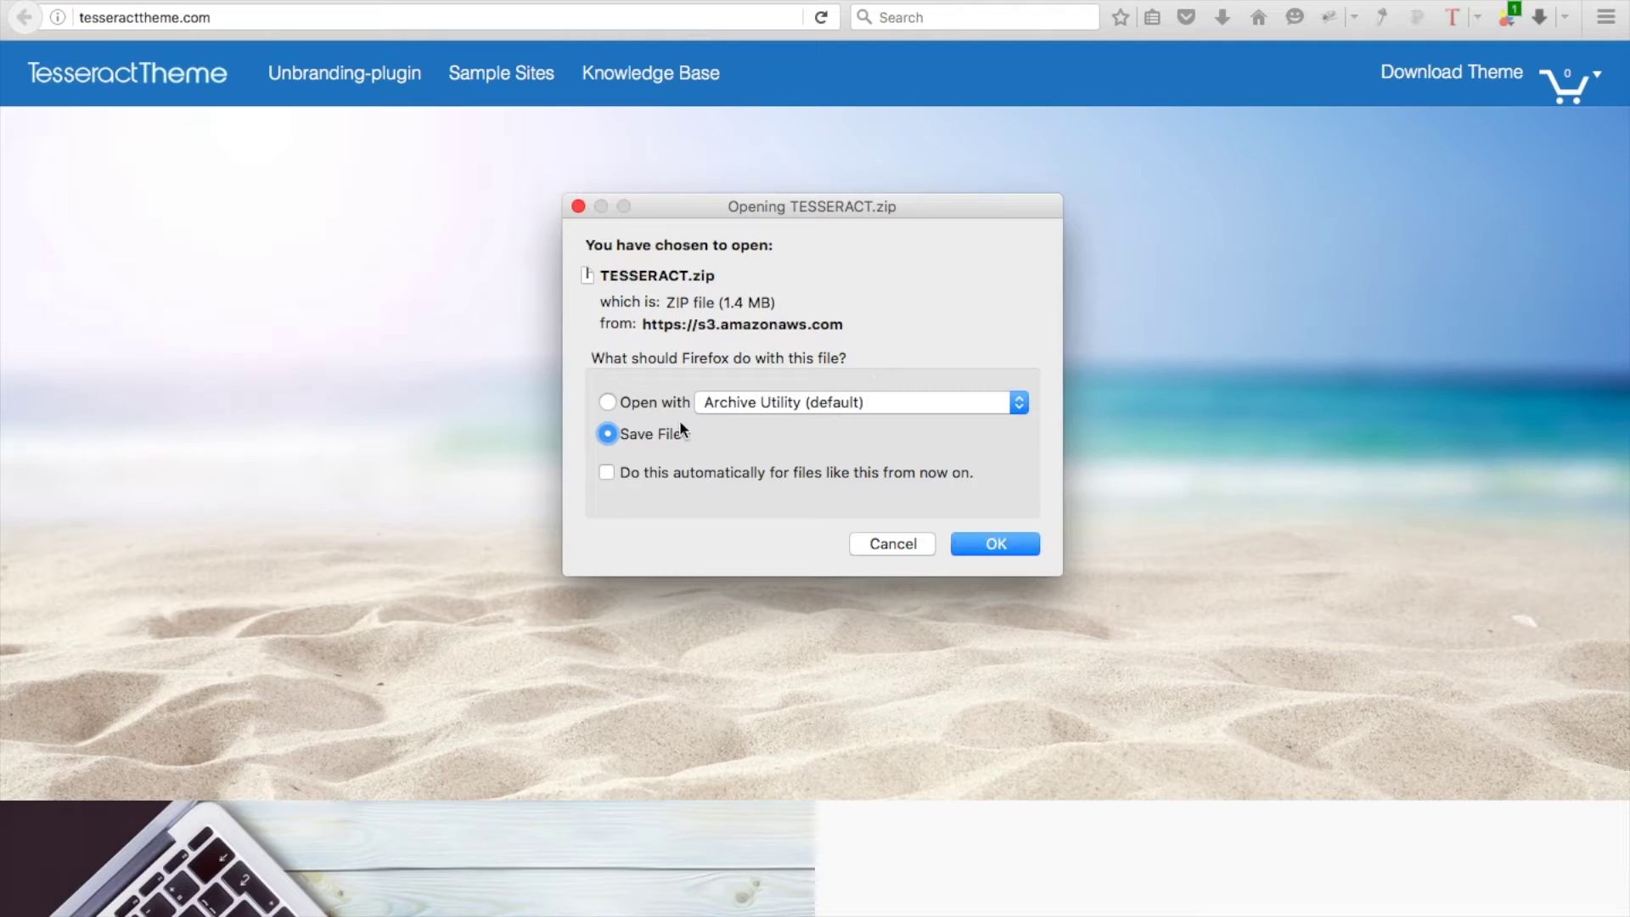
{"action": "left_click", "coordinate": [998, 544]}
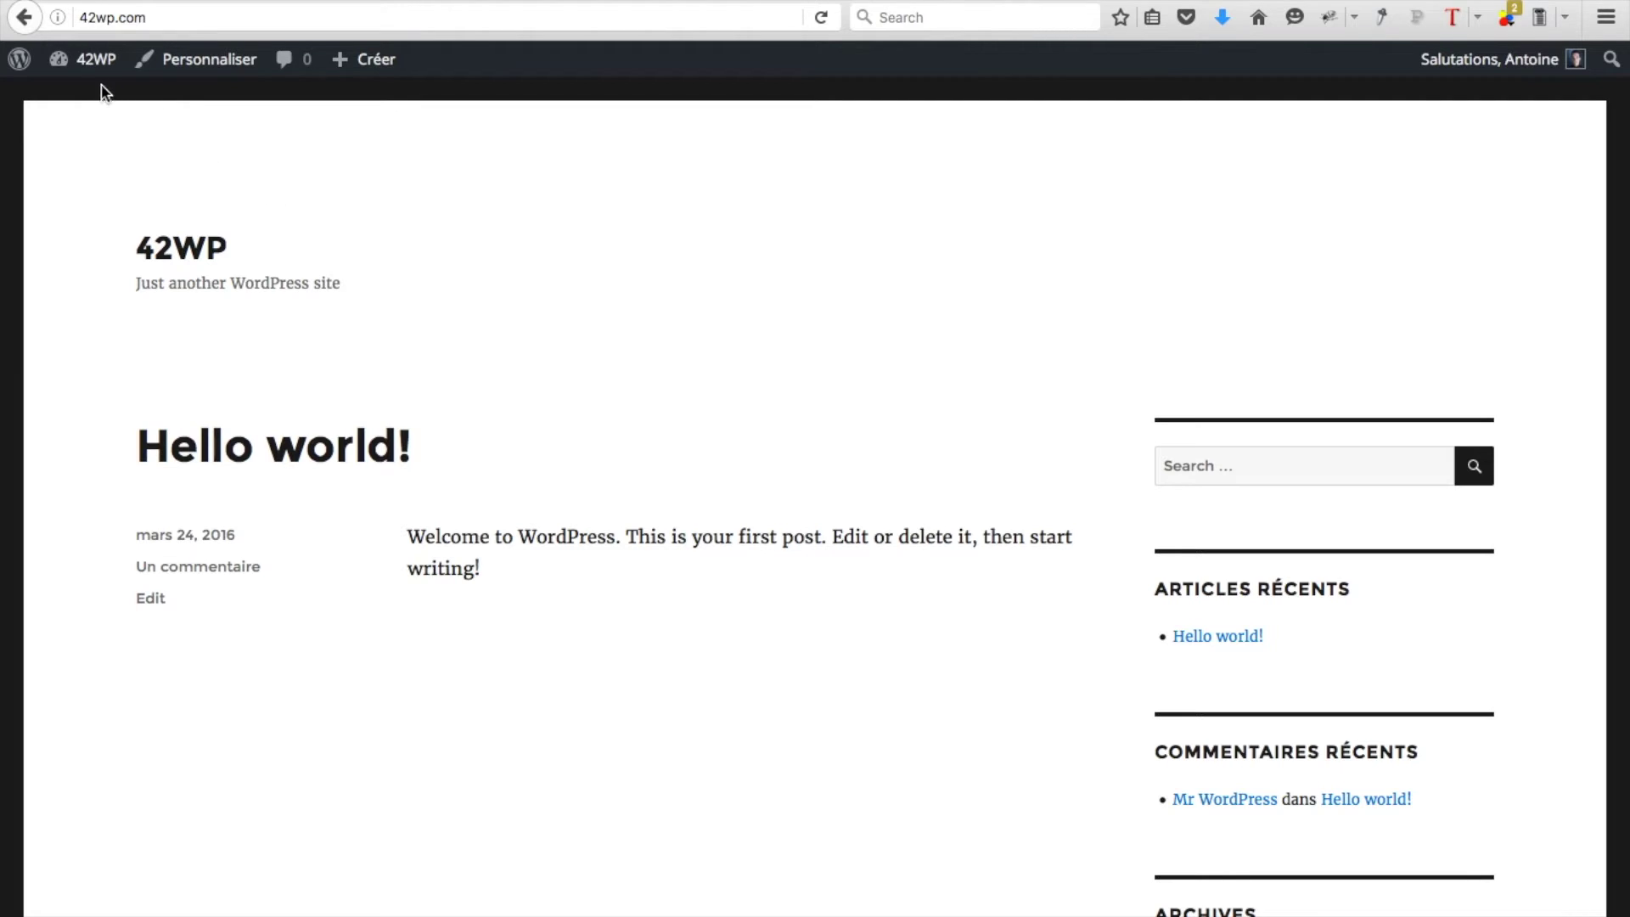
Upload TESSERACT.zip from the Desktop as a new WordPress theme, install it and activate it.
{"action": "mouse_move", "coordinate": [89, 68]}
{"action": "left_click", "coordinate": [81, 133]}
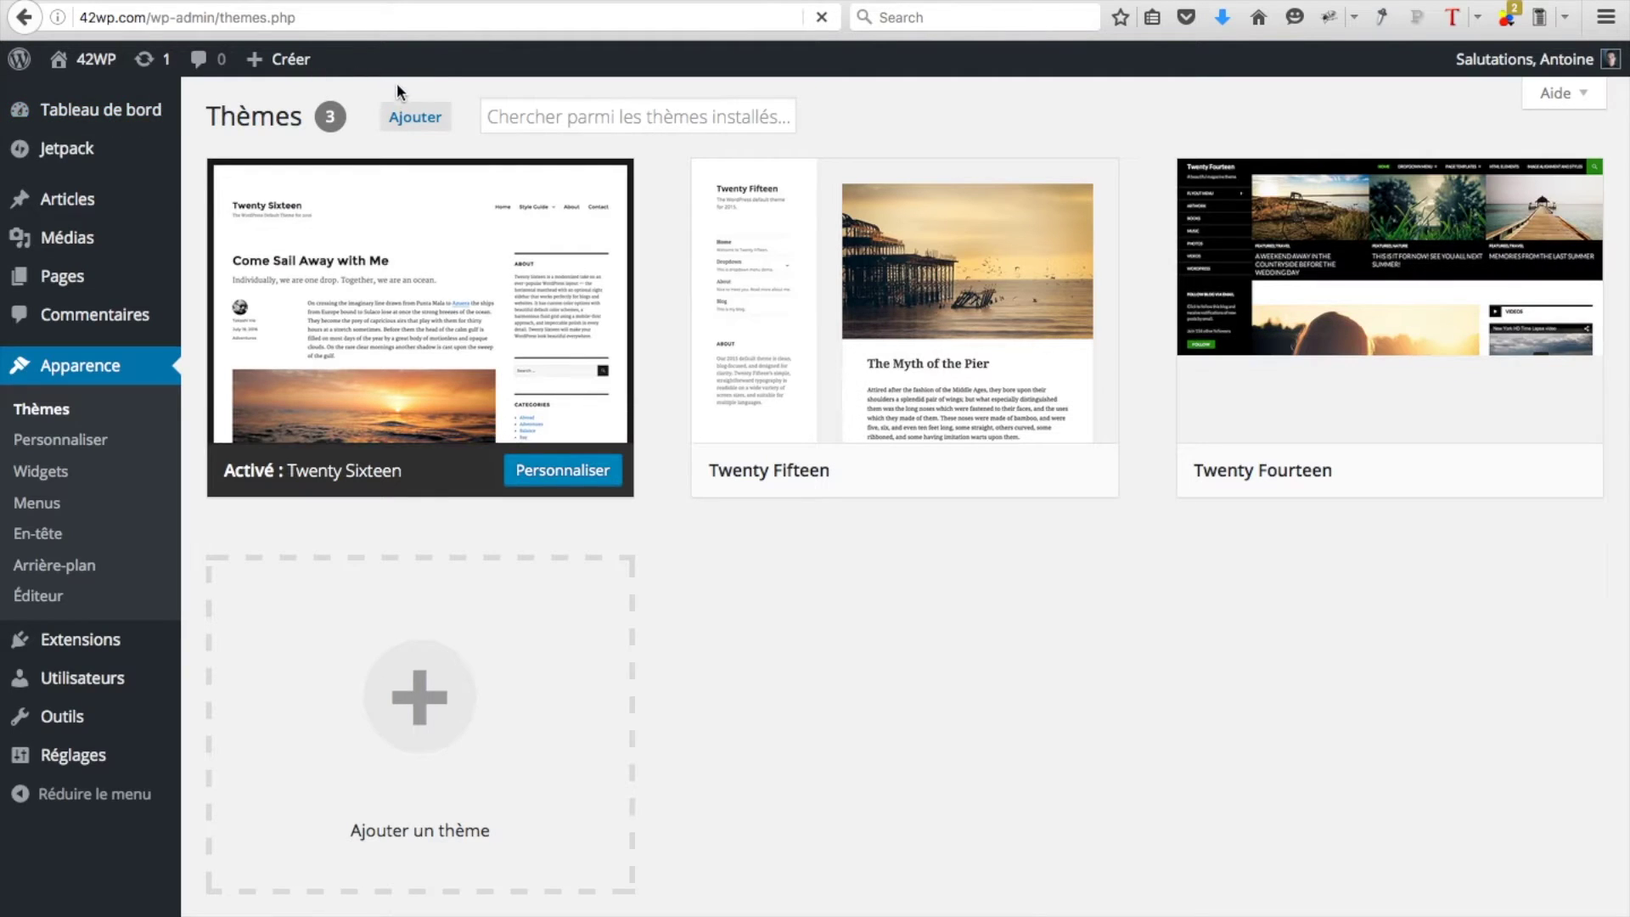
{"action": "left_click", "coordinate": [402, 125]}
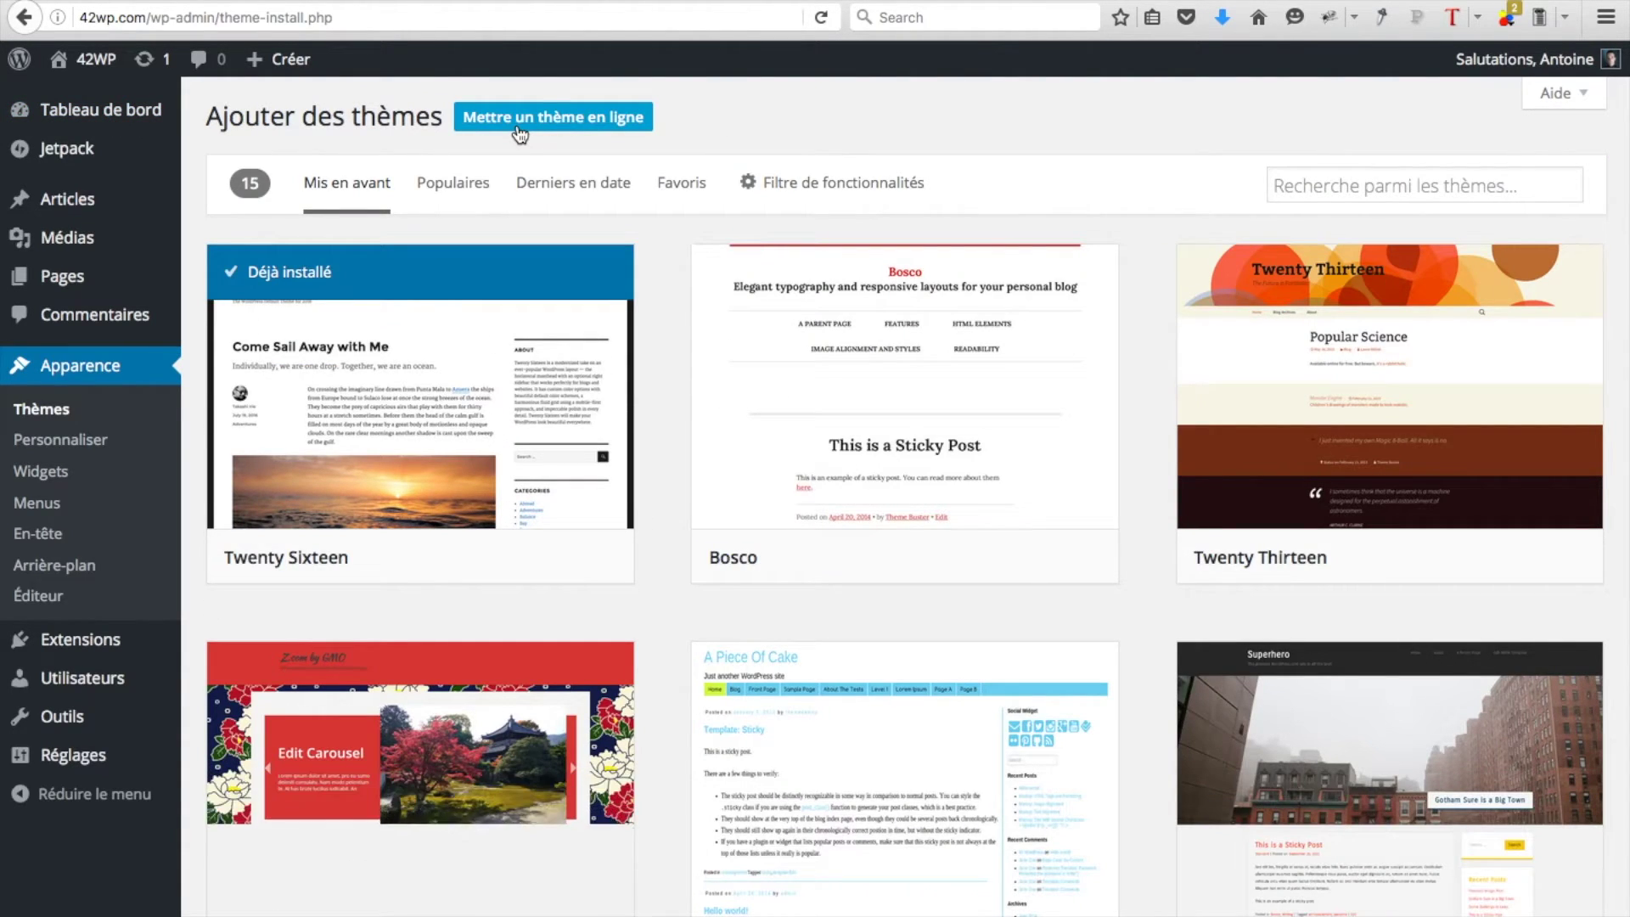
{"action": "left_click", "coordinate": [523, 120]}
{"action": "left_click", "coordinate": [735, 314]}
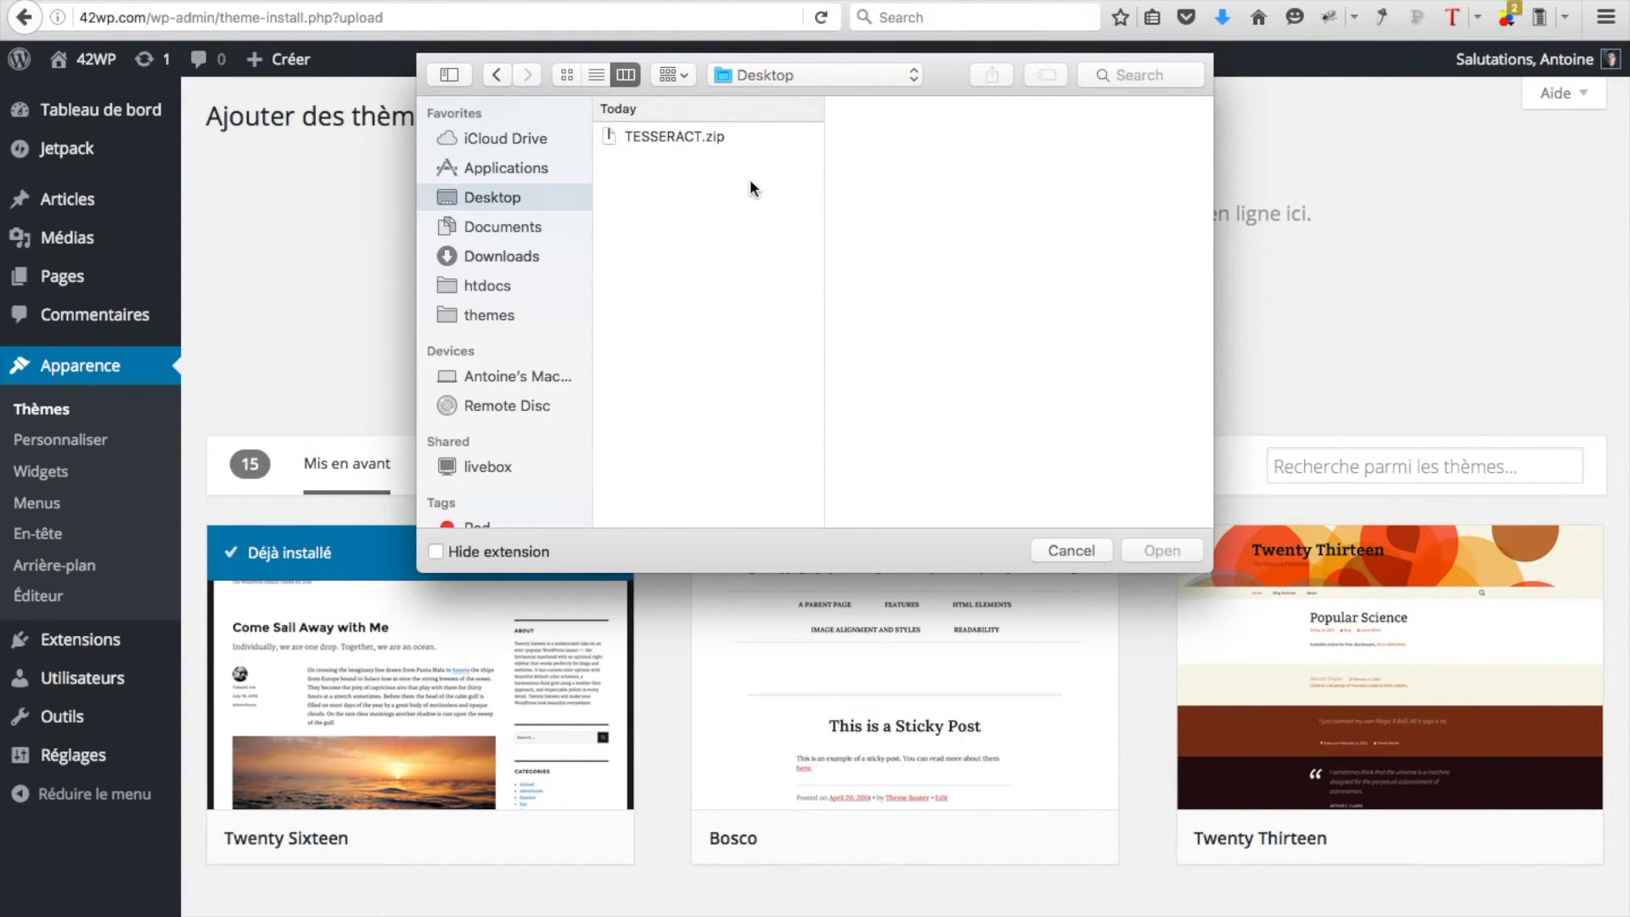
{"action": "left_click", "coordinate": [668, 137]}
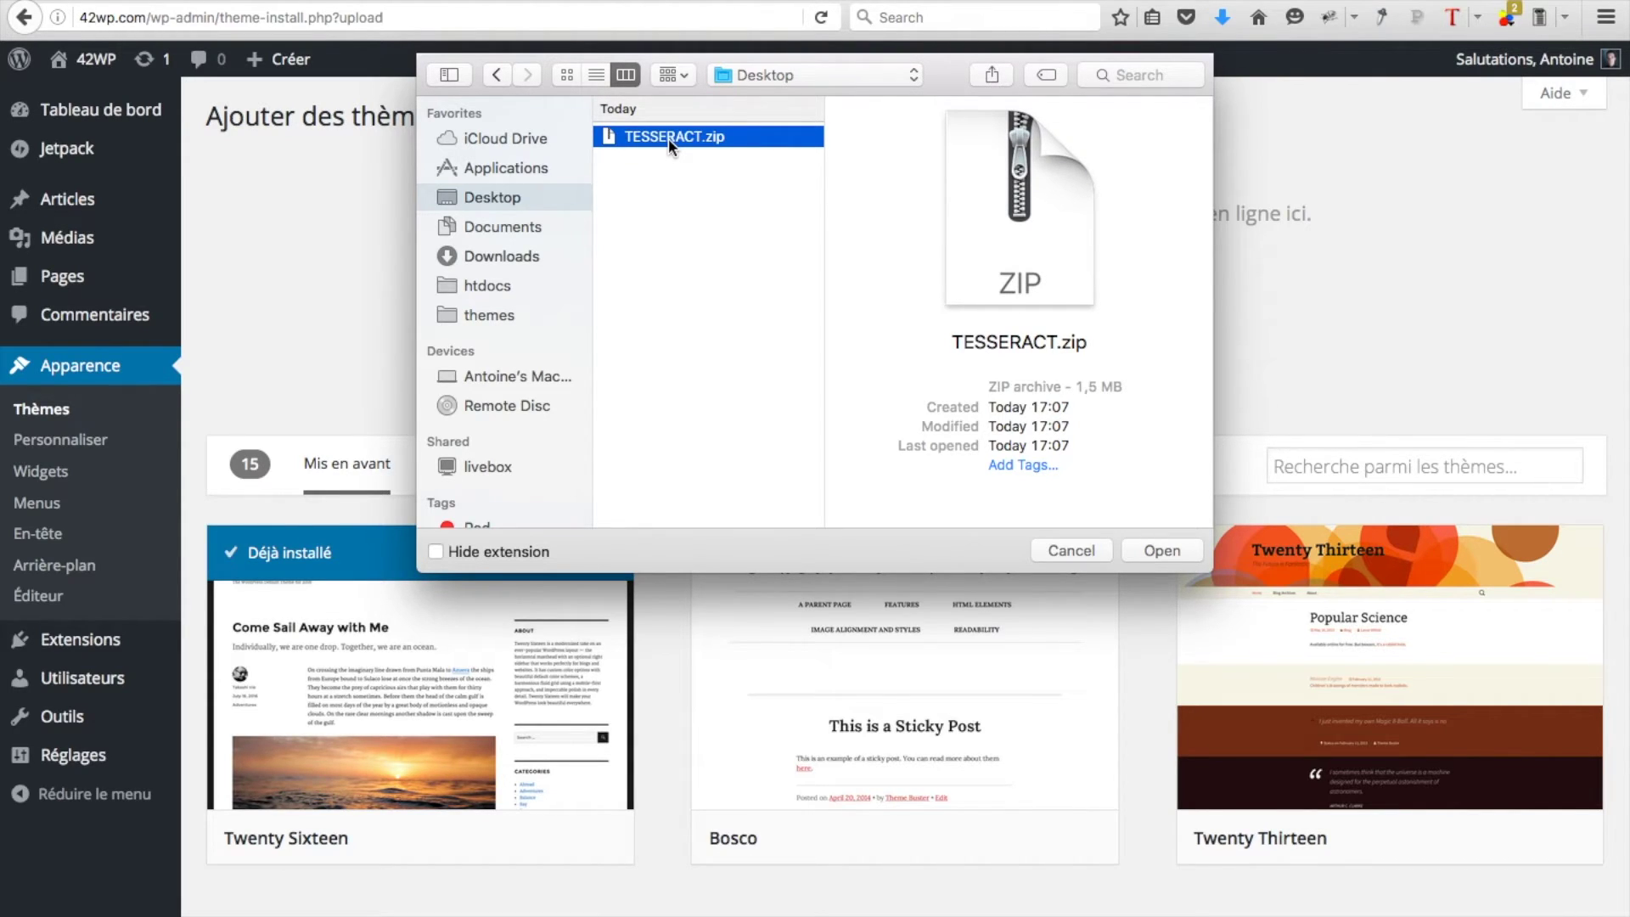
{"action": "left_click", "coordinate": [1161, 550]}
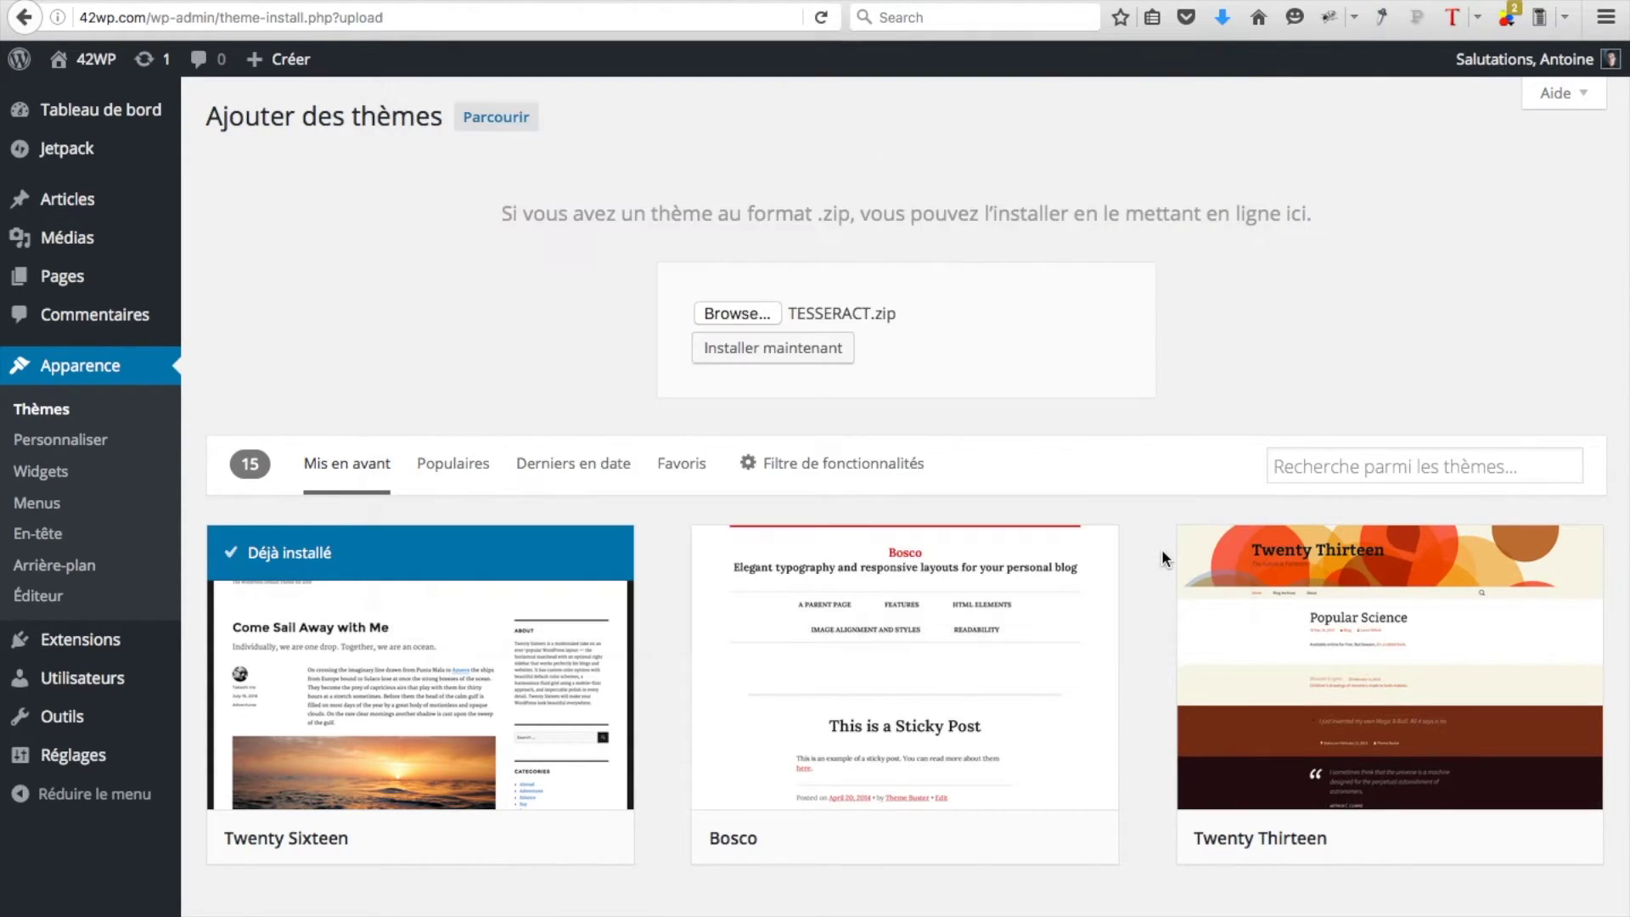
{"action": "left_click", "coordinate": [807, 355]}
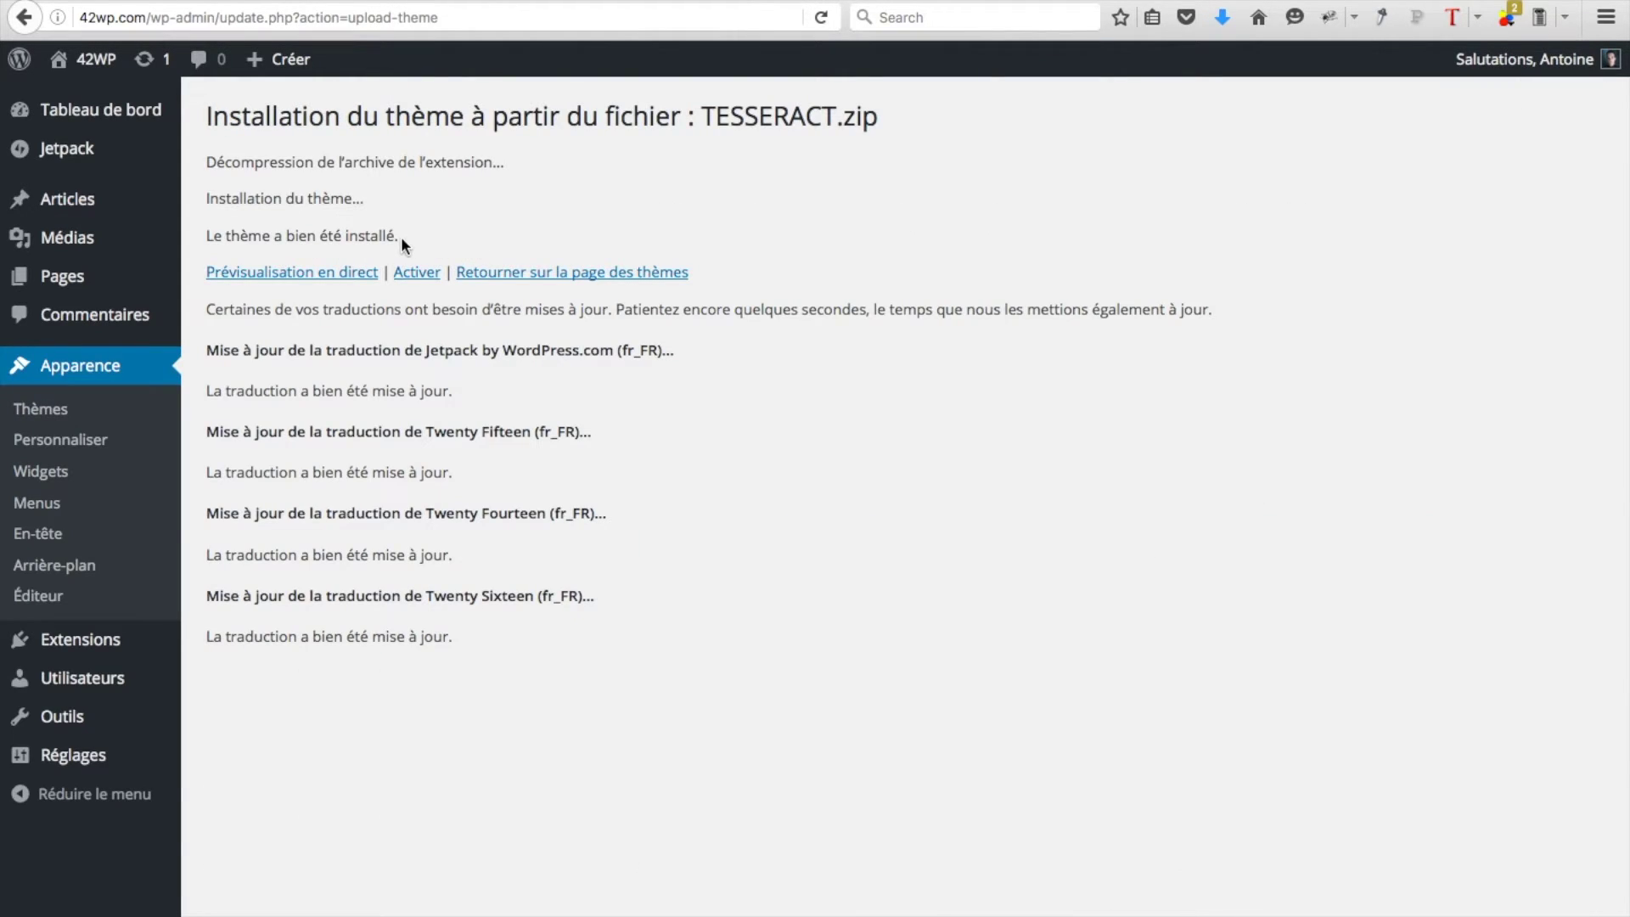
{"action": "left_click", "coordinate": [418, 273]}
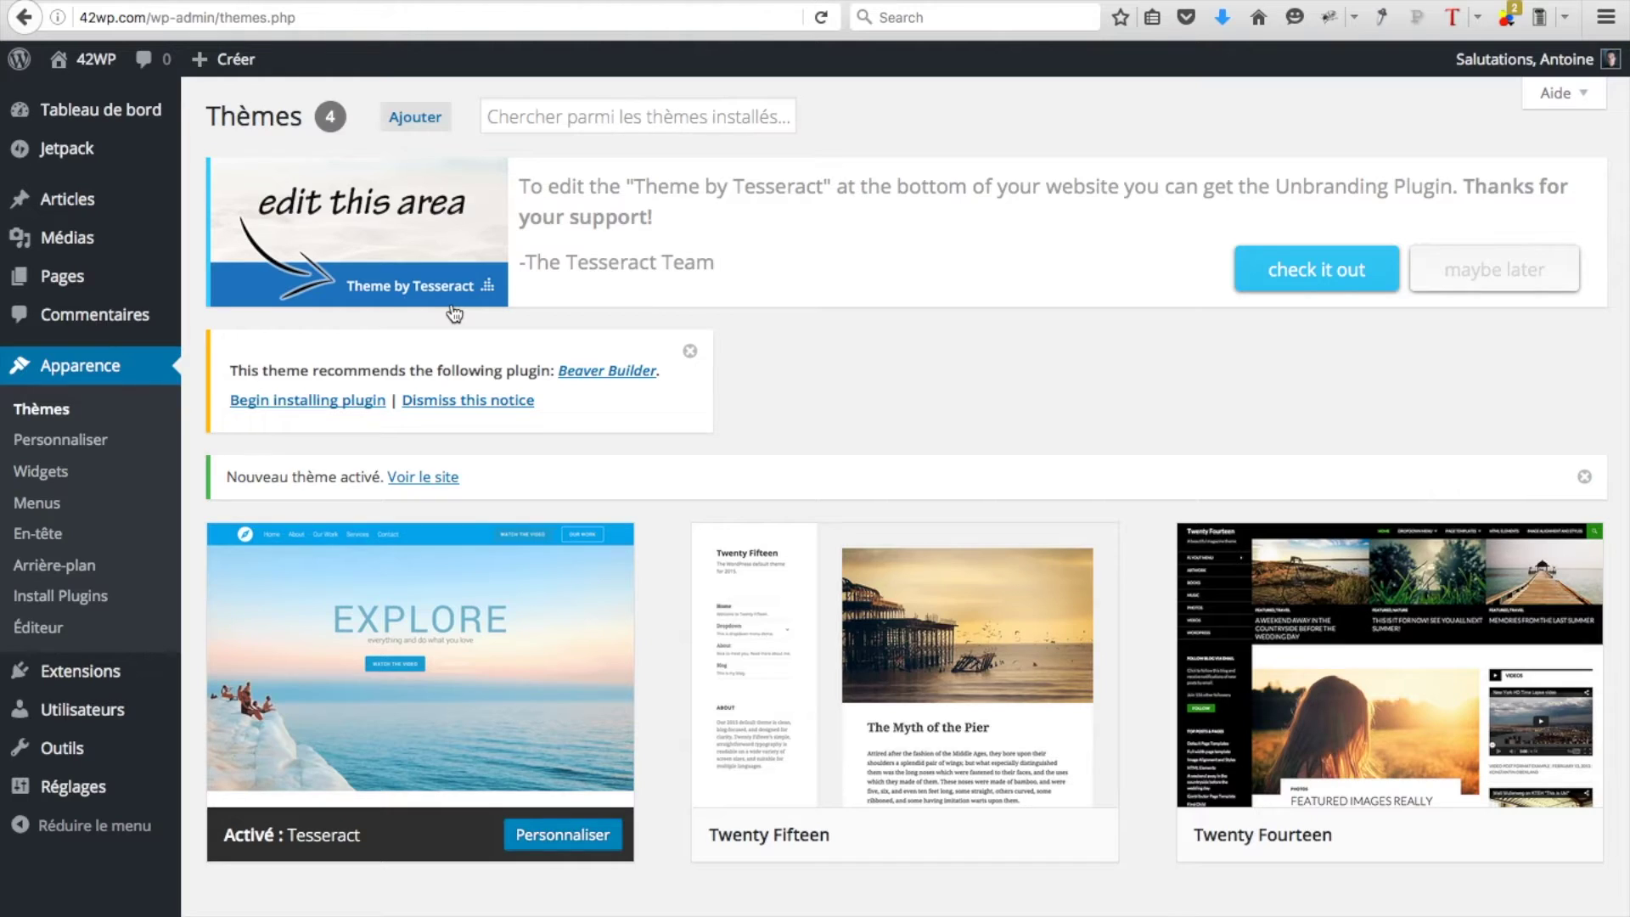
Dismiss the Unbranding Plugin notice and install the recommended Beaver Builder plugin, returning to the dashboard.
{"action": "left_click", "coordinate": [1464, 289]}
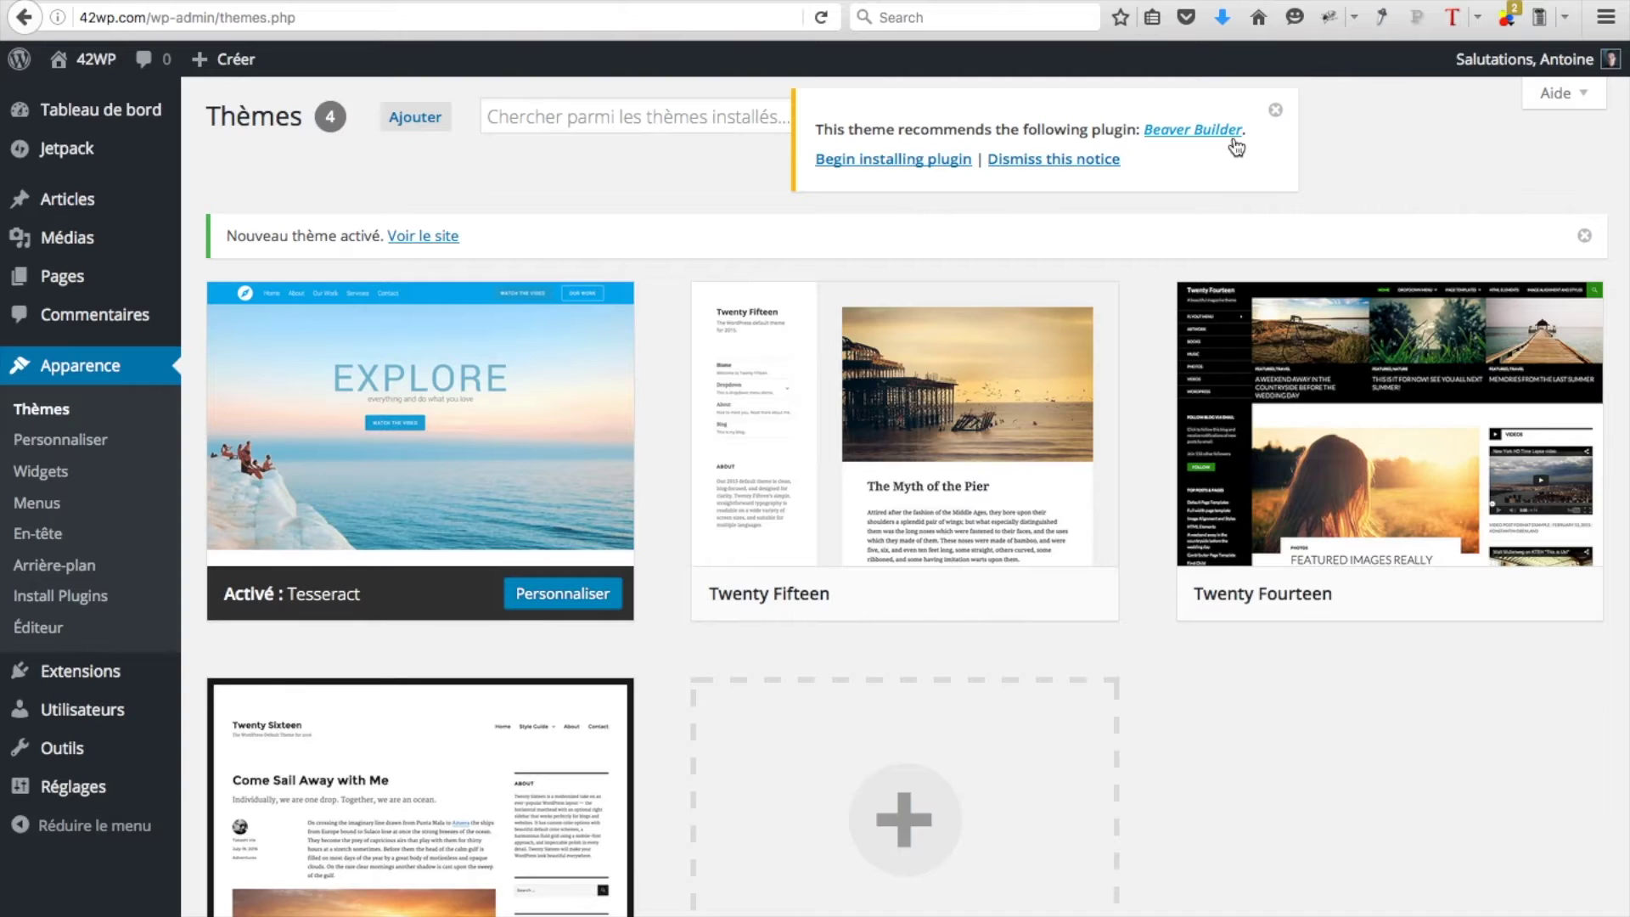
{"action": "left_click", "coordinate": [896, 161]}
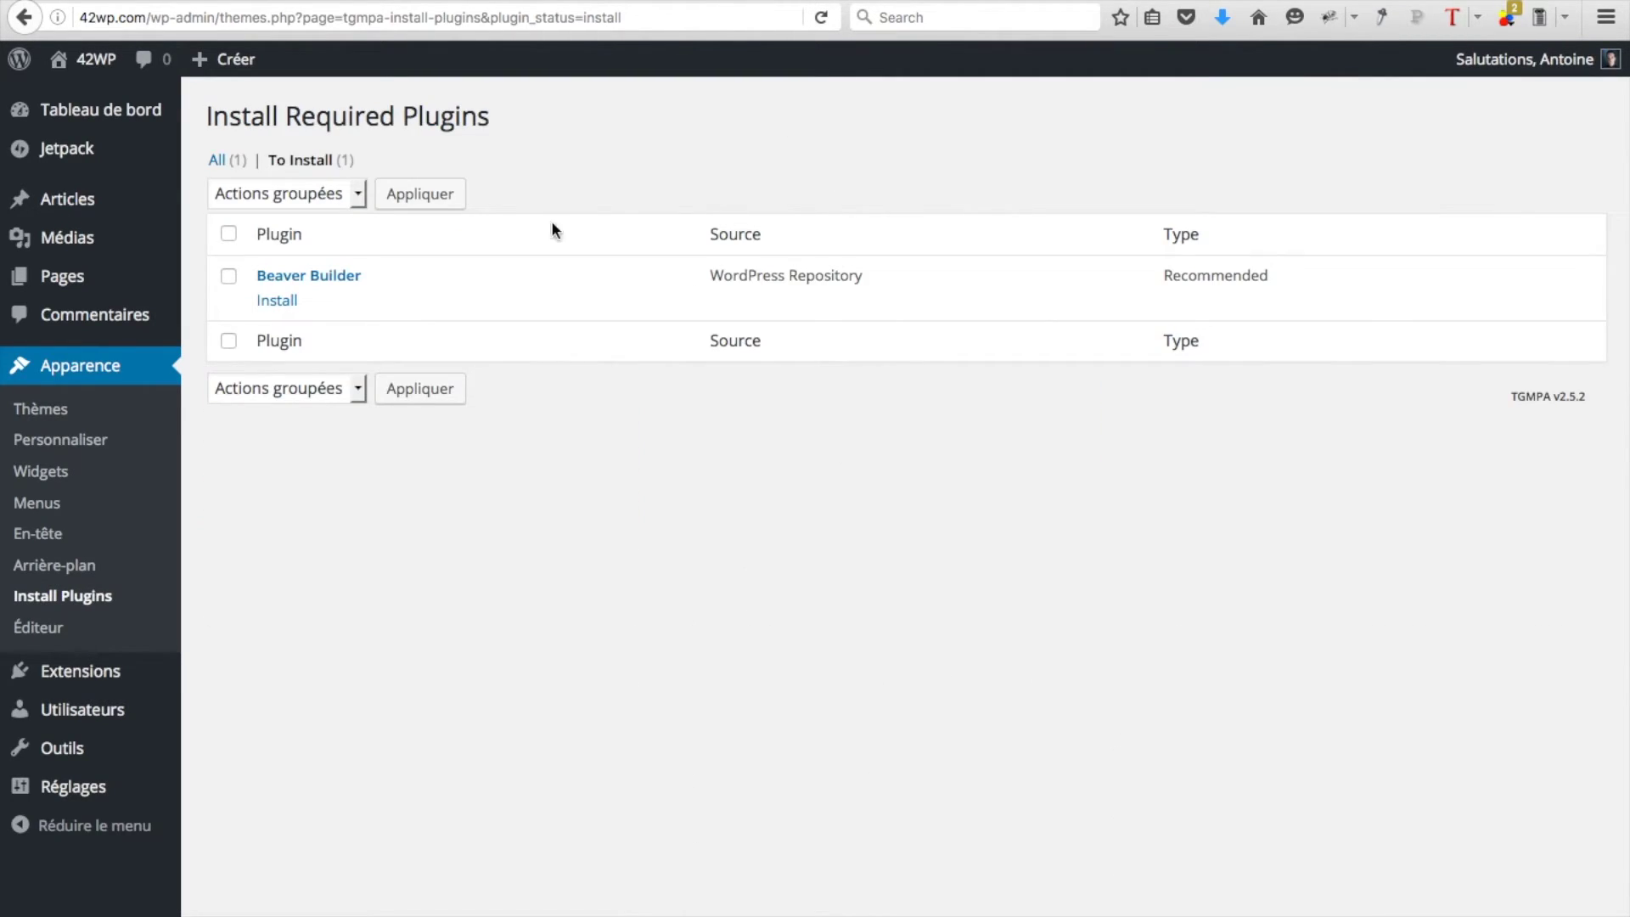
{"action": "left_click", "coordinate": [277, 302]}
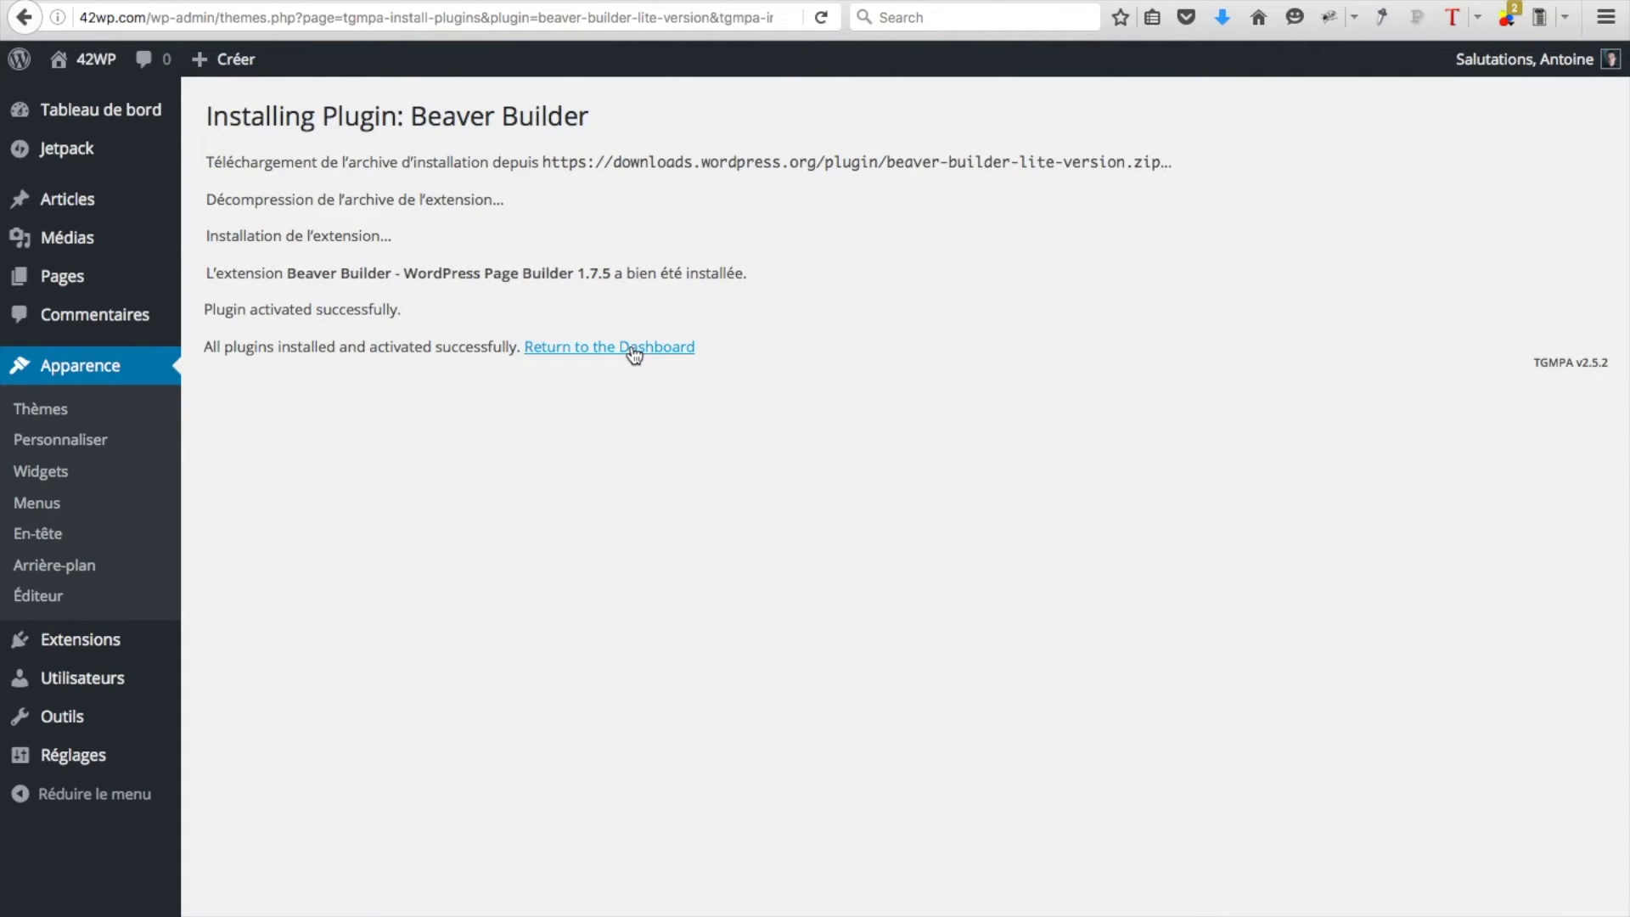
{"action": "left_click", "coordinate": [633, 355]}
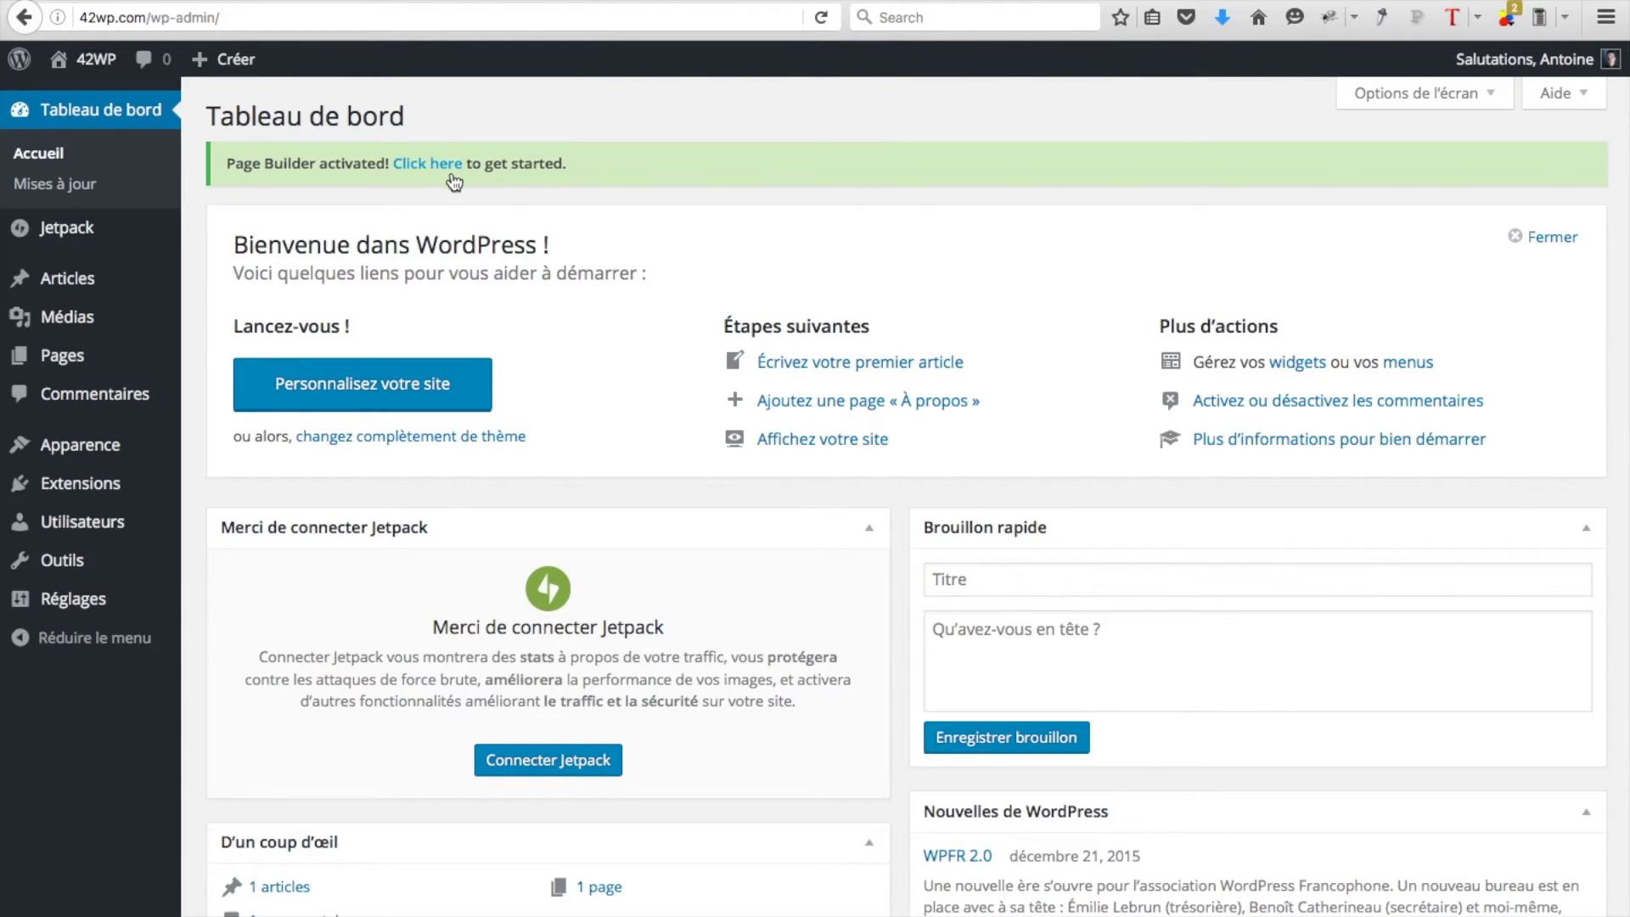
Look at the Beaver Builder welcome page and view the public site with the Tesseract theme.
{"action": "left_click", "coordinate": [432, 172]}
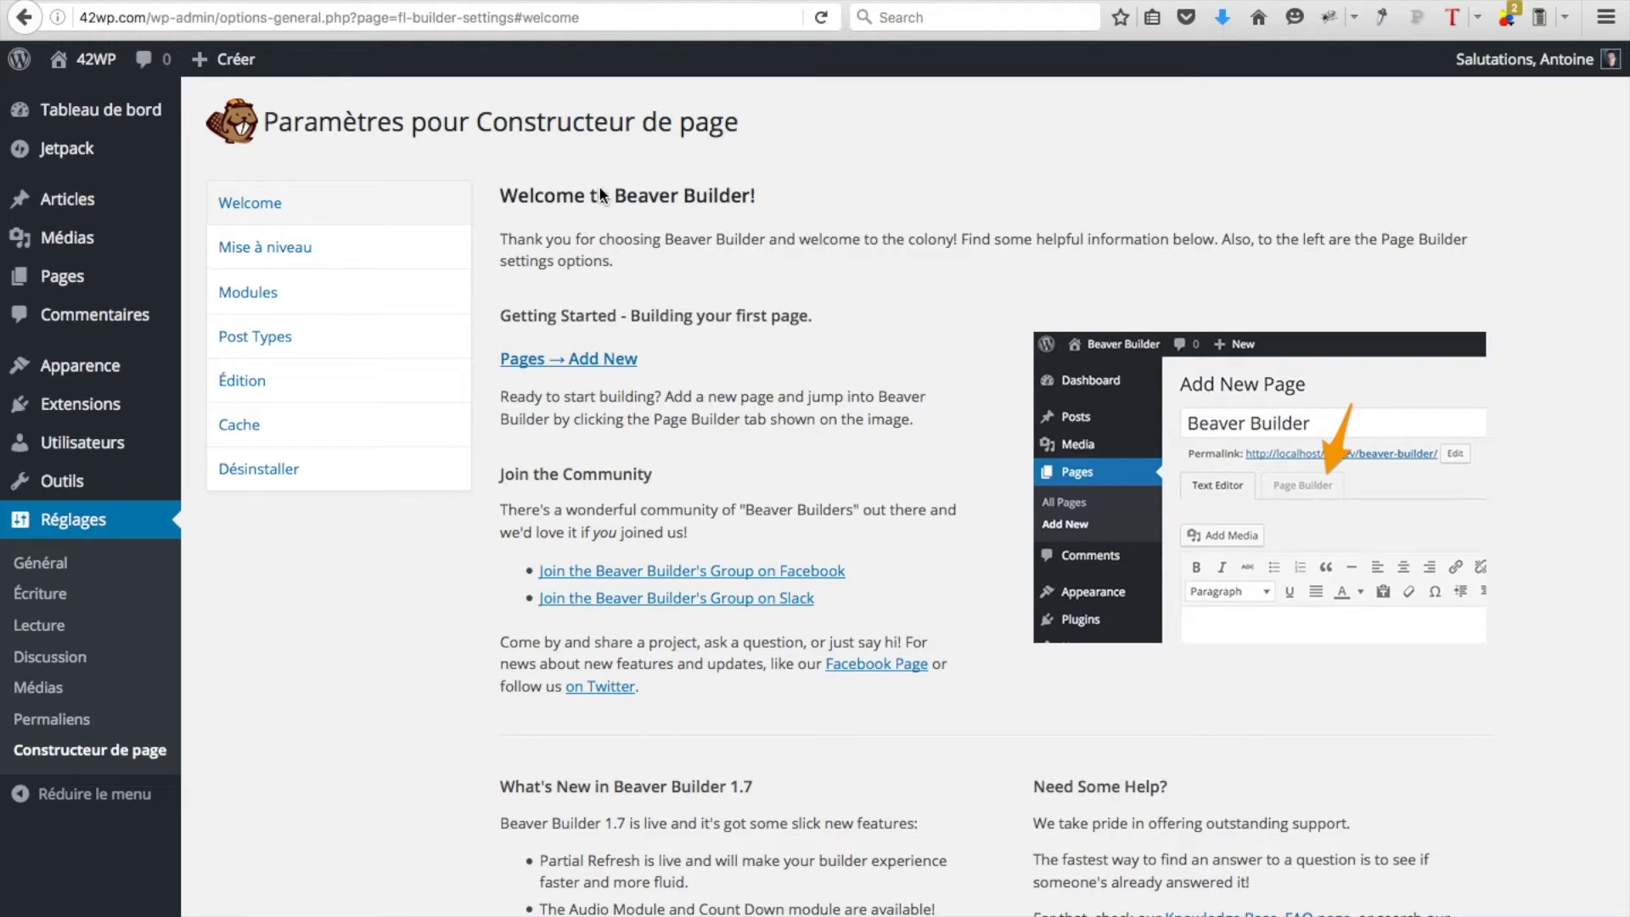
{"action": "mouse_move", "coordinate": [81, 73]}
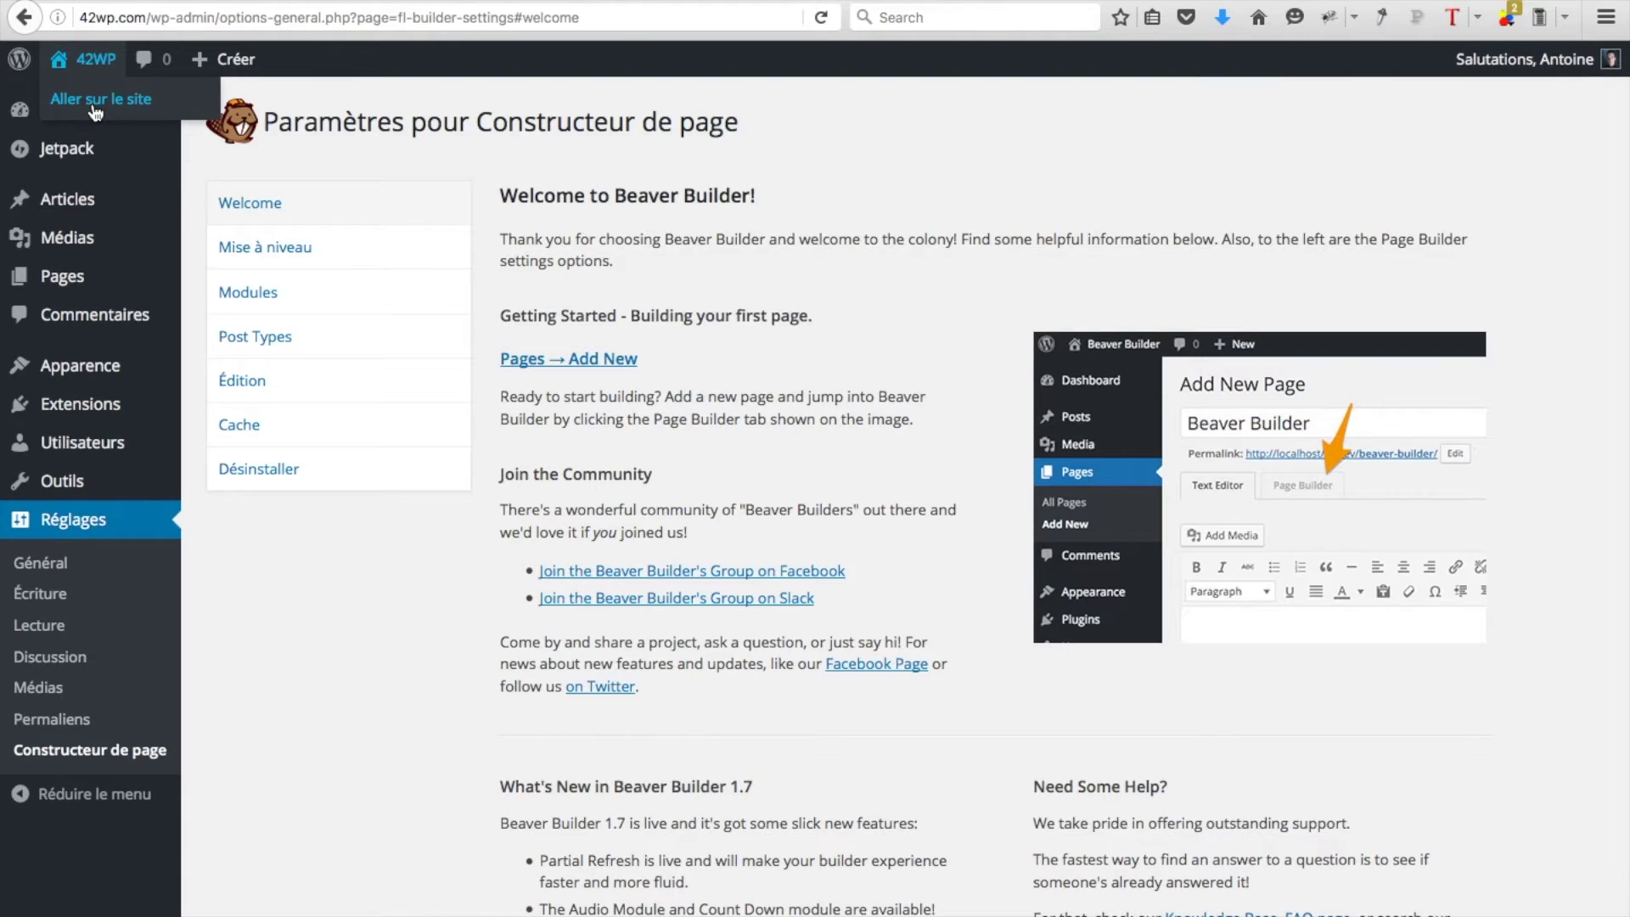
{"action": "left_click", "coordinate": [94, 107]}
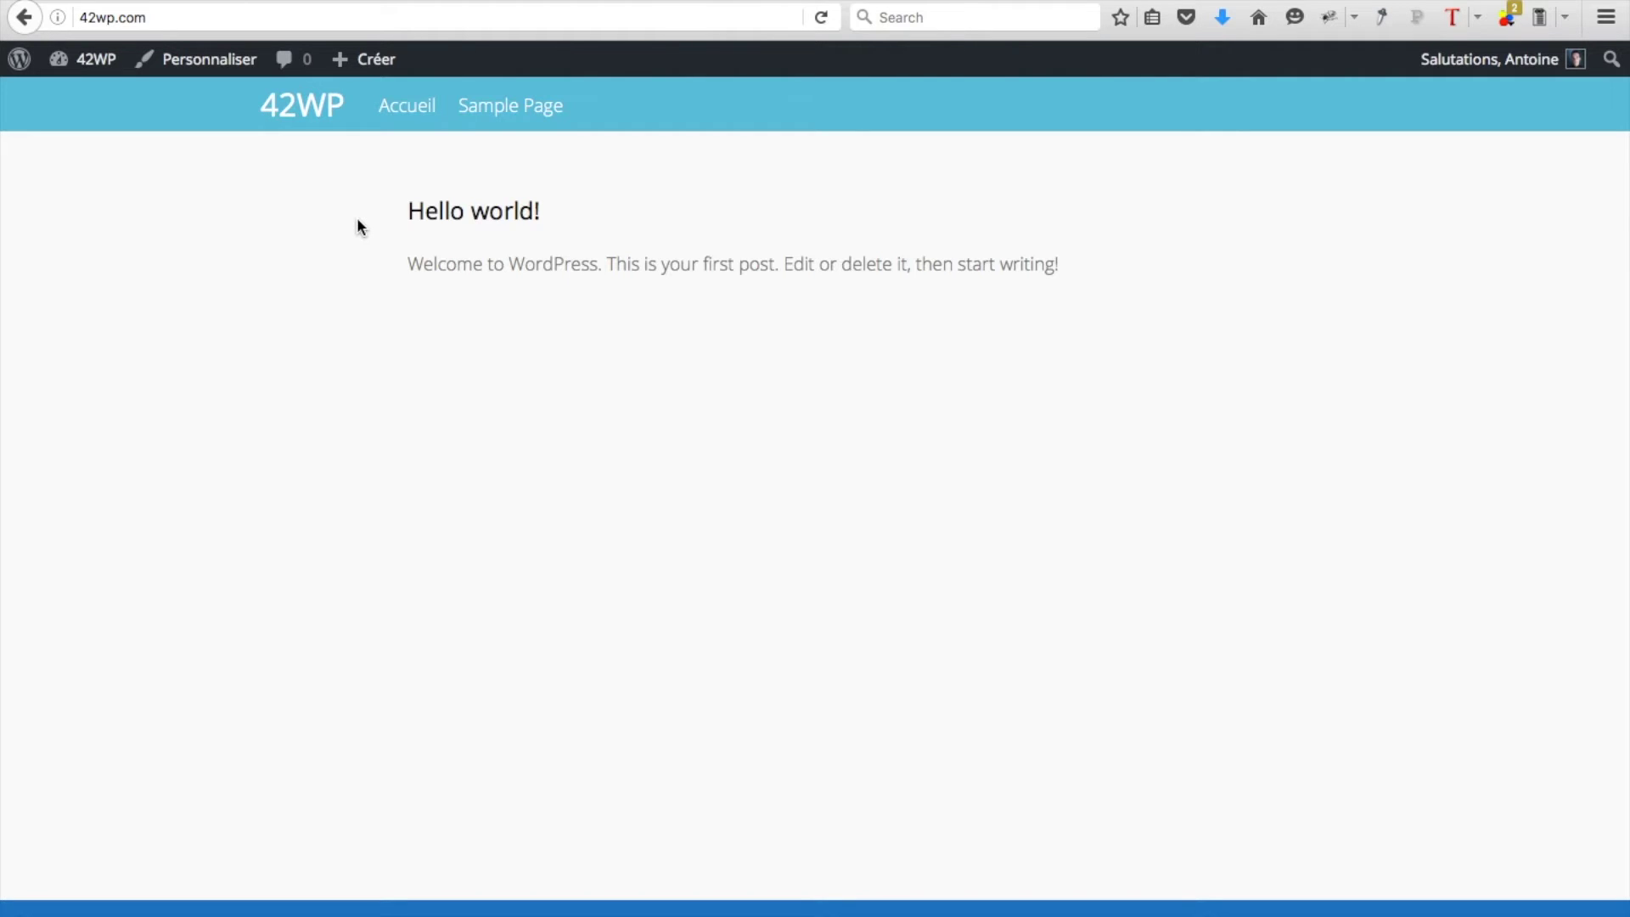
Create a new page titled Accueil and publish it.
{"action": "mouse_move", "coordinate": [376, 67]}
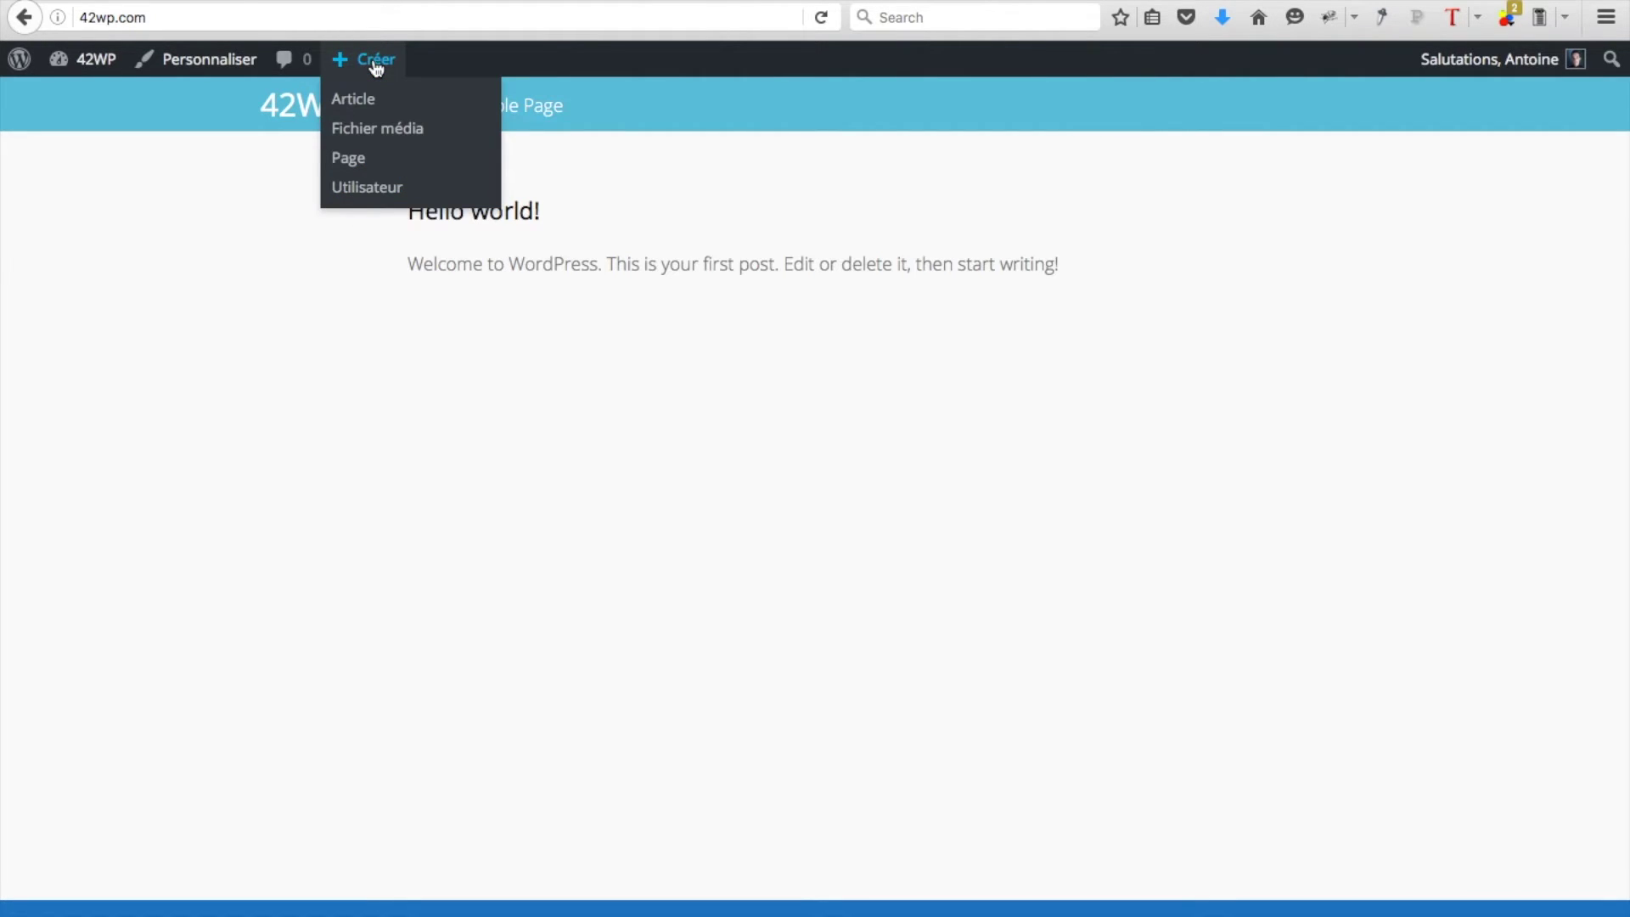
{"action": "left_click", "coordinate": [357, 164]}
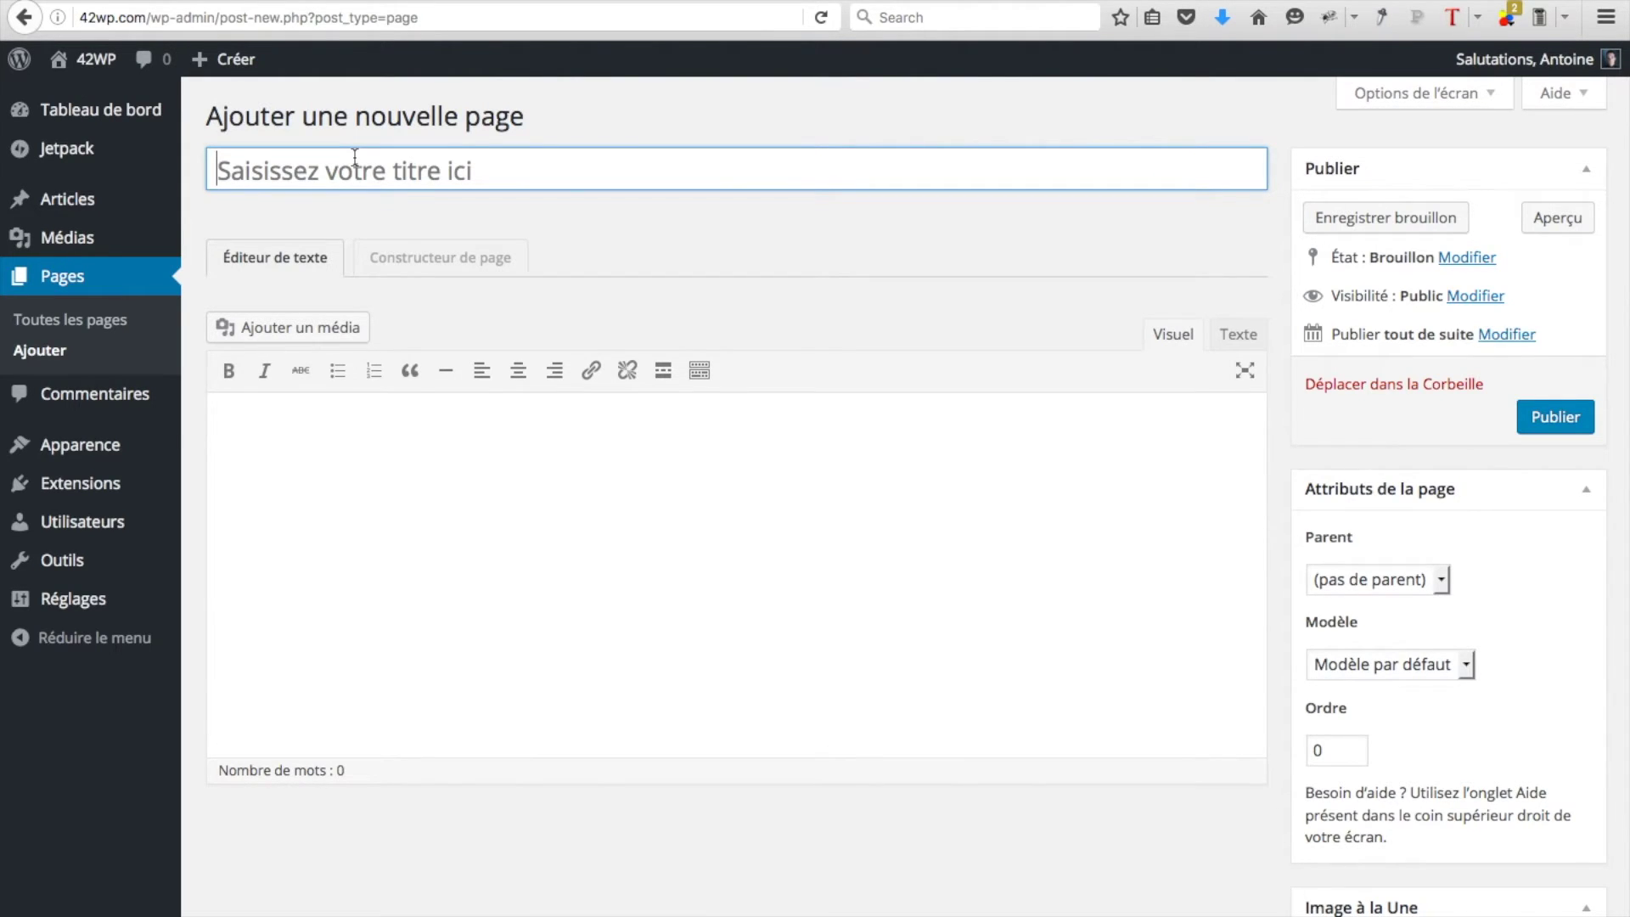
{"action": "type", "text": "a"}
{"action": "key", "text": "BackSpace"}
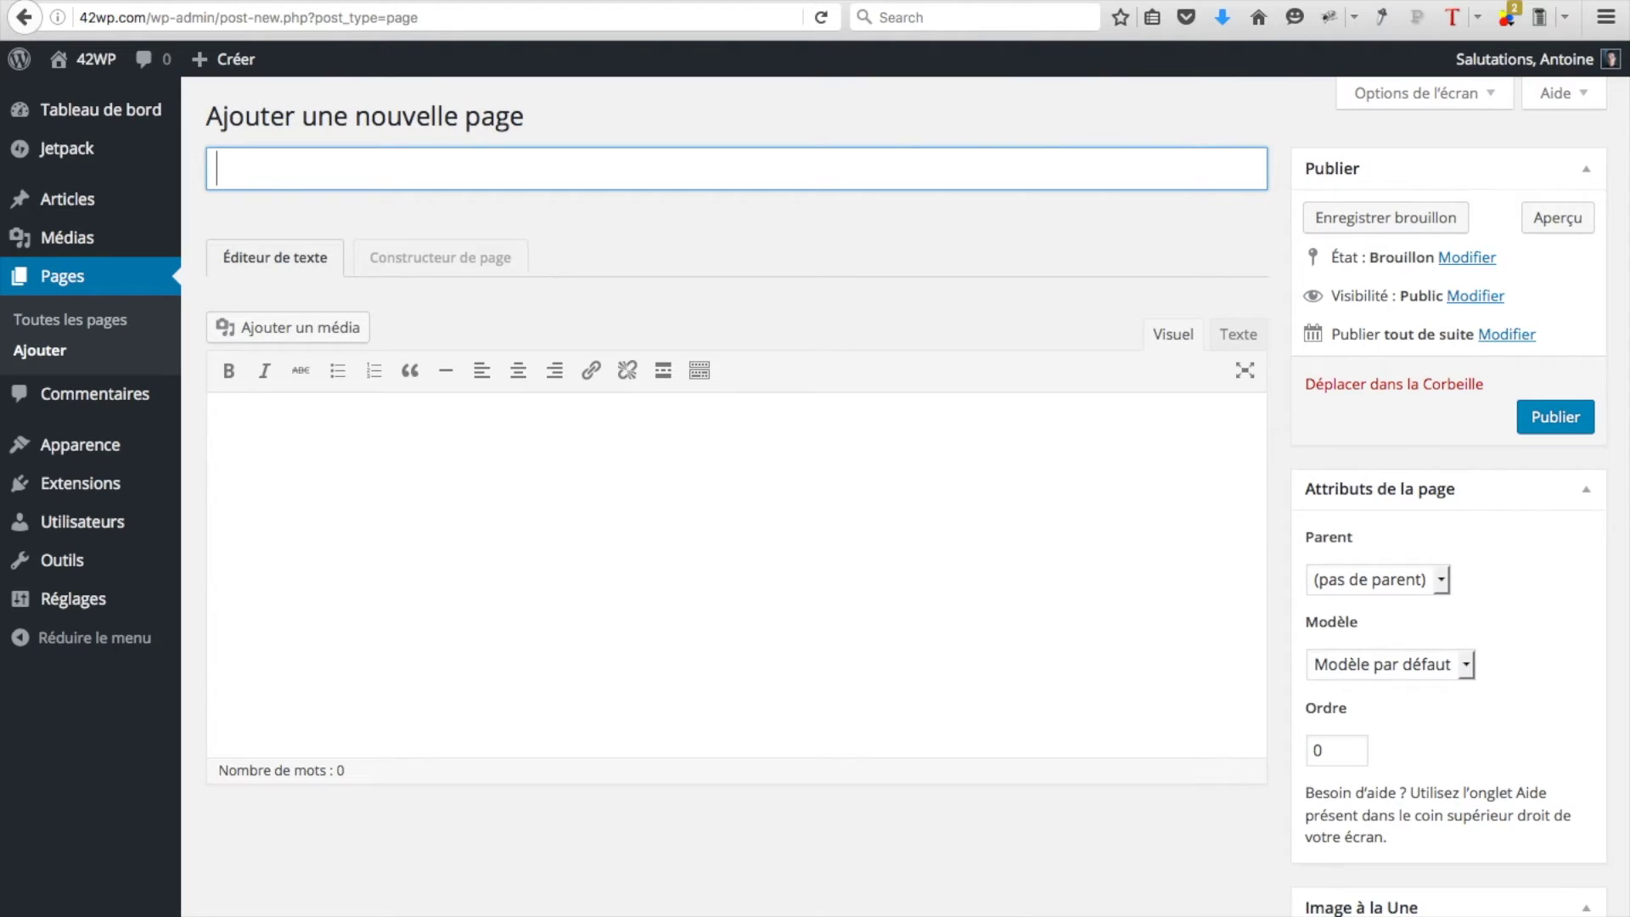
{"action": "type", "text": "Accueil"}
{"action": "left_click", "coordinate": [1568, 427]}
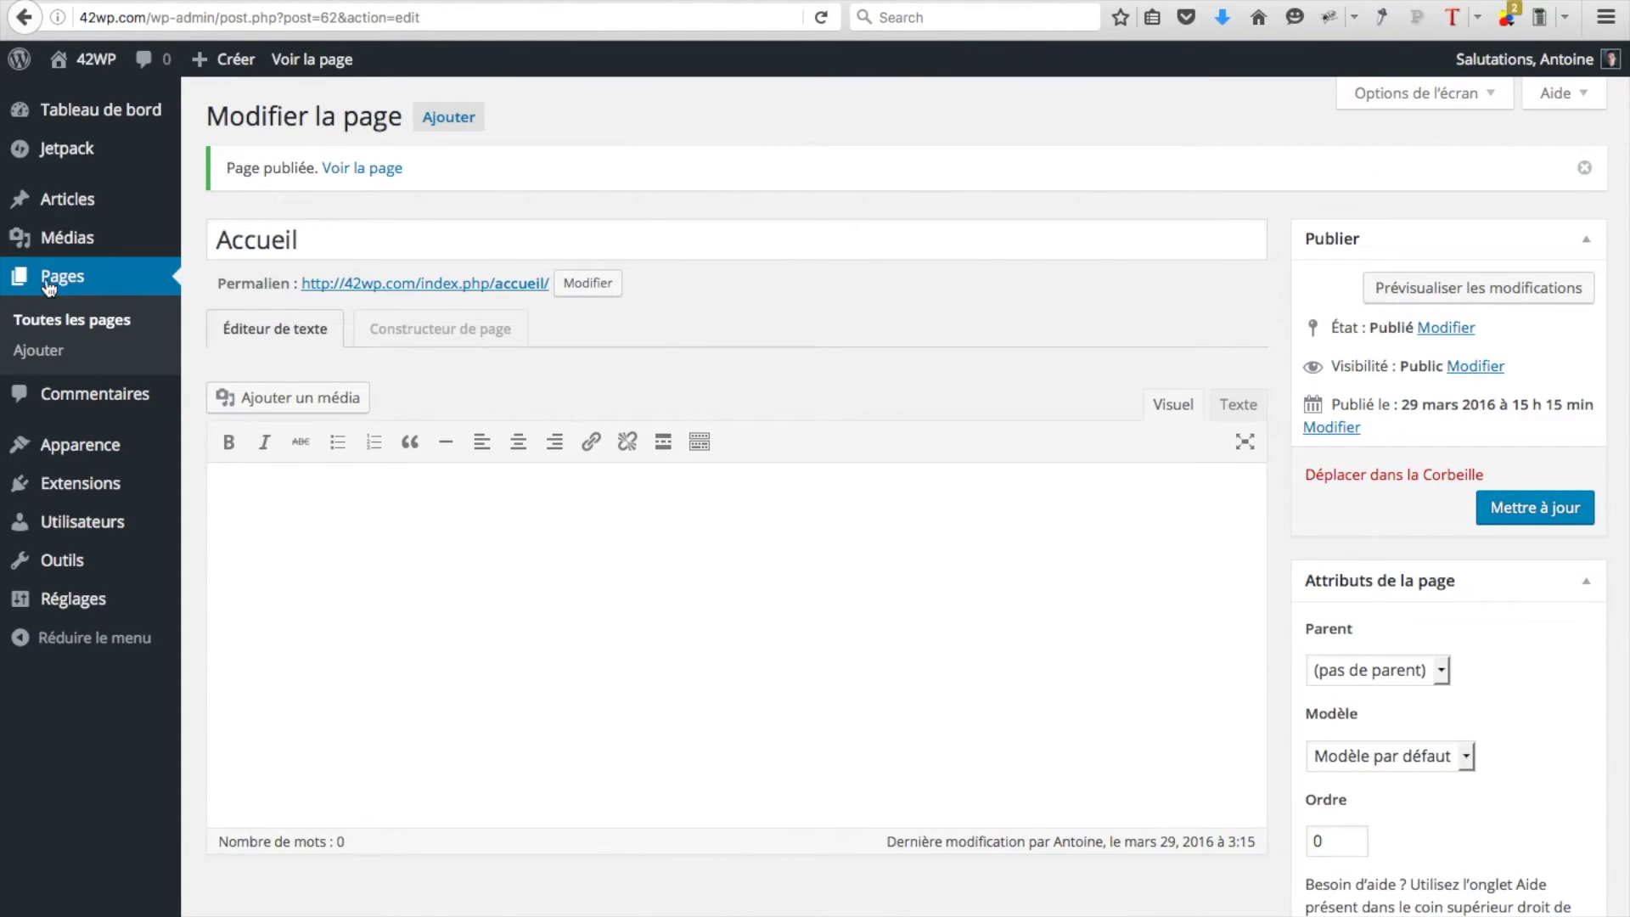
Move the ninja_forms_preview_page and Sample Page pages to the trash with one bulk action.
{"action": "left_click", "coordinate": [49, 325]}
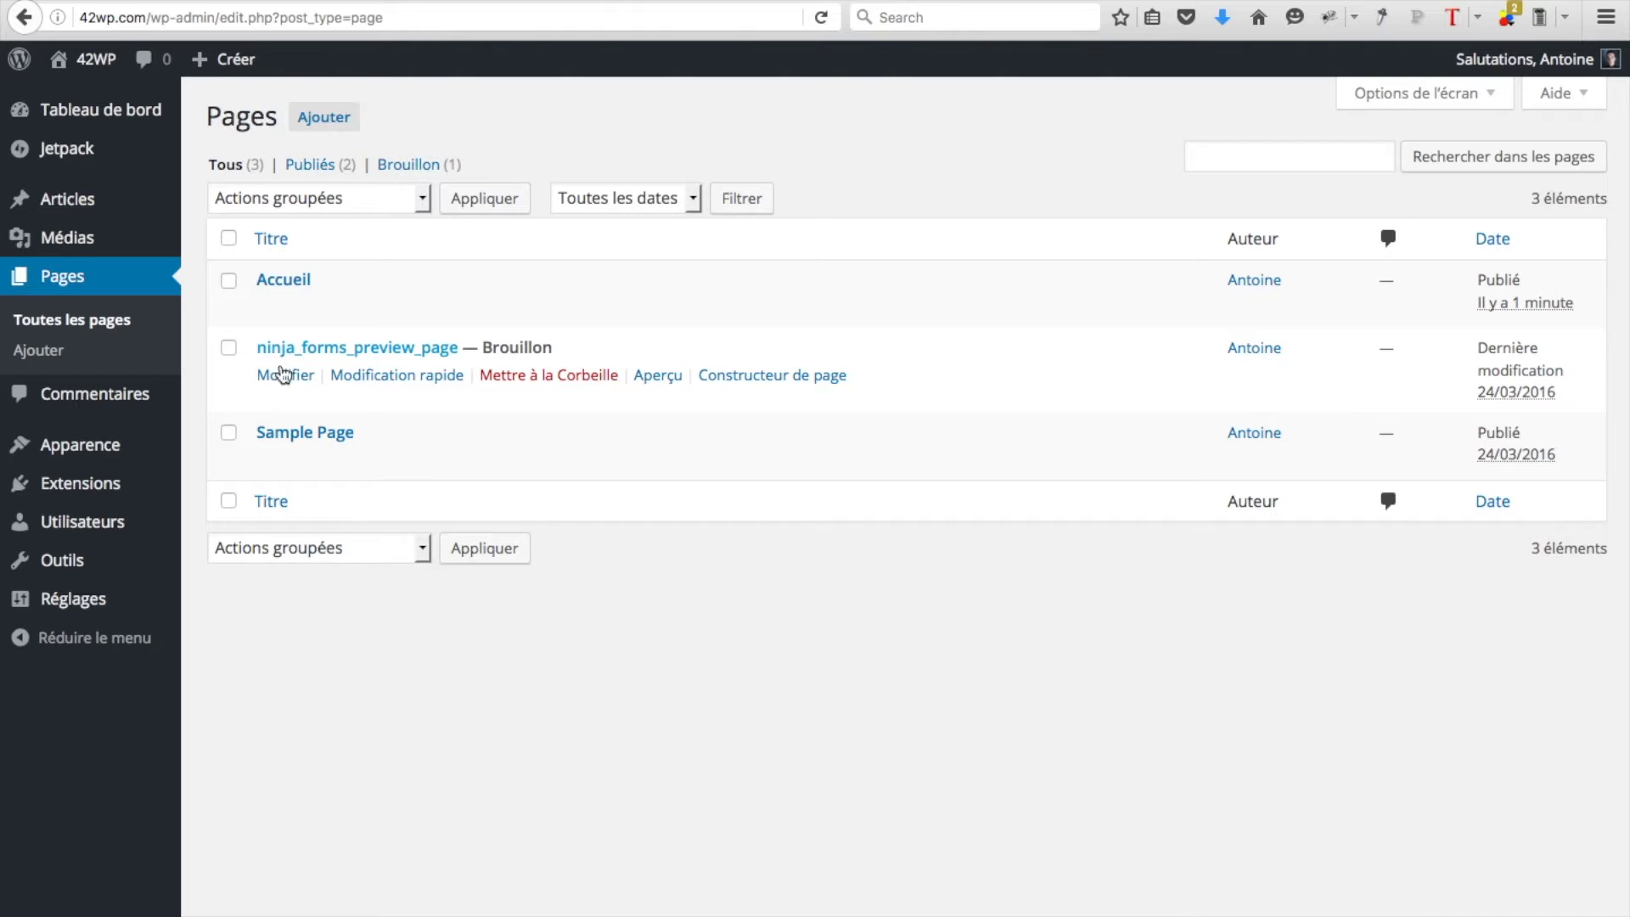
{"action": "left_click", "coordinate": [229, 349]}
{"action": "left_click", "coordinate": [228, 433]}
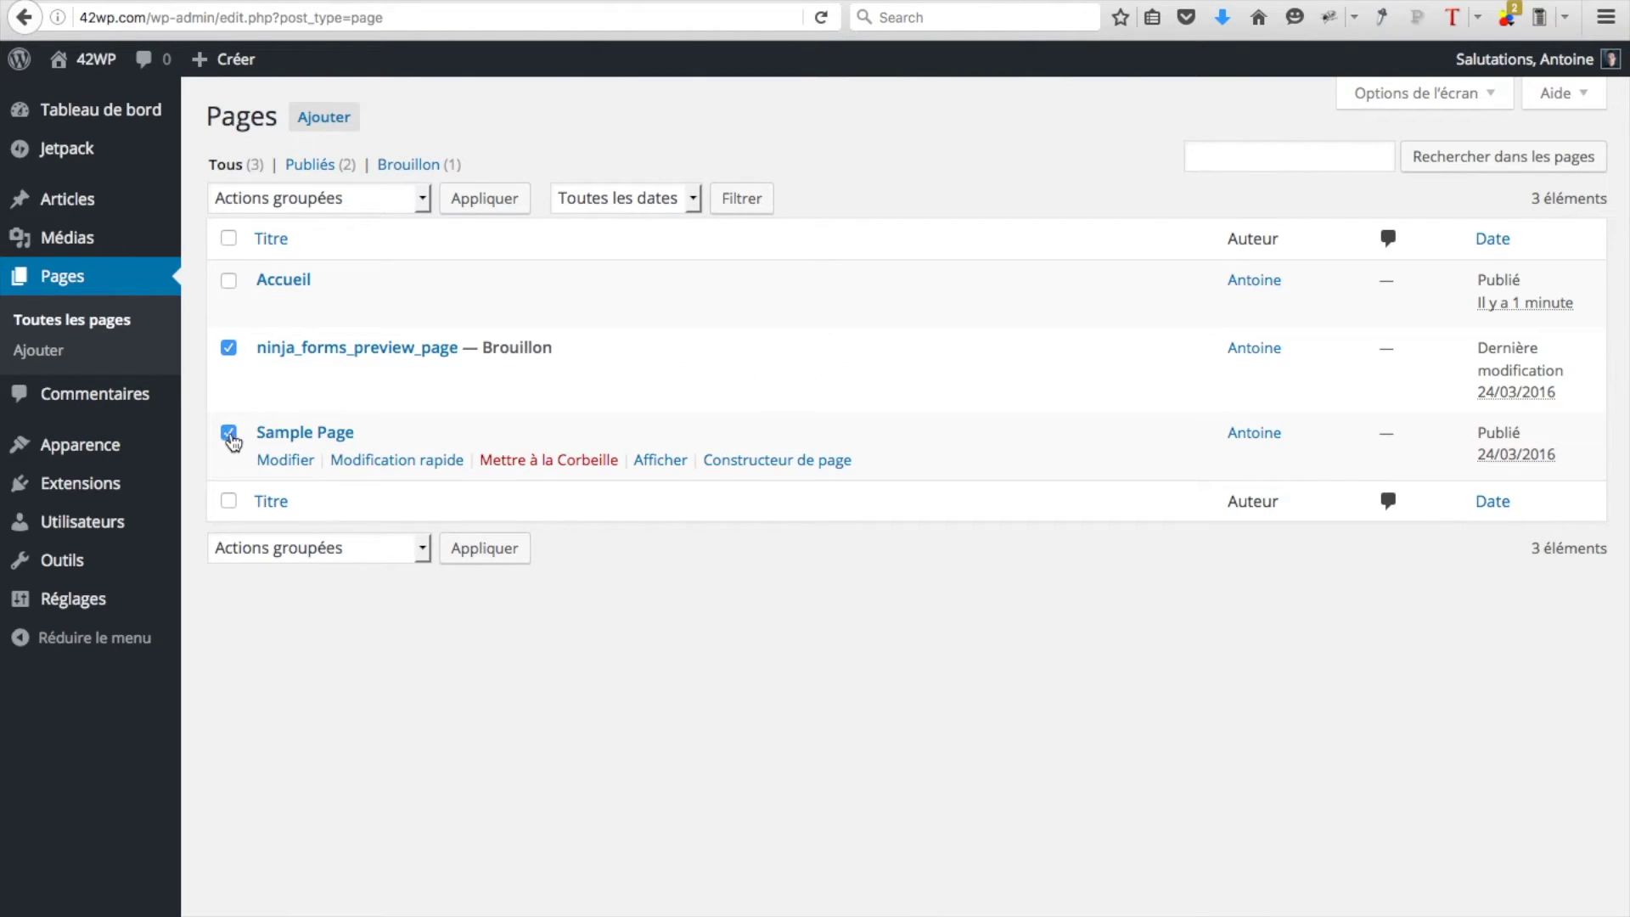
{"action": "left_click", "coordinate": [416, 201]}
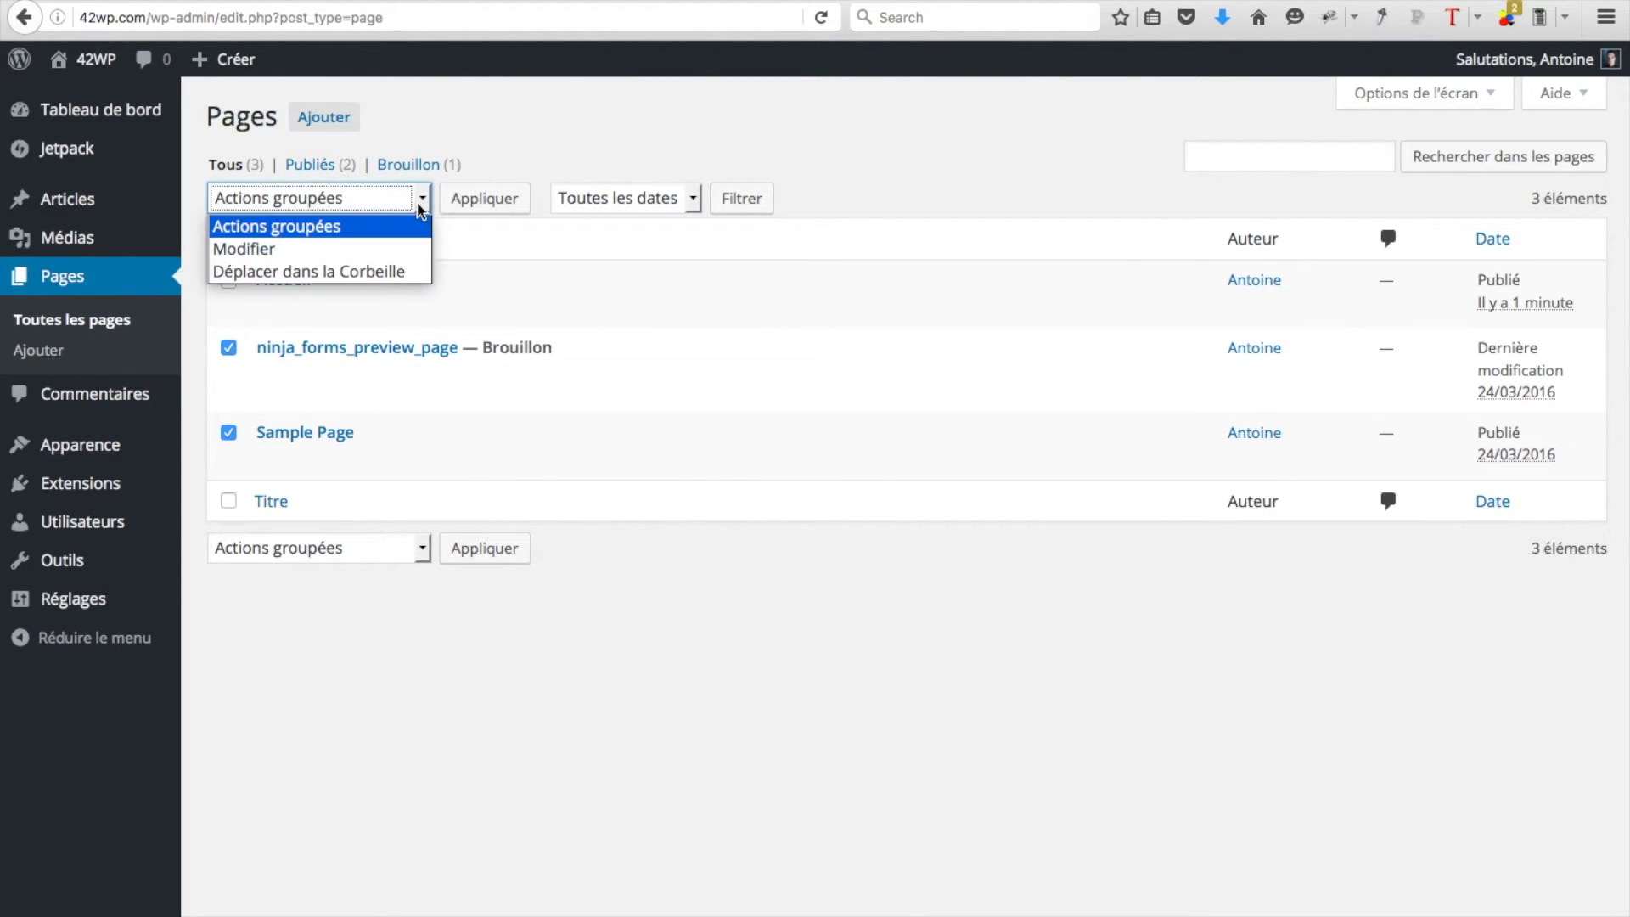
{"action": "left_click", "coordinate": [348, 272]}
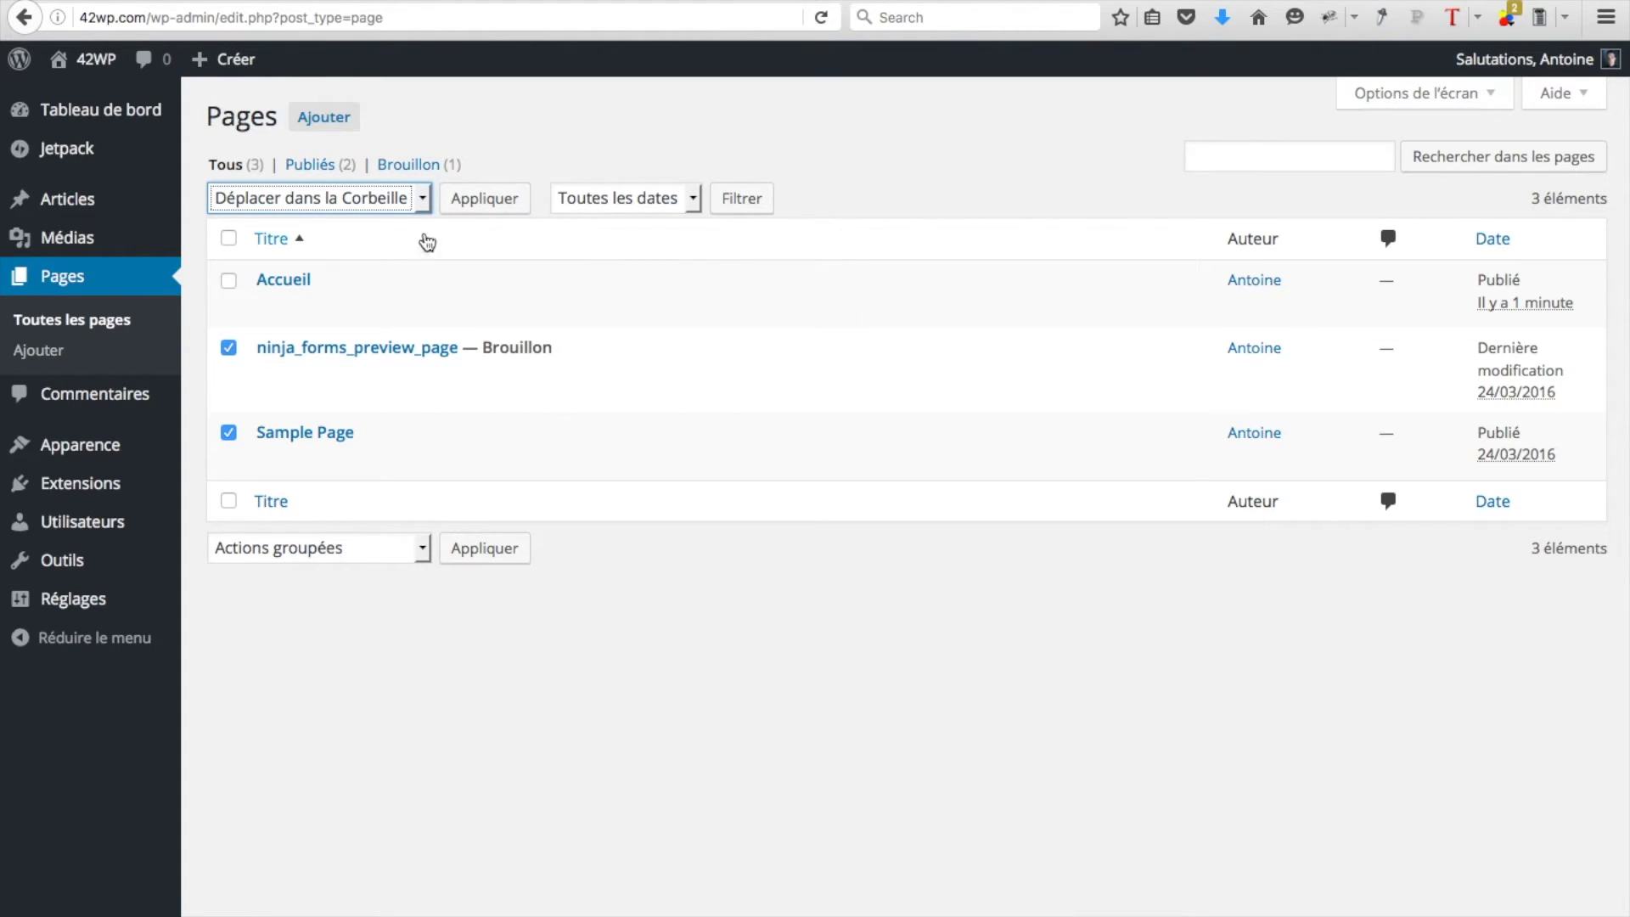
{"action": "left_click", "coordinate": [473, 200]}
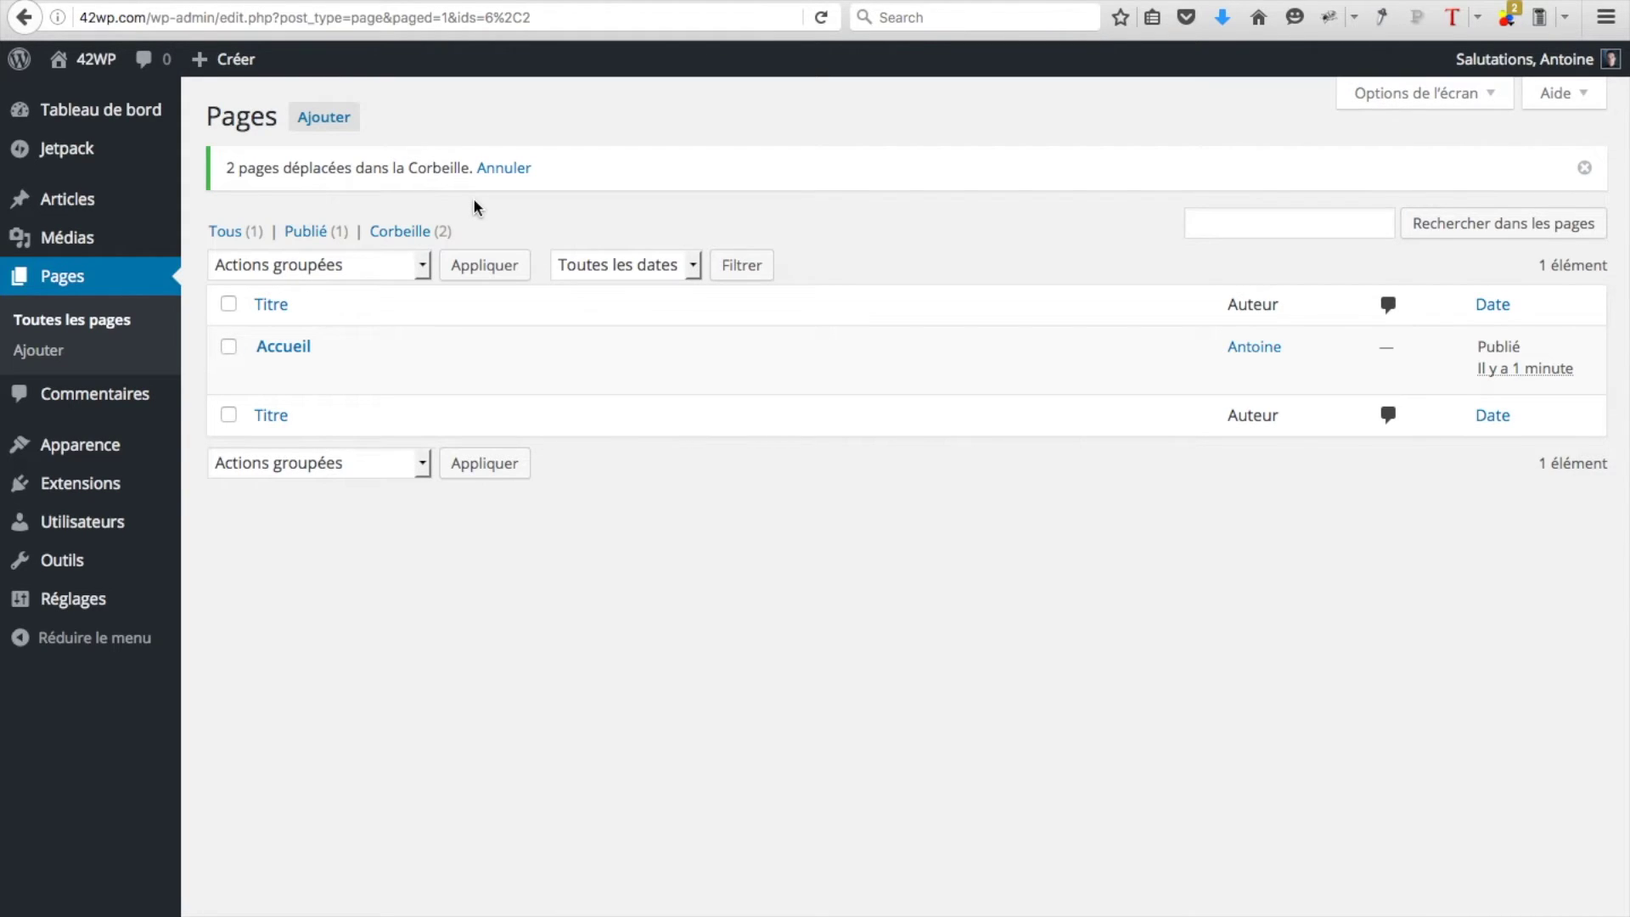
Set the site's home page to the static page Accueil in the reading settings and save the changes.
{"action": "left_click", "coordinate": [65, 605]}
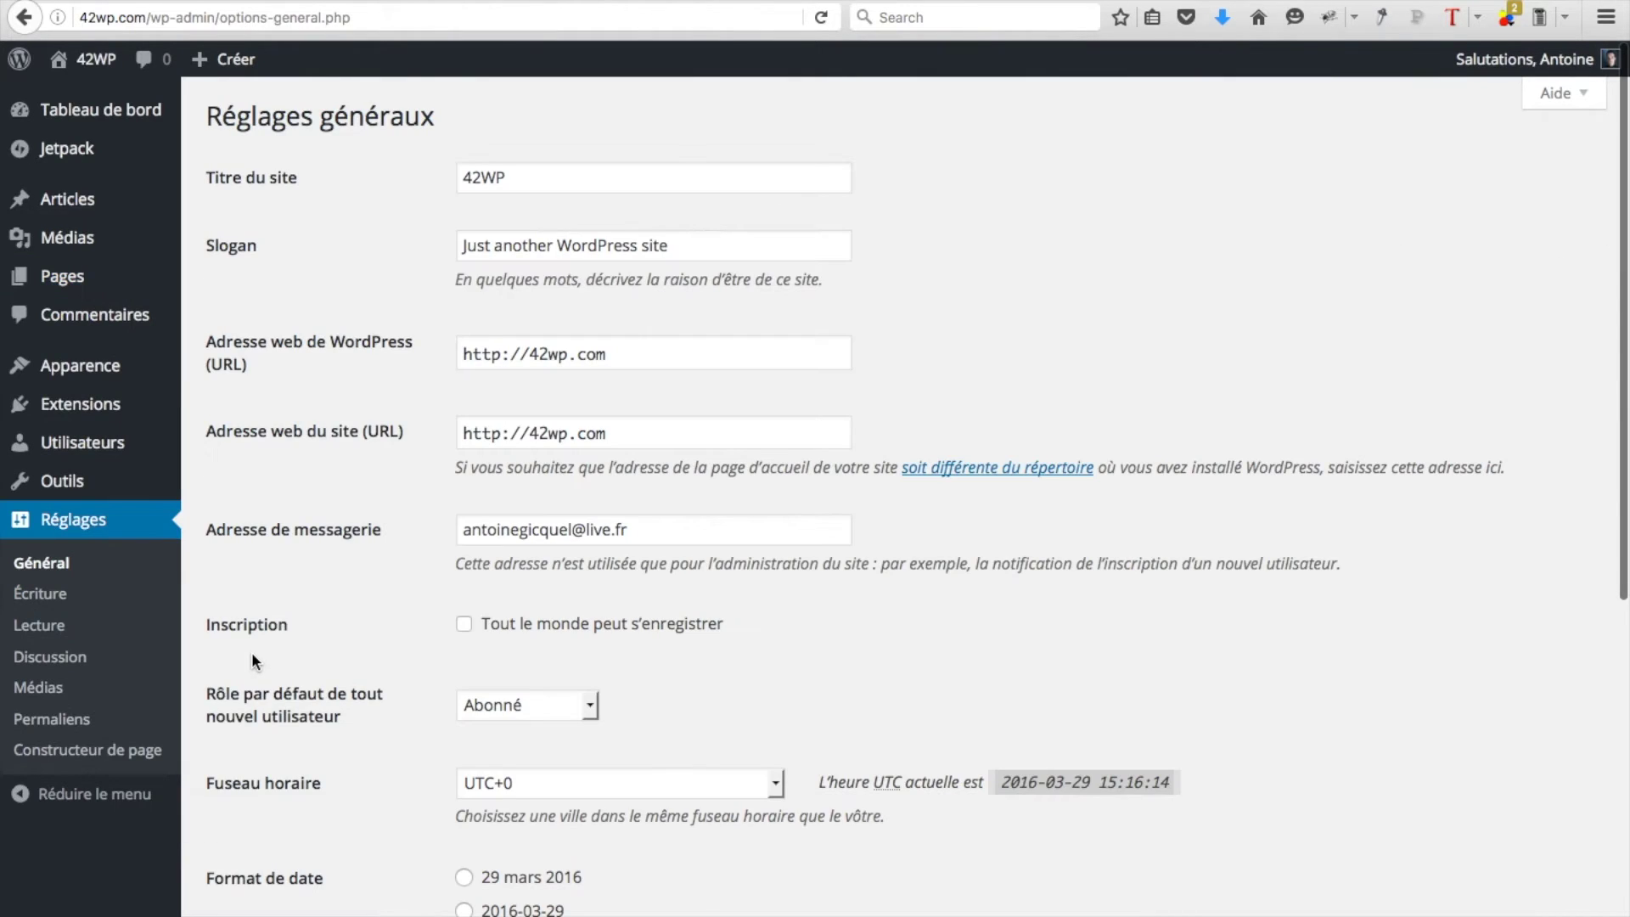
{"action": "left_click", "coordinate": [88, 628]}
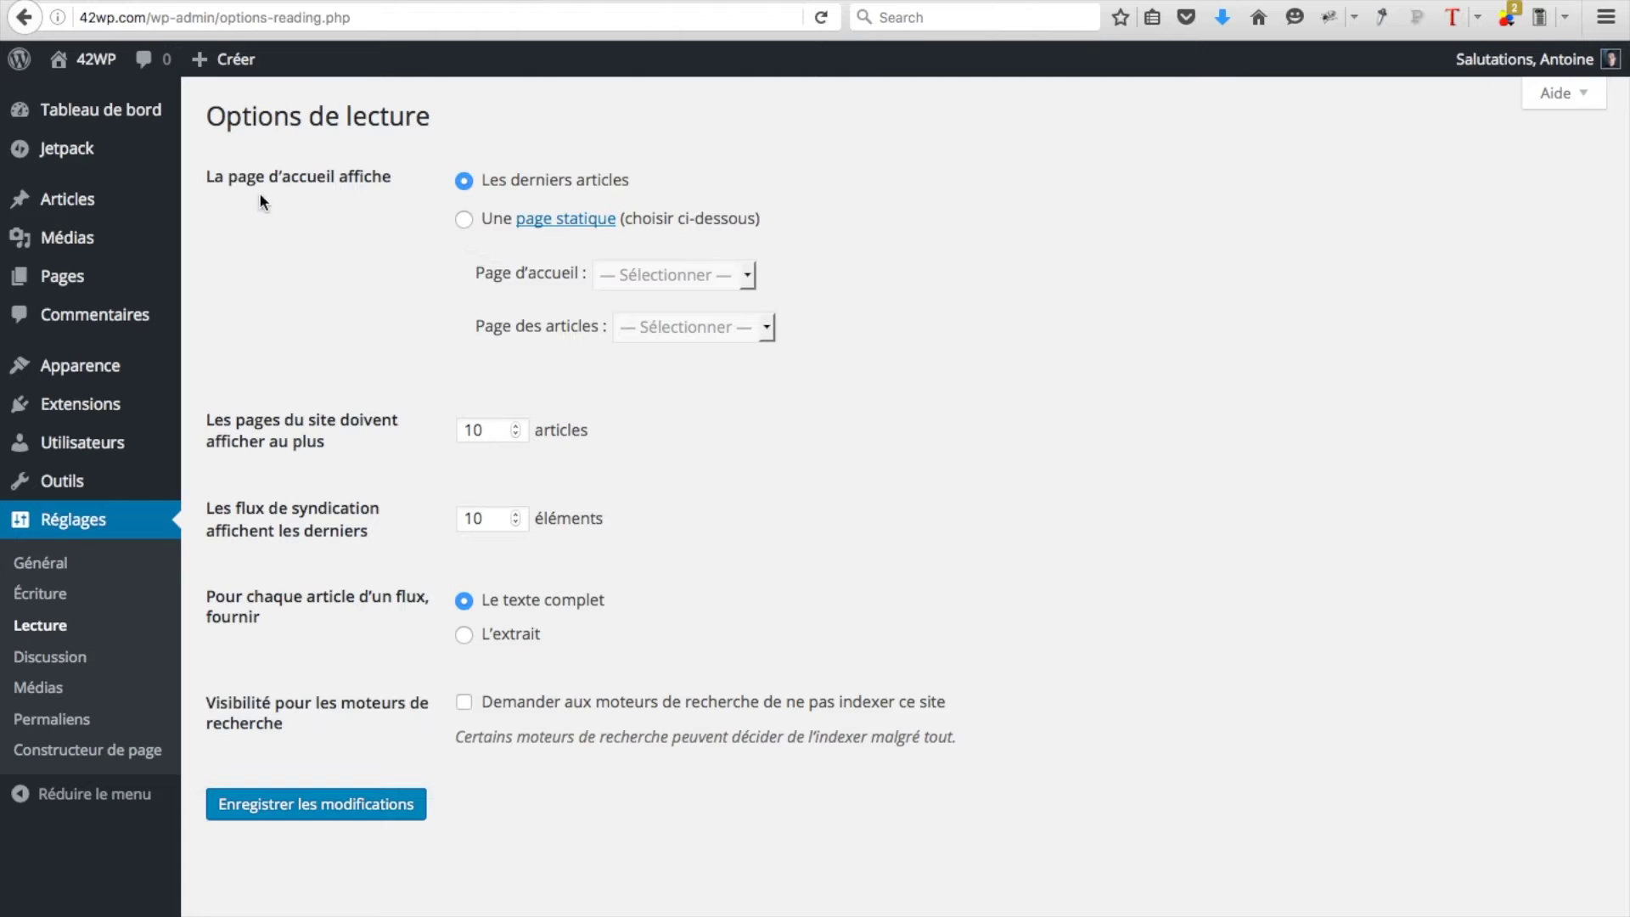
{"action": "left_click", "coordinate": [464, 220]}
{"action": "left_click", "coordinate": [698, 273]}
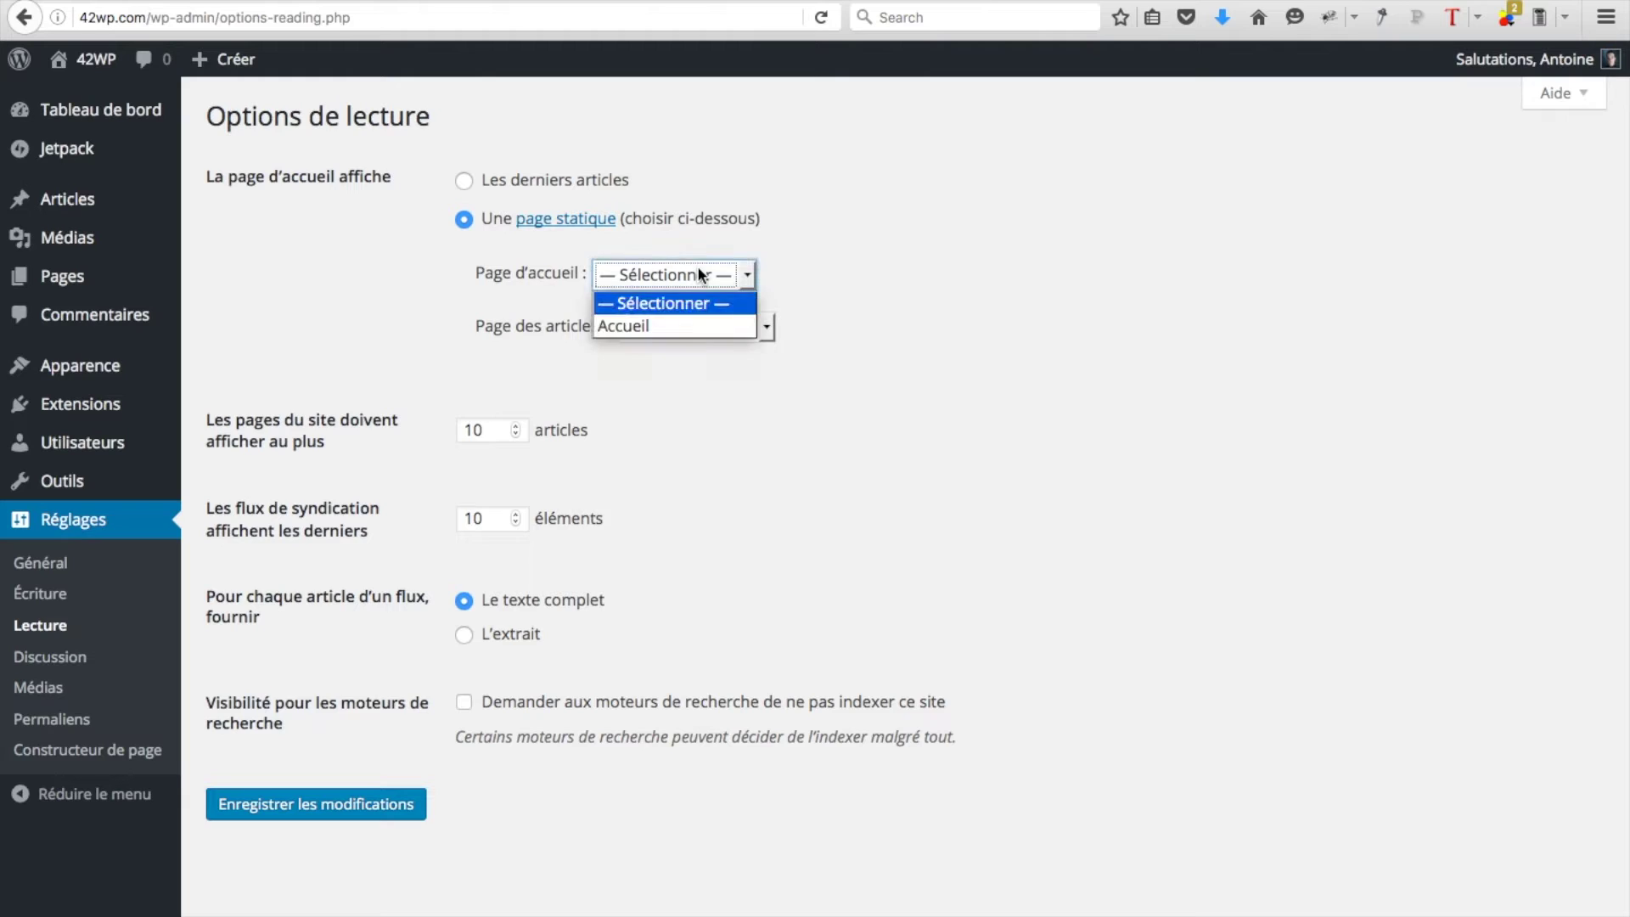
{"action": "left_click", "coordinate": [635, 321]}
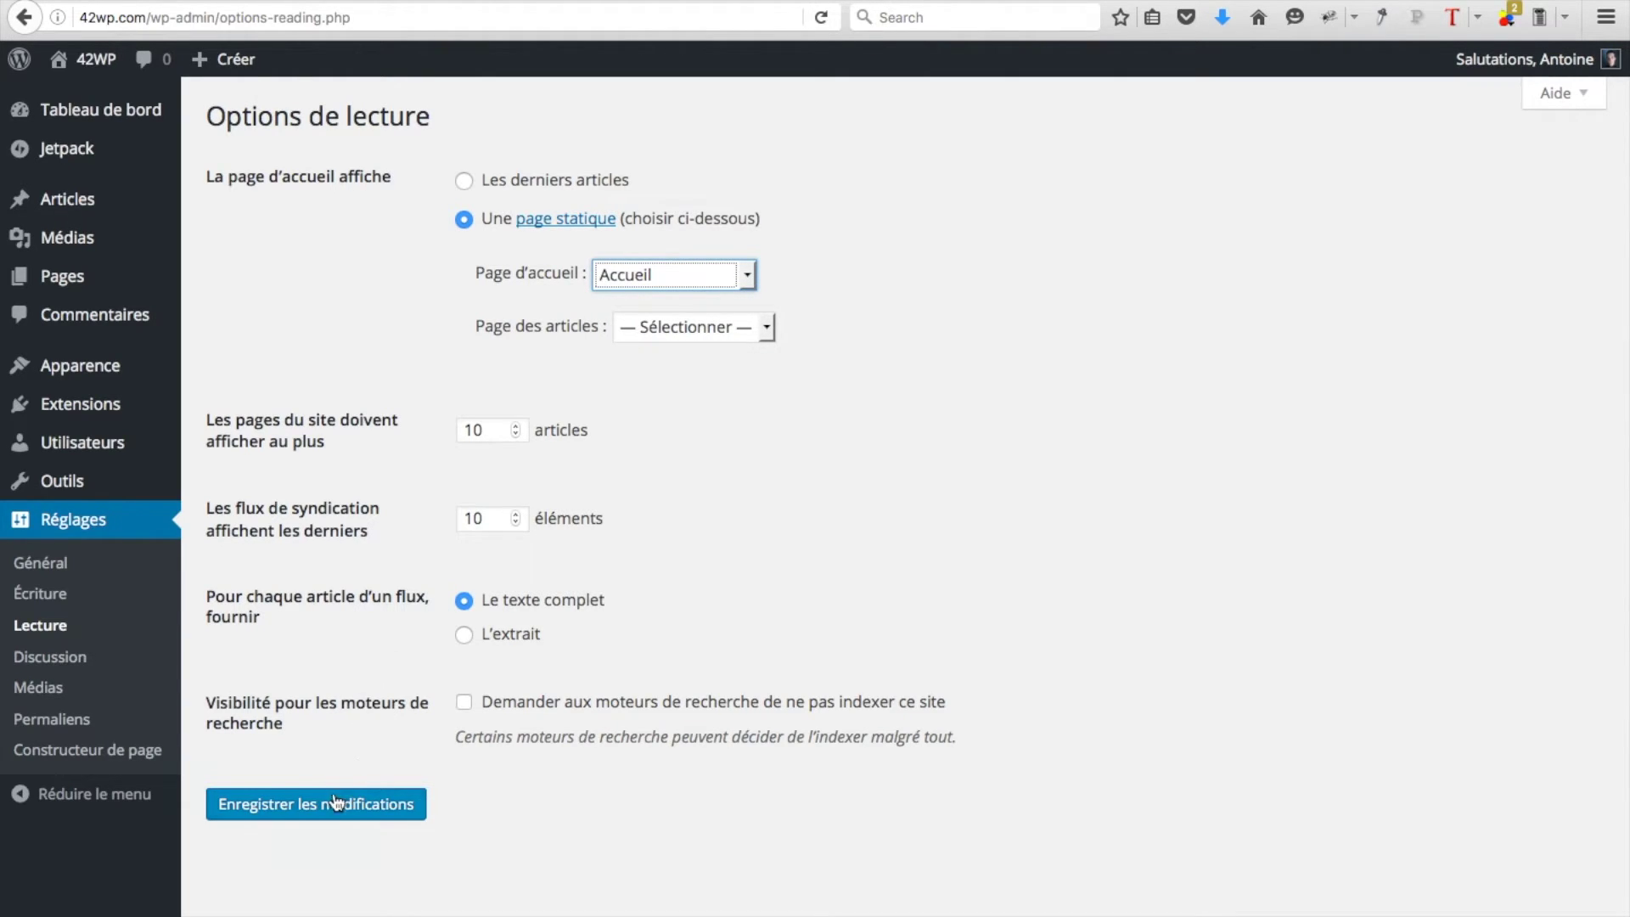
{"action": "left_click", "coordinate": [314, 816]}
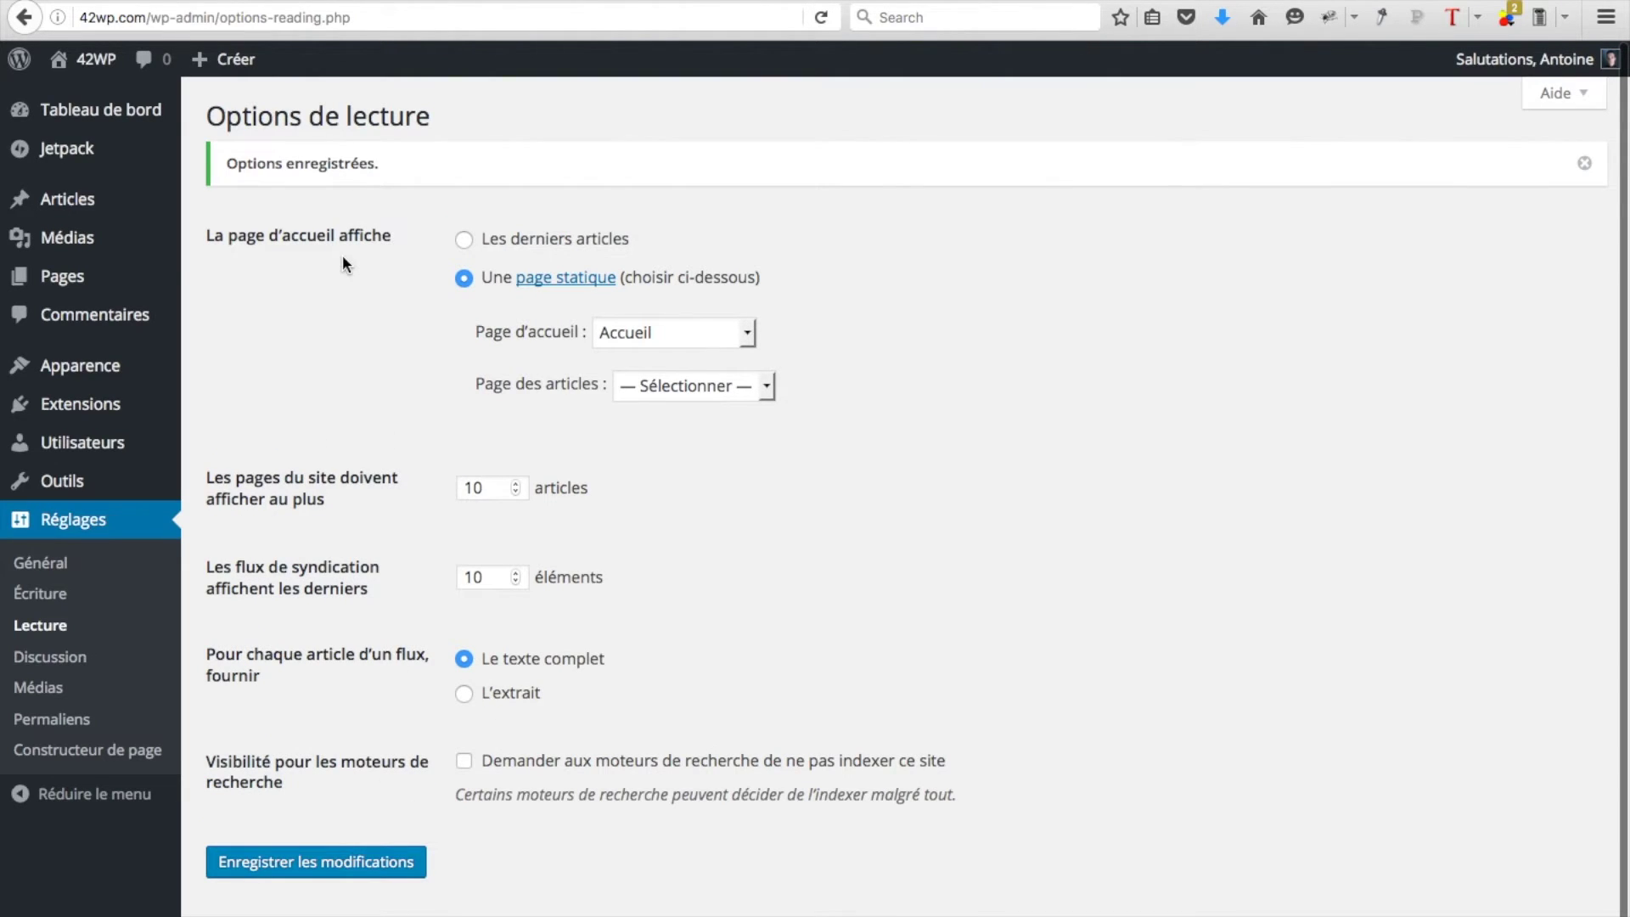
View the public home page and look at the Accueil page's editing screen before returning to the site.
{"action": "mouse_move", "coordinate": [97, 66]}
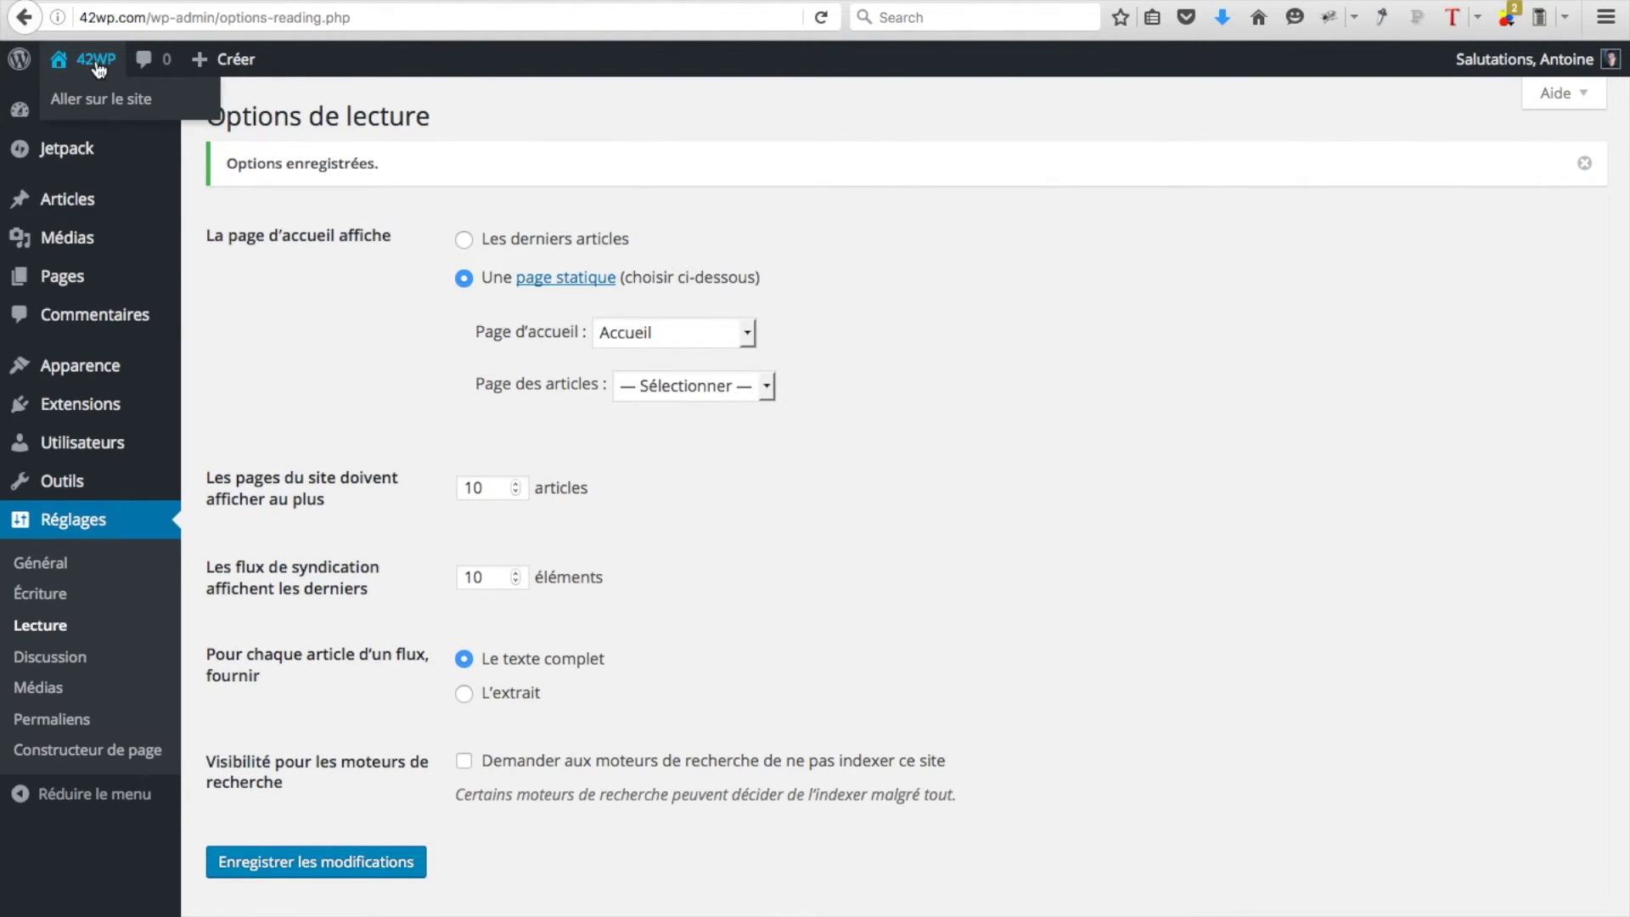
{"action": "left_click", "coordinate": [79, 101]}
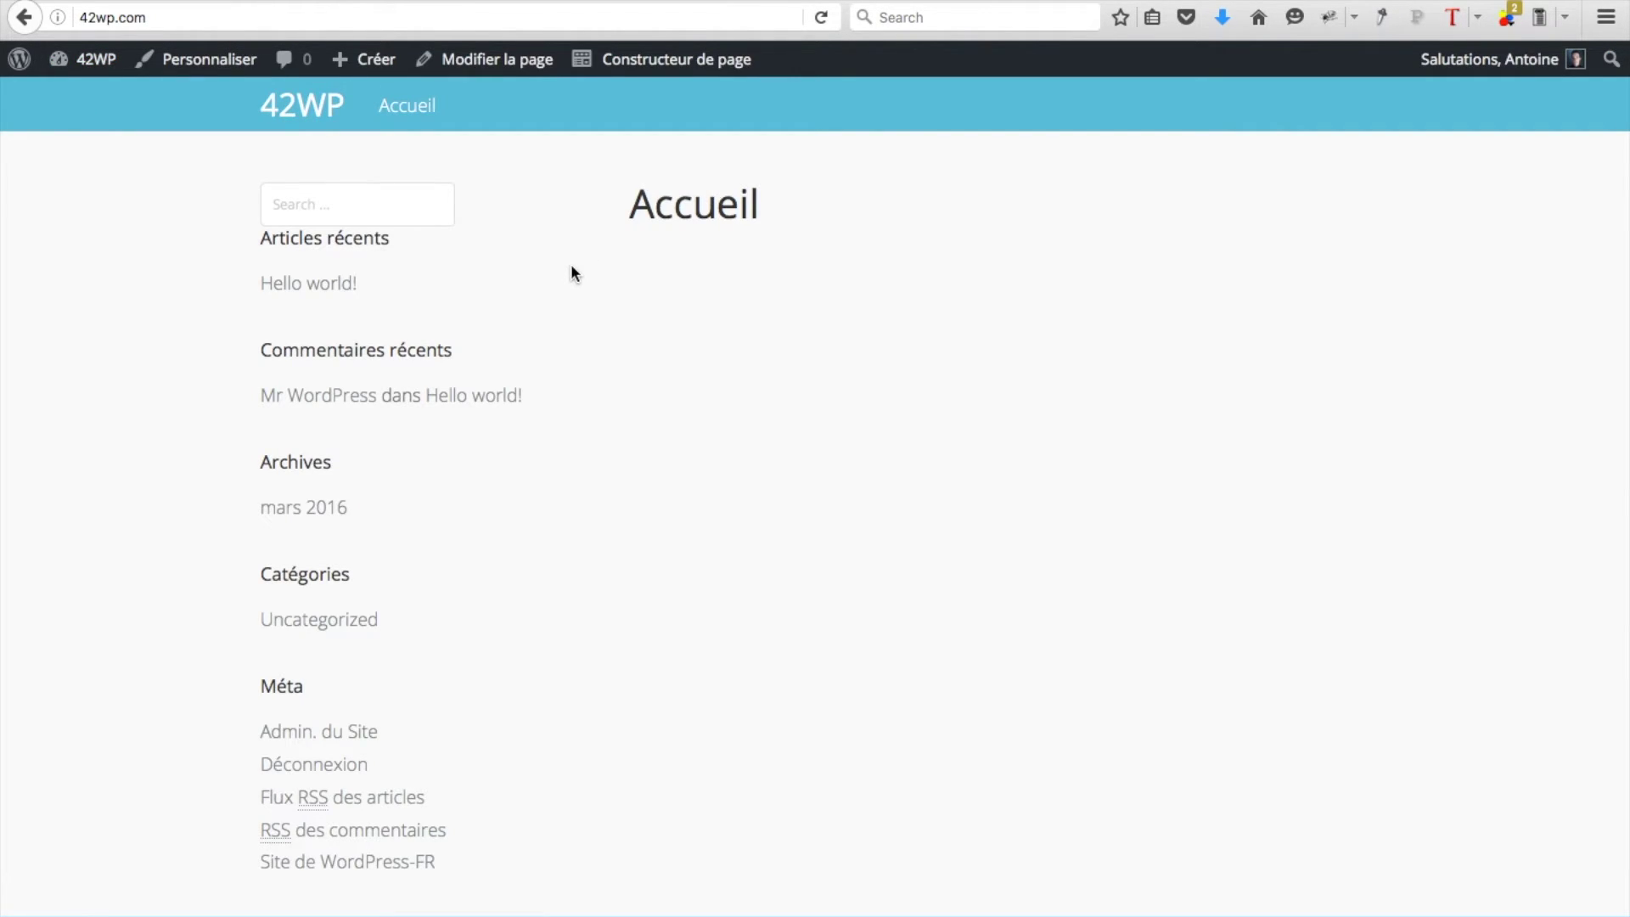
{"action": "left_click", "coordinate": [507, 71]}
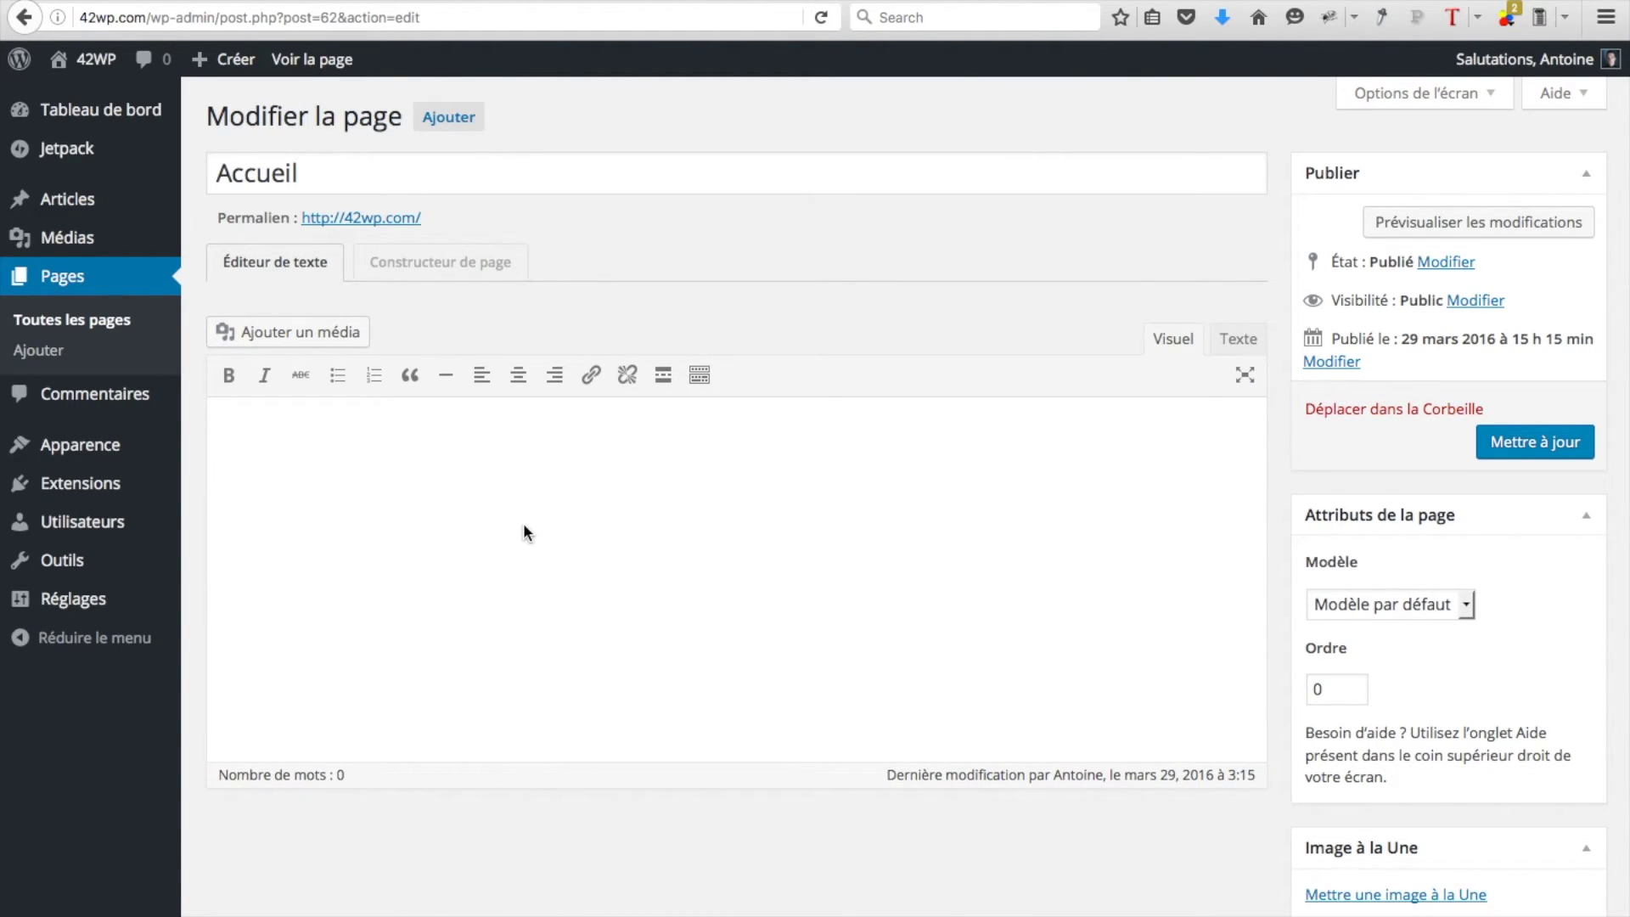
{"action": "key", "text": "super+Left"}
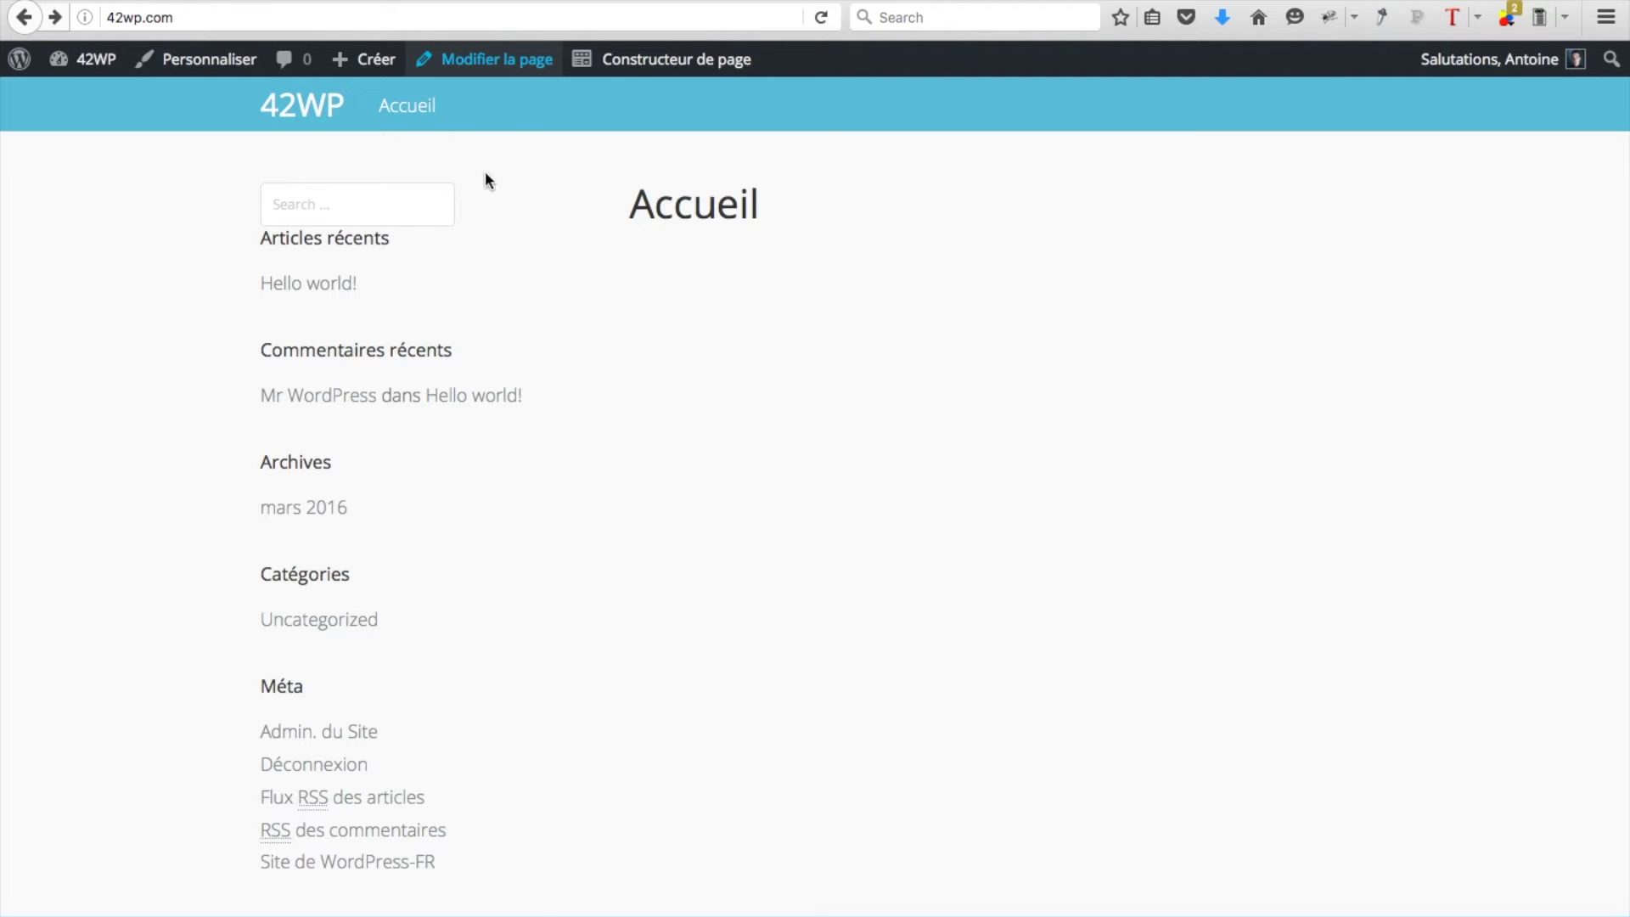
Edit the Accueil page, assign it the Full Width Page template and update the page.
{"action": "left_click", "coordinate": [527, 68]}
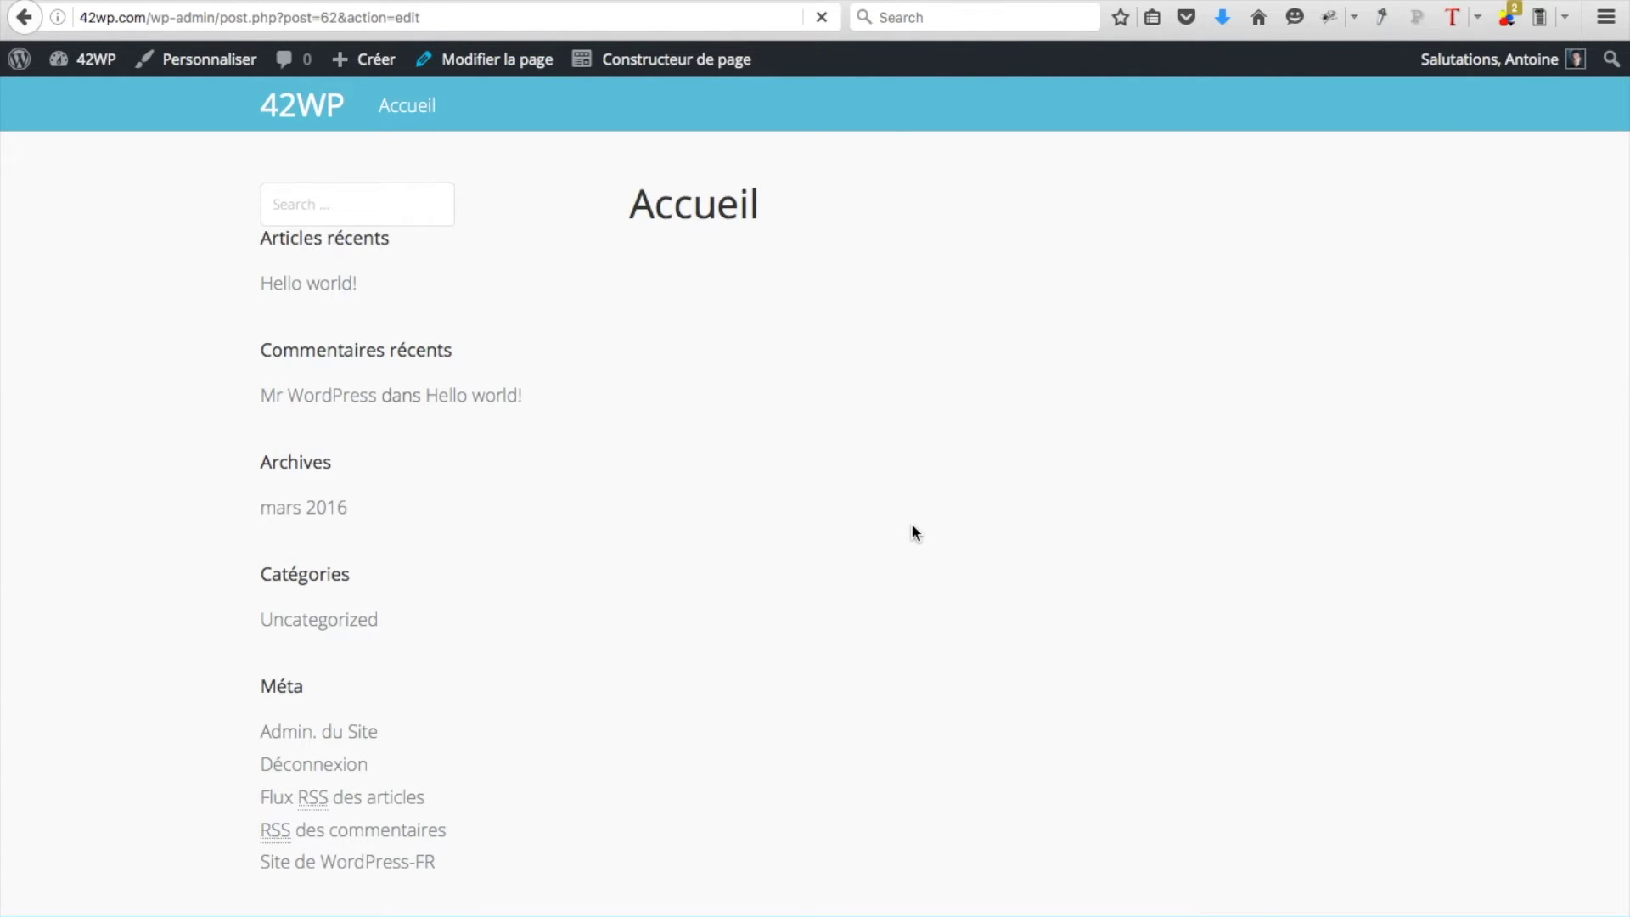
{"action": "left_click", "coordinate": [1389, 604]}
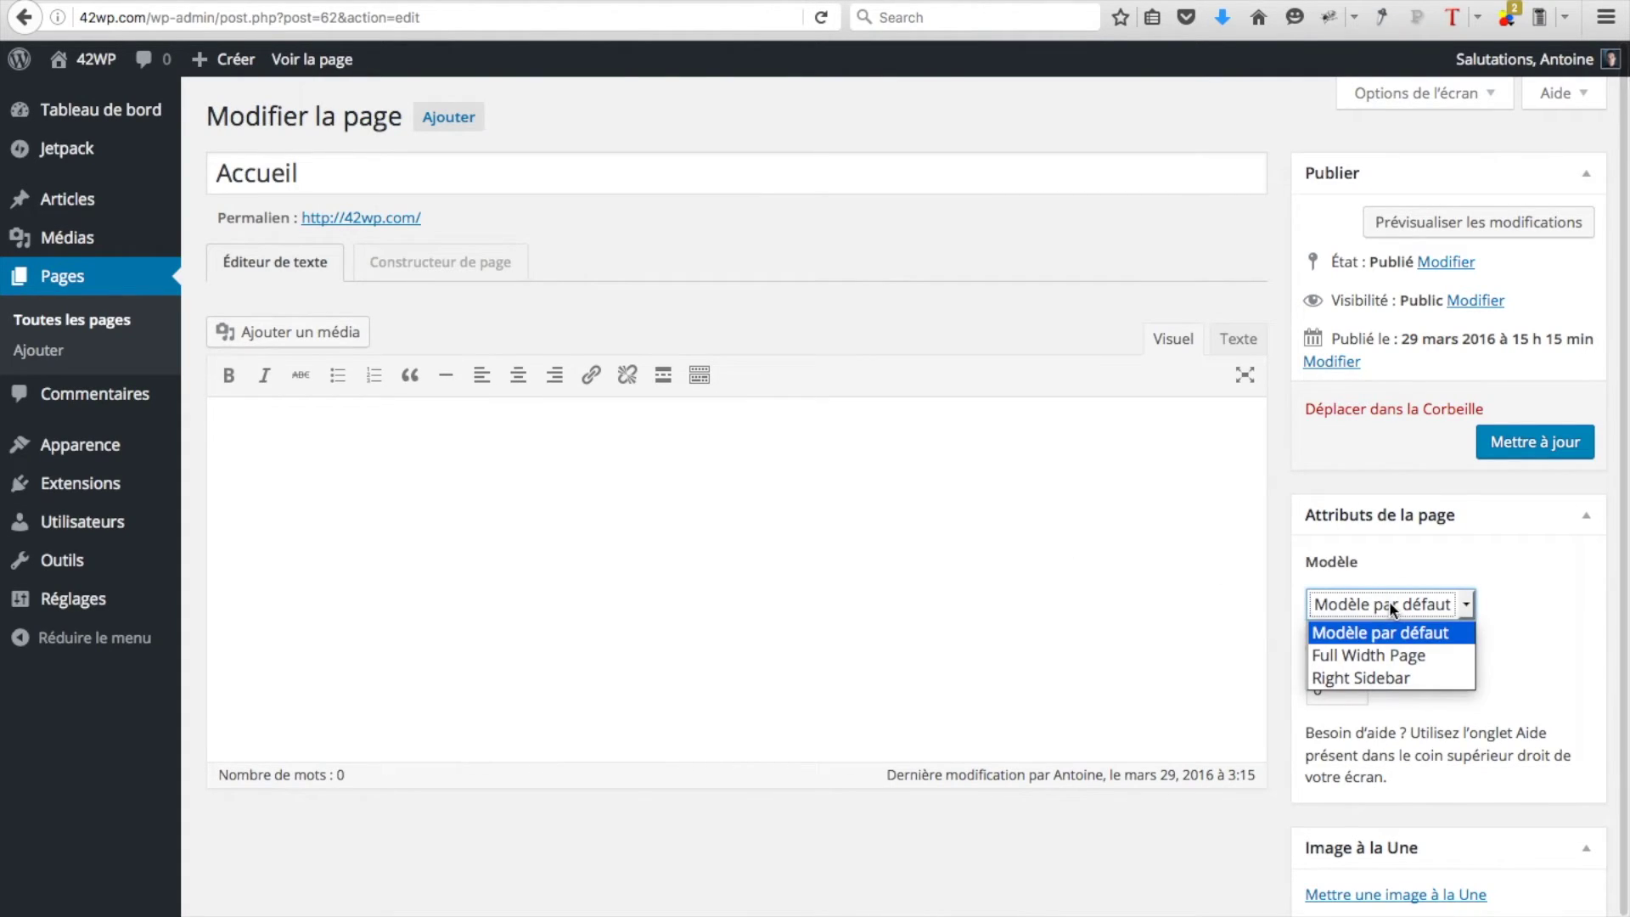
{"action": "left_click", "coordinate": [1382, 660]}
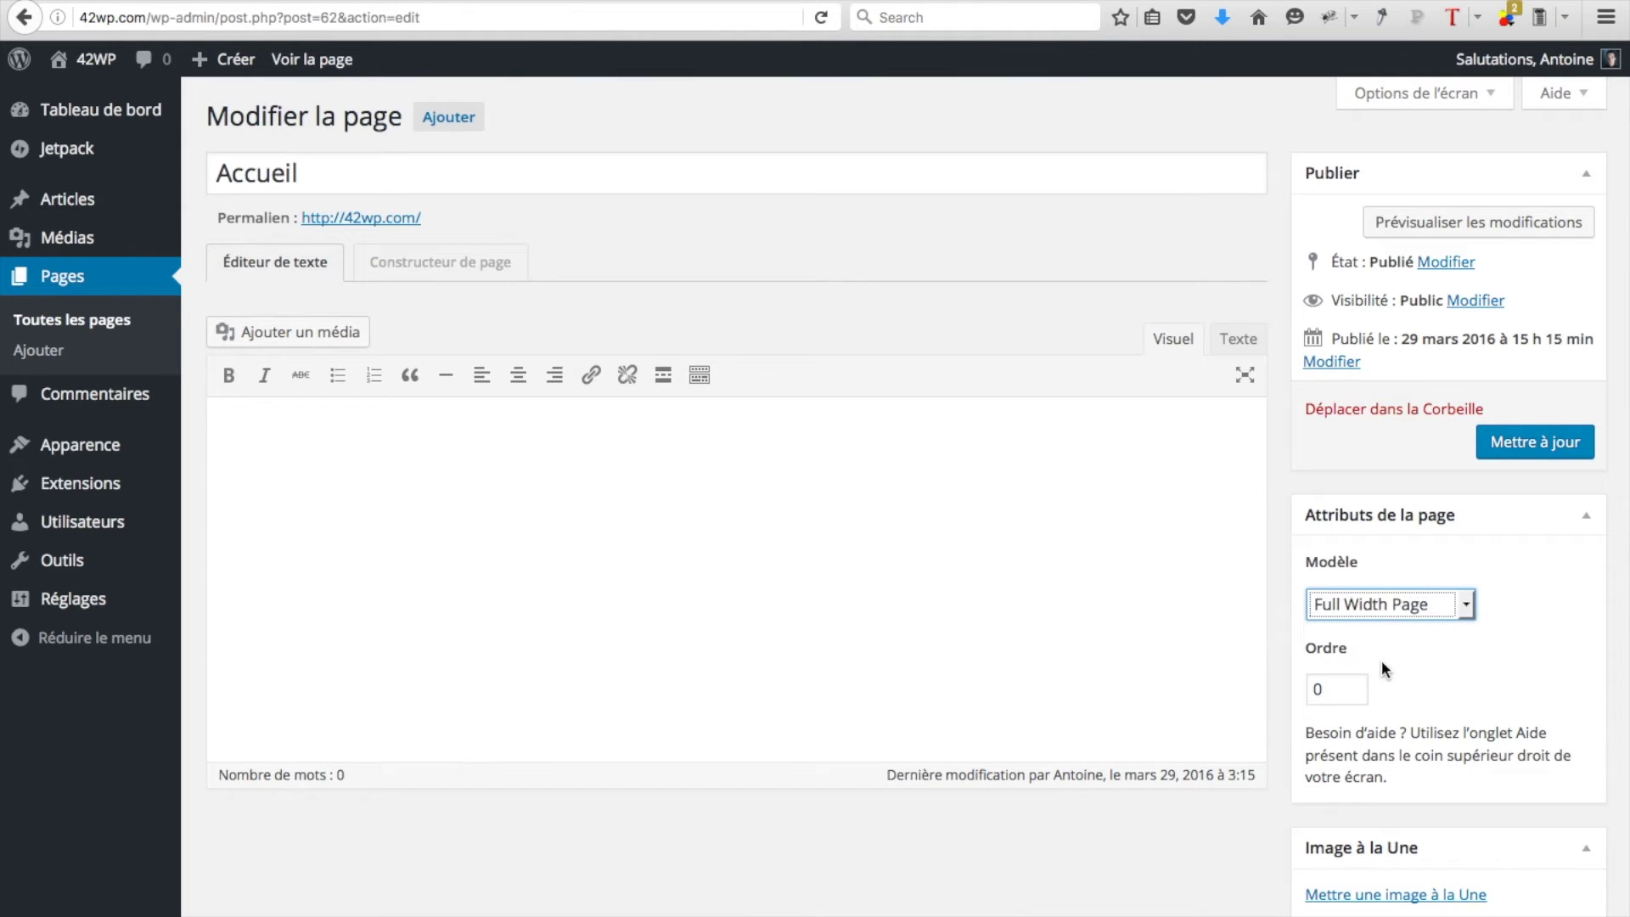
{"action": "left_click", "coordinate": [1531, 450]}
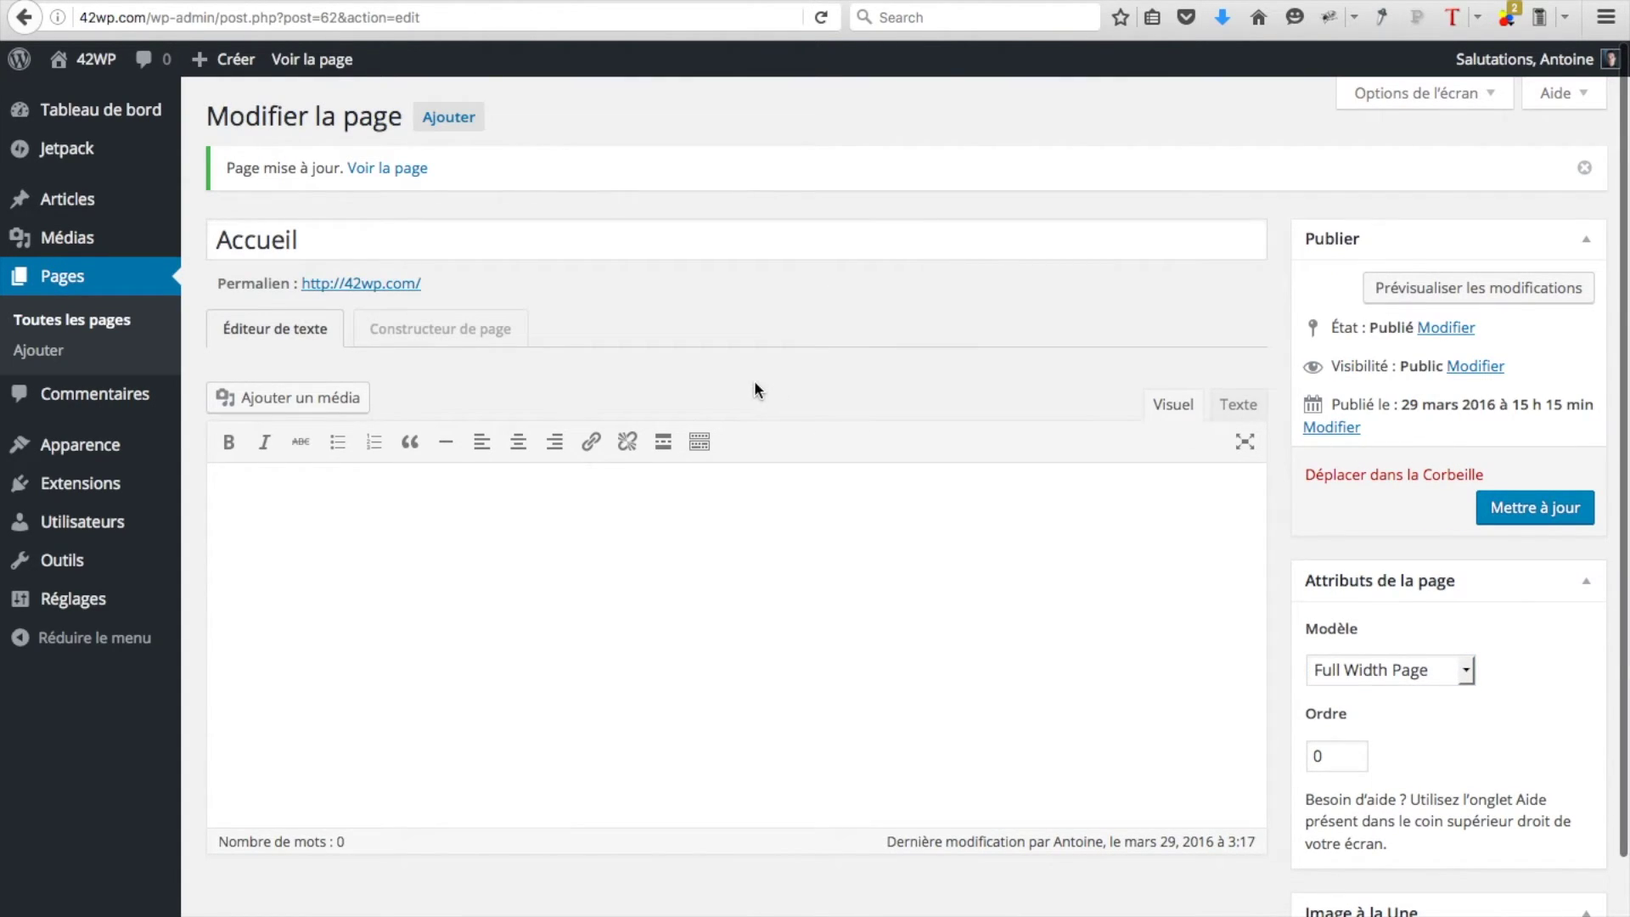
Open the Accueil page in the page builder without the guided tour and insert the Hero Explore content block.
{"action": "left_click", "coordinate": [448, 339]}
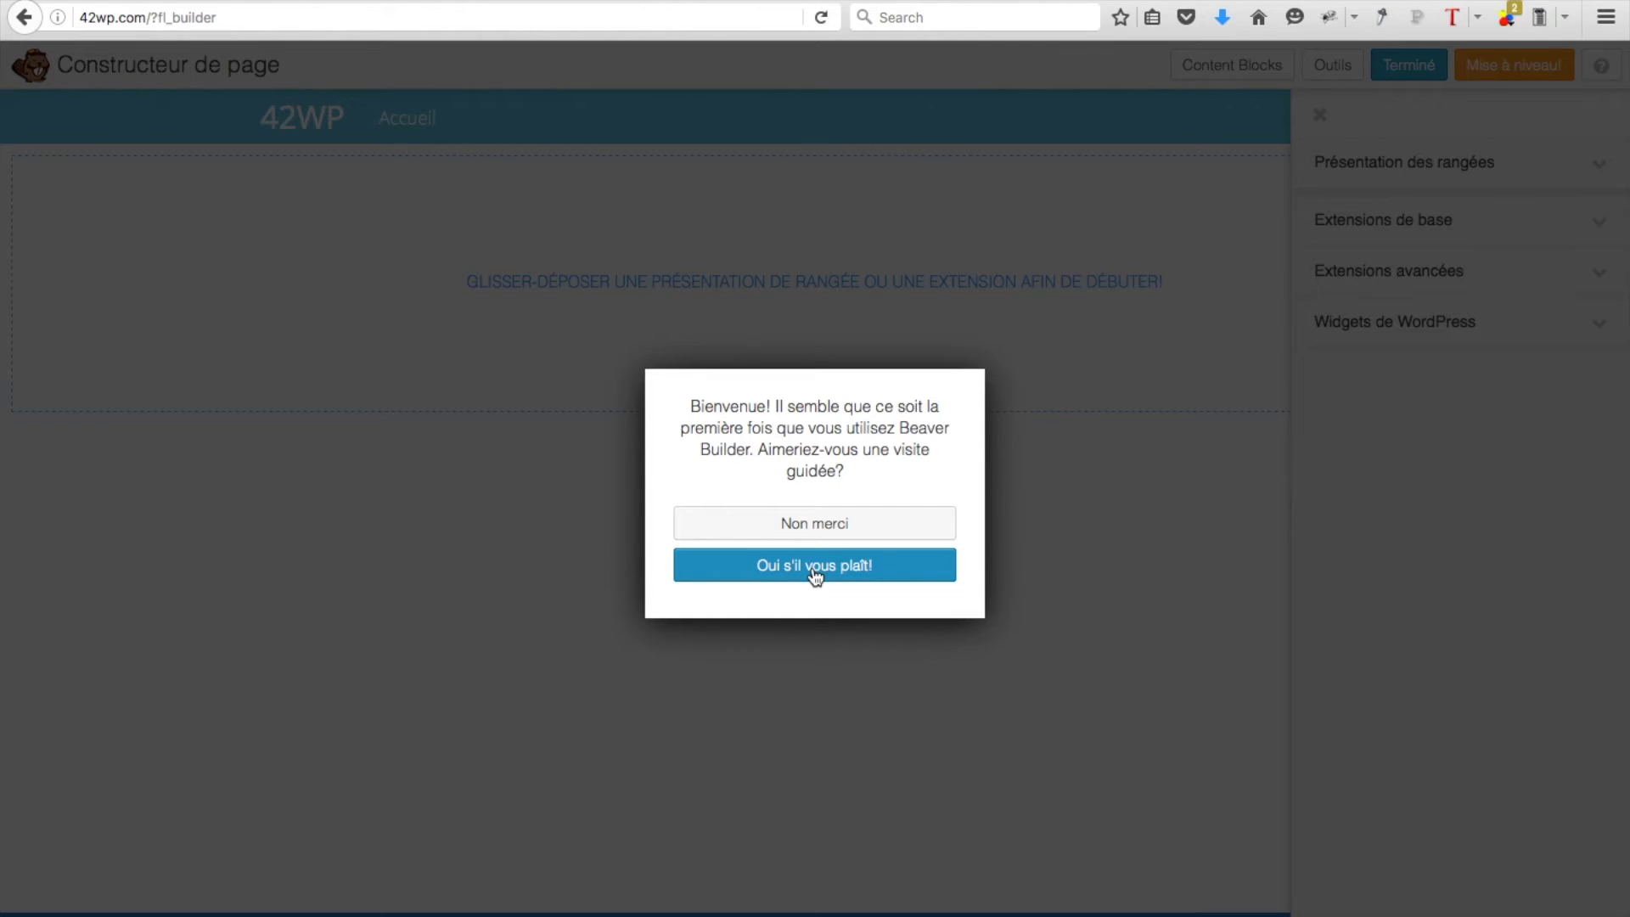
{"action": "left_click", "coordinate": [796, 525]}
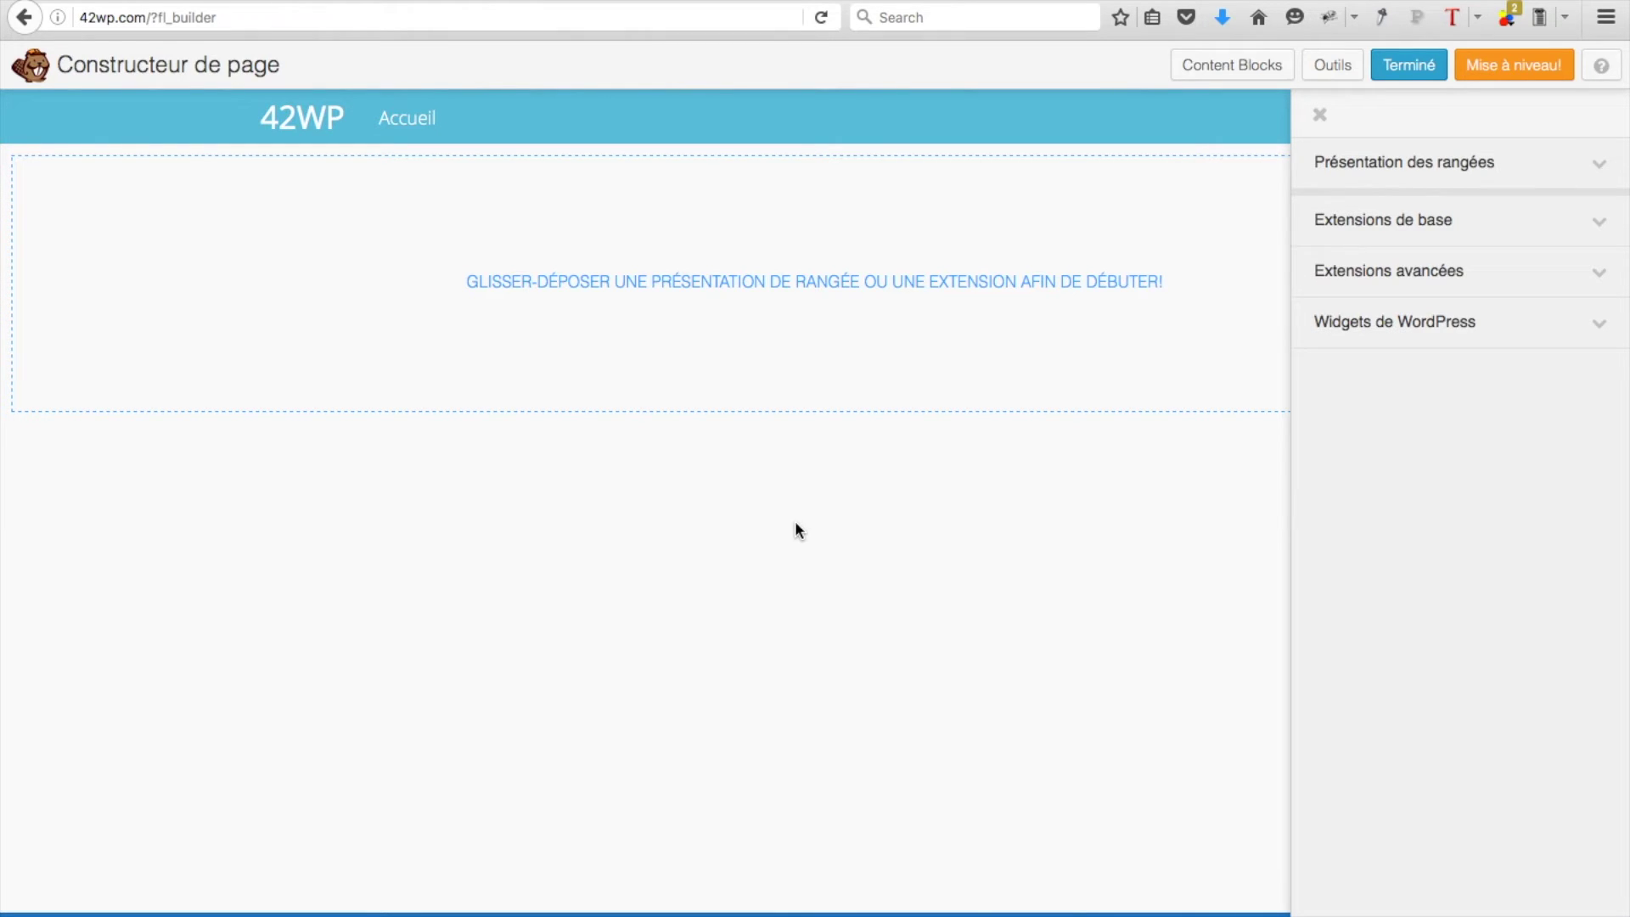
{"action": "left_click", "coordinate": [1226, 83]}
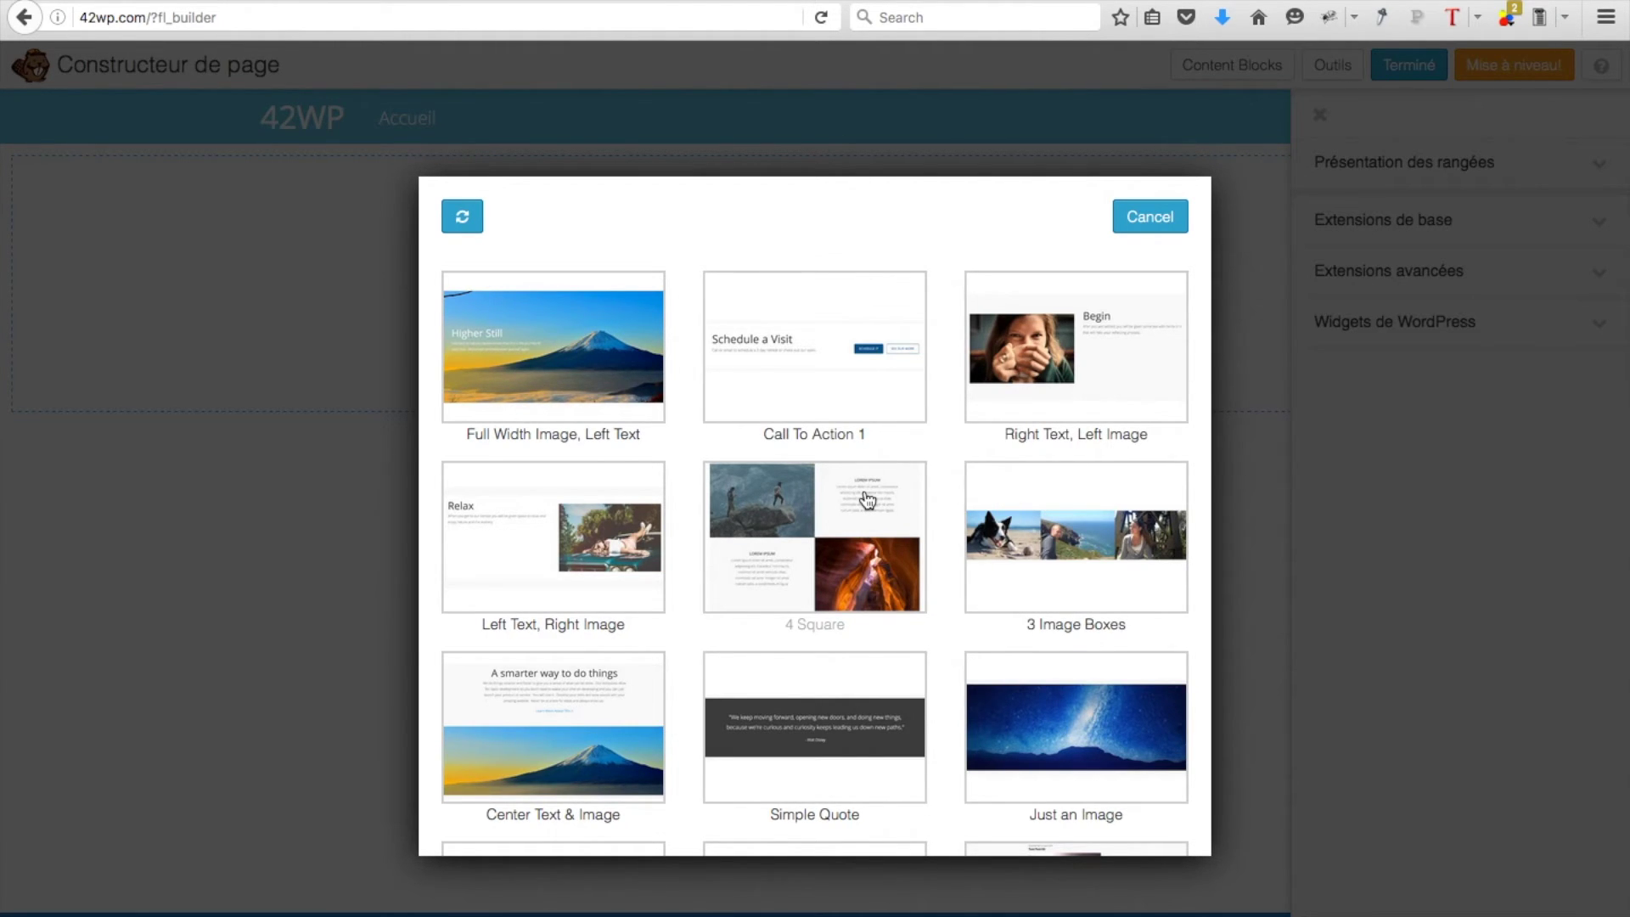
{"action": "scroll", "coordinate": [866, 499], "scroll_direction": "down", "scroll_amount": 5}
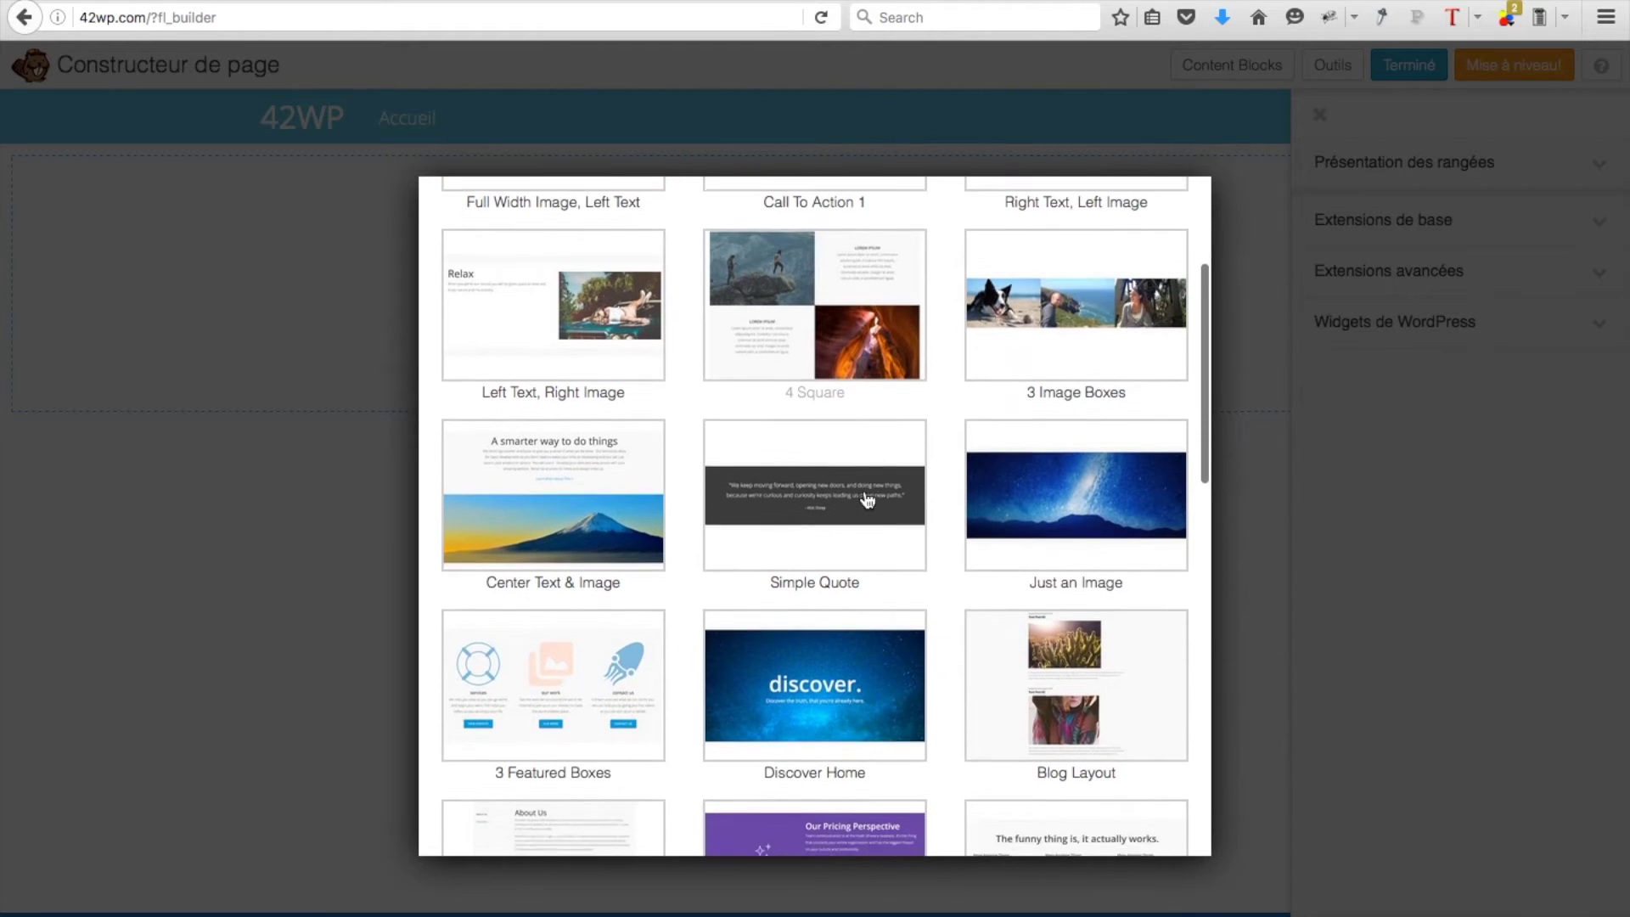
{"action": "scroll", "coordinate": [867, 500], "scroll_direction": "down", "scroll_amount": 8}
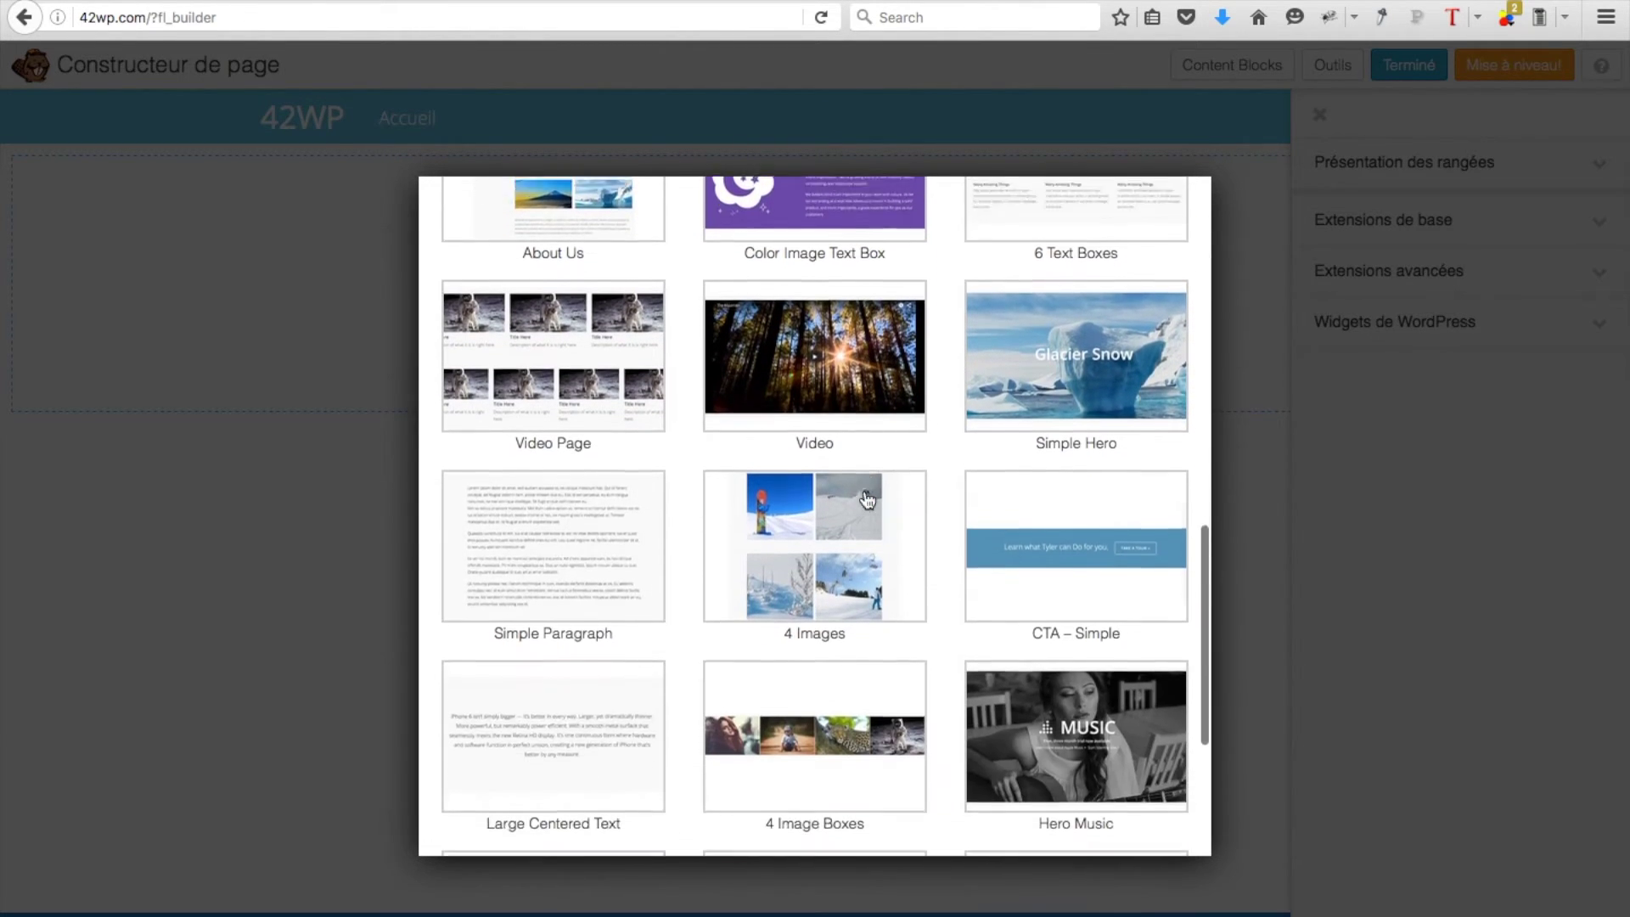
{"action": "scroll", "coordinate": [866, 499], "scroll_direction": "down", "scroll_amount": 3}
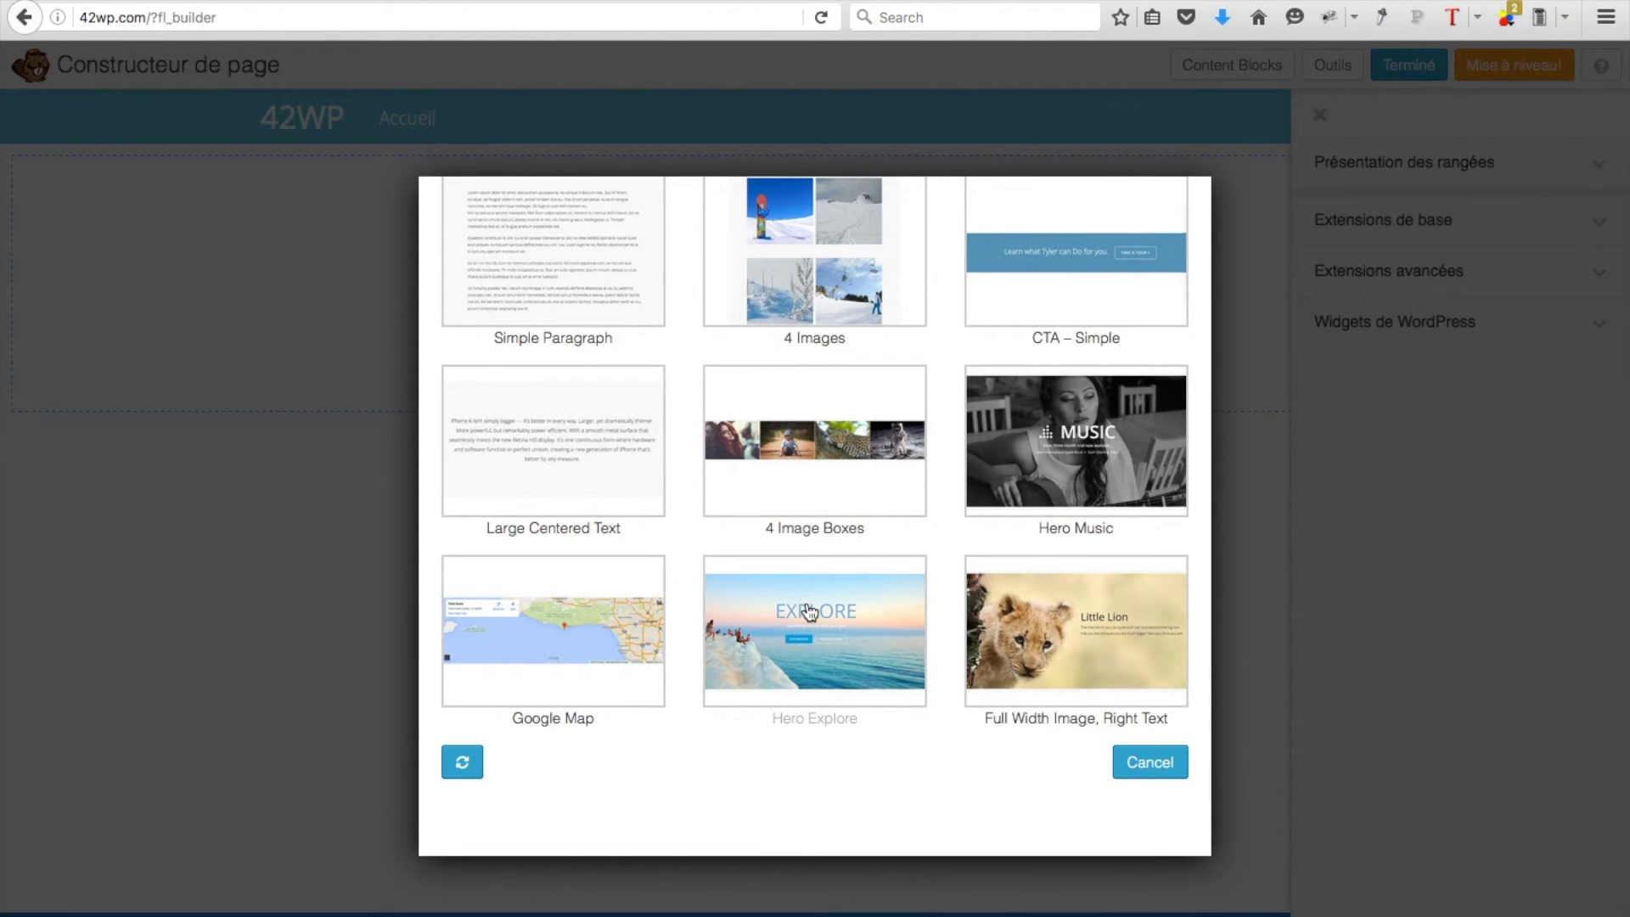
{"action": "left_click", "coordinate": [854, 626]}
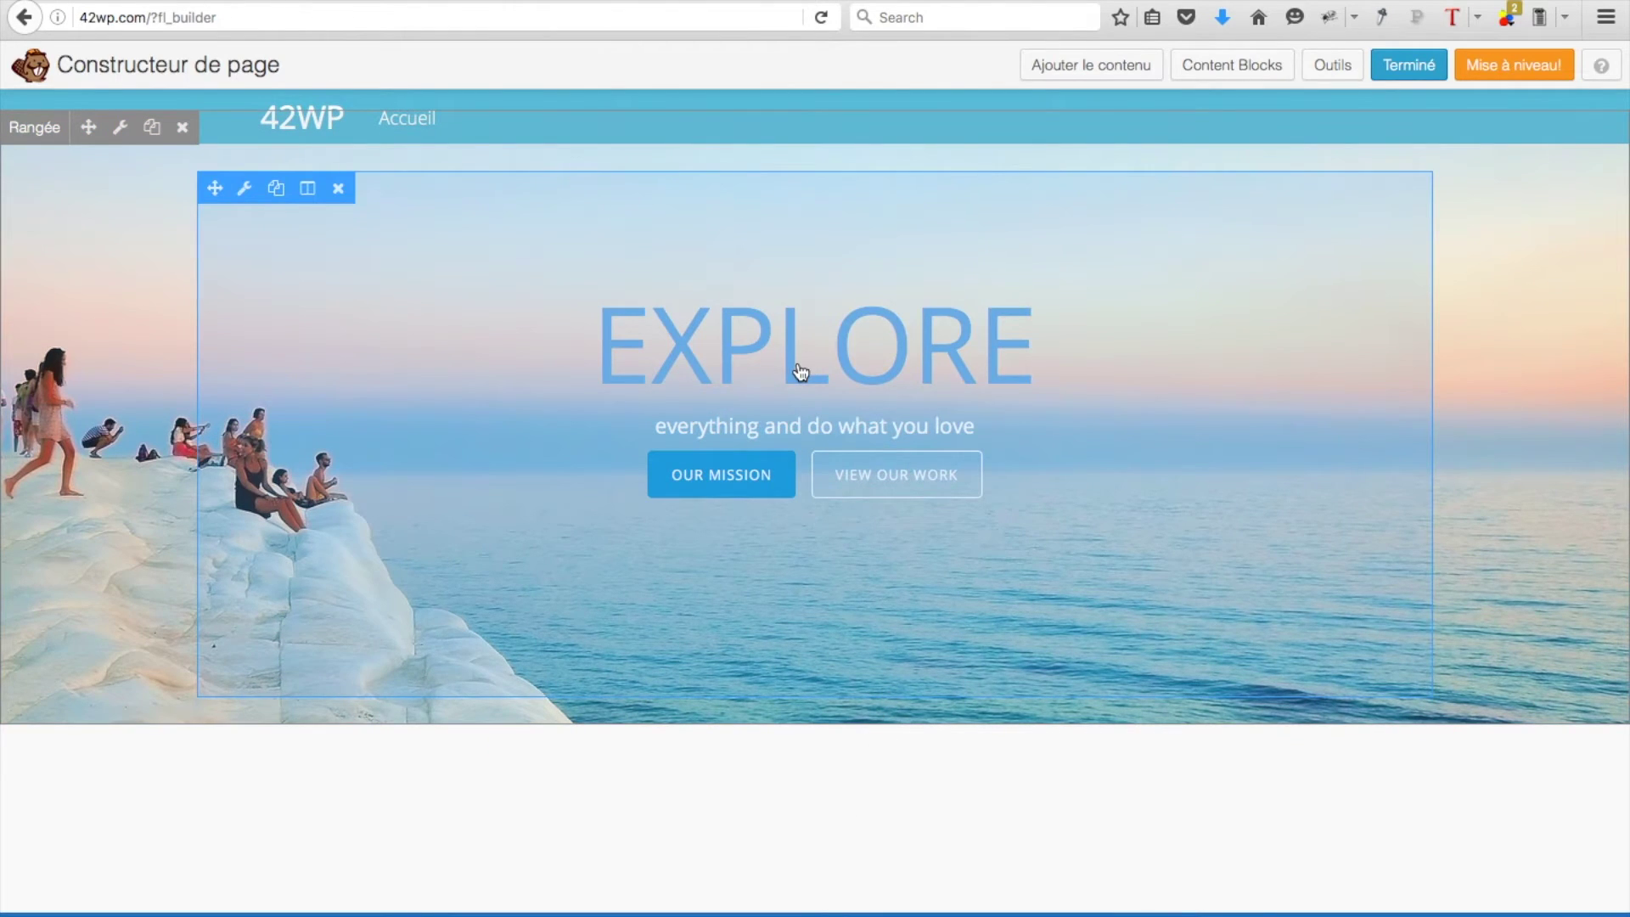
Replace the hero block's EXPLORE heading with "CREER UN SITE WEB" and save the text.
{"action": "left_click", "coordinate": [798, 365]}
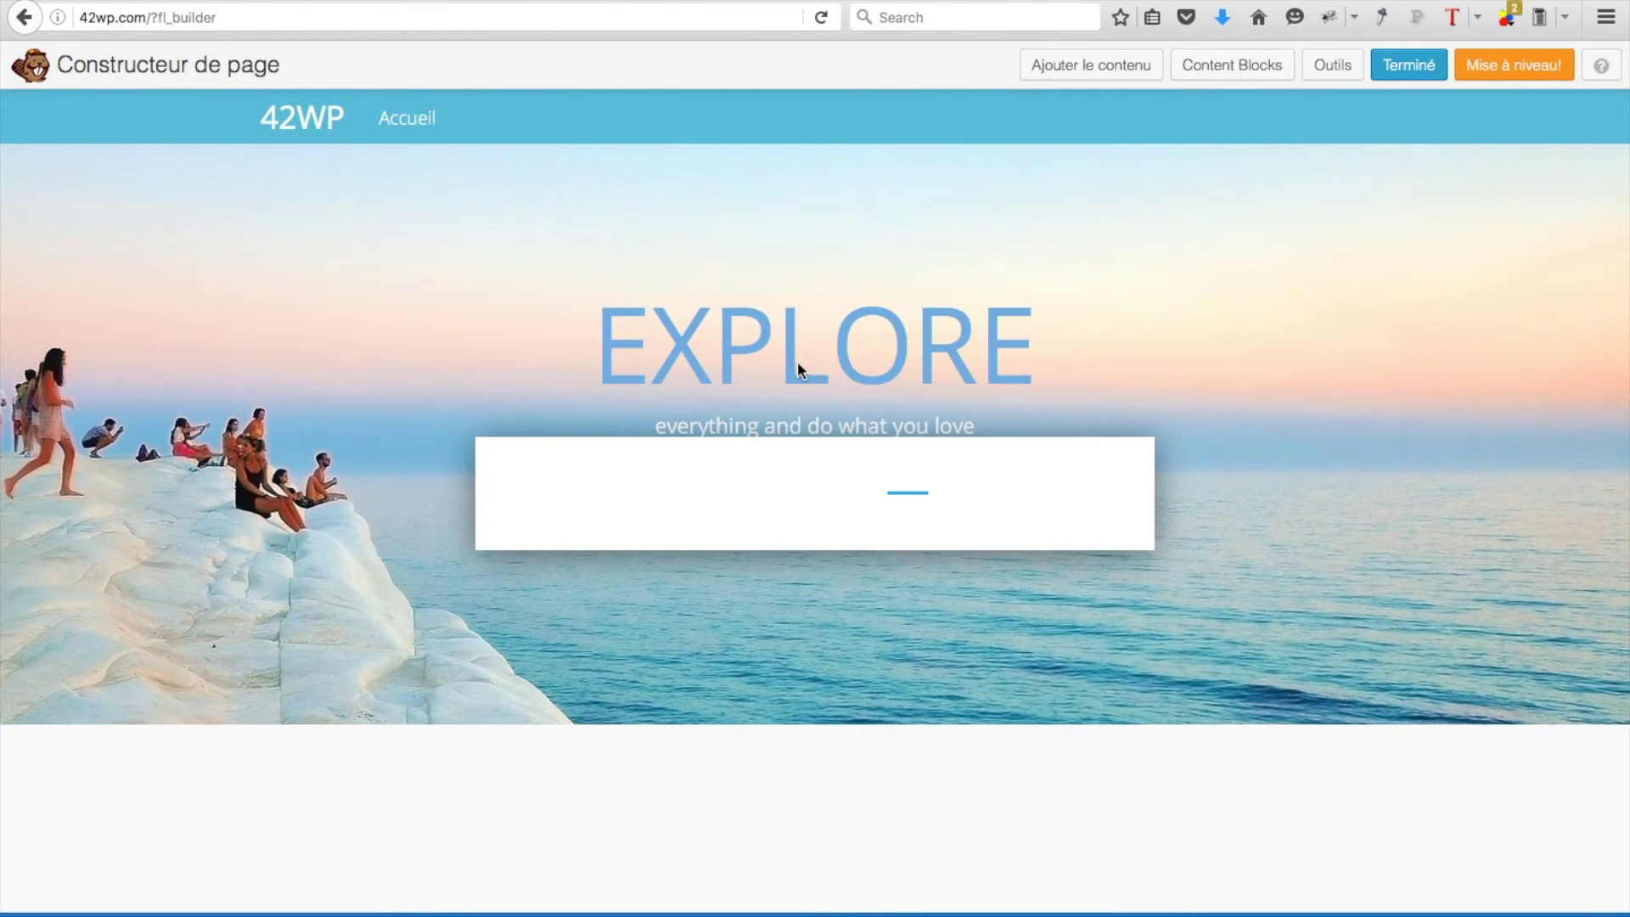
{"action": "left_click_drag", "start_coordinate": [1080, 501], "coordinate": [559, 496]}
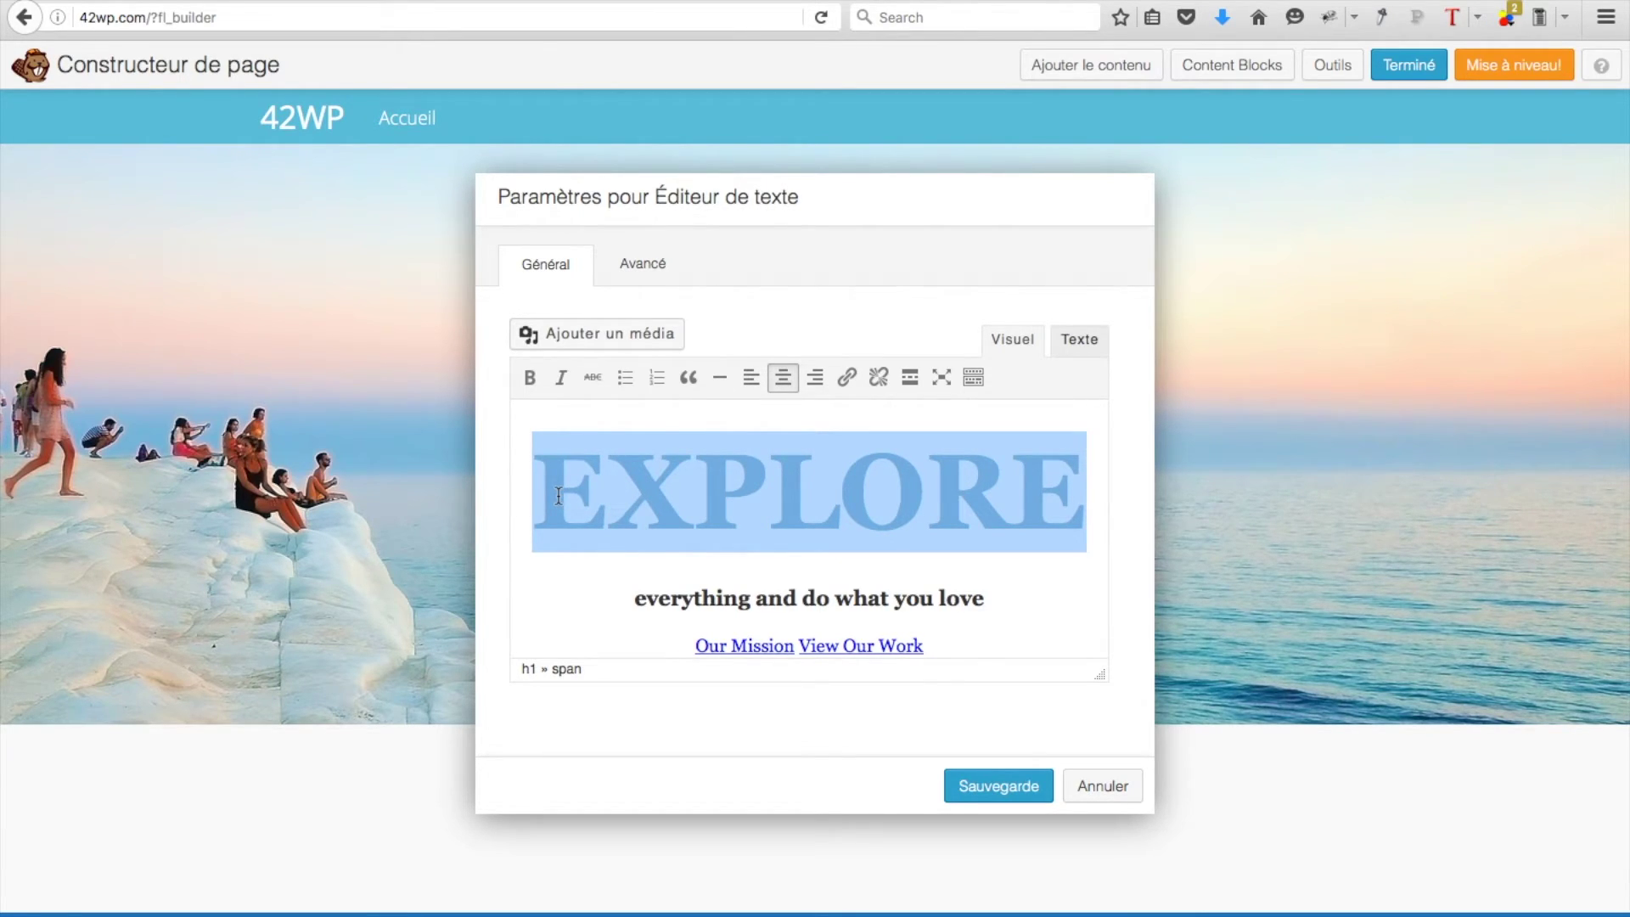
{"action": "type", "text": "CREER"}
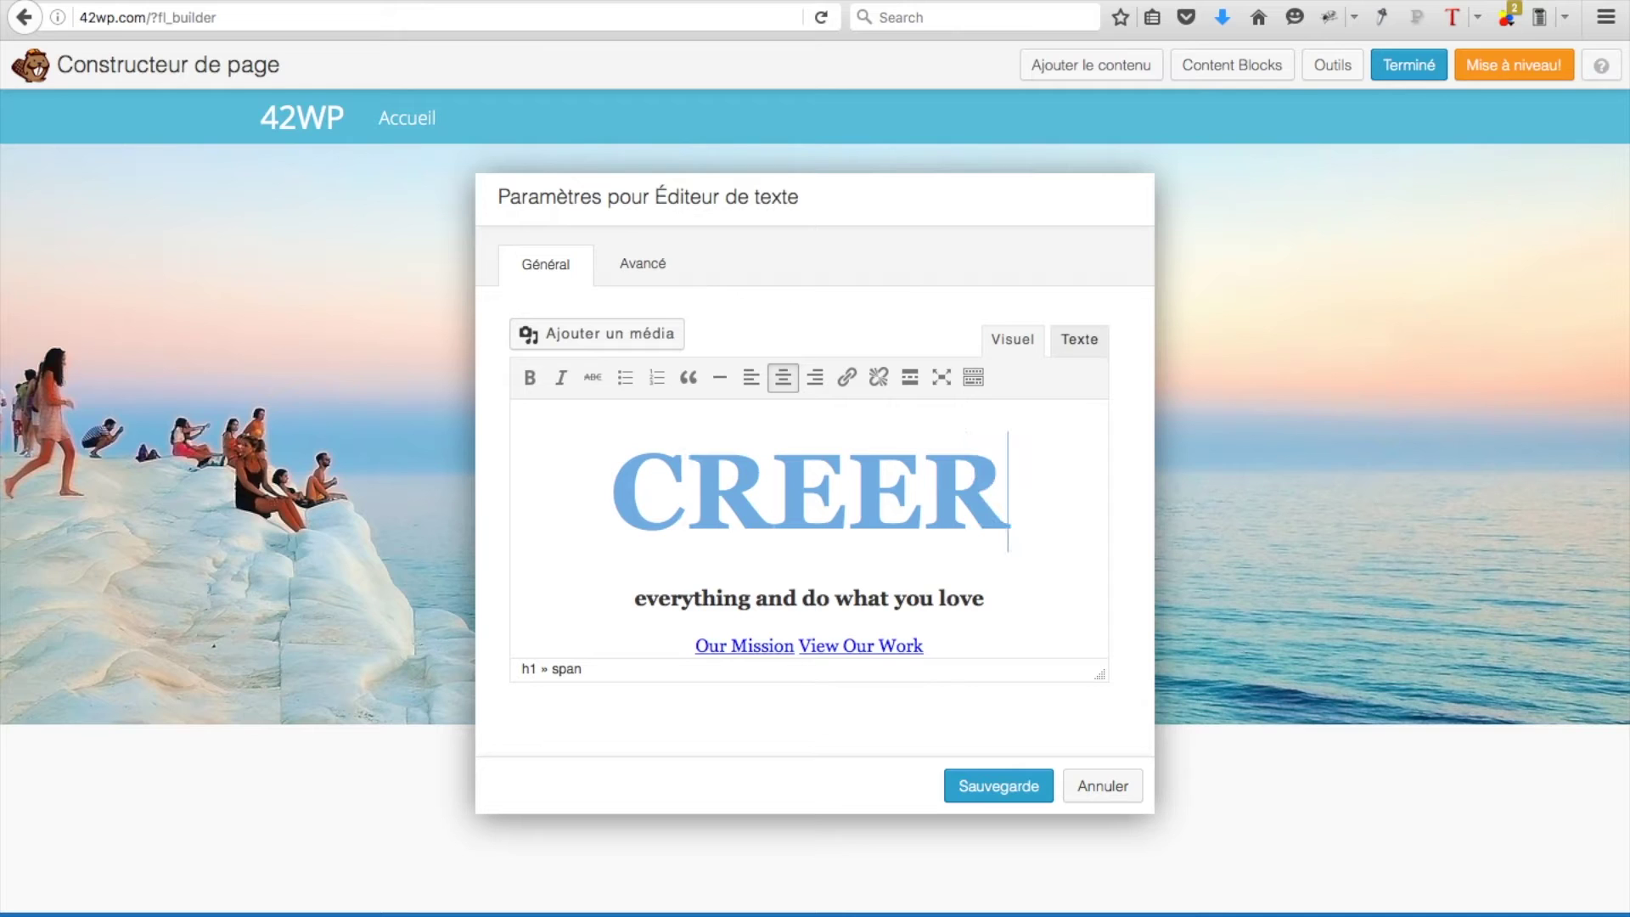
{"action": "type", "text": " UN SITE WEB"}
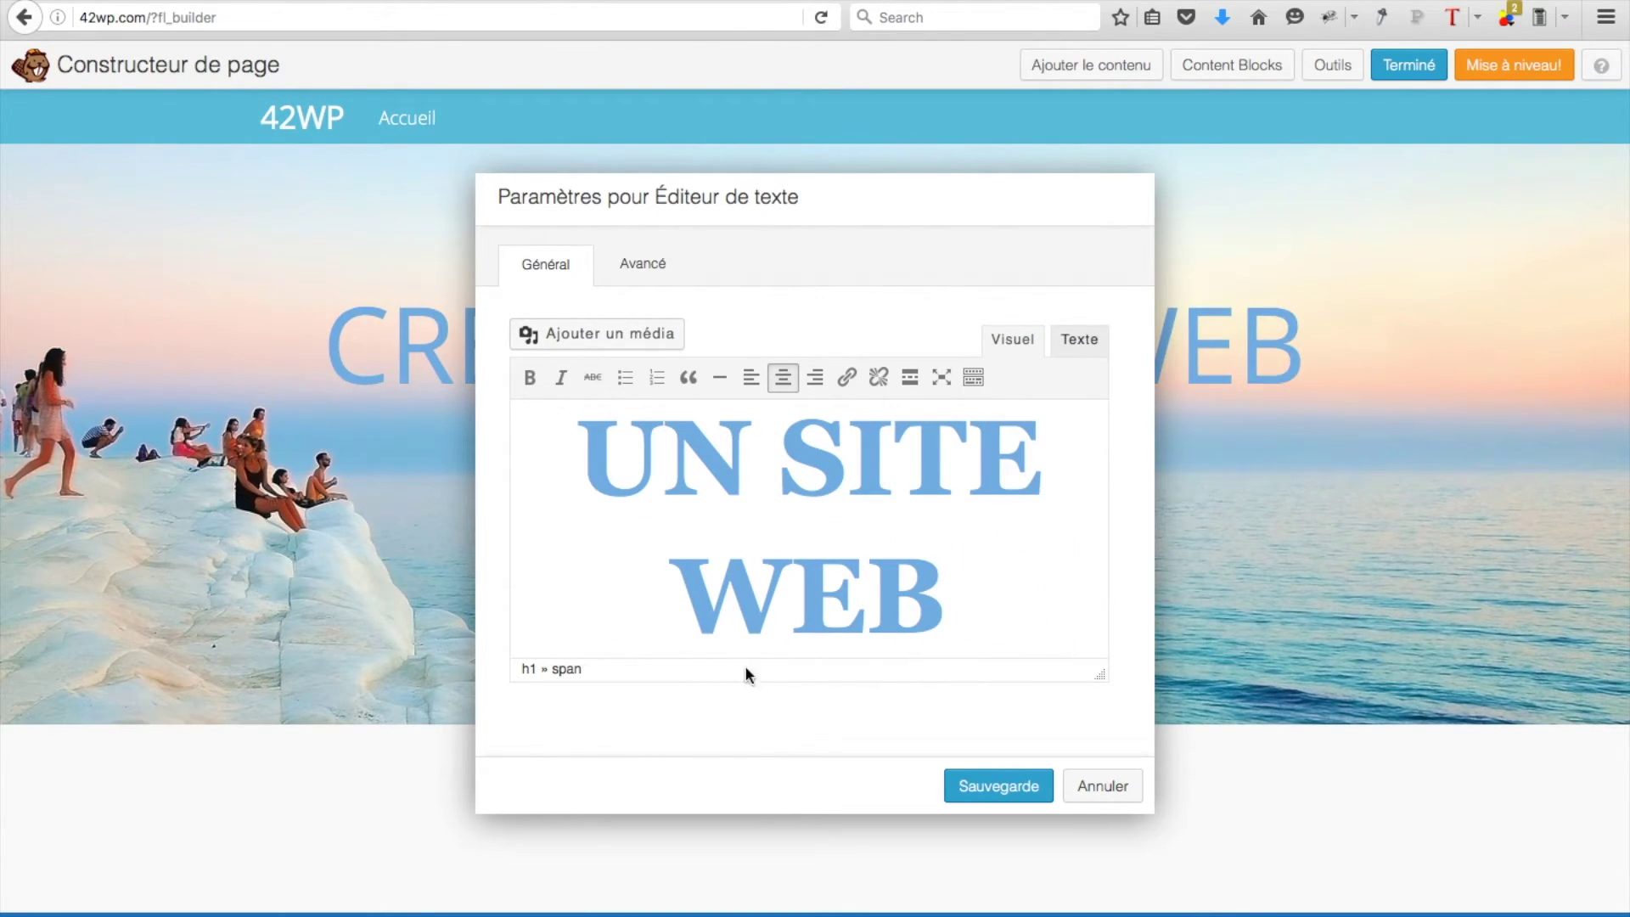
{"action": "left_click", "coordinate": [972, 788]}
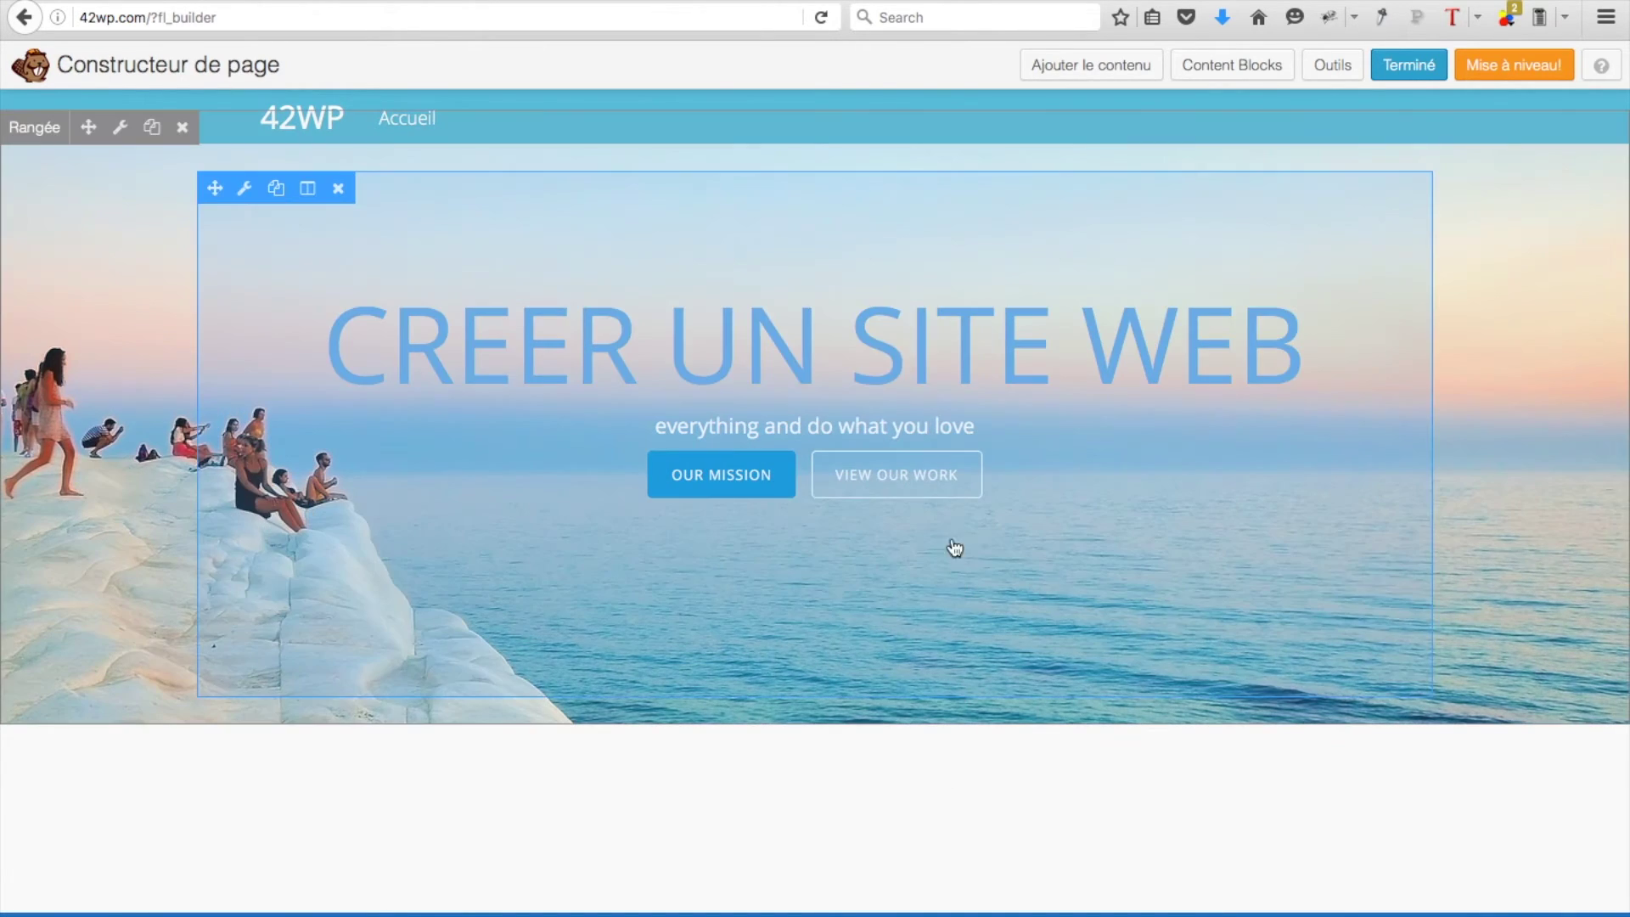
Replace the hero block's subtitle with "Rien de plus simple" and save the text.
{"action": "left_click", "coordinate": [880, 435]}
{"action": "left_click", "coordinate": [998, 547]}
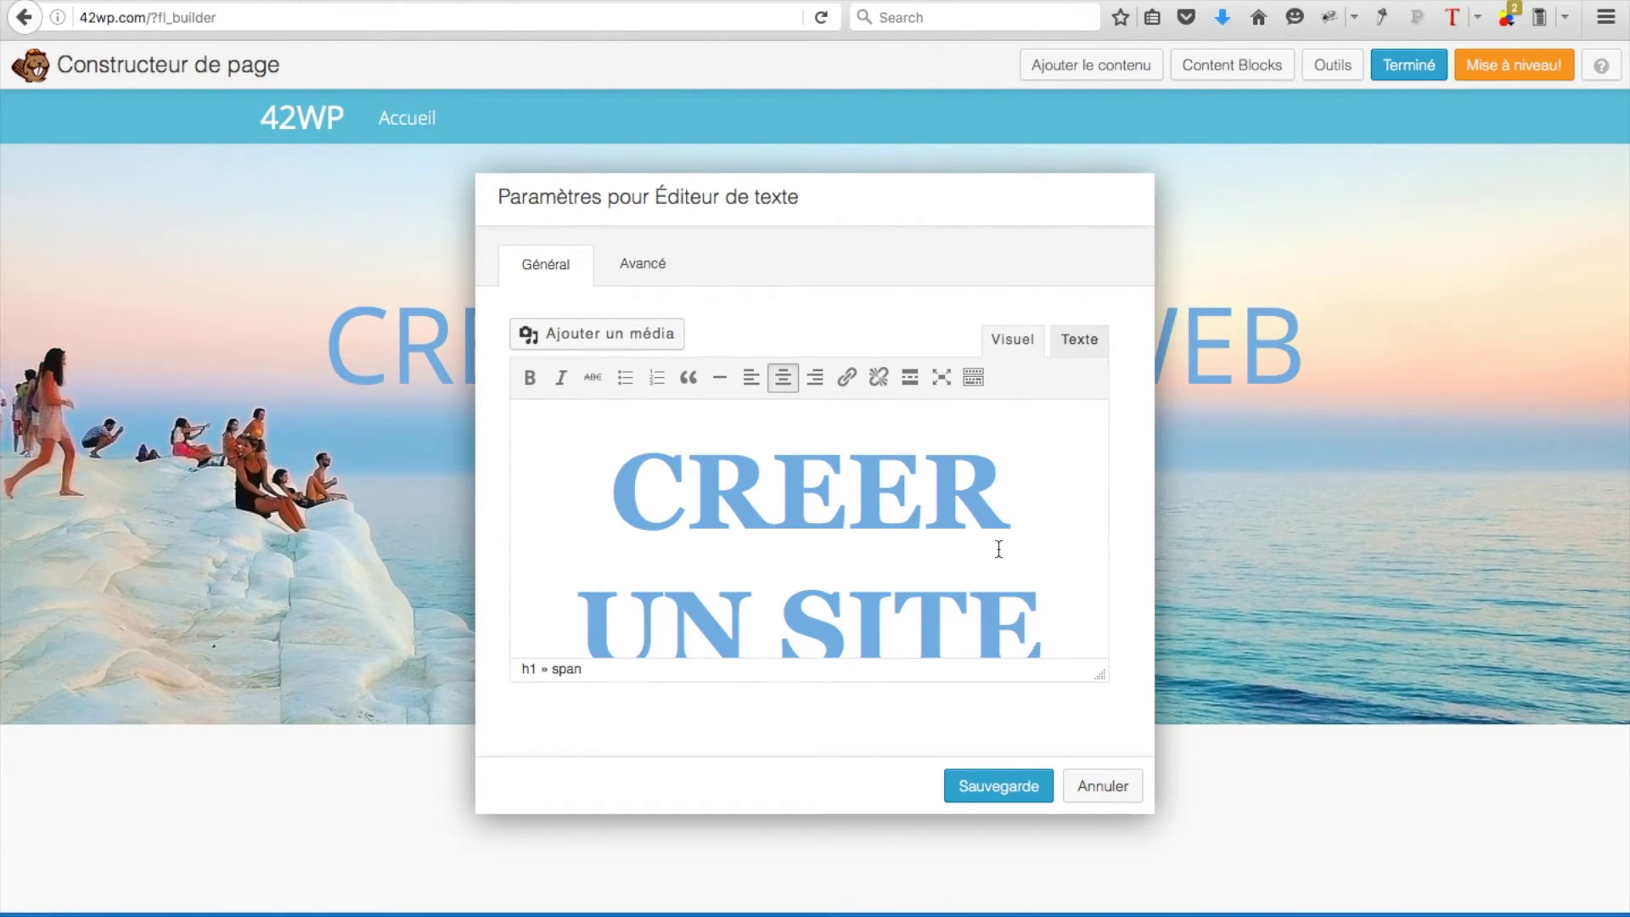
{"action": "scroll", "coordinate": [998, 547], "scroll_direction": "down", "scroll_amount": 5}
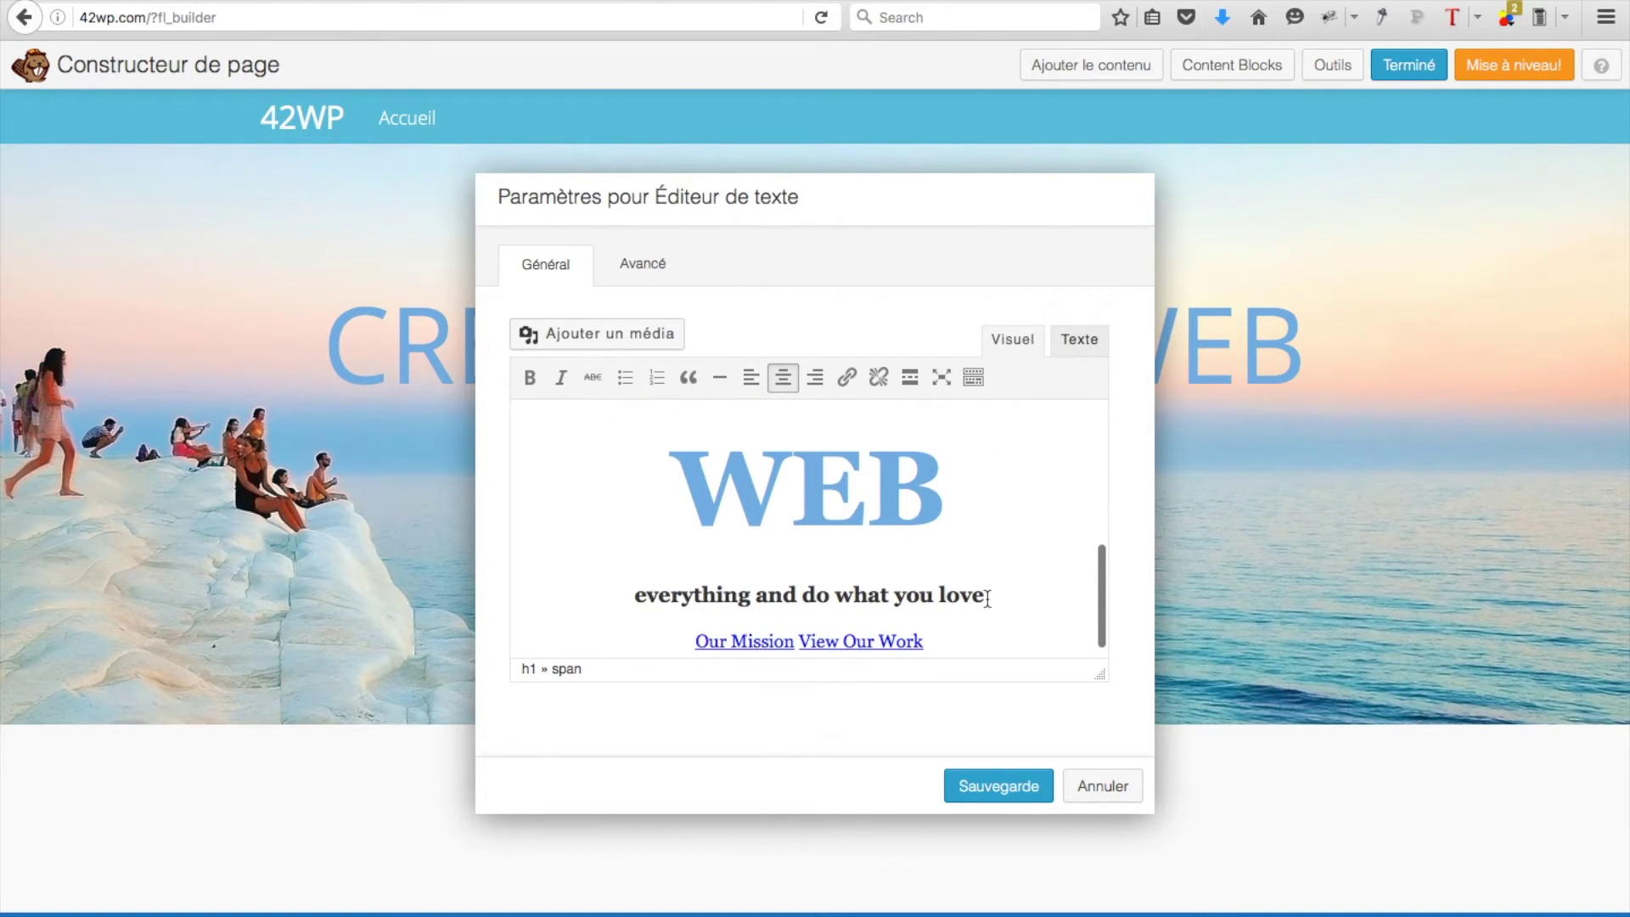
{"action": "left_click_drag", "start_coordinate": [987, 597], "coordinate": [688, 577]}
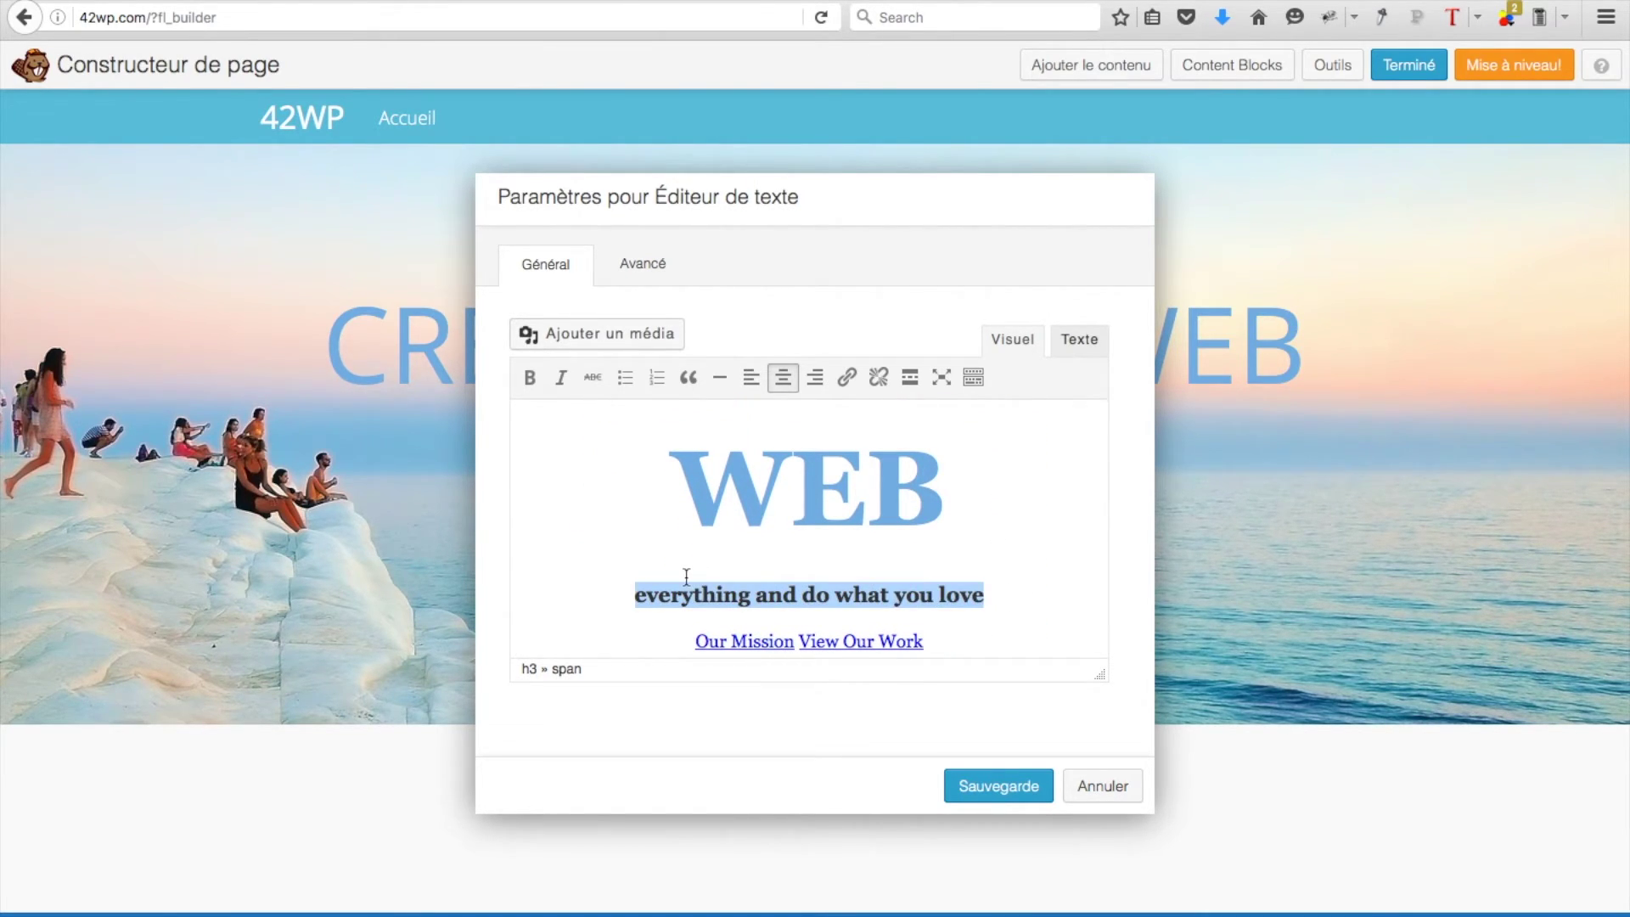
{"action": "type", "text": "Rien"}
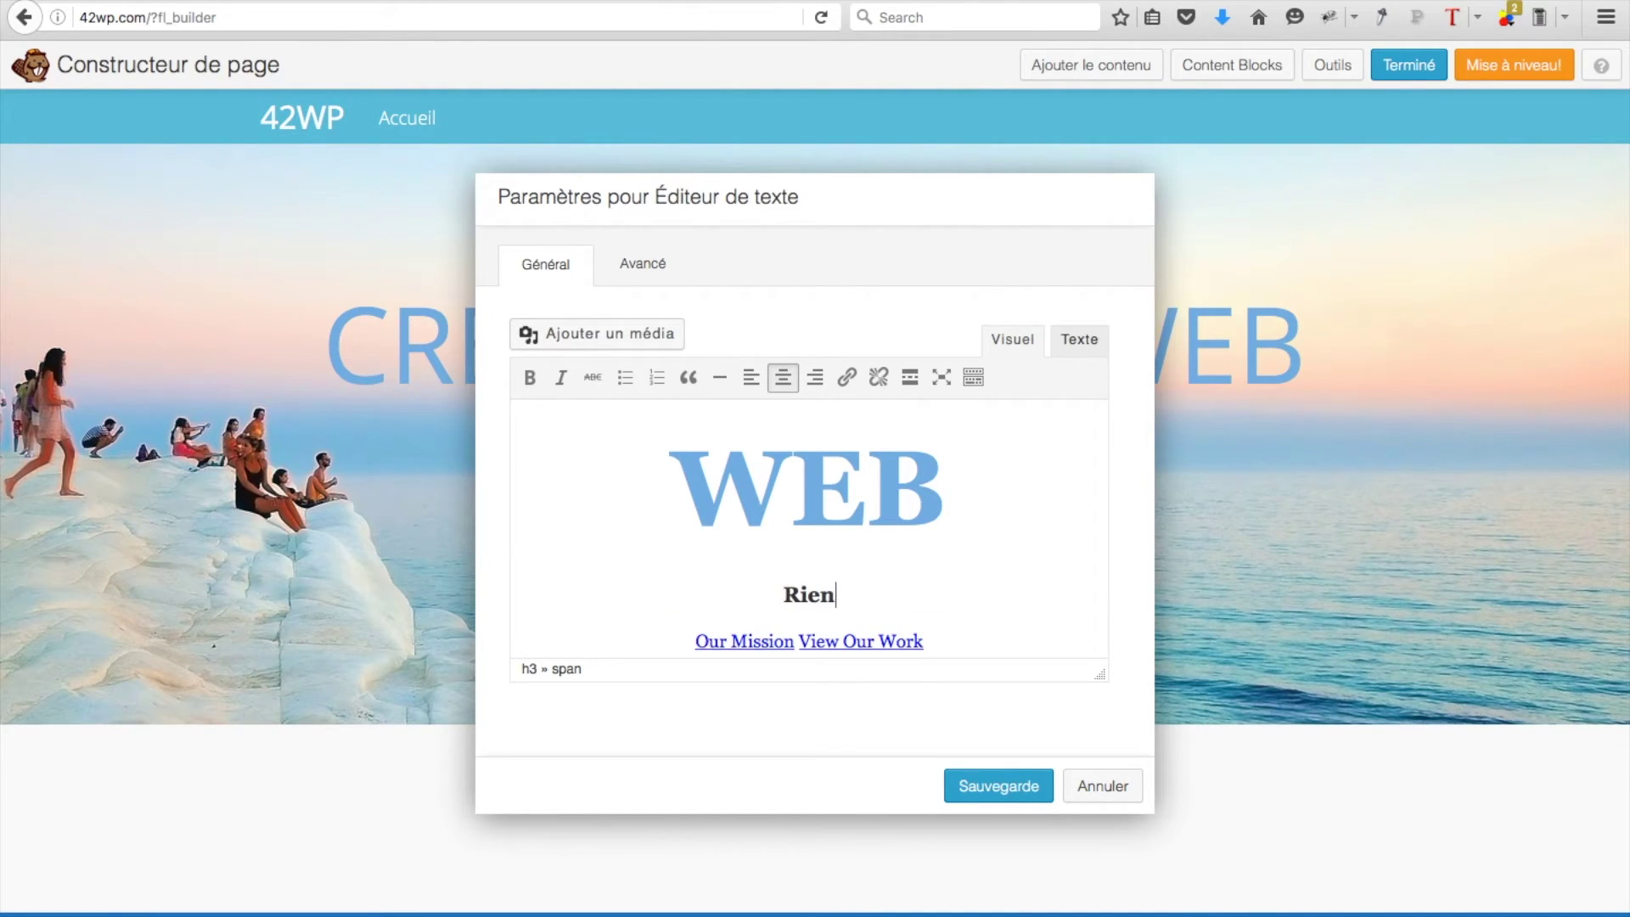
{"action": "type", "text": " de plus simple"}
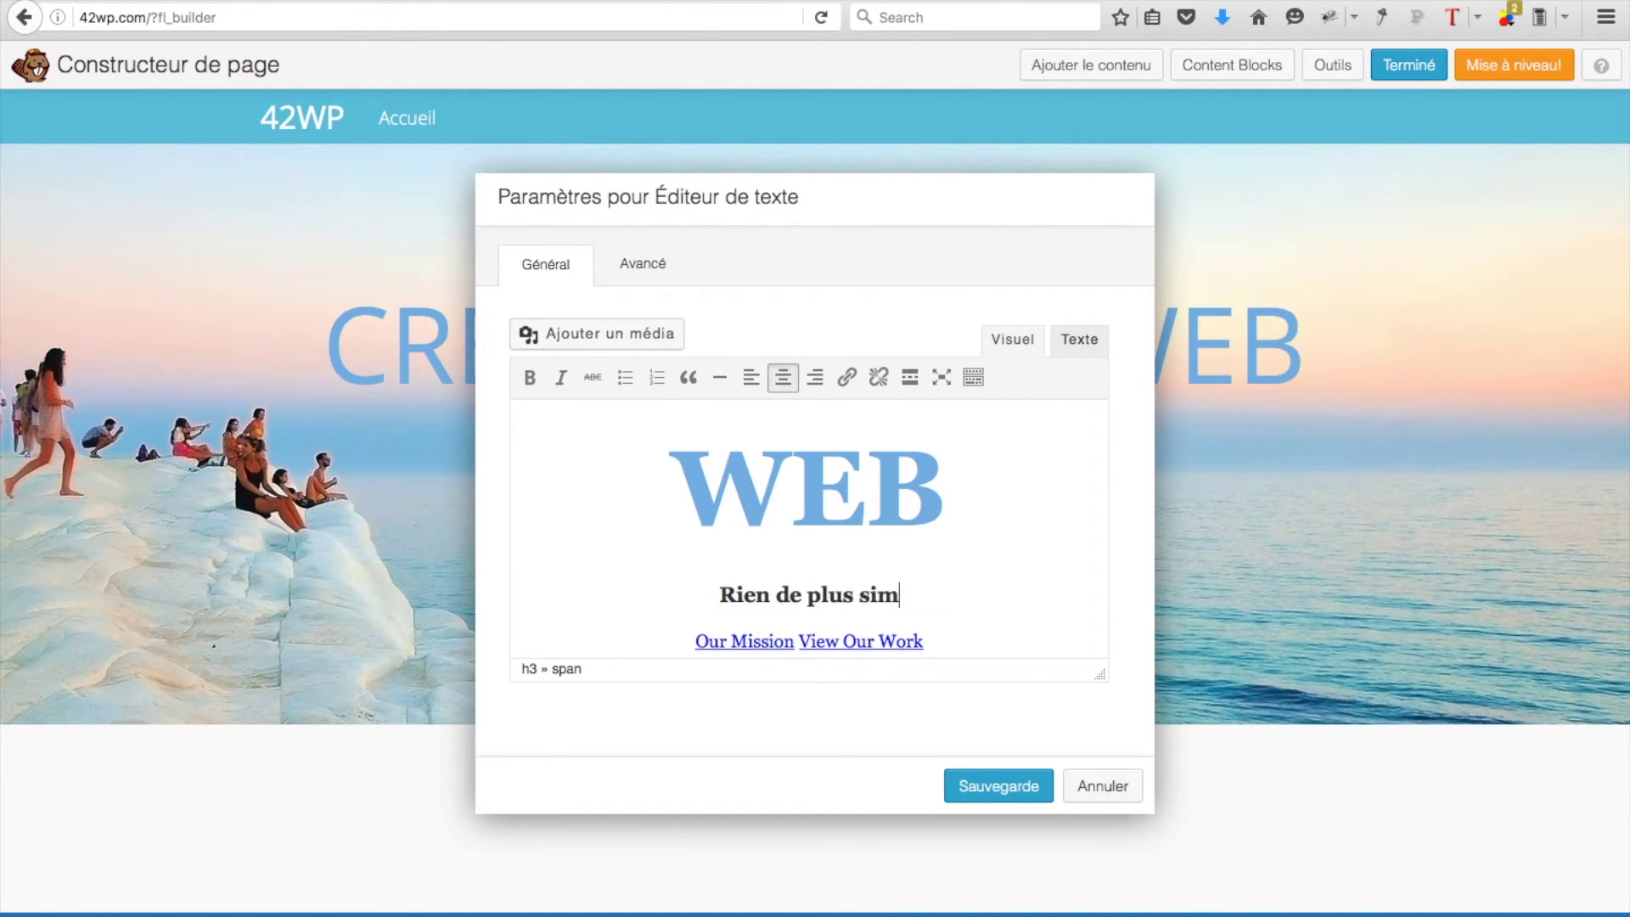
{"action": "left_click", "coordinate": [1008, 783]}
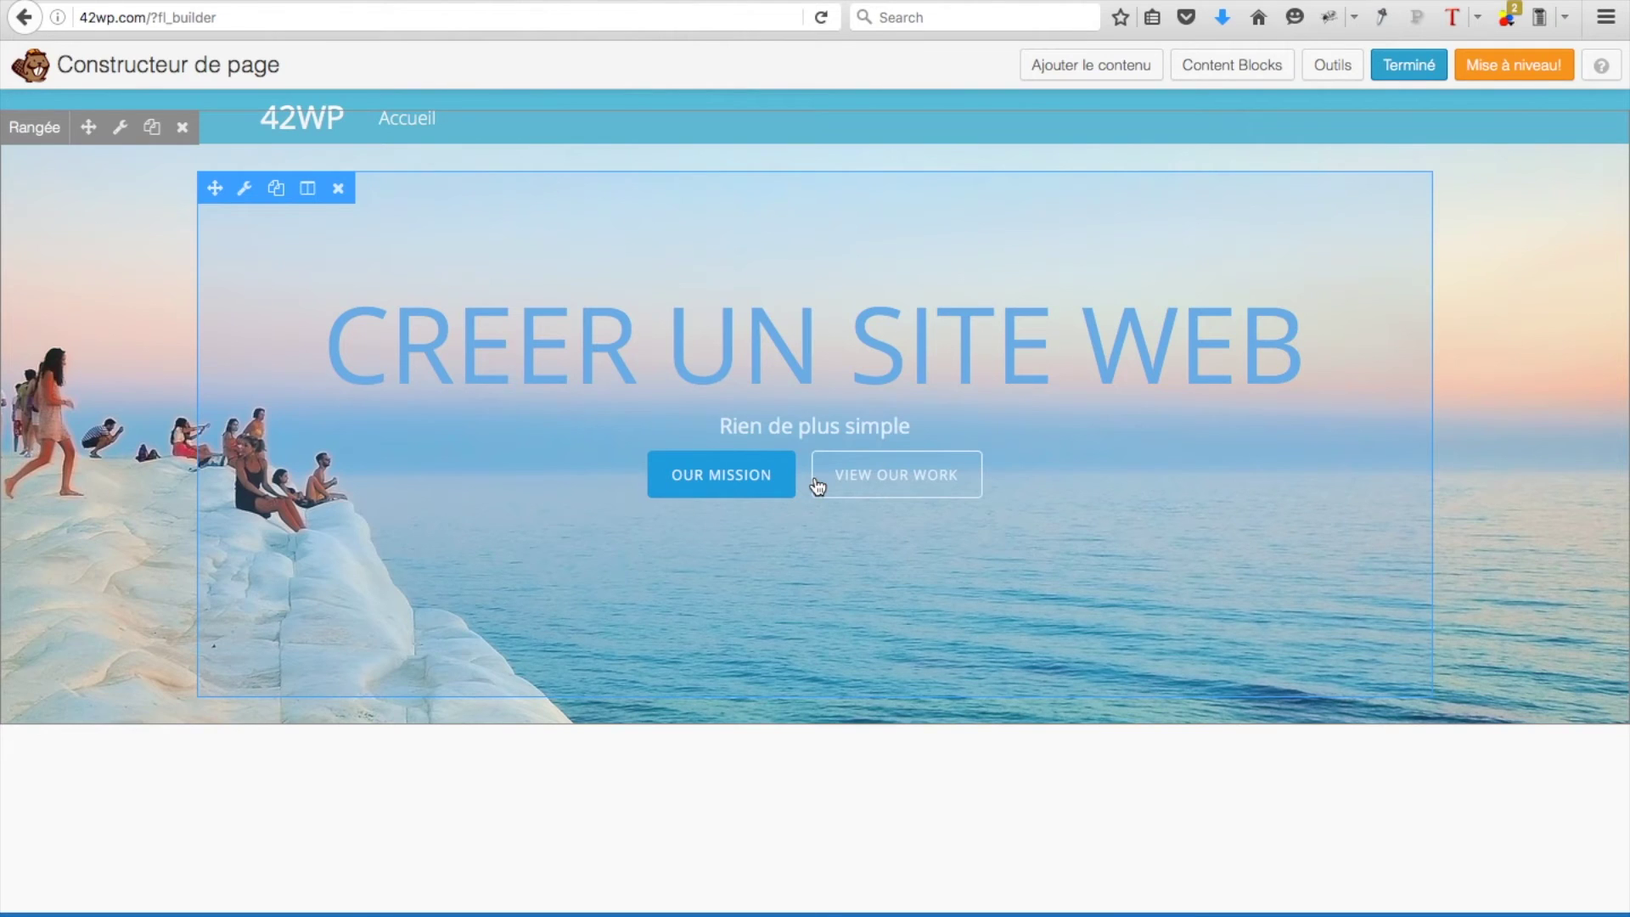
Examine the link targets and labels of the hero block's two buttons in its HTML source, leaving the text unchanged.
{"action": "left_click", "coordinate": [809, 397]}
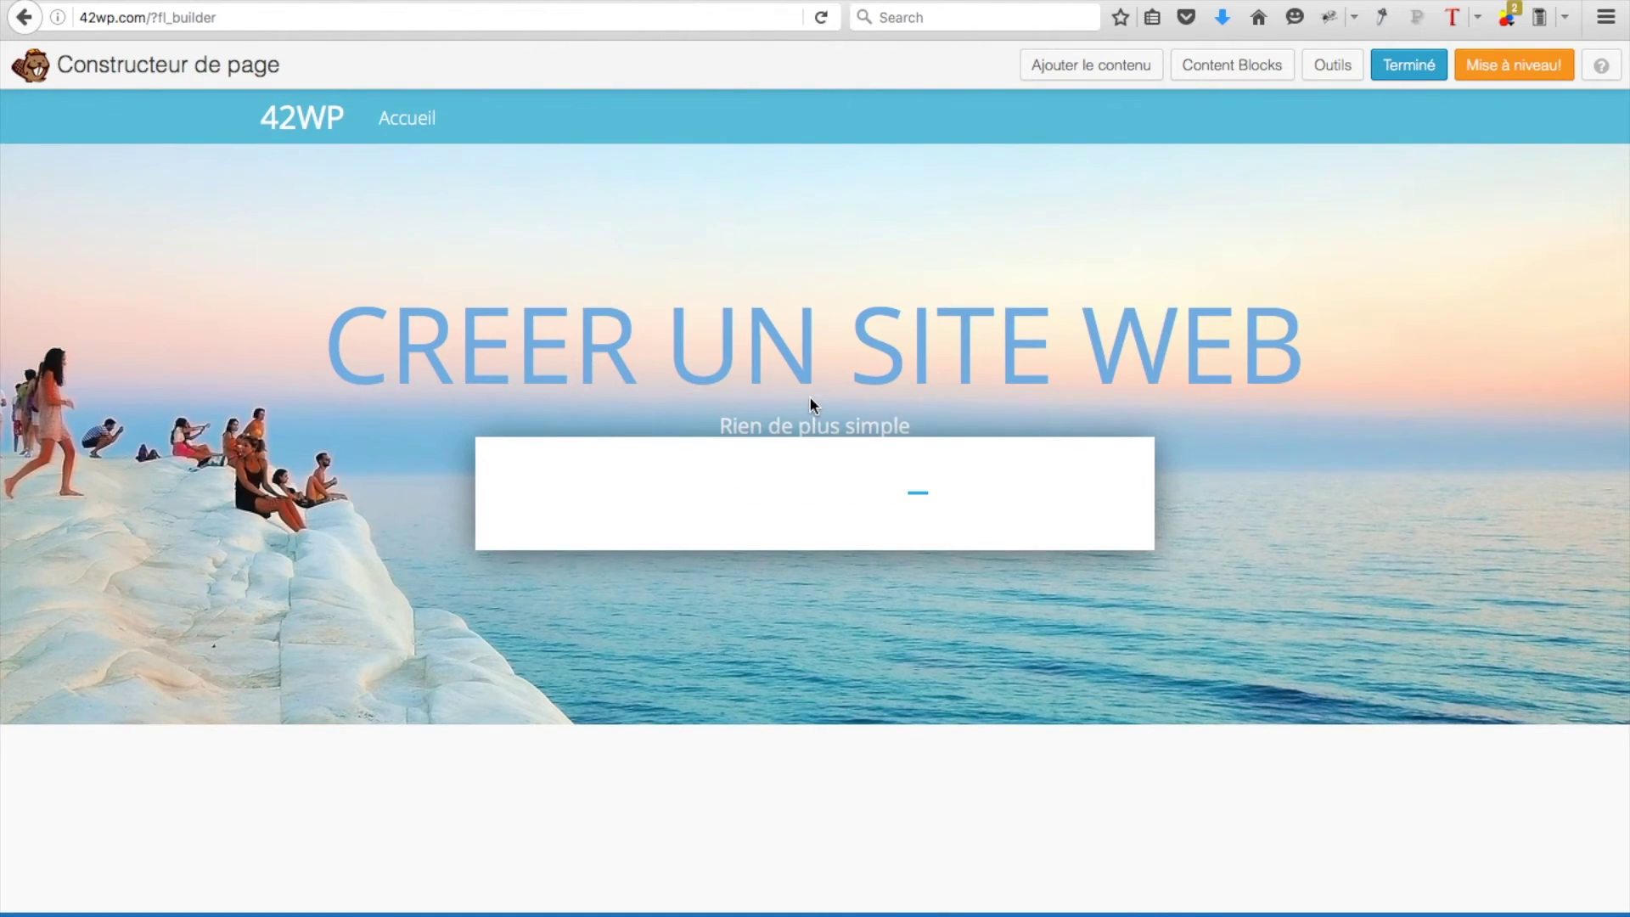
{"action": "scroll", "coordinate": [836, 499], "scroll_direction": "down", "scroll_amount": 3}
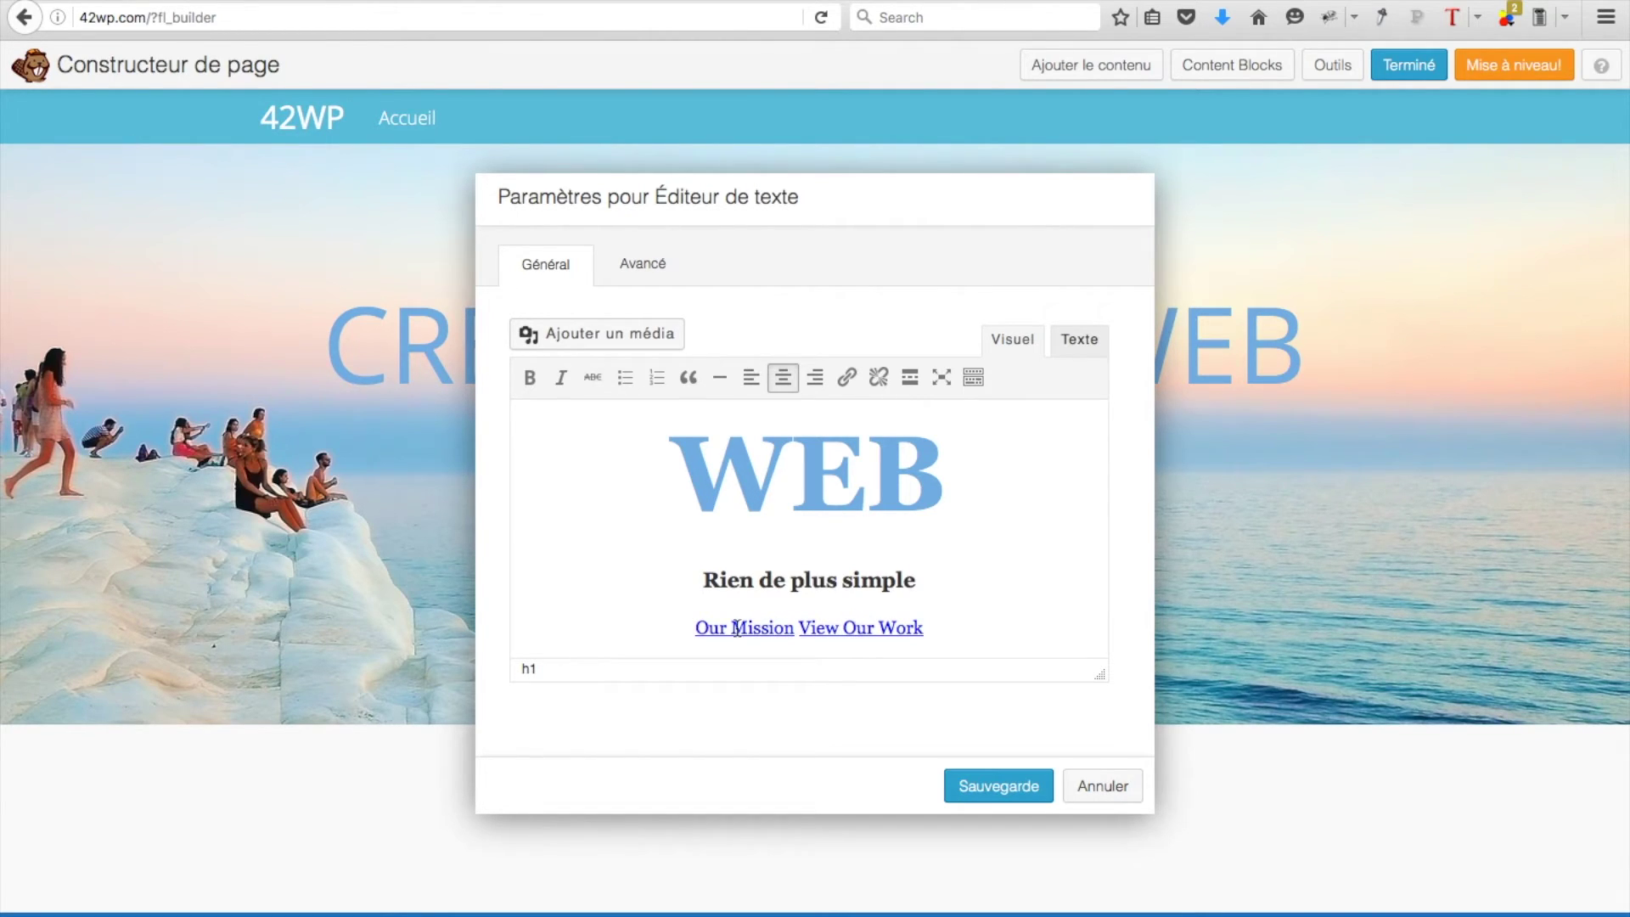
{"action": "left_click", "coordinate": [1080, 340]}
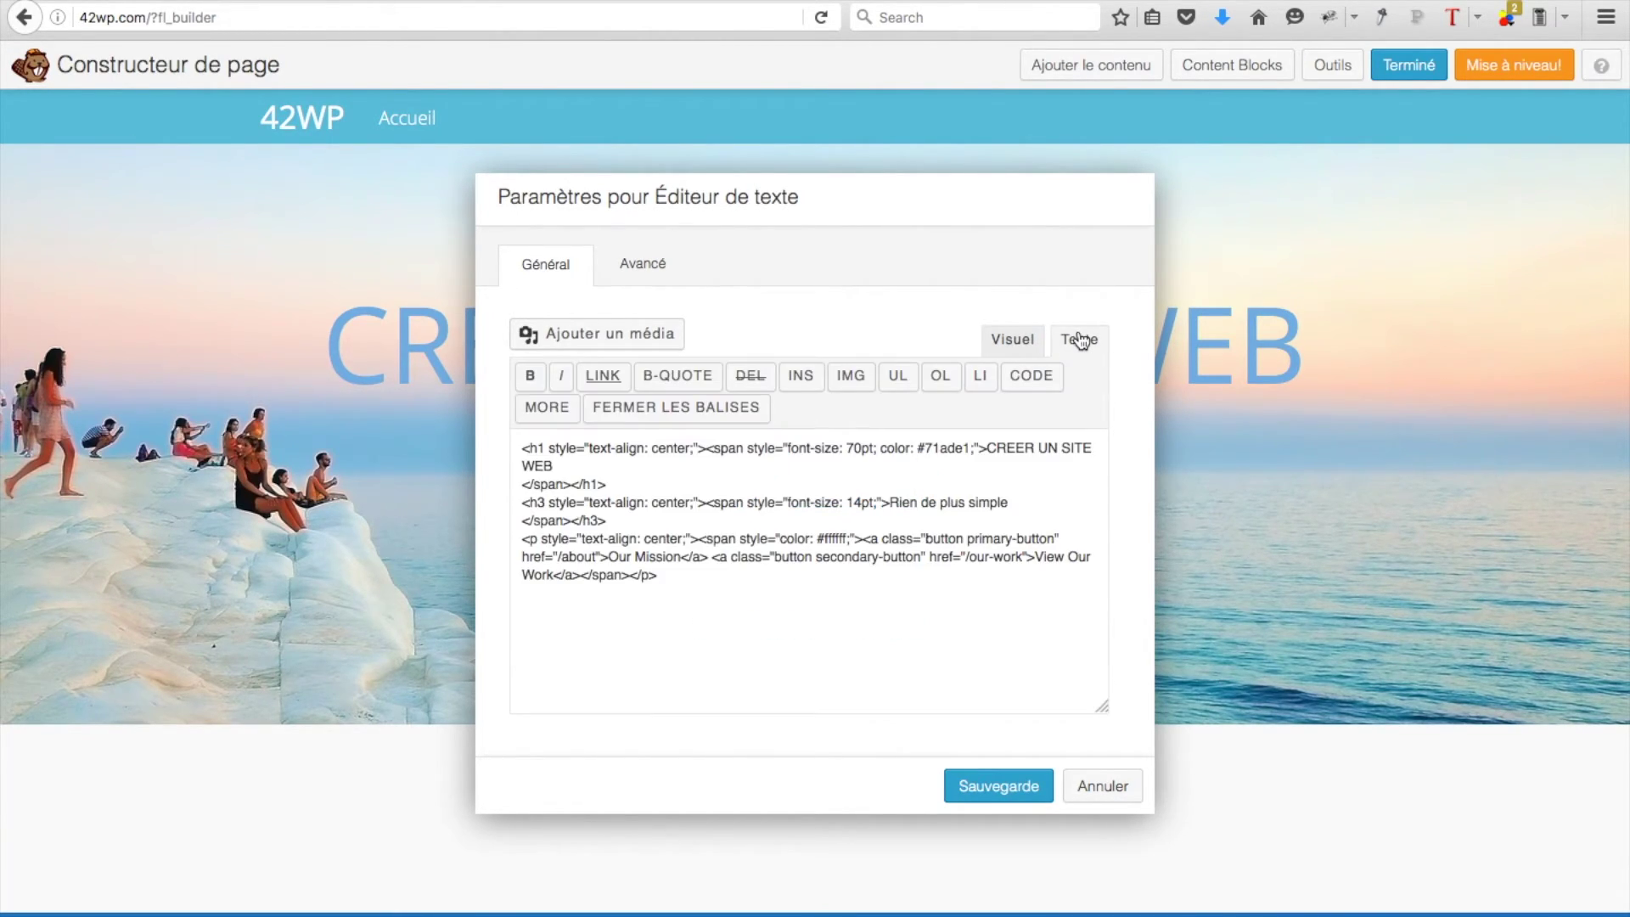
{"action": "double_click", "coordinate": [682, 557]}
{"action": "left_click", "coordinate": [612, 556], "text": "shift"}
{"action": "left_click_drag", "start_coordinate": [596, 557], "coordinate": [560, 557]}
{"action": "left_click_drag", "start_coordinate": [1034, 558], "coordinate": [1086, 558]}
{"action": "left_click", "coordinate": [1017, 560]}
{"action": "left_click_drag", "start_coordinate": [1017, 560], "coordinate": [977, 559]}
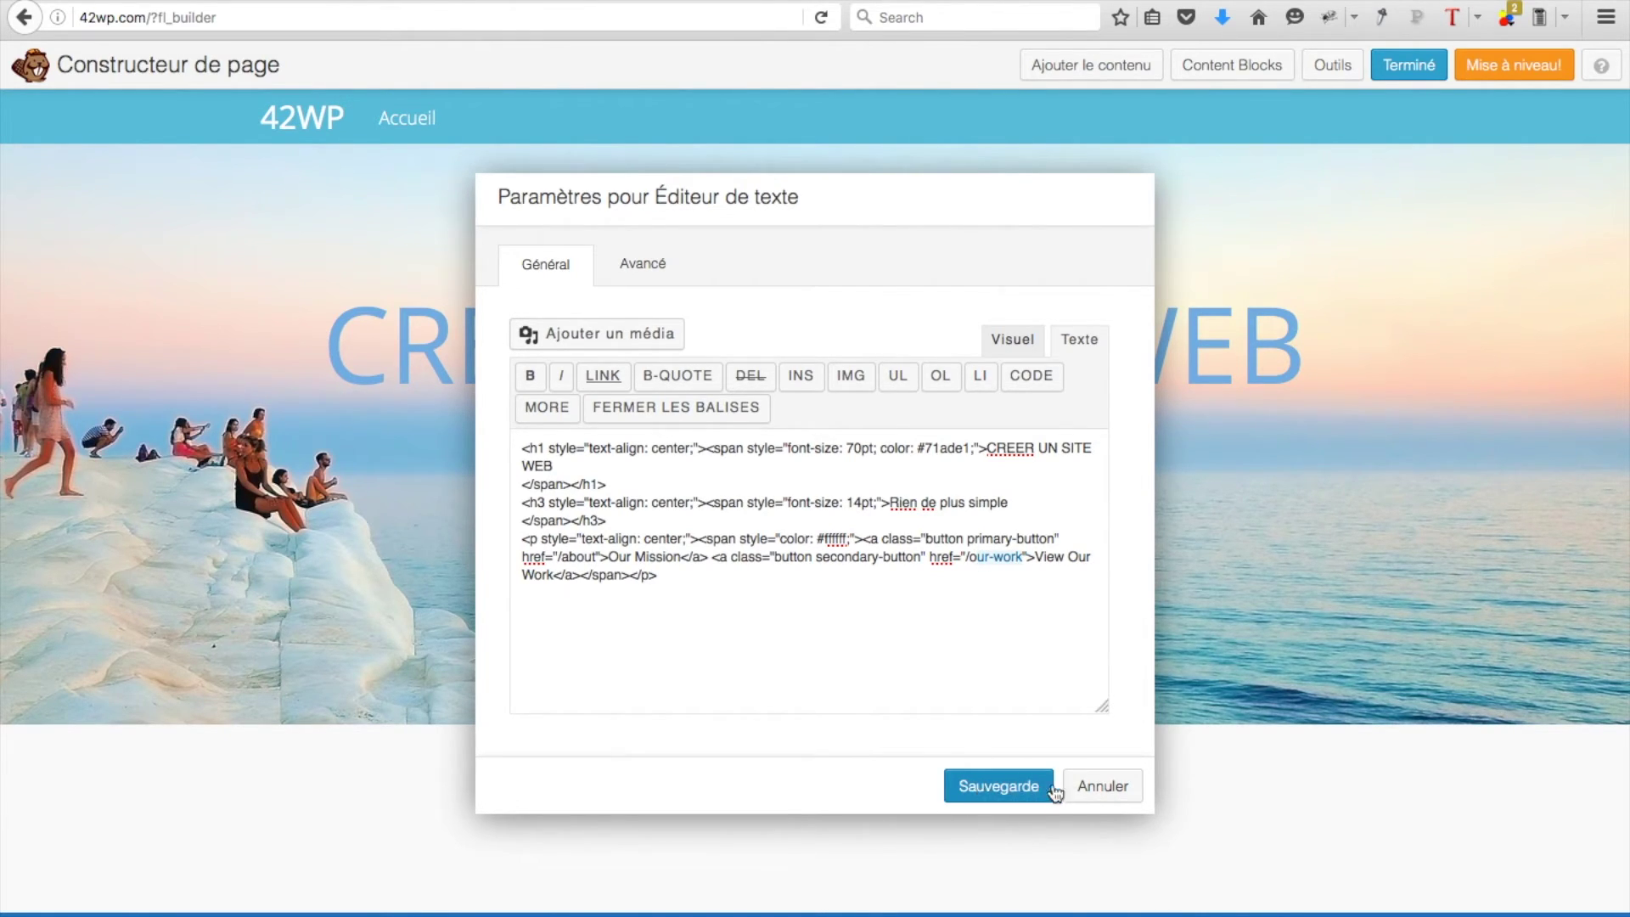
{"action": "left_click", "coordinate": [1084, 782]}
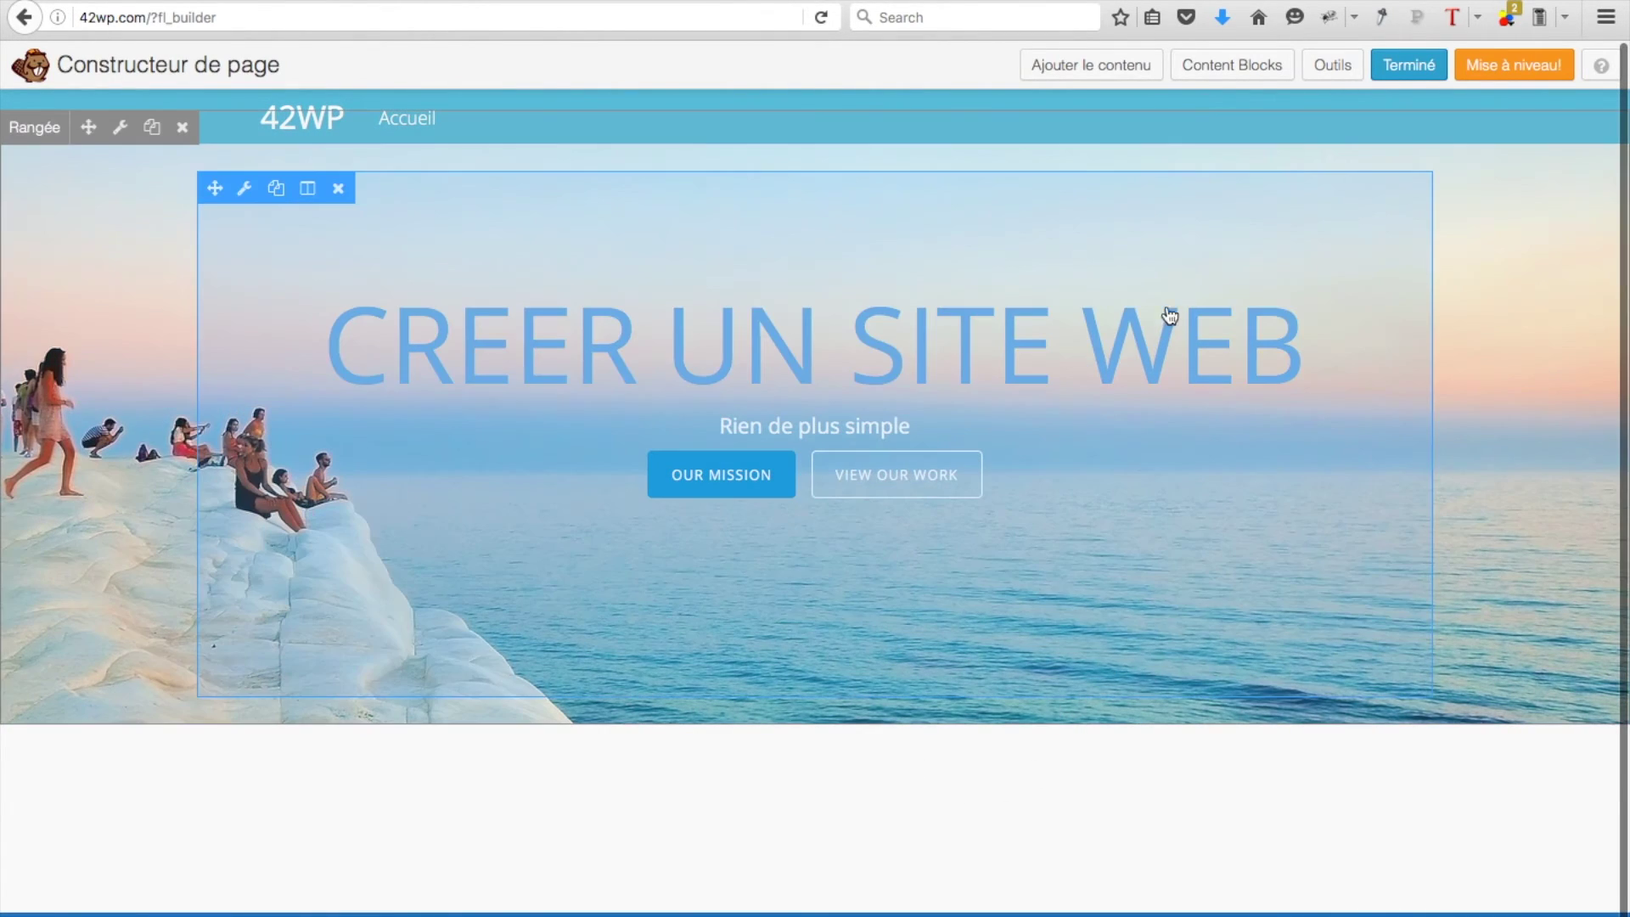
Insert the 6 Text Boxes content block below the hero block.
{"action": "left_click", "coordinate": [1232, 71]}
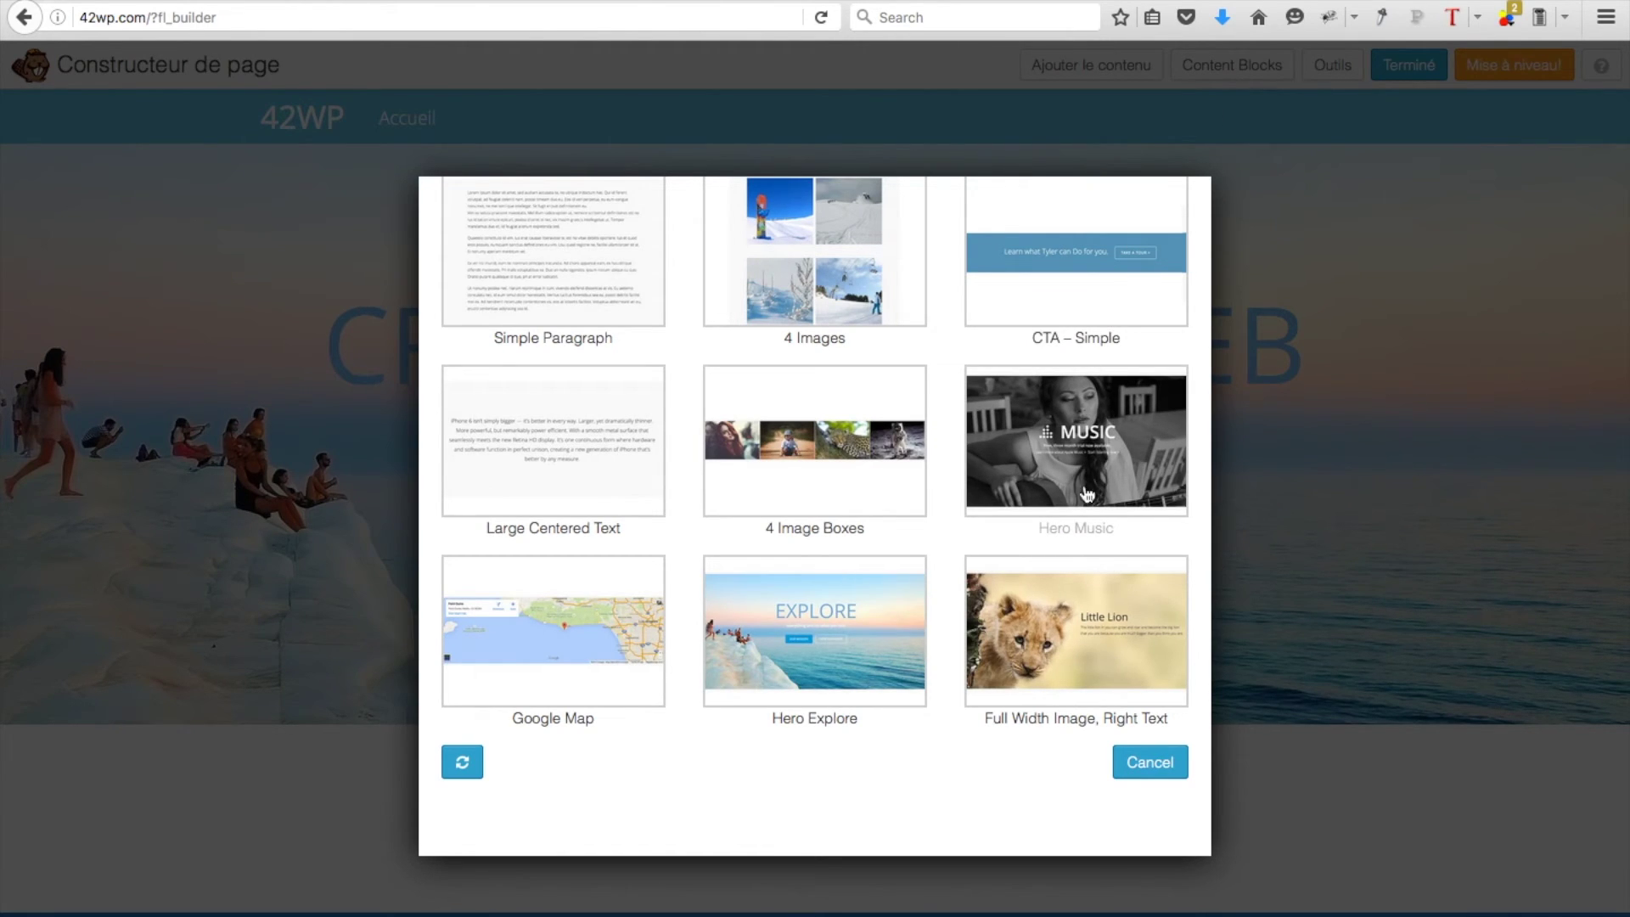
{"action": "scroll", "coordinate": [937, 553], "scroll_direction": "down", "scroll_amount": 2}
{"action": "scroll", "coordinate": [949, 297], "scroll_direction": "up", "scroll_amount": 3}
{"action": "scroll", "coordinate": [949, 297], "scroll_direction": "up", "scroll_amount": 3}
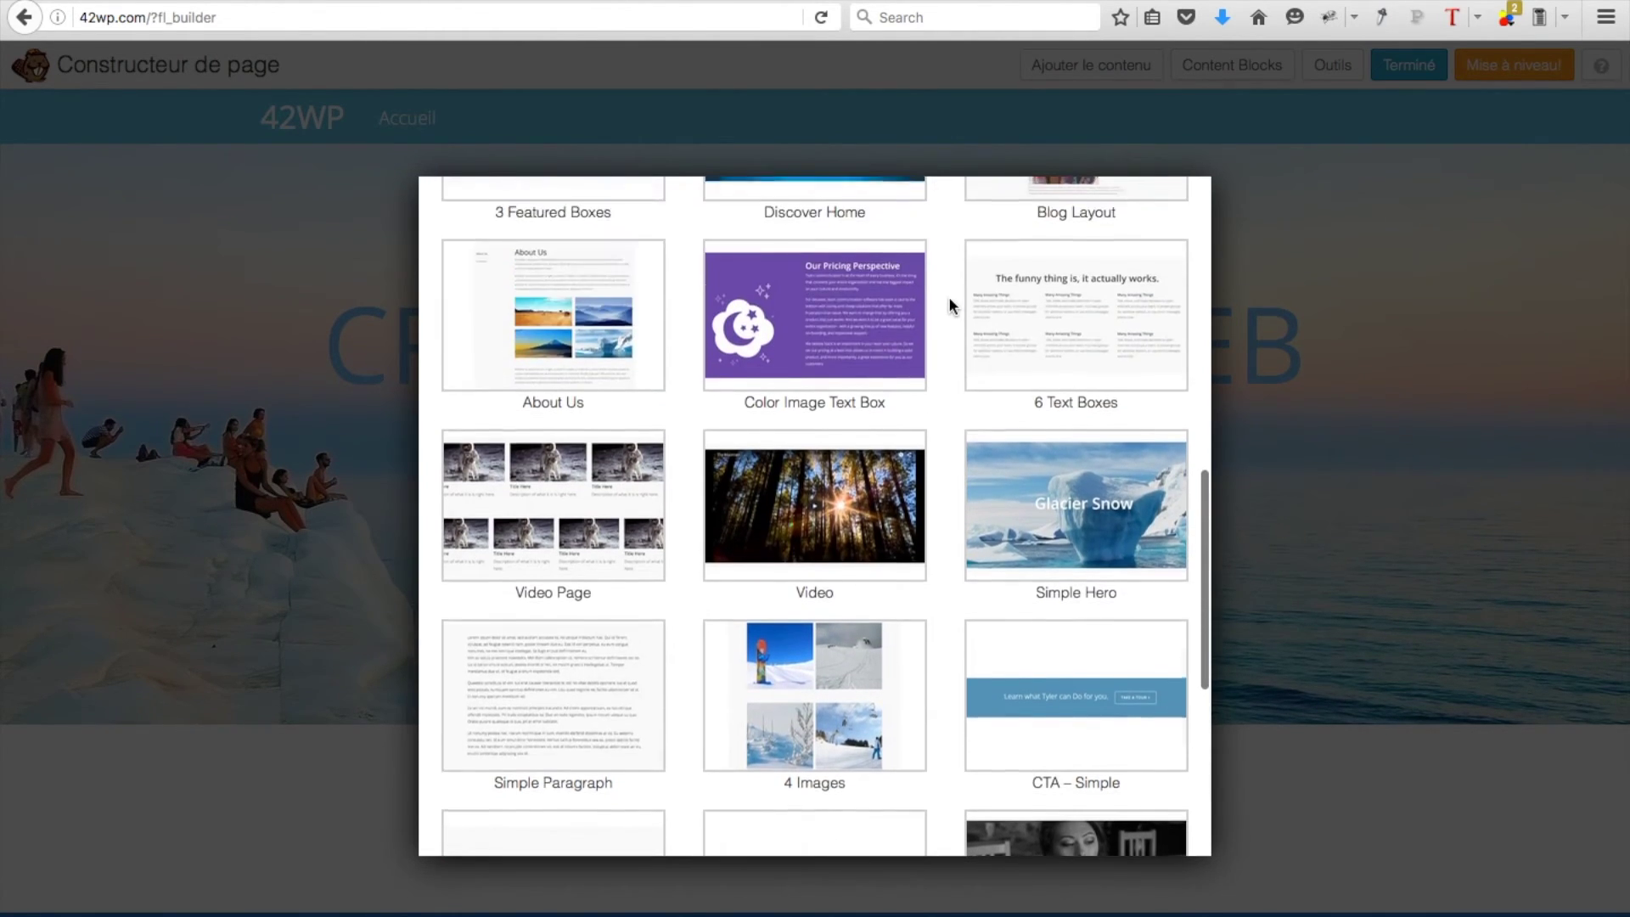
{"action": "left_click", "coordinate": [1057, 340]}
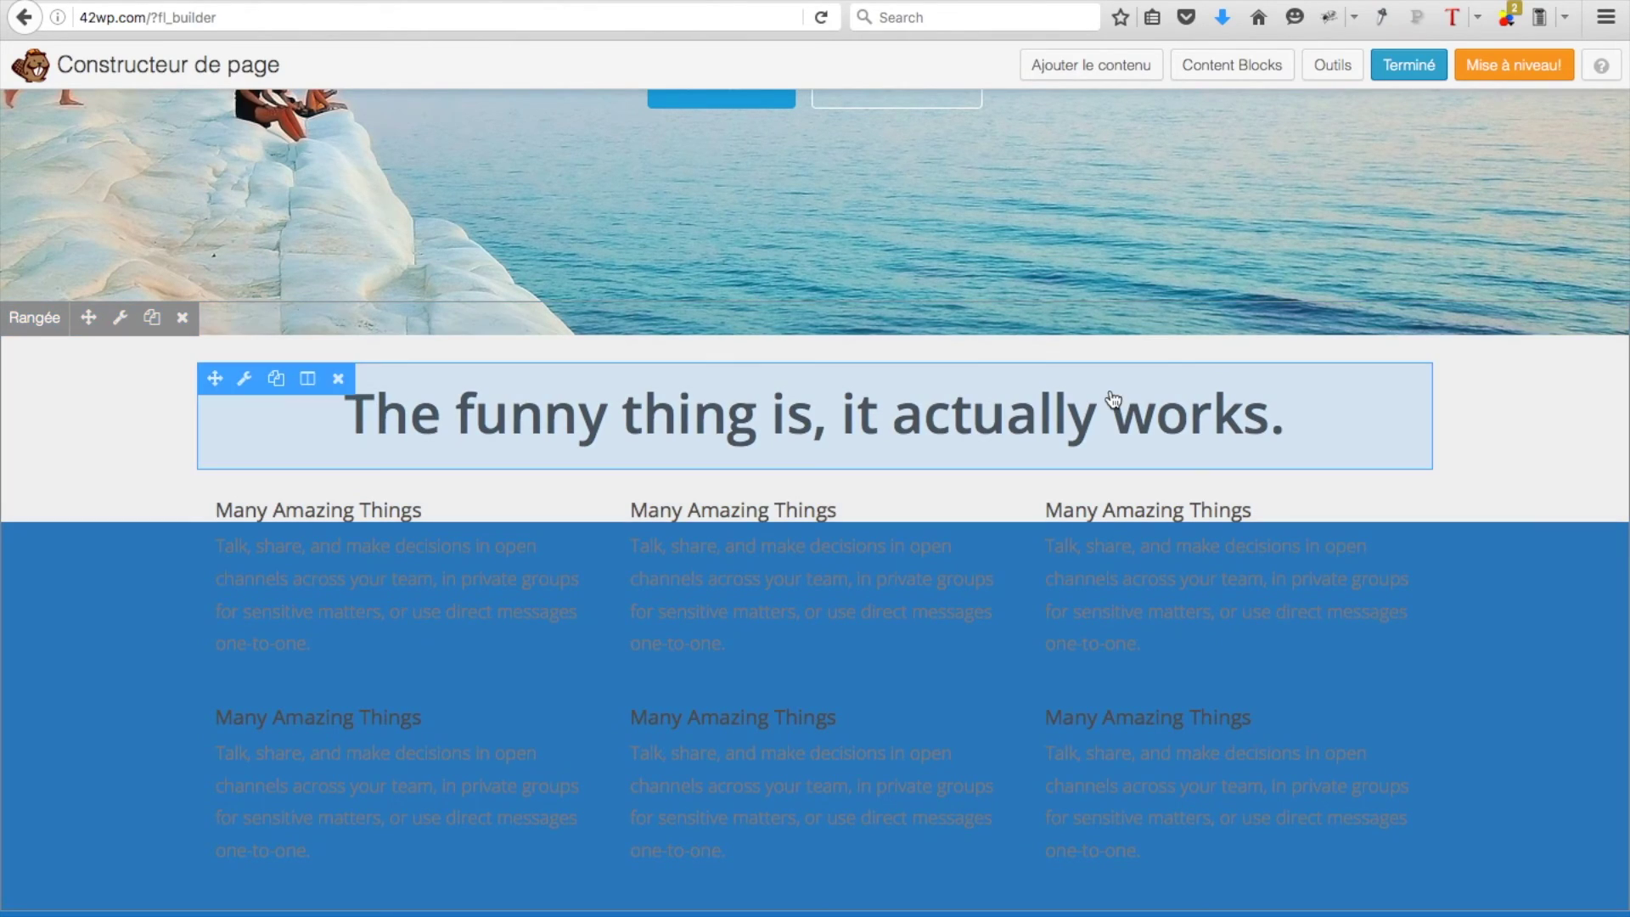
Publish the page builder changes and review the published home page down to the six text boxes.
{"action": "left_click", "coordinate": [1401, 73]}
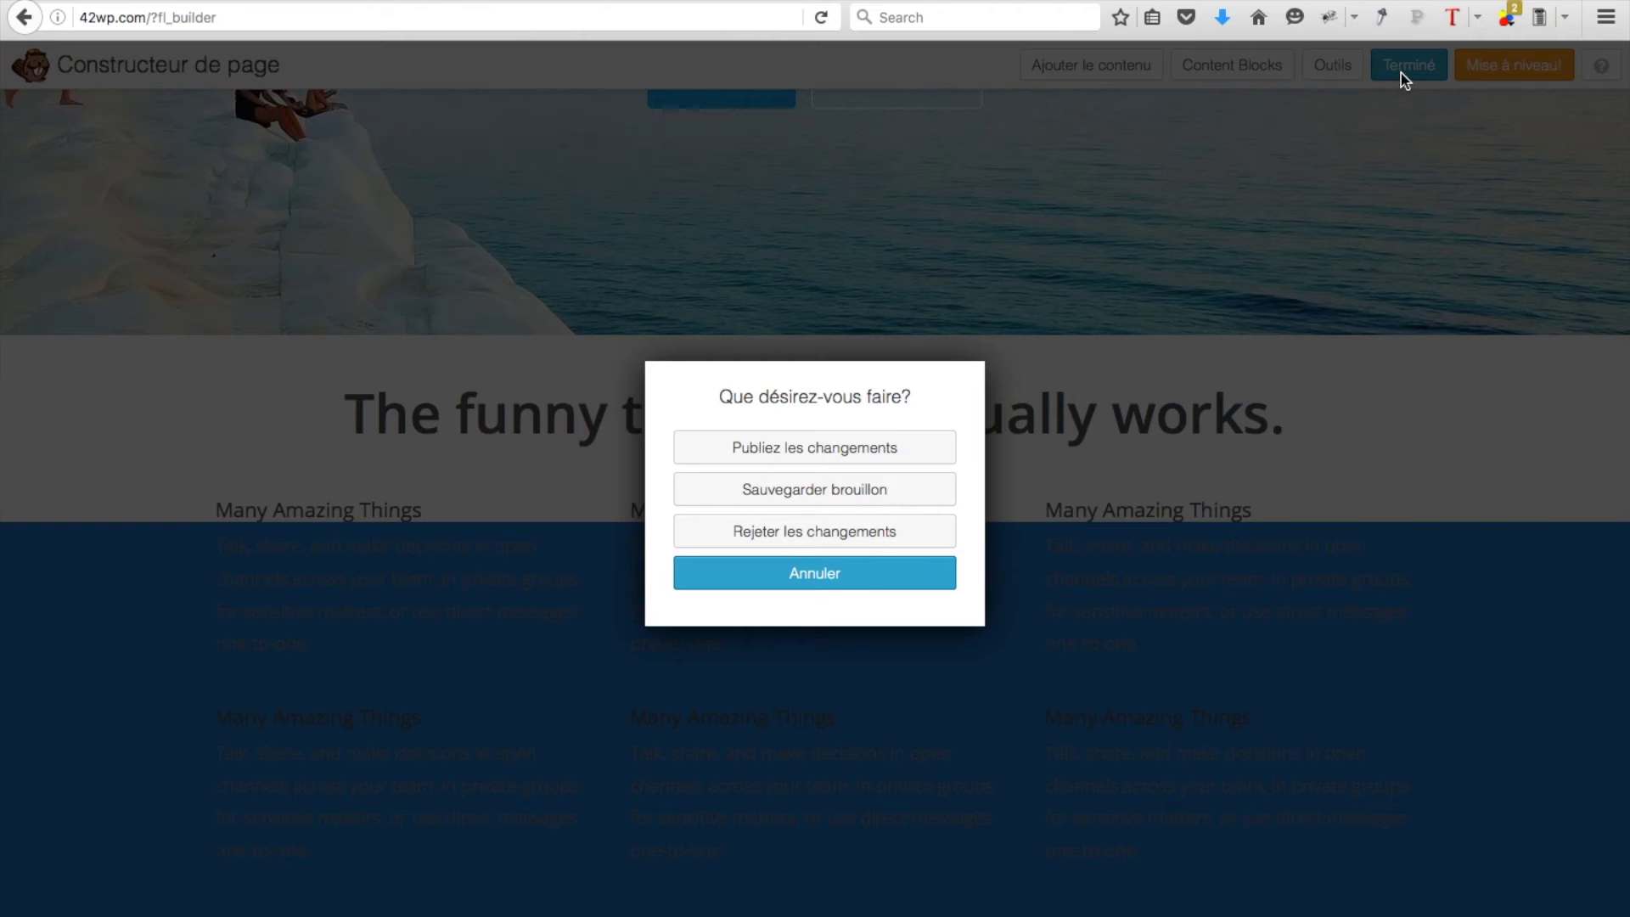
{"action": "left_click", "coordinate": [874, 448]}
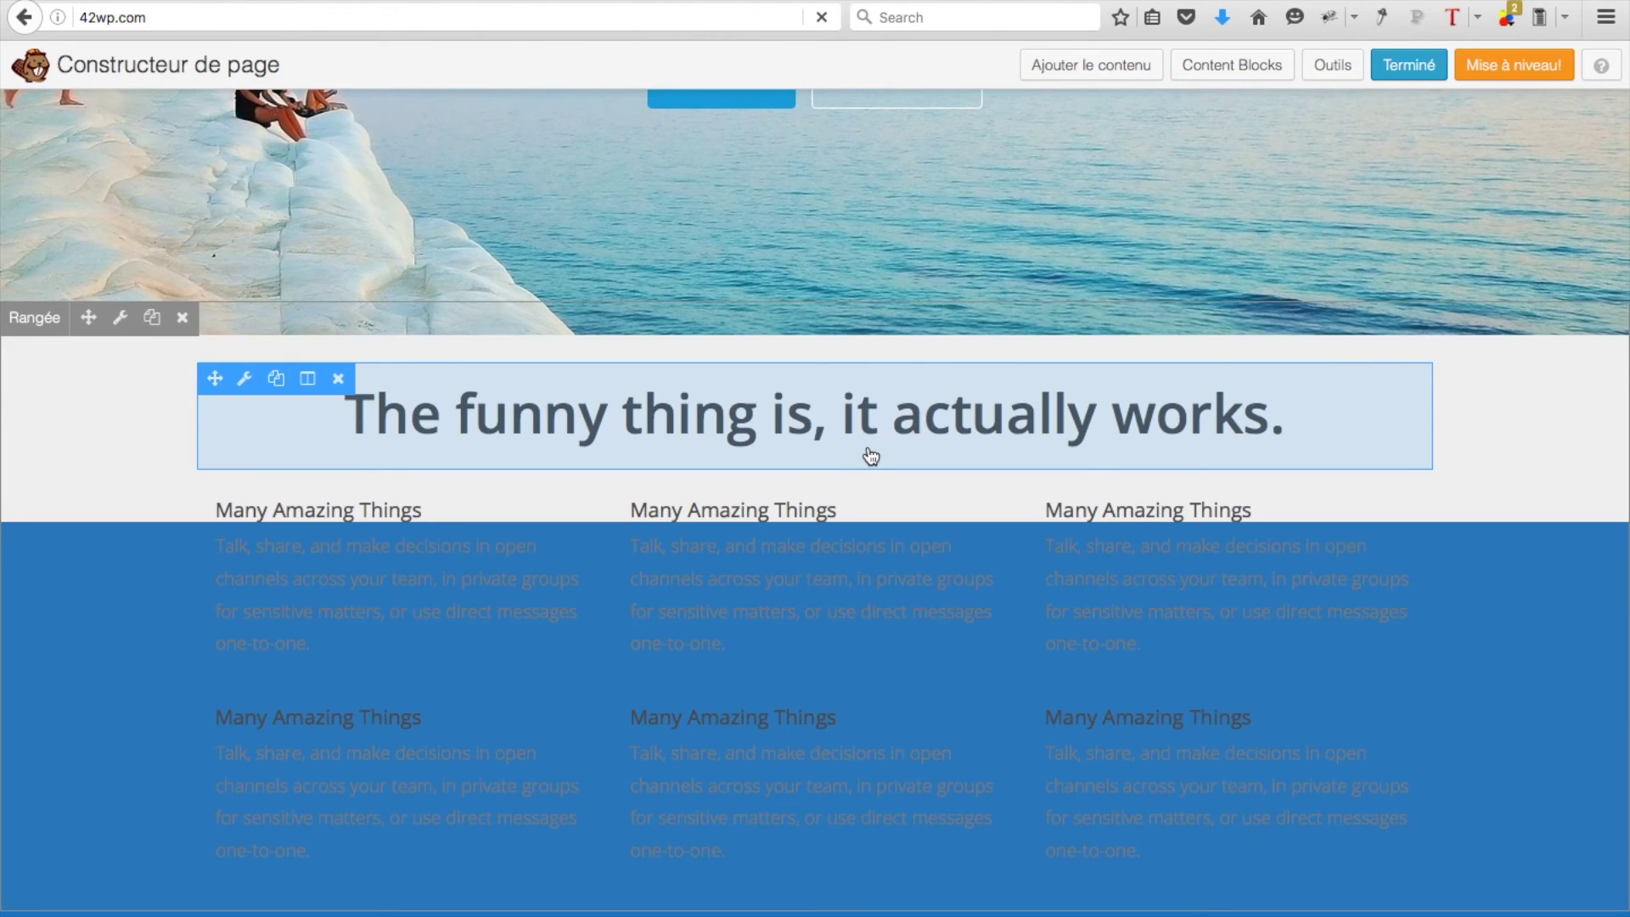
{"action": "scroll", "coordinate": [871, 456], "scroll_direction": "down", "scroll_amount": 5}
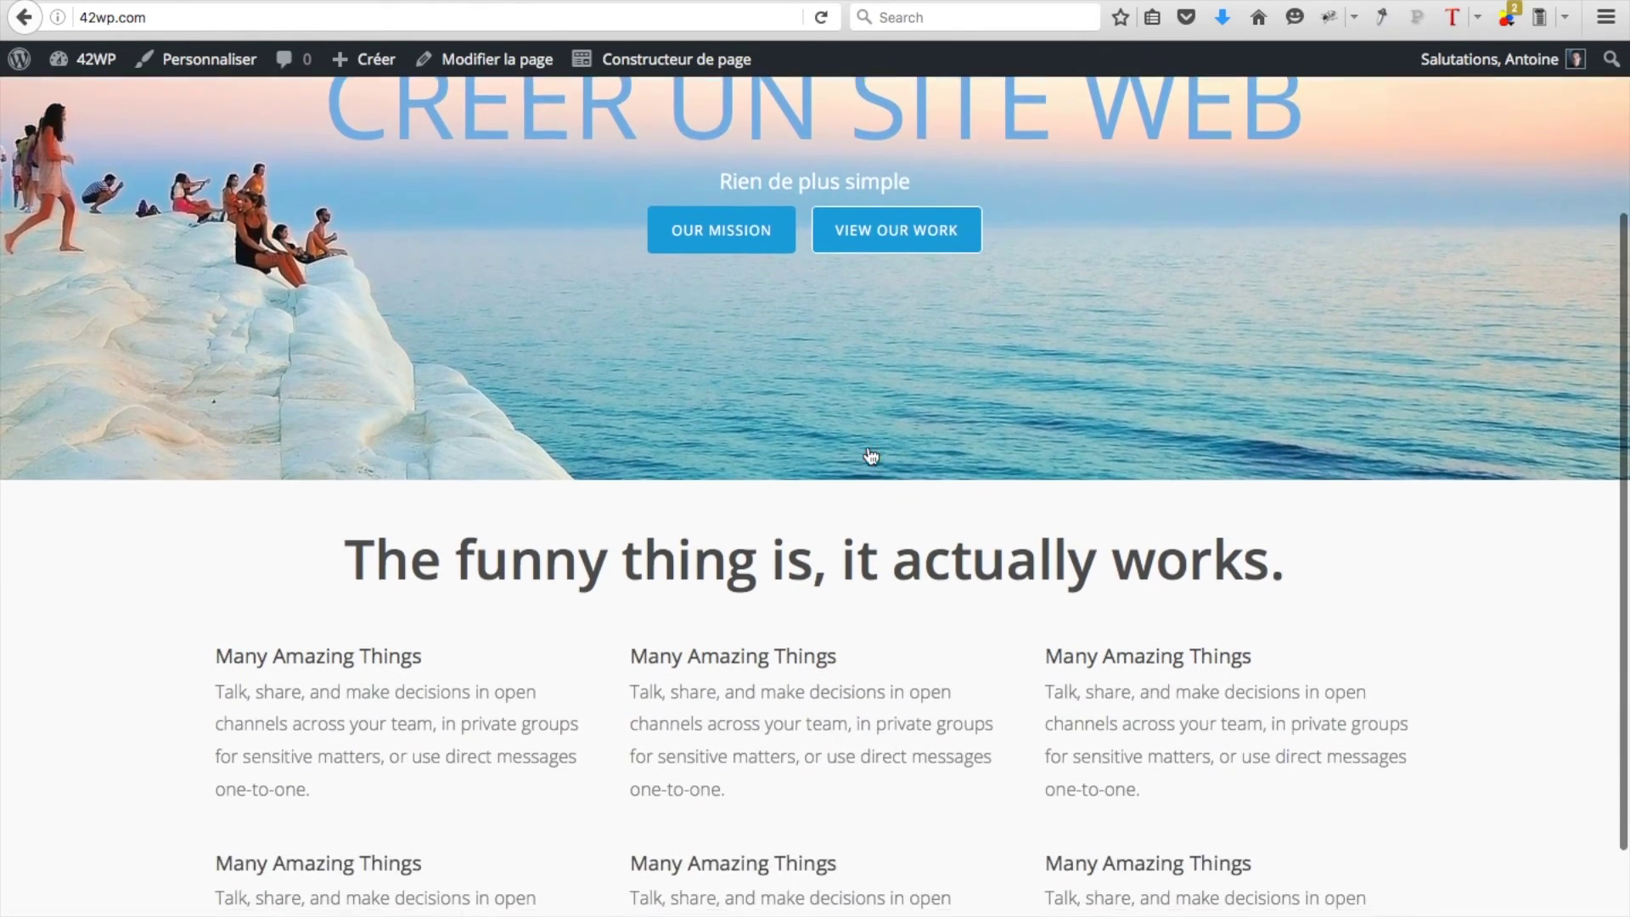
{"action": "scroll", "coordinate": [871, 456], "scroll_direction": "down", "scroll_amount": 1}
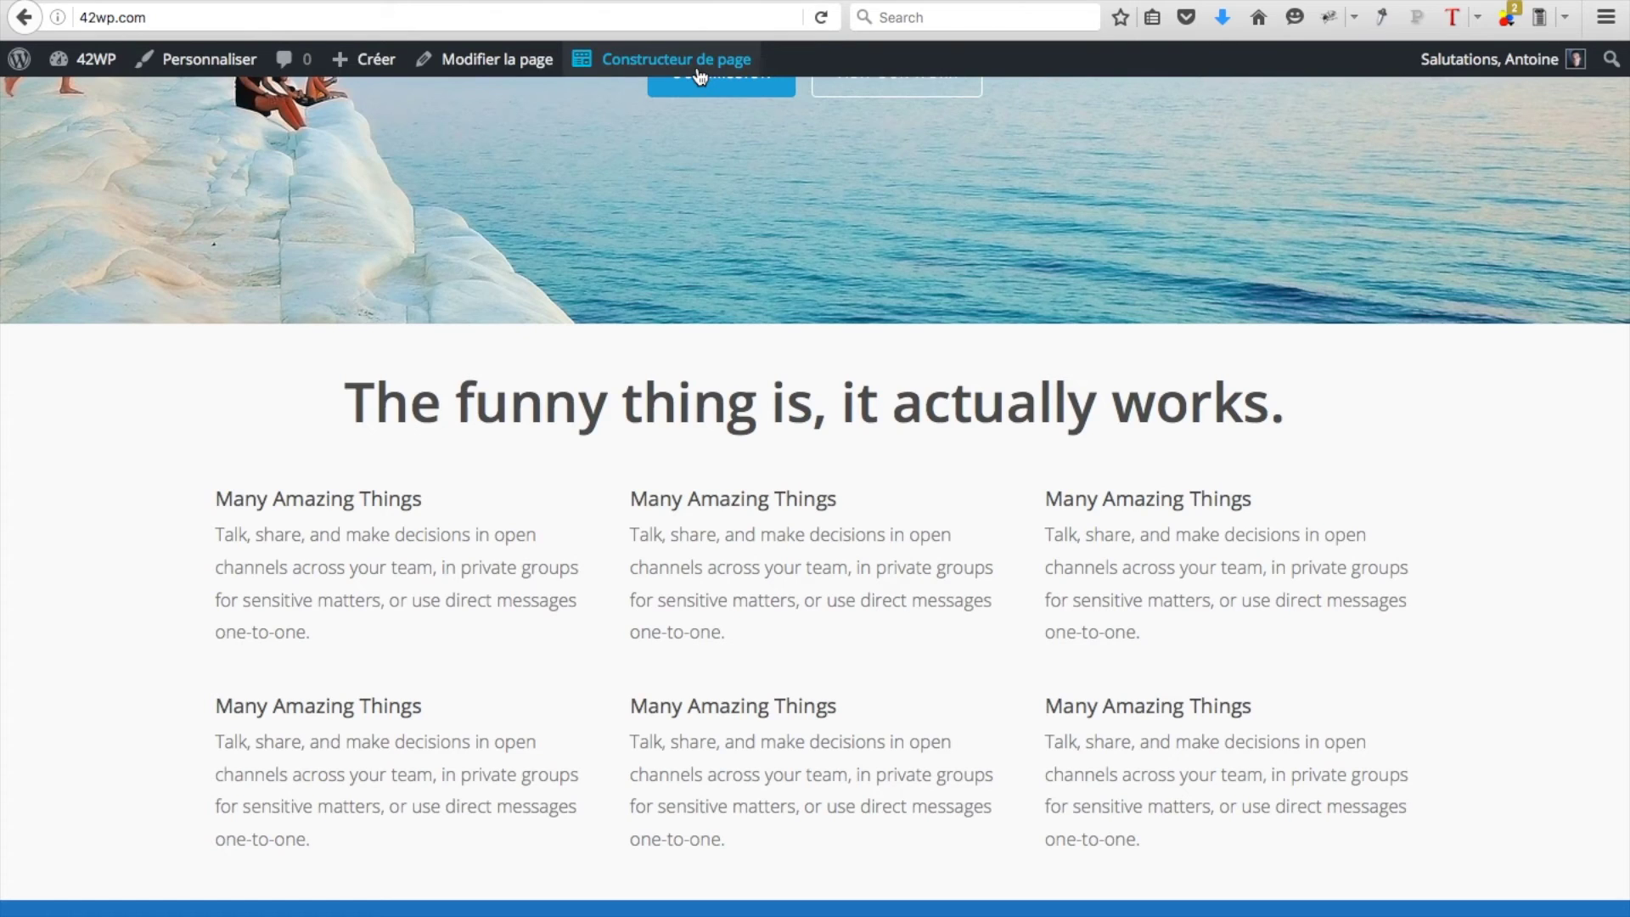
Reopen the page builder and inspect the editors of the "The funny thing is" heading and an upper-row text box without changing them.
{"action": "left_click", "coordinate": [633, 63]}
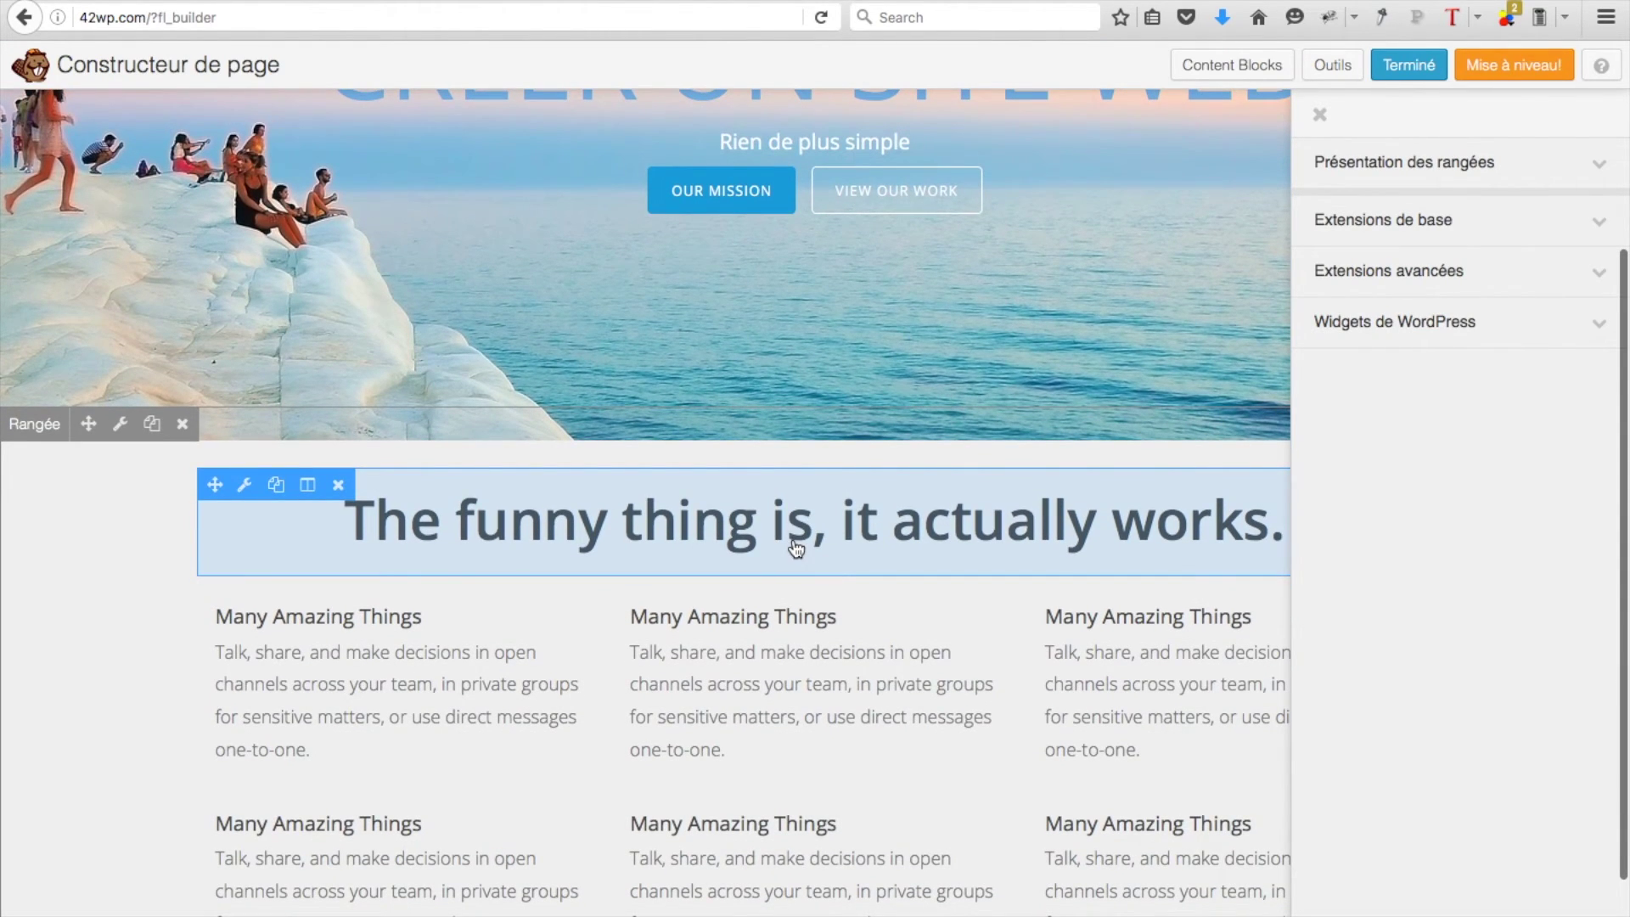
{"action": "left_click", "coordinate": [796, 548]}
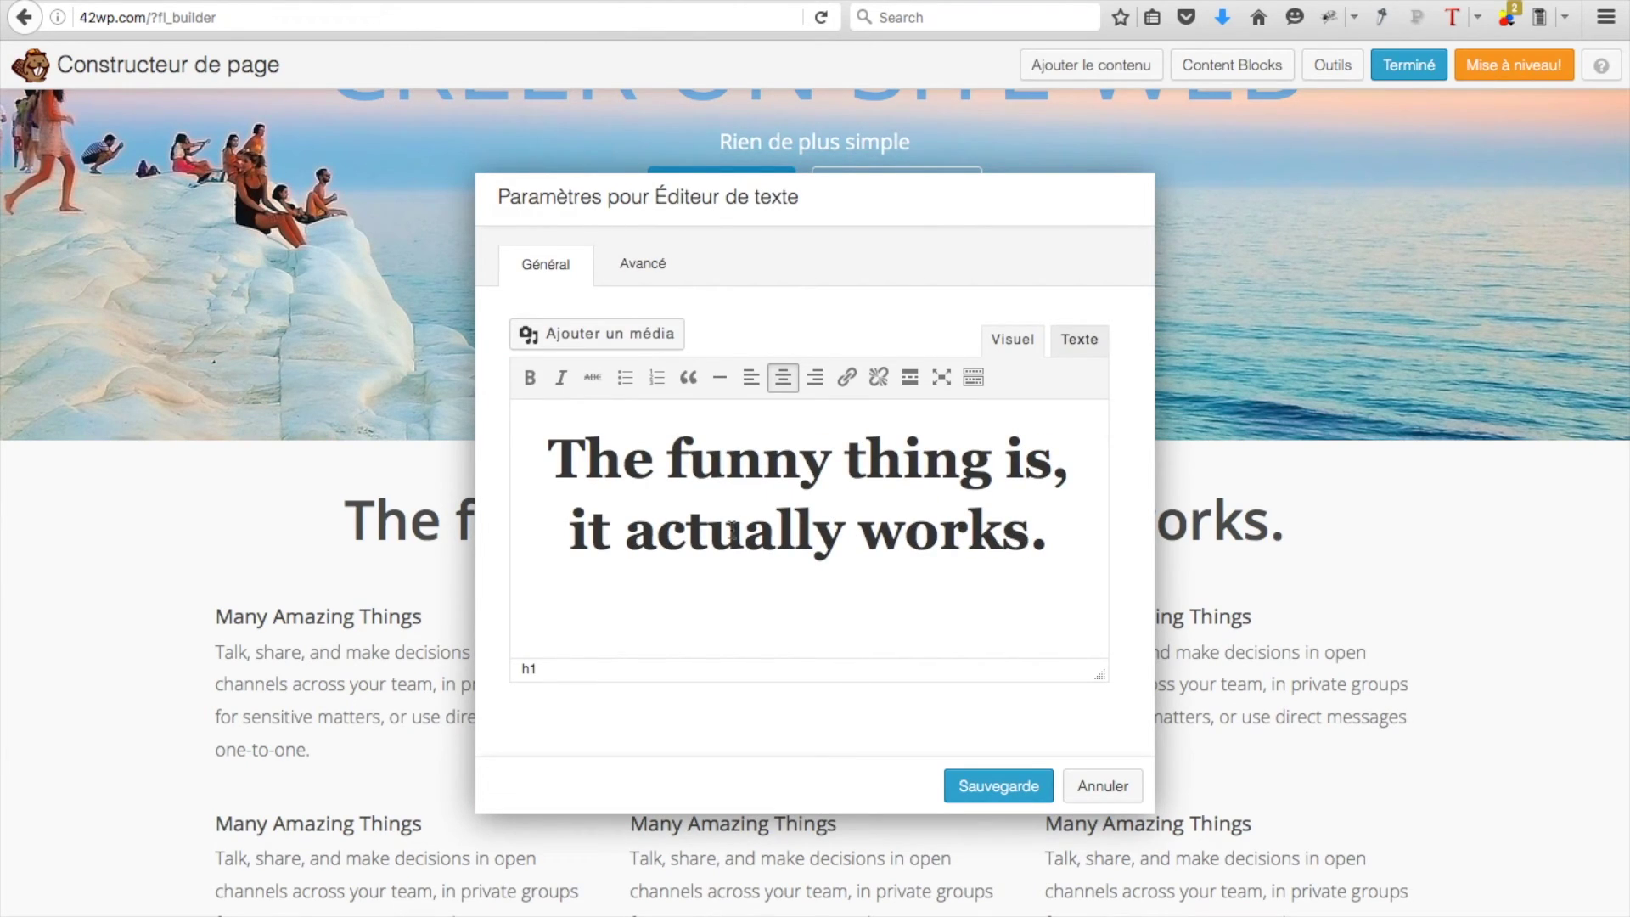
{"action": "left_click", "coordinate": [1091, 783]}
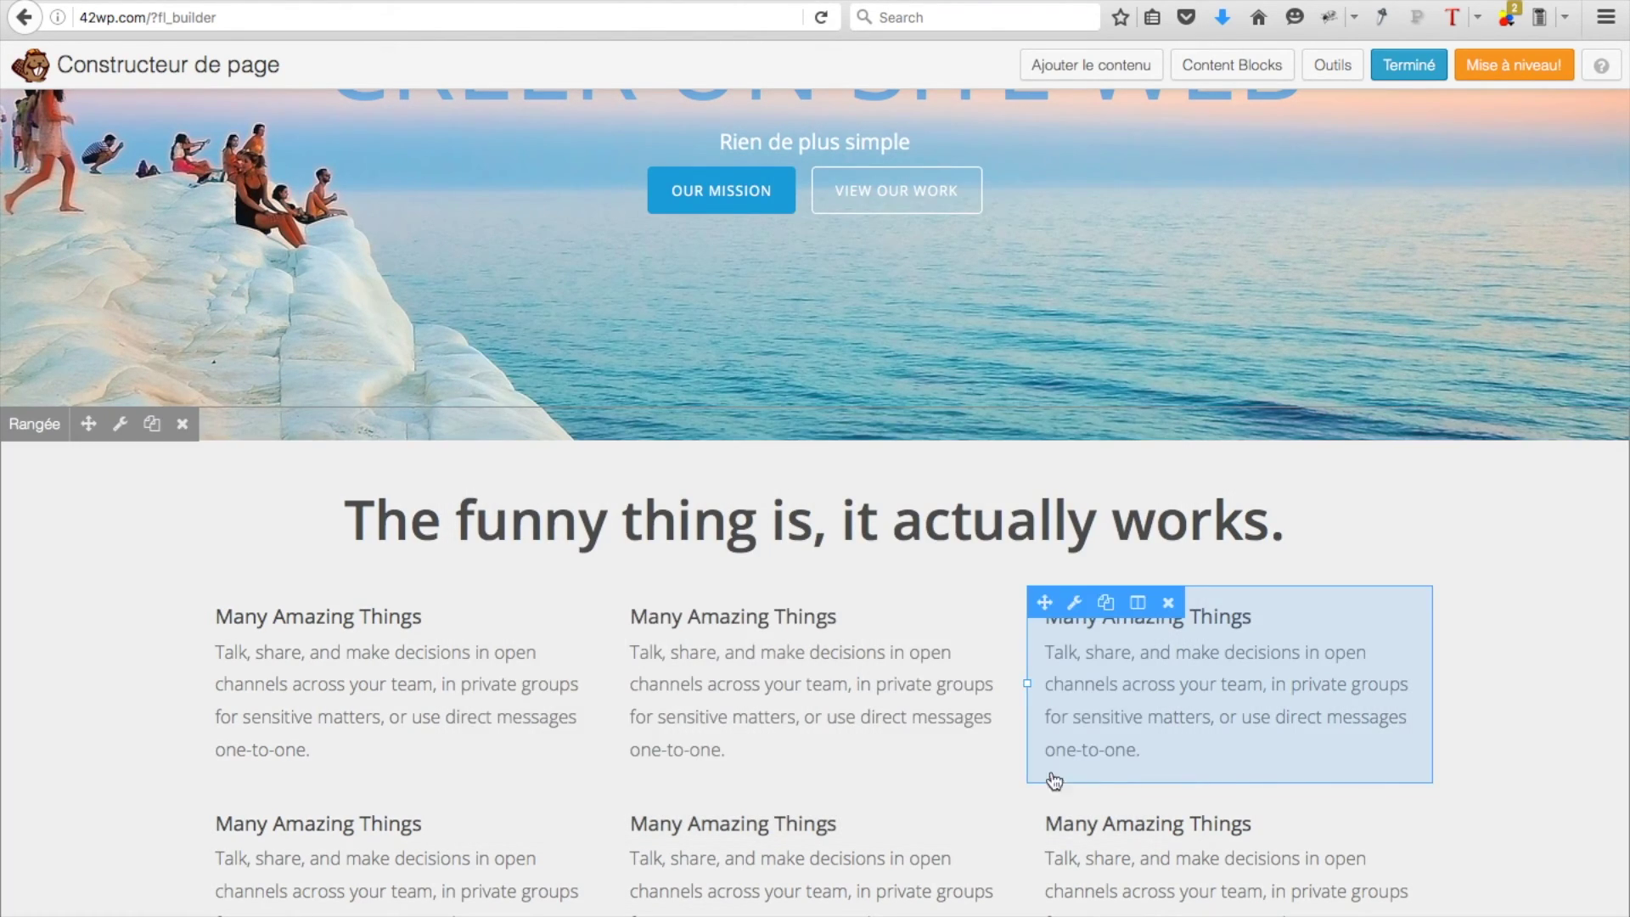
{"action": "left_click", "coordinate": [1169, 720]}
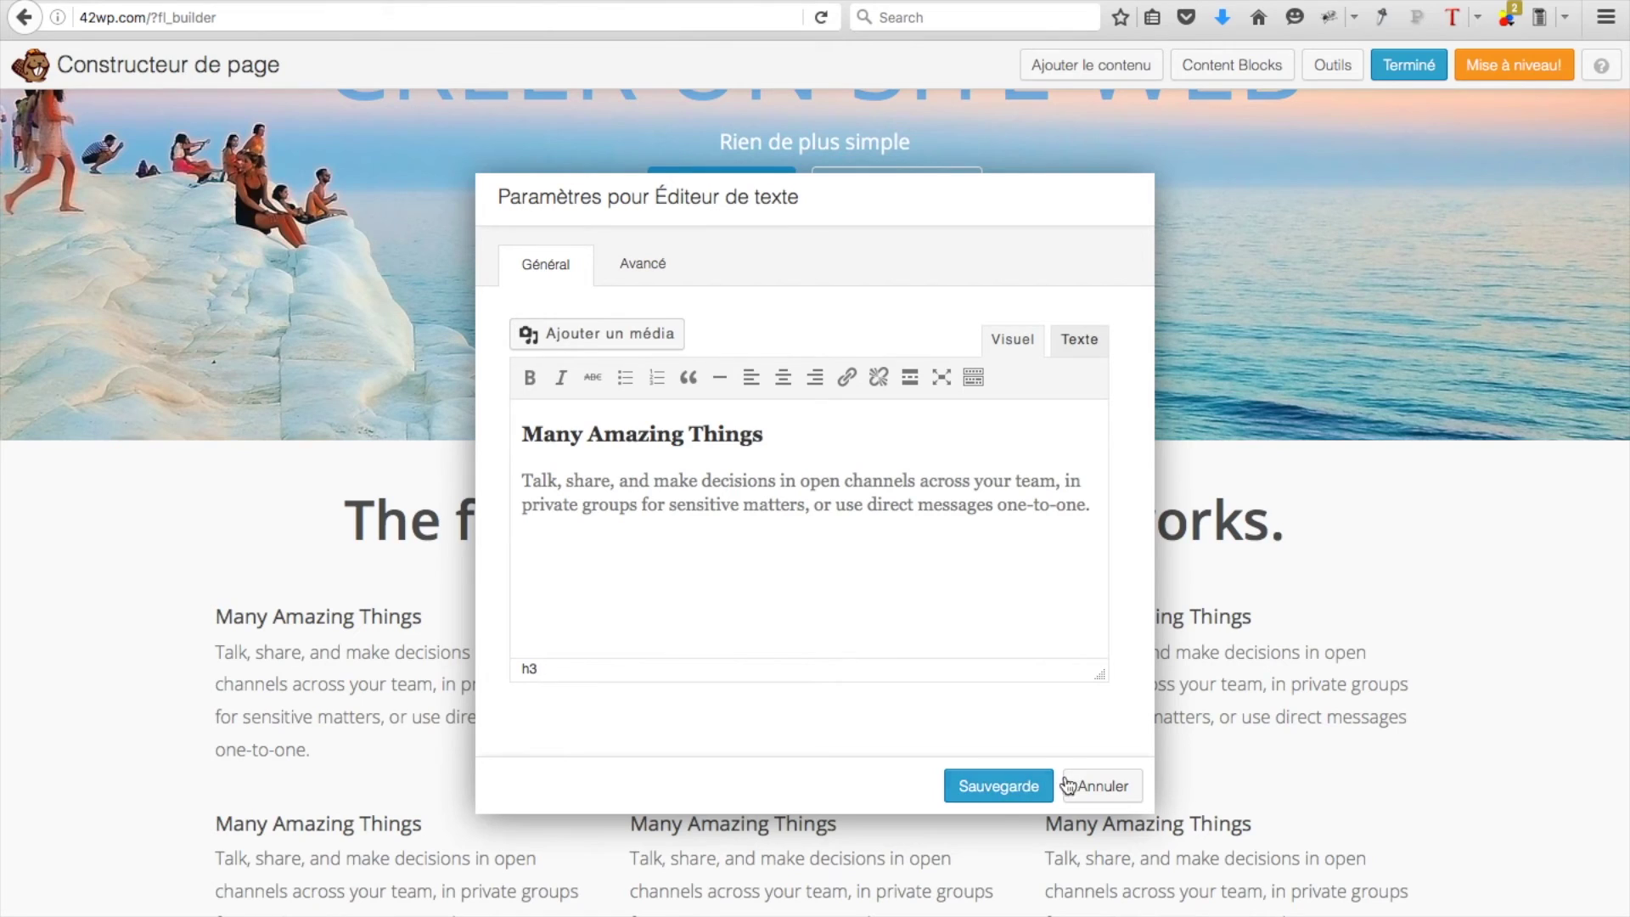
{"action": "left_click", "coordinate": [1104, 785]}
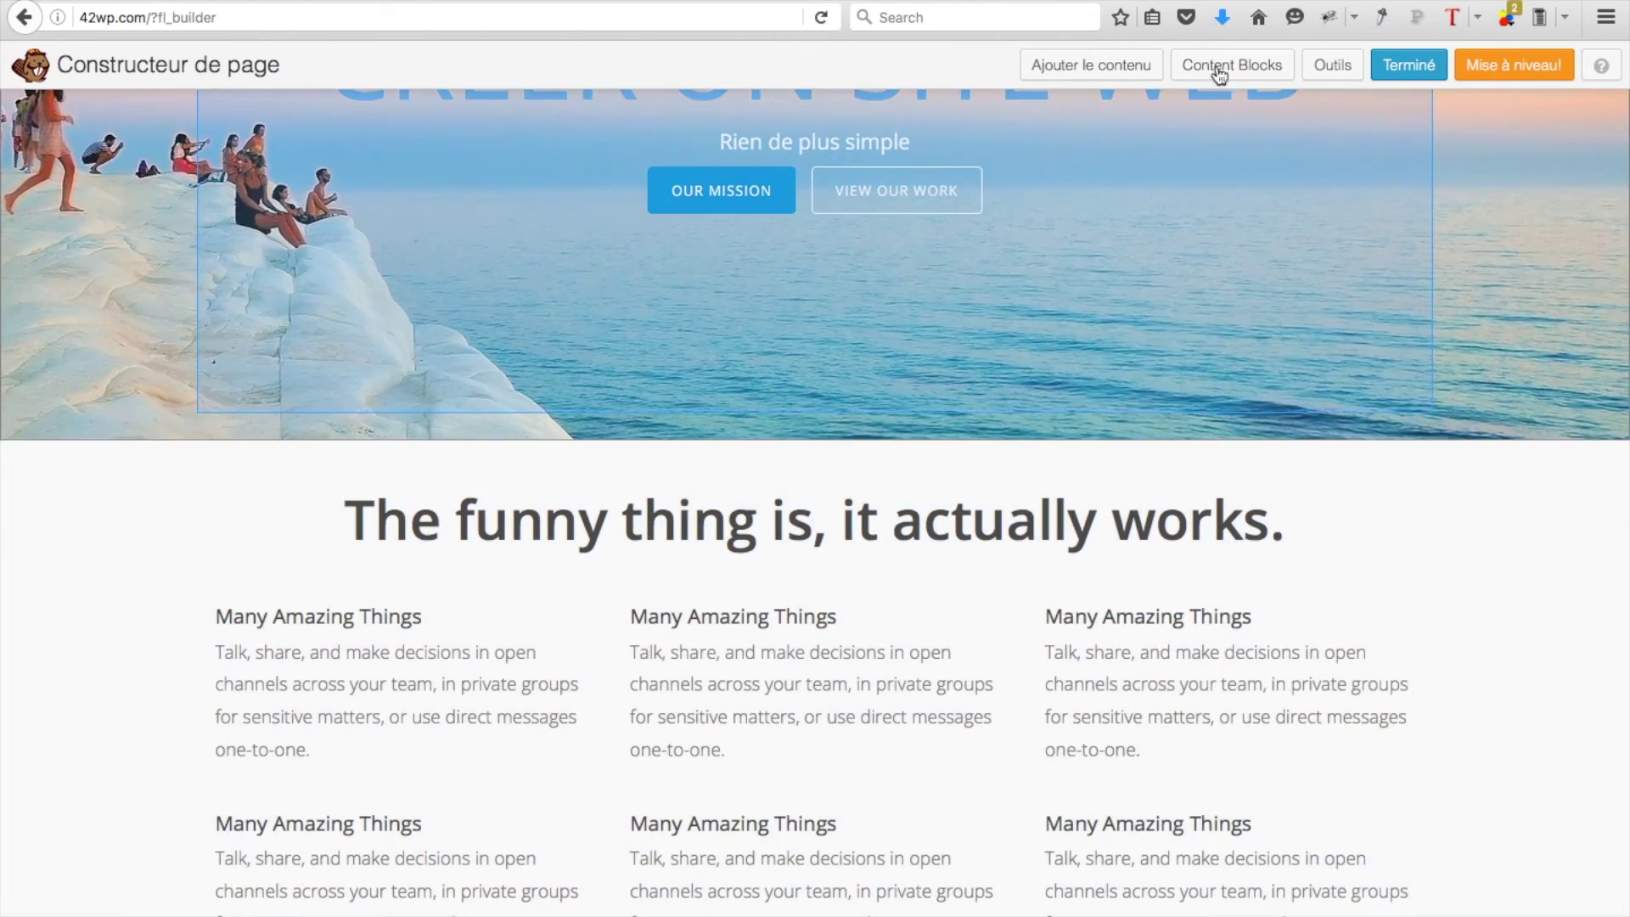
Look through the content block library without inserting anything, and publish the page to leave the builder.
{"action": "left_click", "coordinate": [1219, 71]}
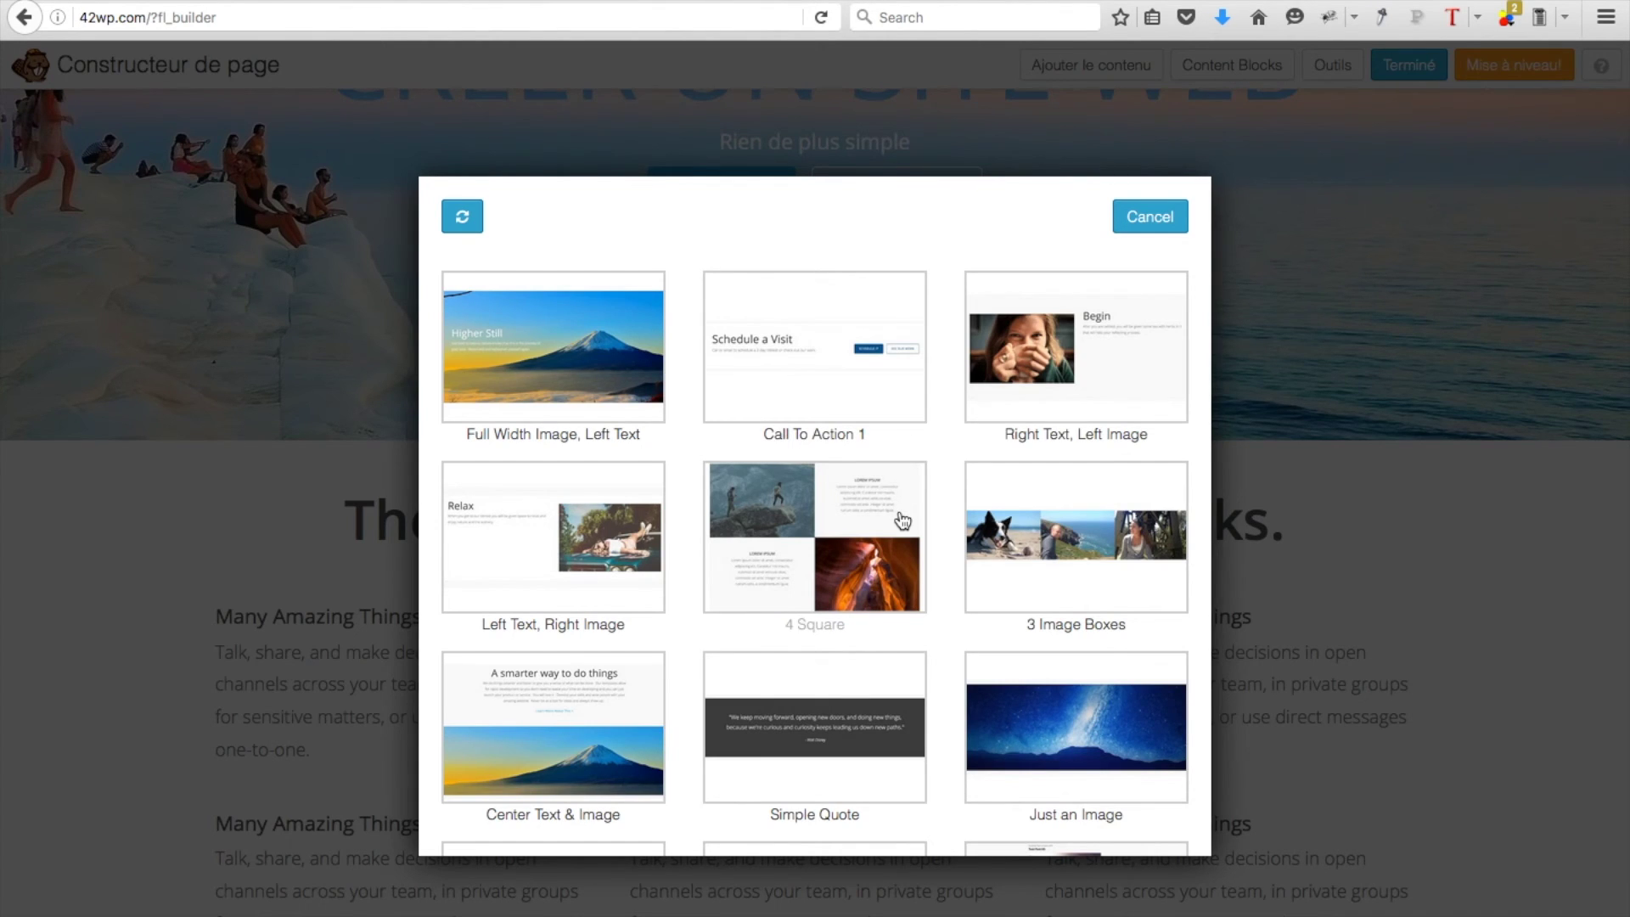
{"action": "scroll", "coordinate": [902, 521], "scroll_direction": "down", "scroll_amount": 7}
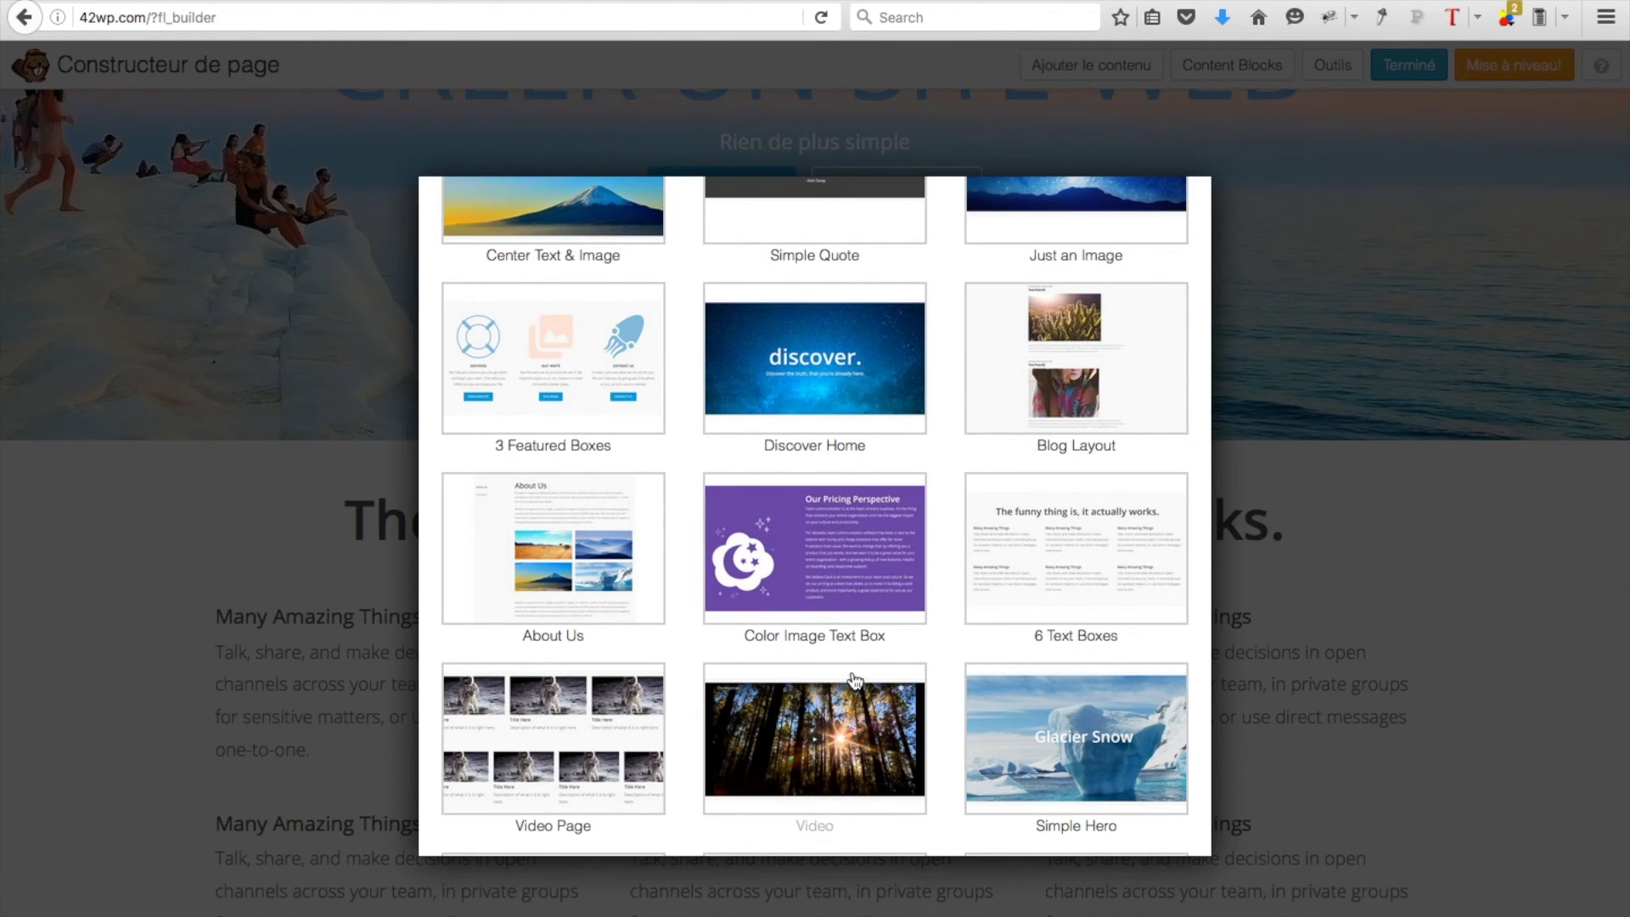
{"action": "scroll", "coordinate": [853, 679], "scroll_direction": "down", "scroll_amount": 8}
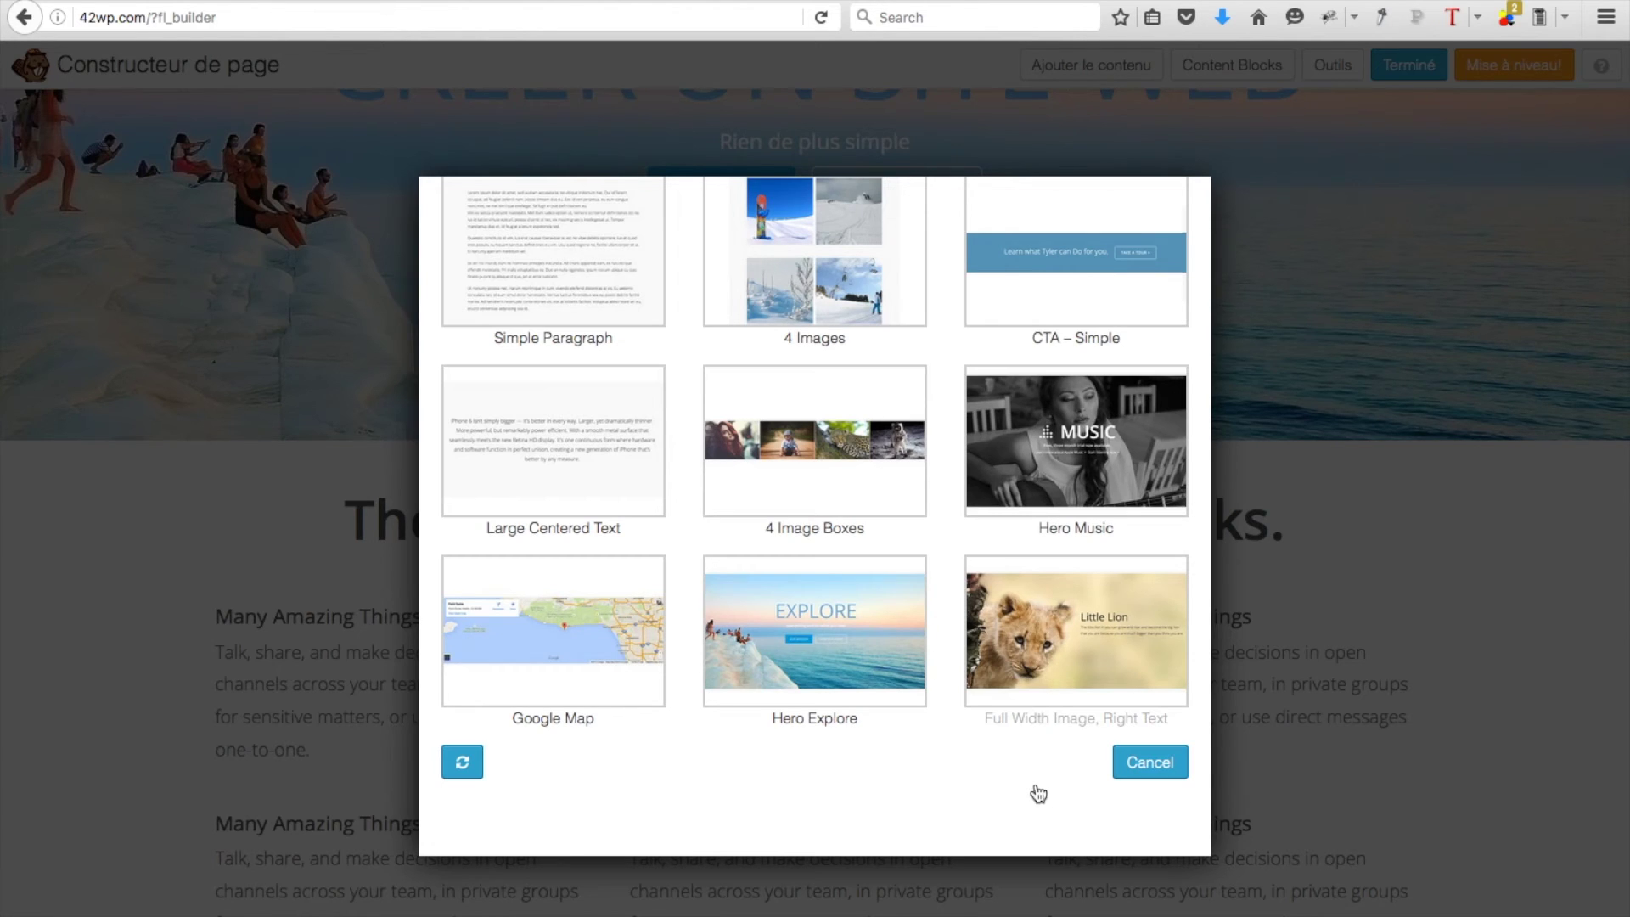
{"action": "key", "text": "Escape"}
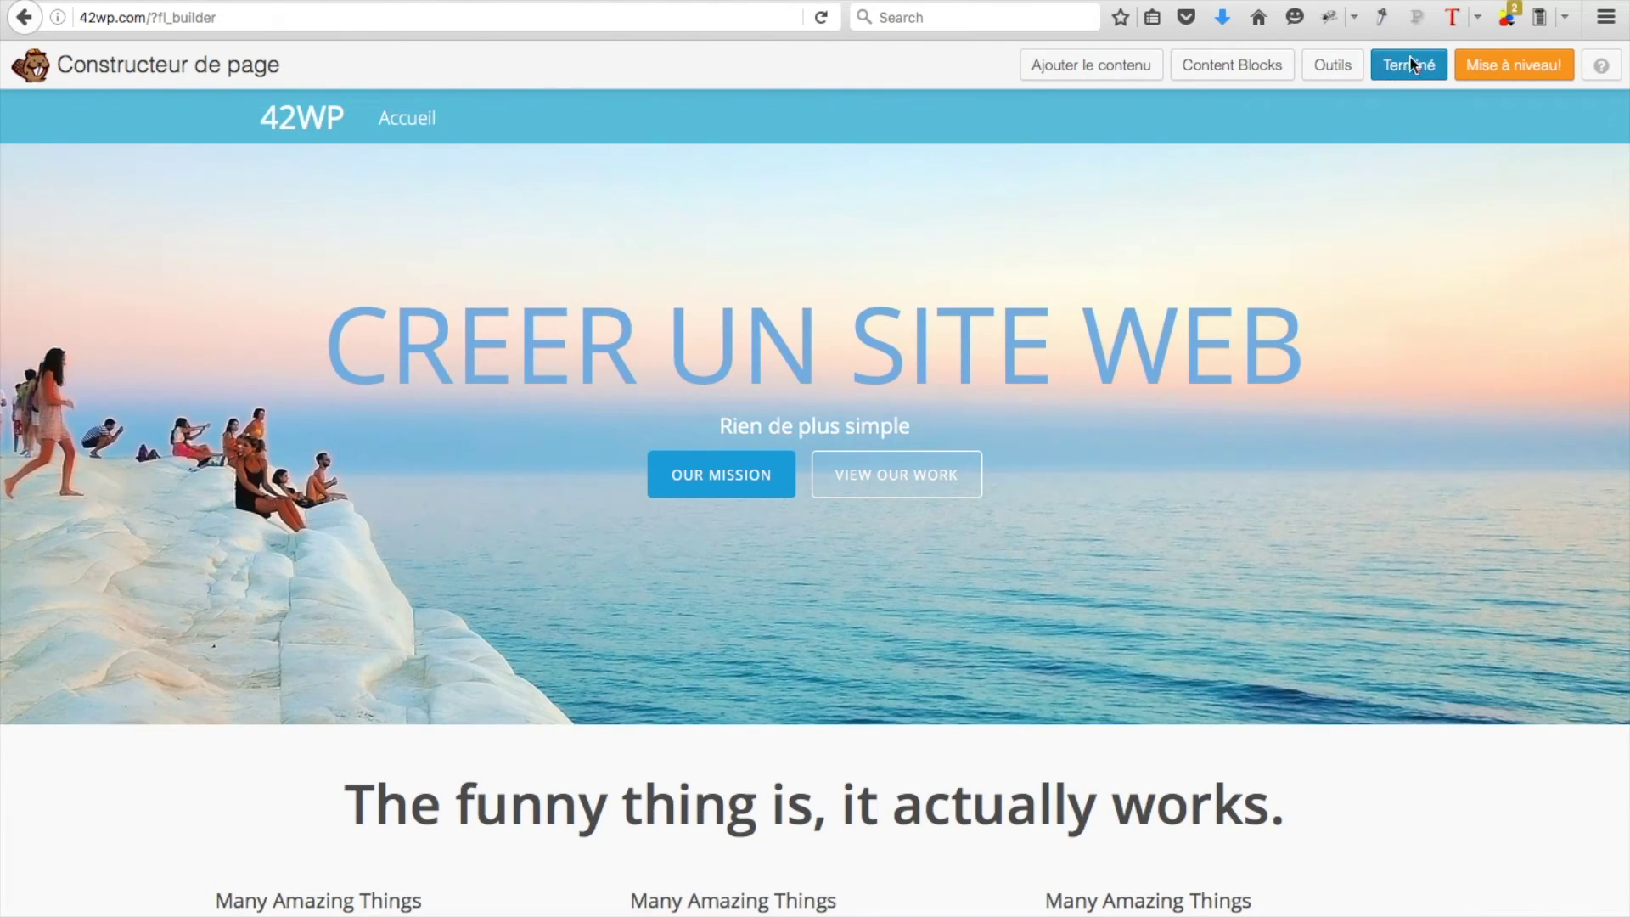
{"action": "left_click", "coordinate": [1409, 65]}
{"action": "left_click", "coordinate": [873, 456]}
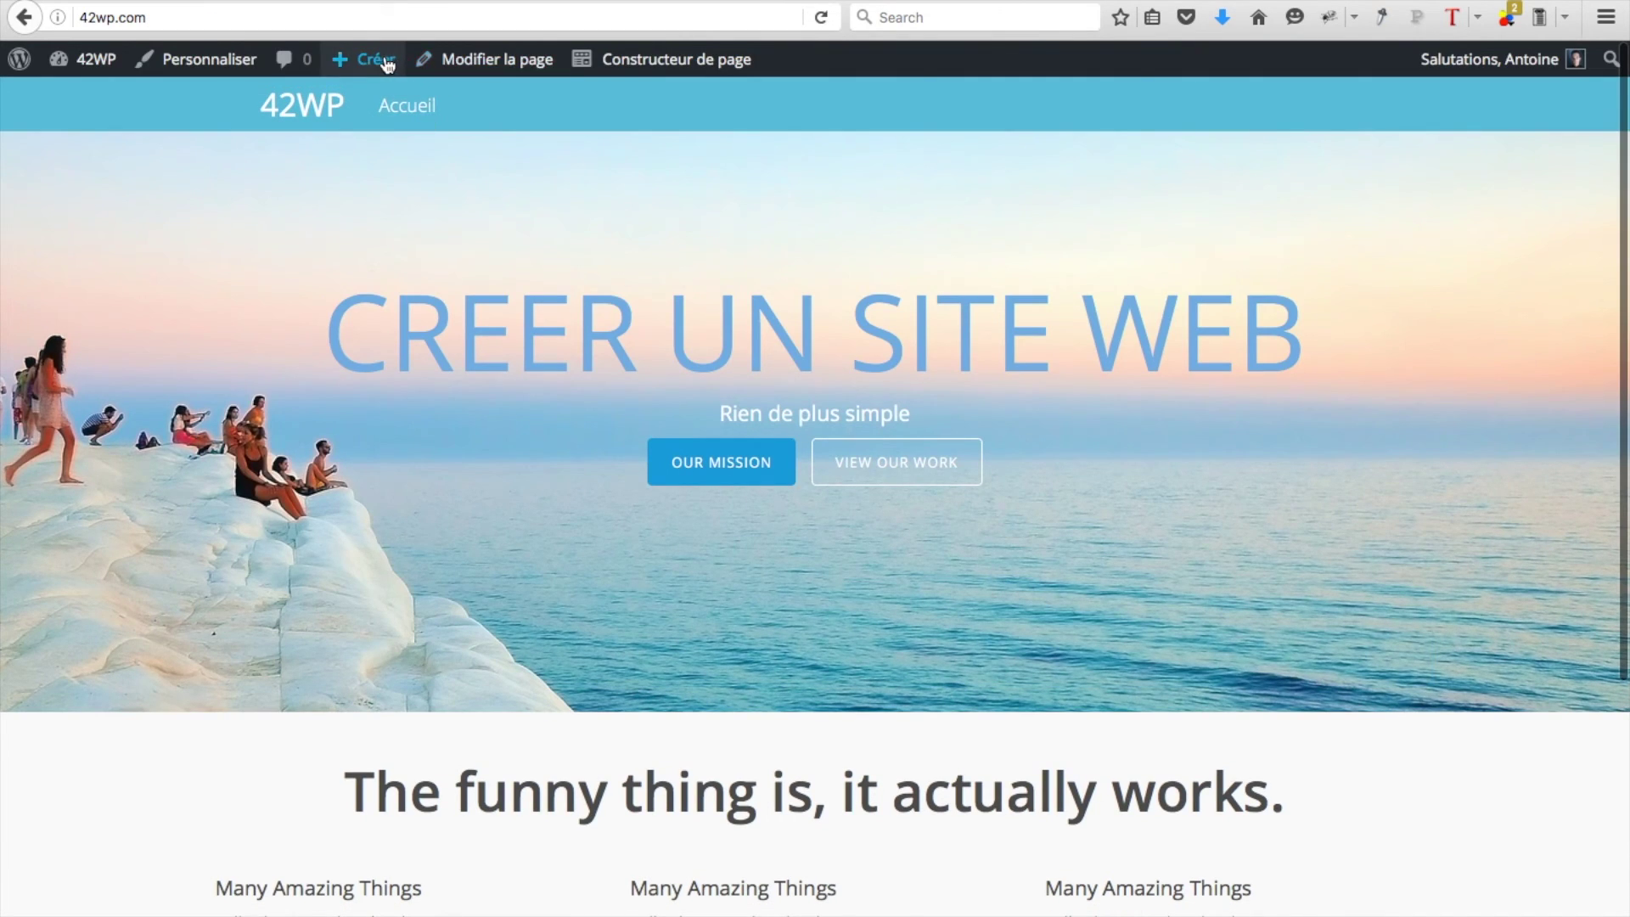
Create a new page titled "Contact", assign it the Full Width Page template and publish it.
{"action": "mouse_move", "coordinate": [388, 66]}
{"action": "left_click", "coordinate": [360, 163]}
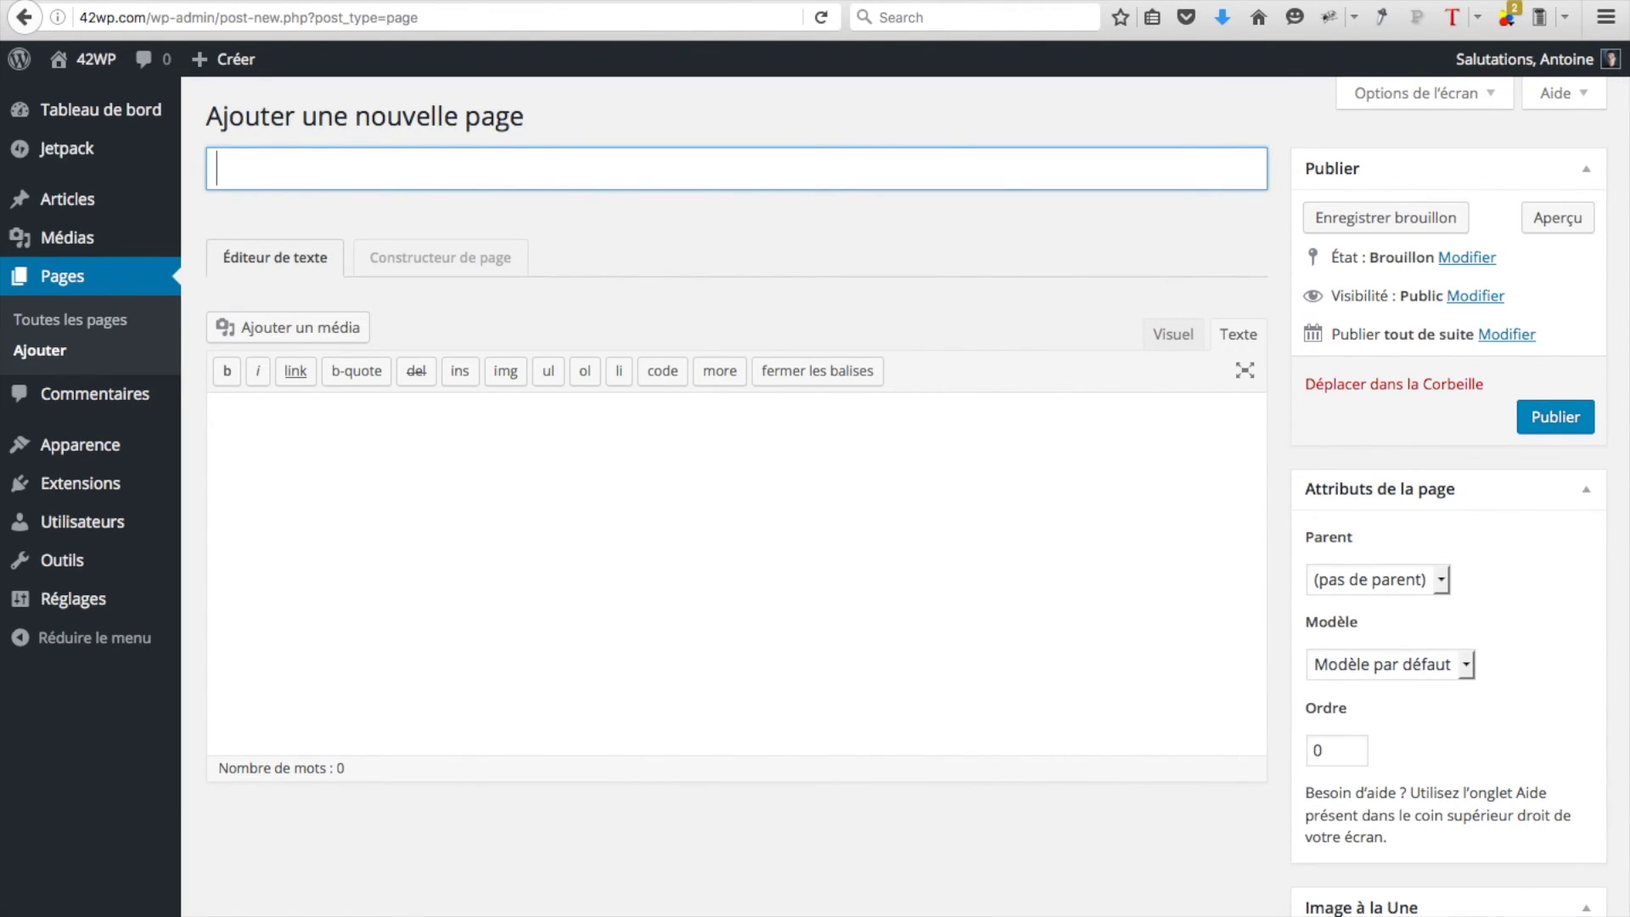
{"action": "type", "text": "Contact"}
{"action": "left_click", "coordinate": [1366, 662]}
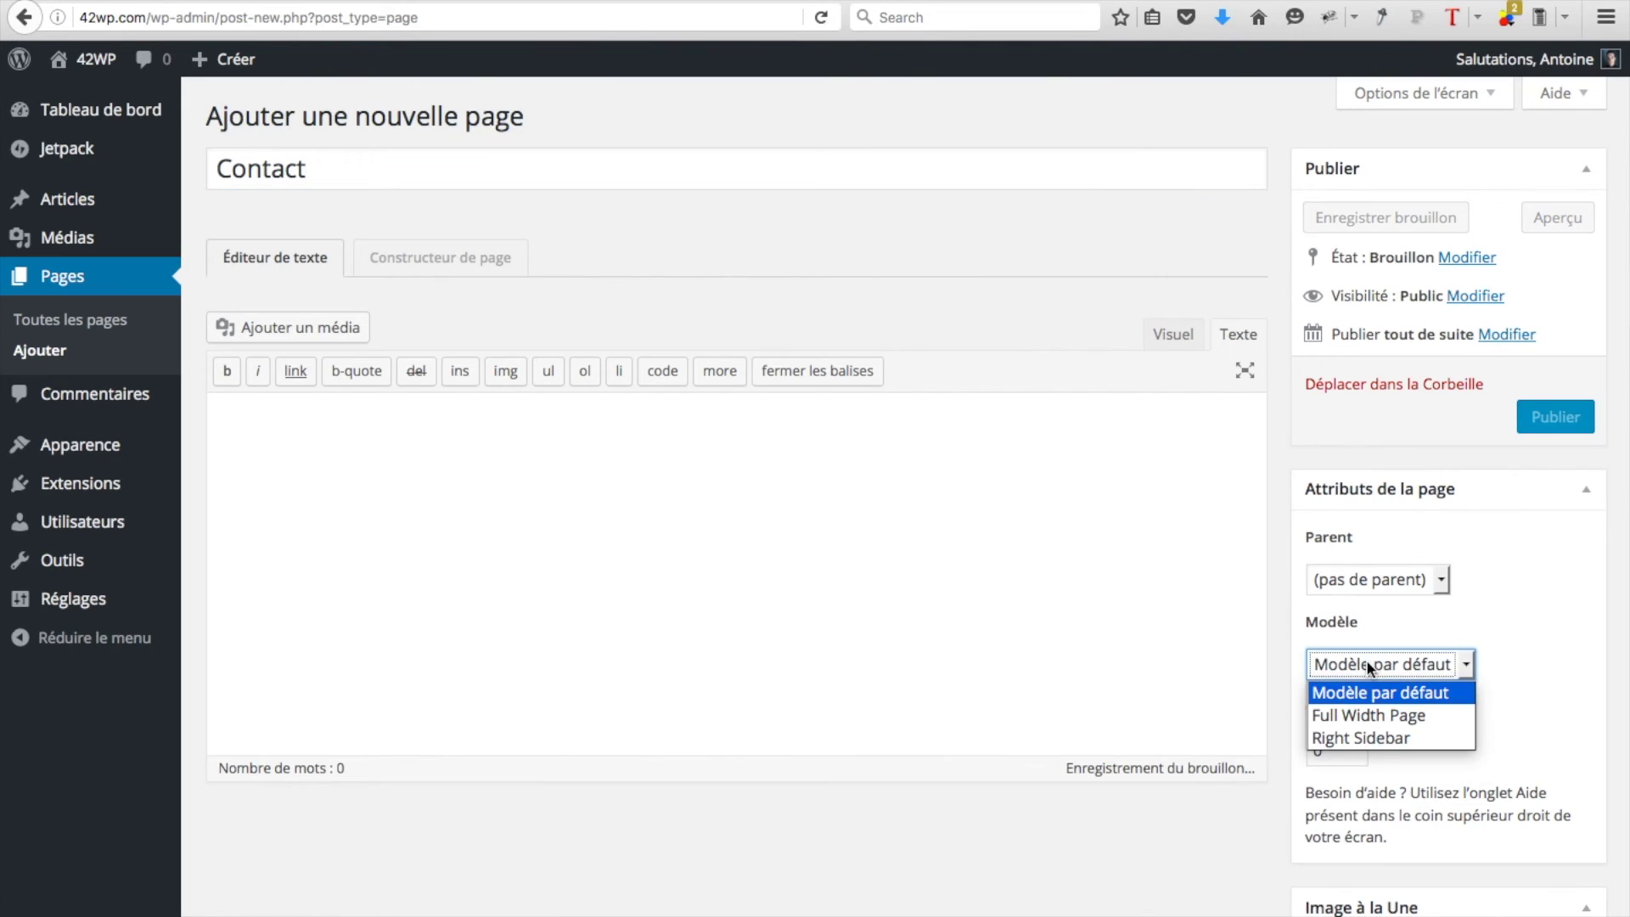
{"action": "left_click", "coordinate": [1362, 717]}
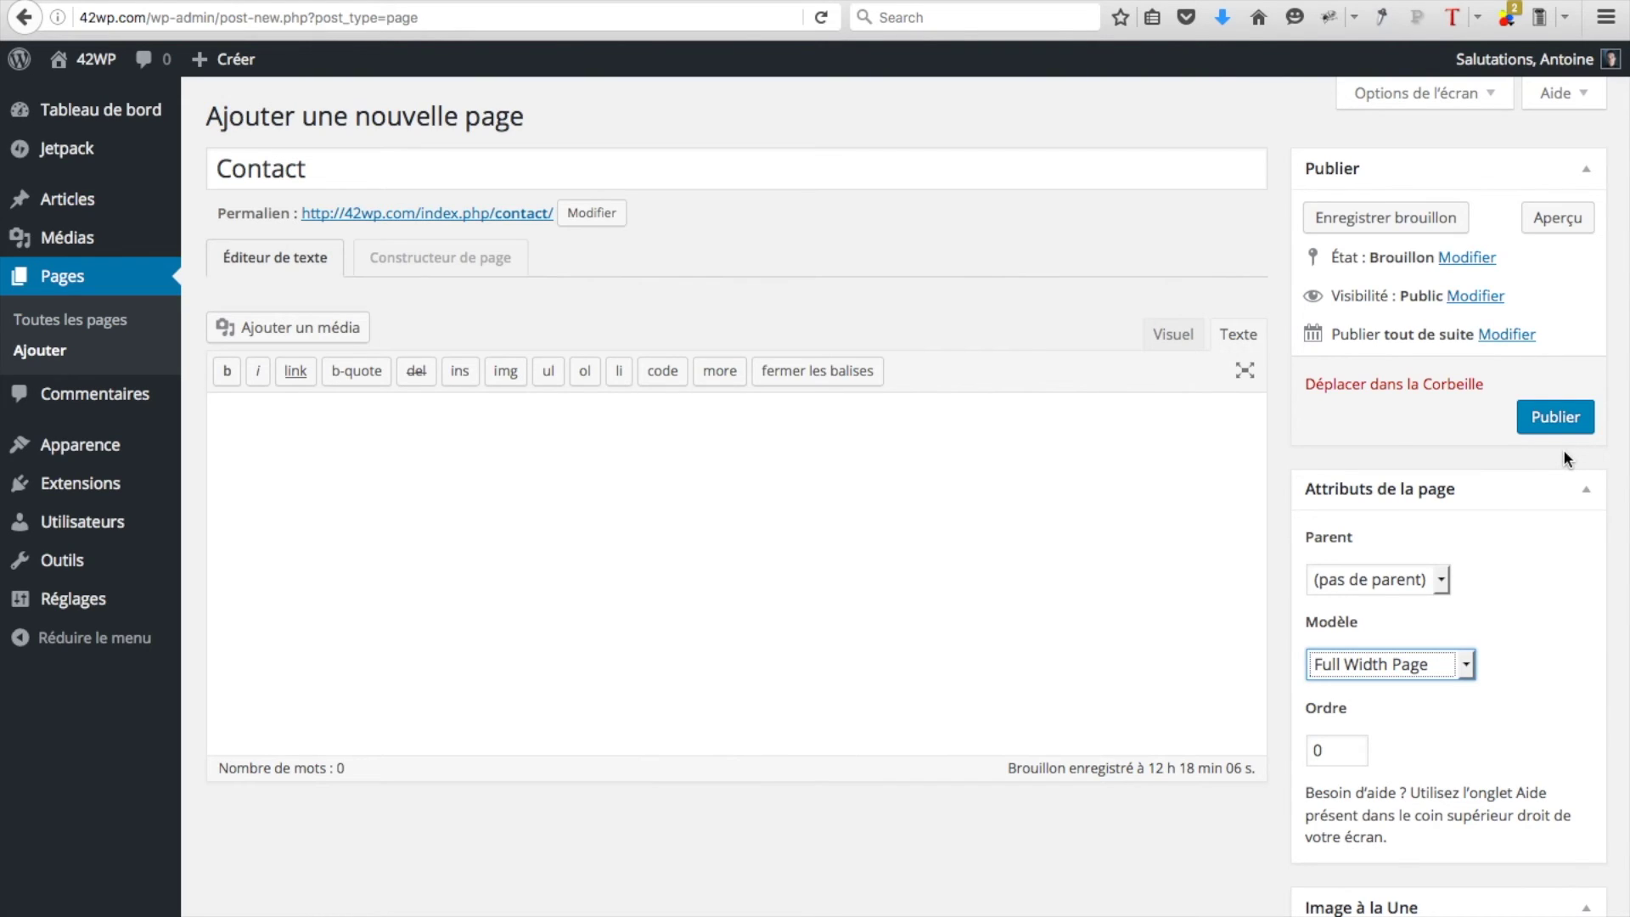
{"action": "left_click", "coordinate": [1551, 418]}
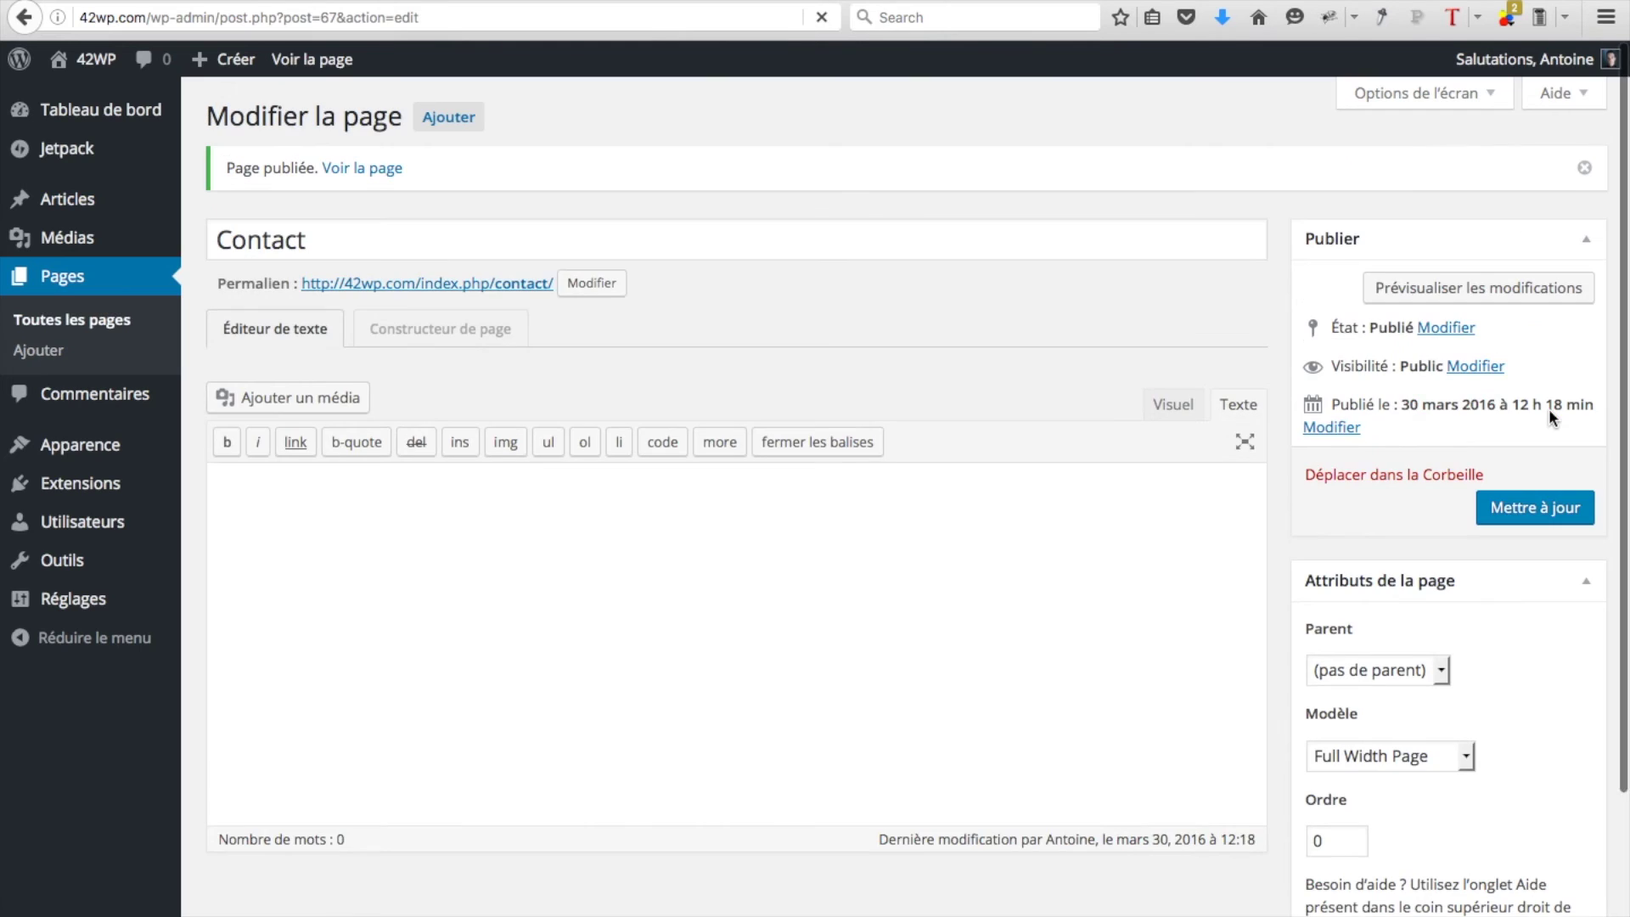
Search the plugin directory for "contact form 7", then install and activate the Contact Form 7 plugin.
{"action": "mouse_move", "coordinate": [93, 488]}
{"action": "left_click", "coordinate": [231, 518]}
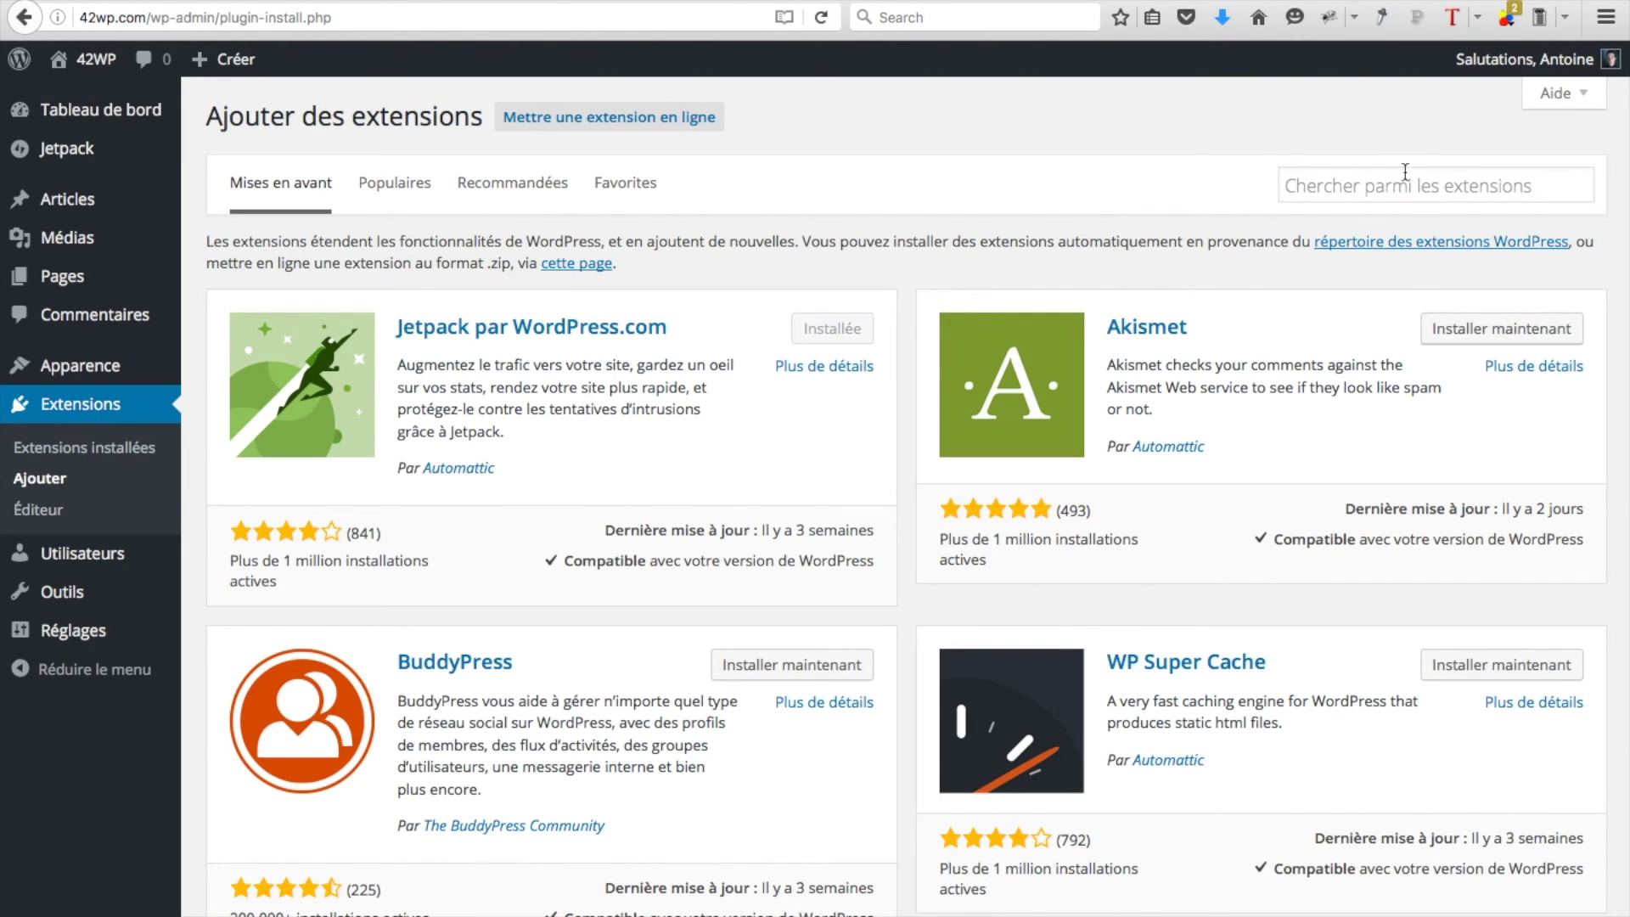
{"action": "left_click", "coordinate": [1382, 195]}
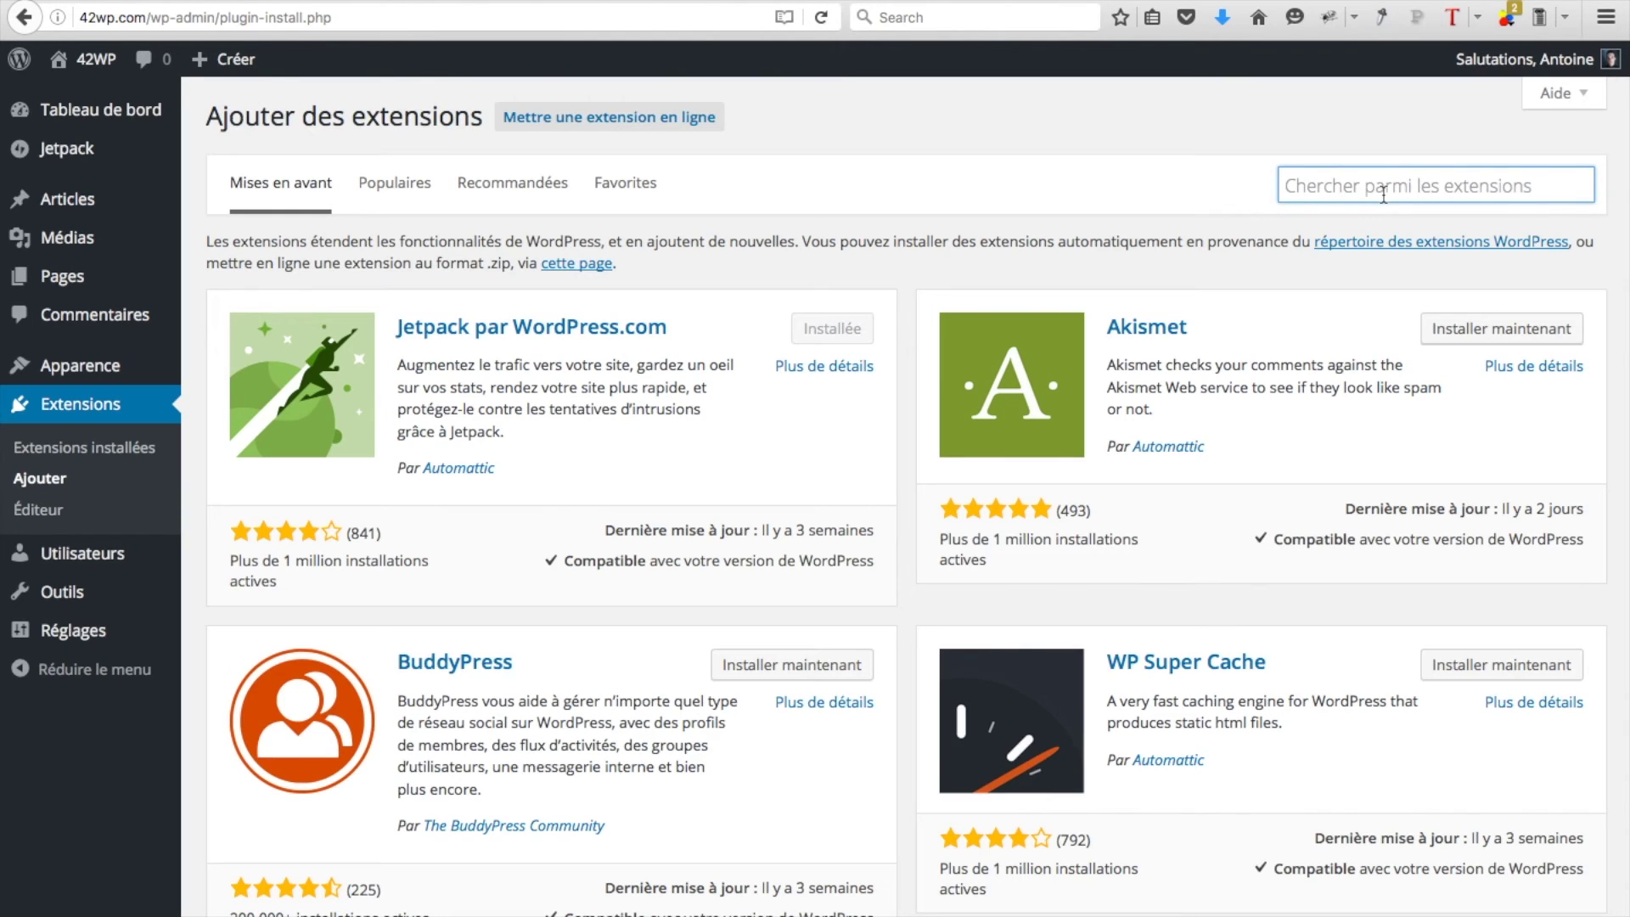
{"action": "type", "text": "contact form"}
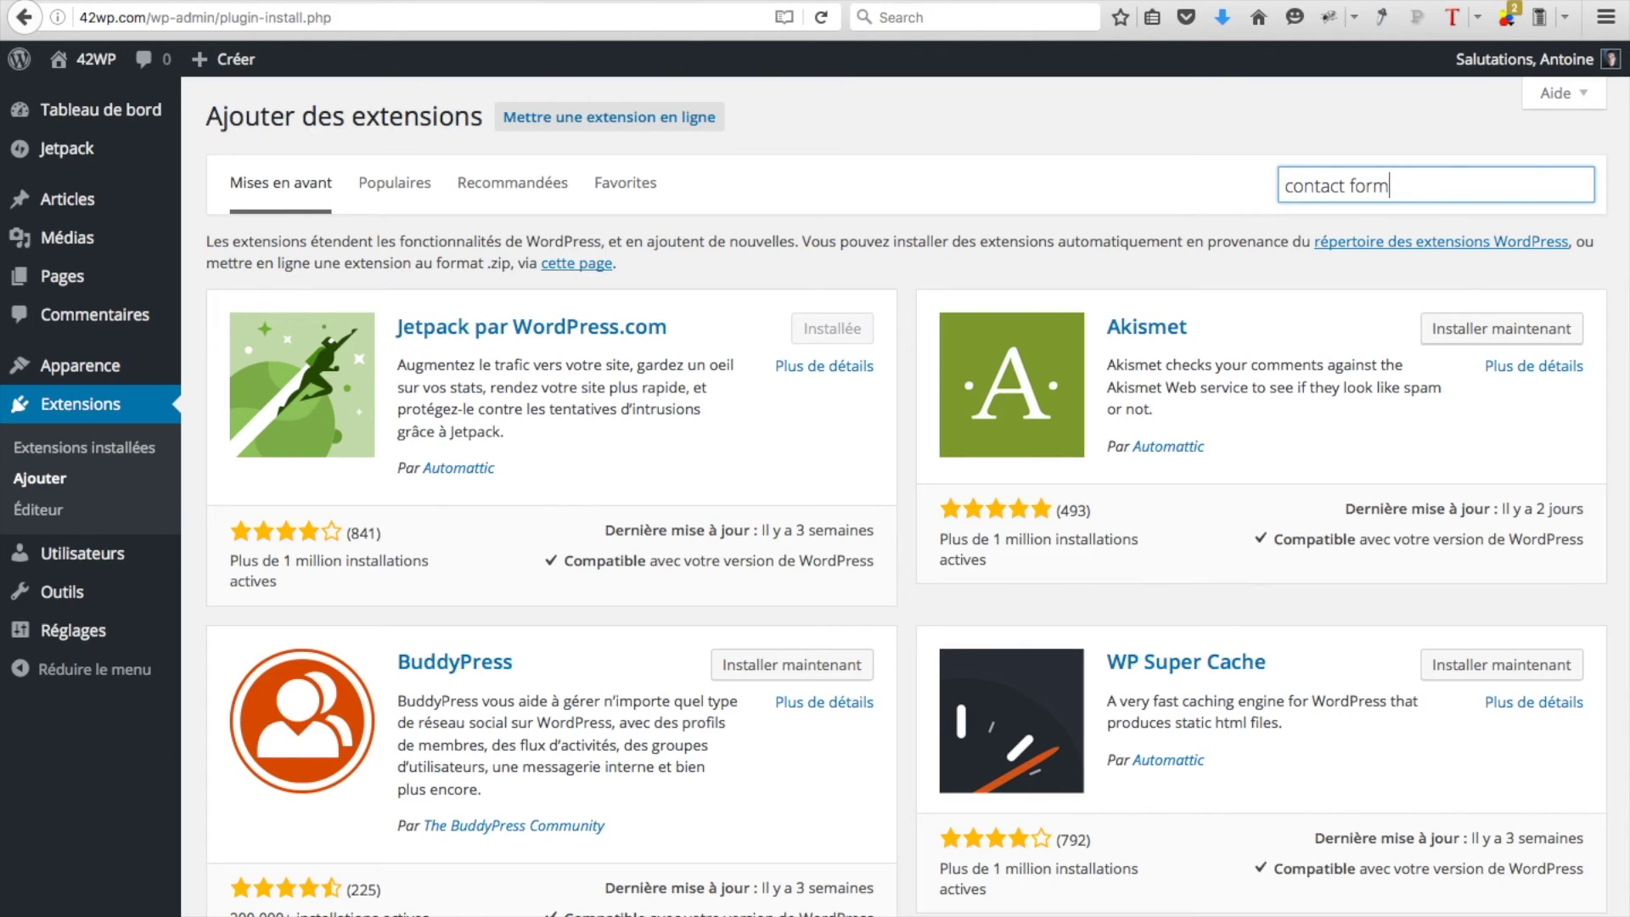
{"action": "type", "text": " 7"}
{"action": "key", "text": "Return"}
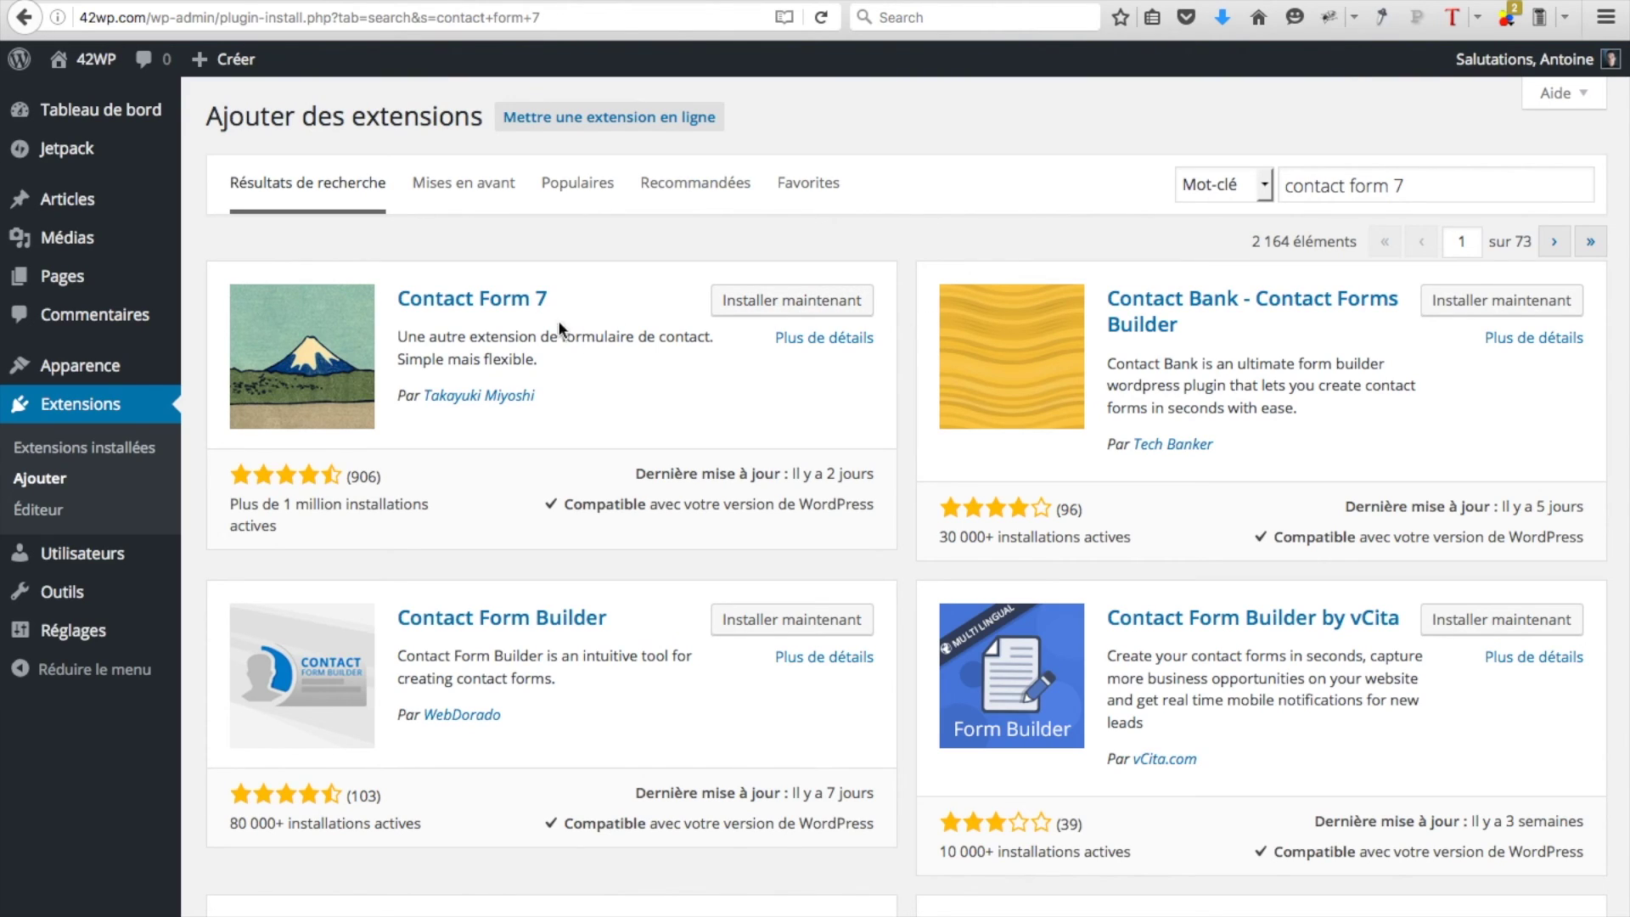
{"action": "left_click", "coordinate": [797, 304]}
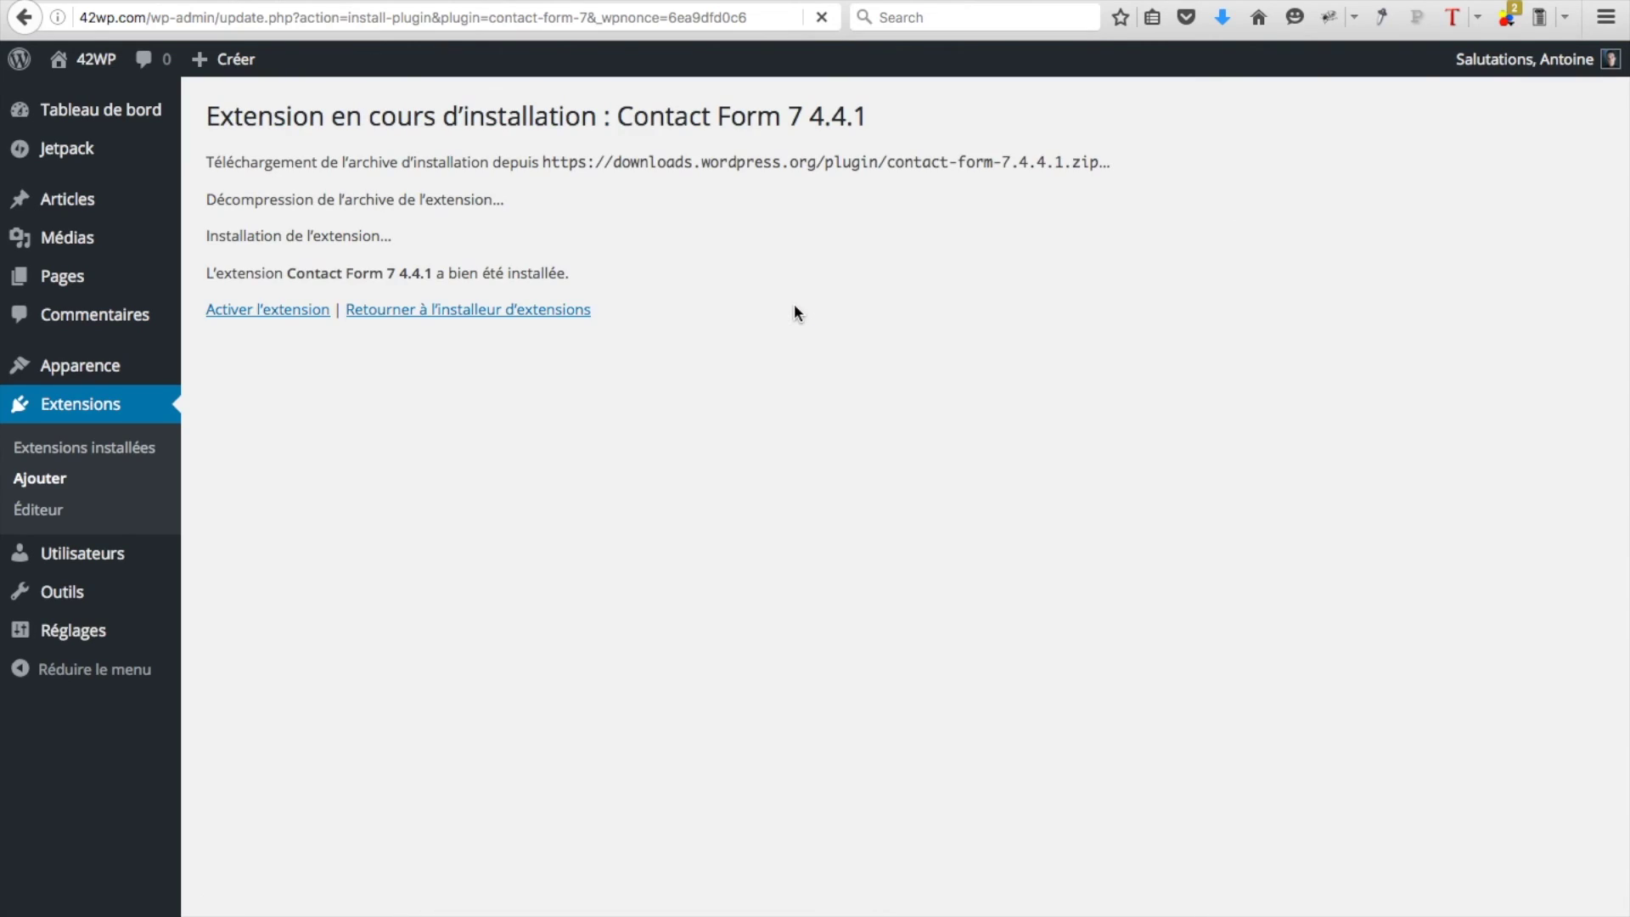
{"action": "left_click", "coordinate": [261, 311]}
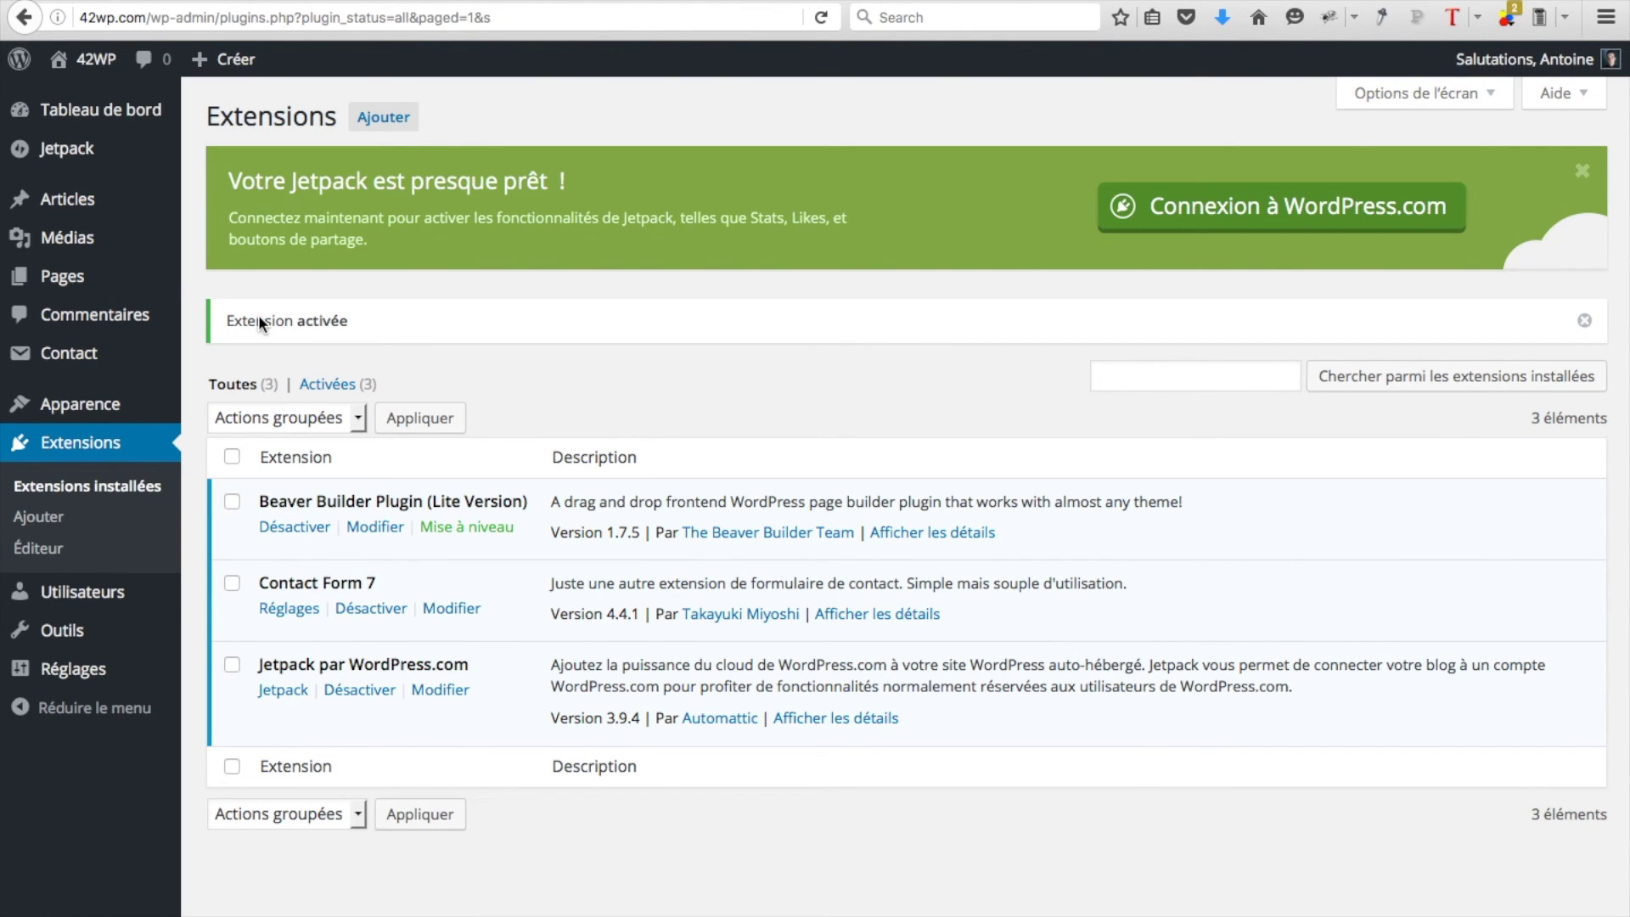
Open Formulaire de contact 1 from the contact forms list for editing.
{"action": "mouse_move", "coordinate": [73, 365]}
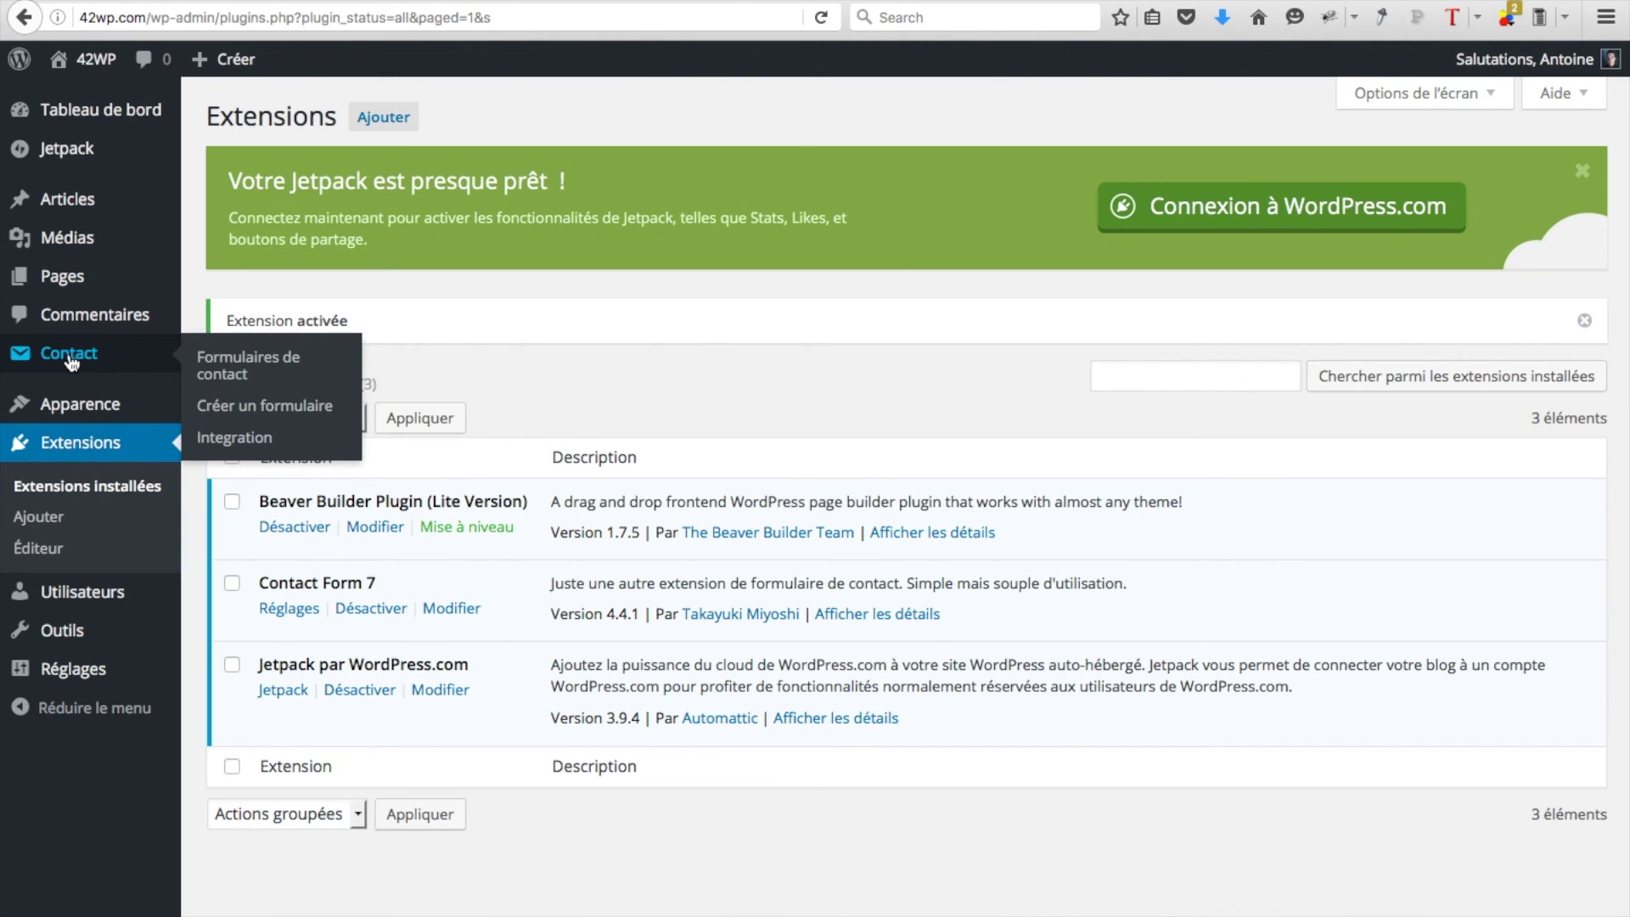
{"action": "left_click", "coordinate": [241, 365]}
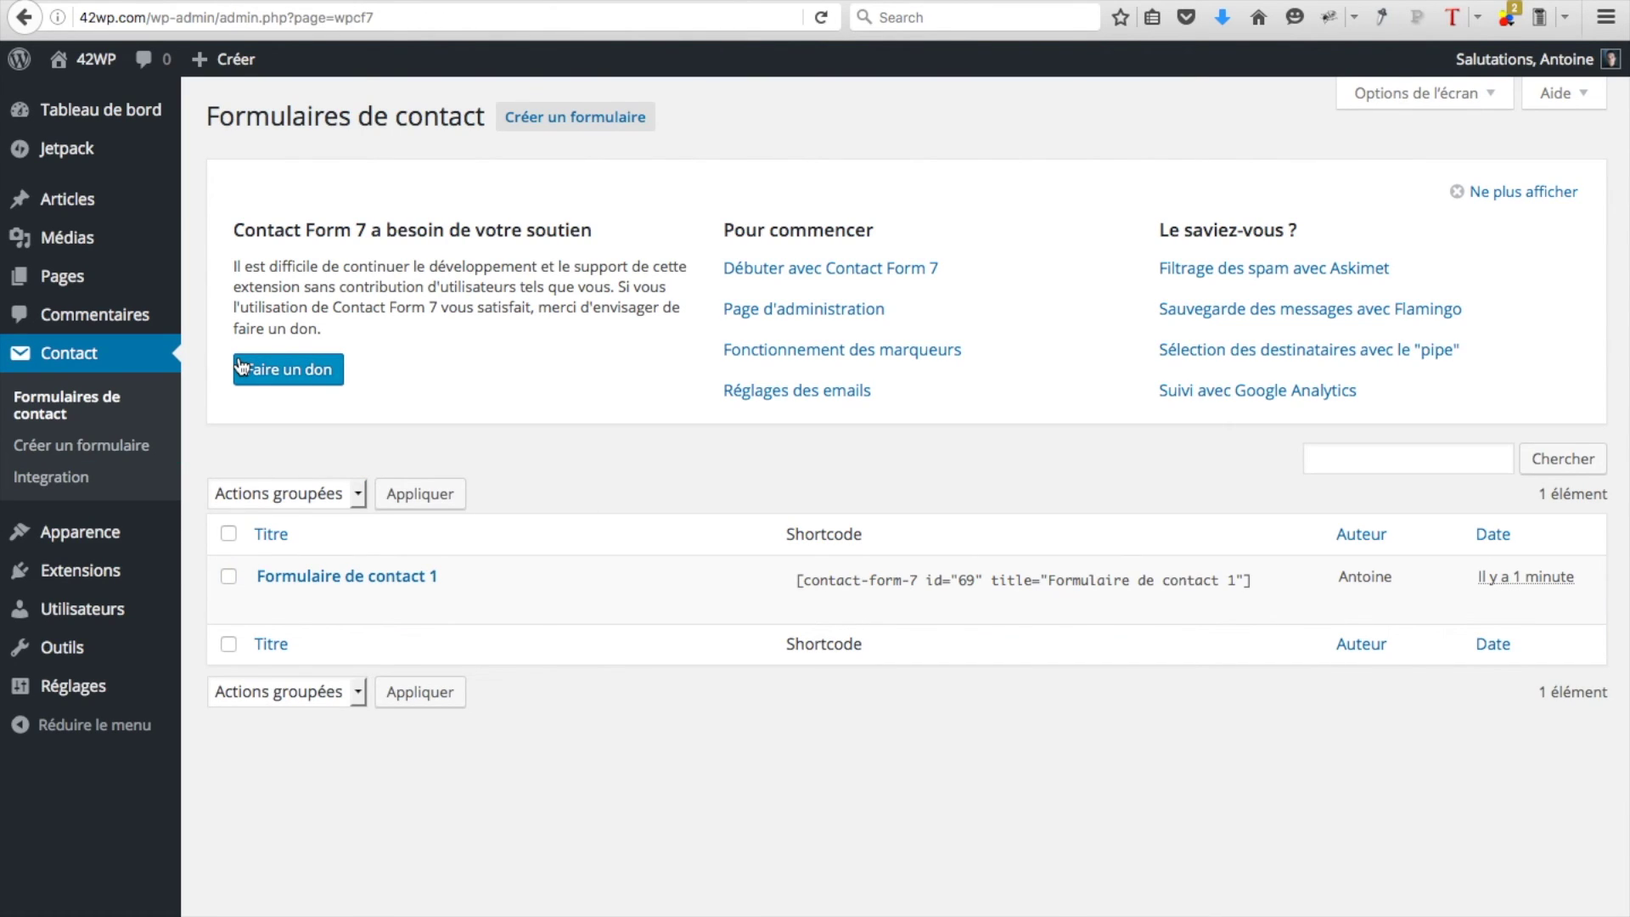
{"action": "mouse_move", "coordinate": [346, 578]}
{"action": "left_click", "coordinate": [346, 577]}
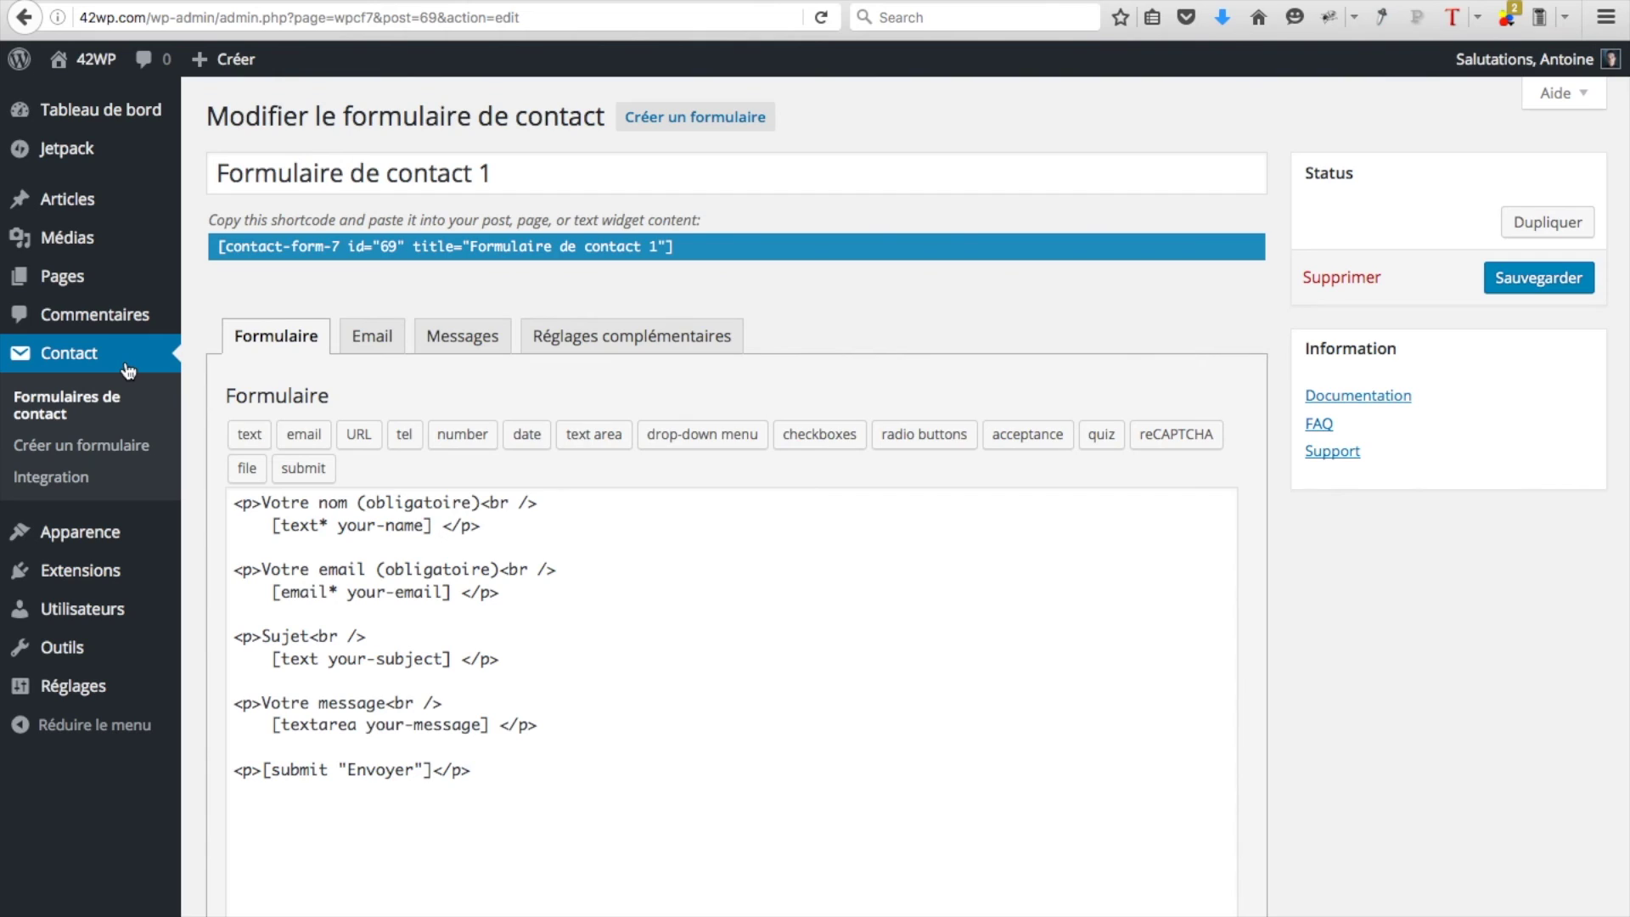
Copy the complete shortcode of the contact form Formulaire de contact 1.
{"action": "left_click", "coordinate": [684, 246]}
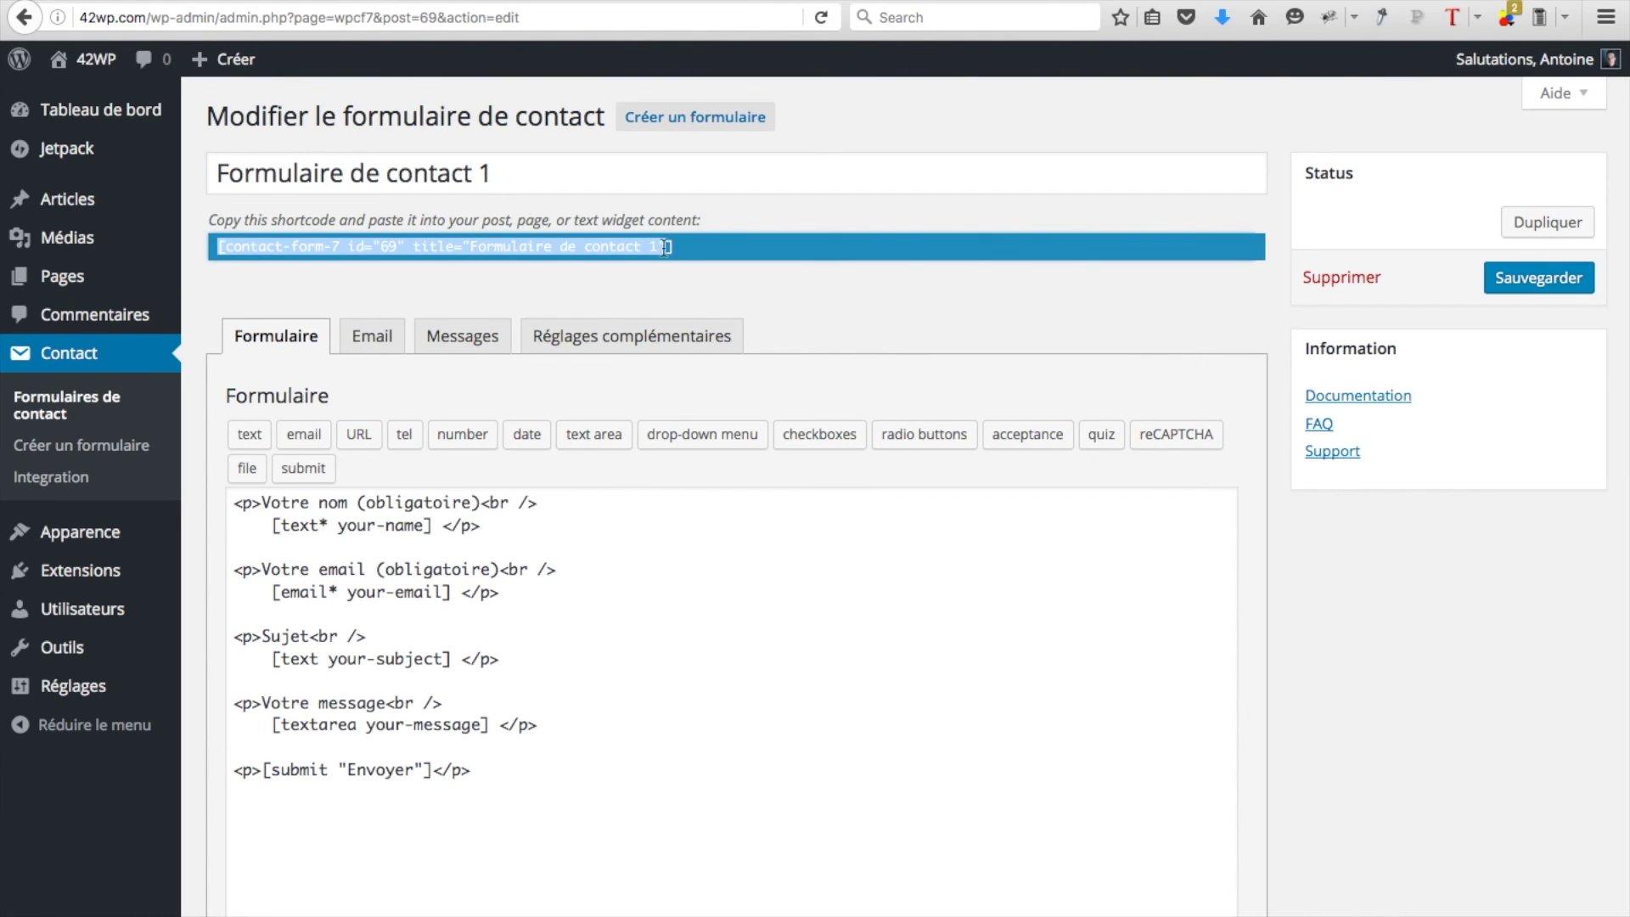
{"action": "left_click", "coordinate": [671, 282]}
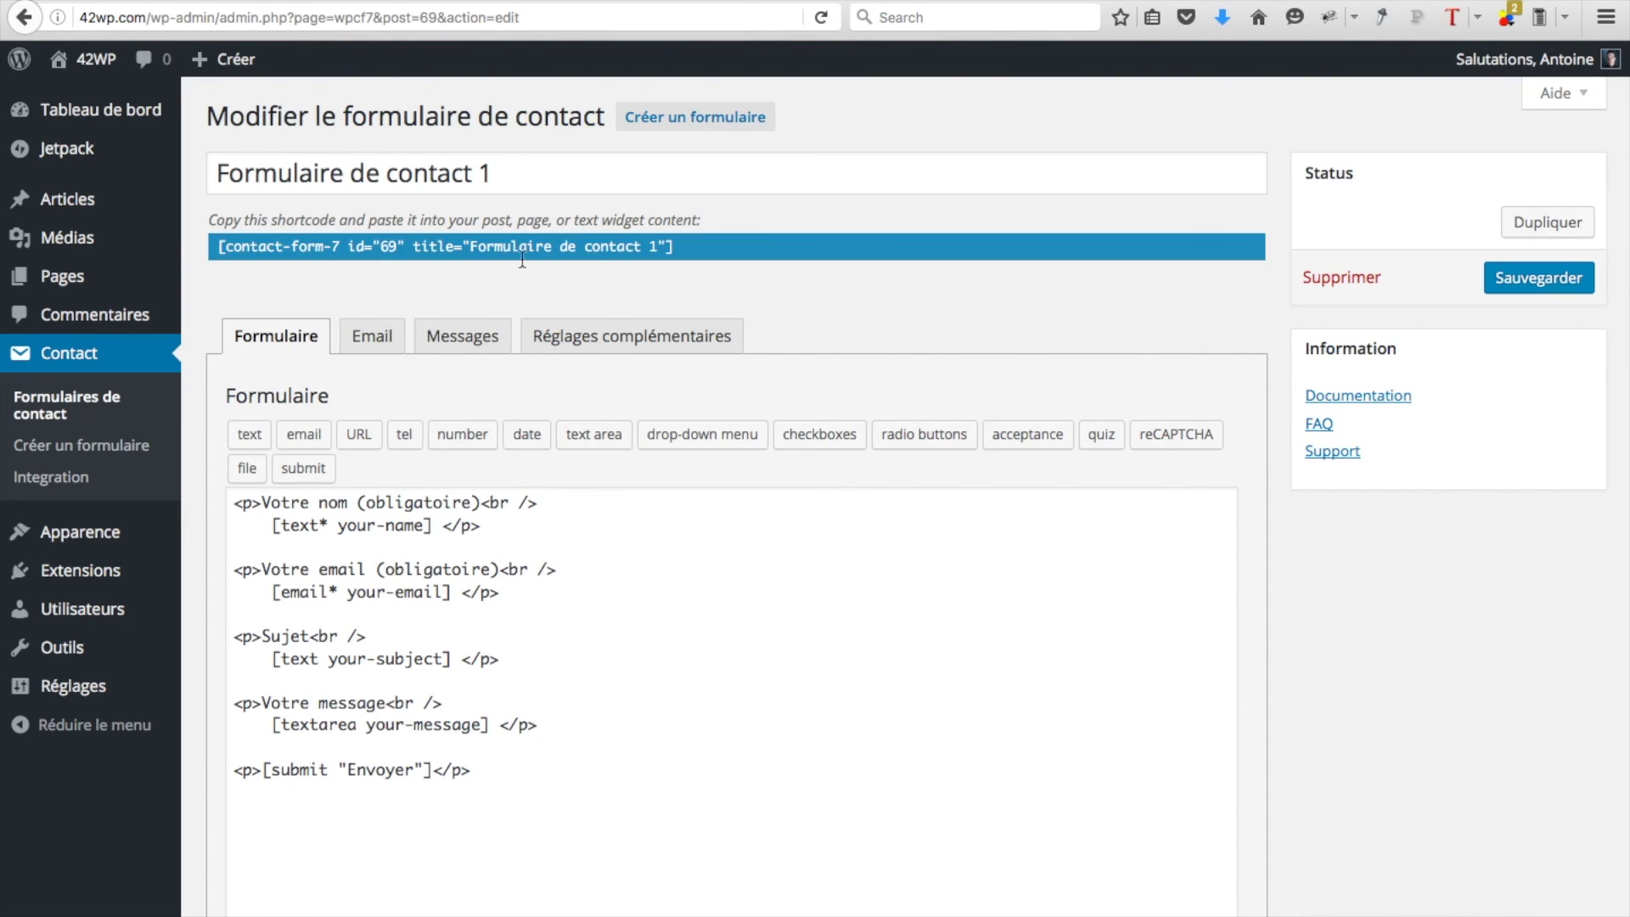
{"action": "left_click", "coordinate": [632, 255]}
{"action": "key", "text": "ctrl+c"}
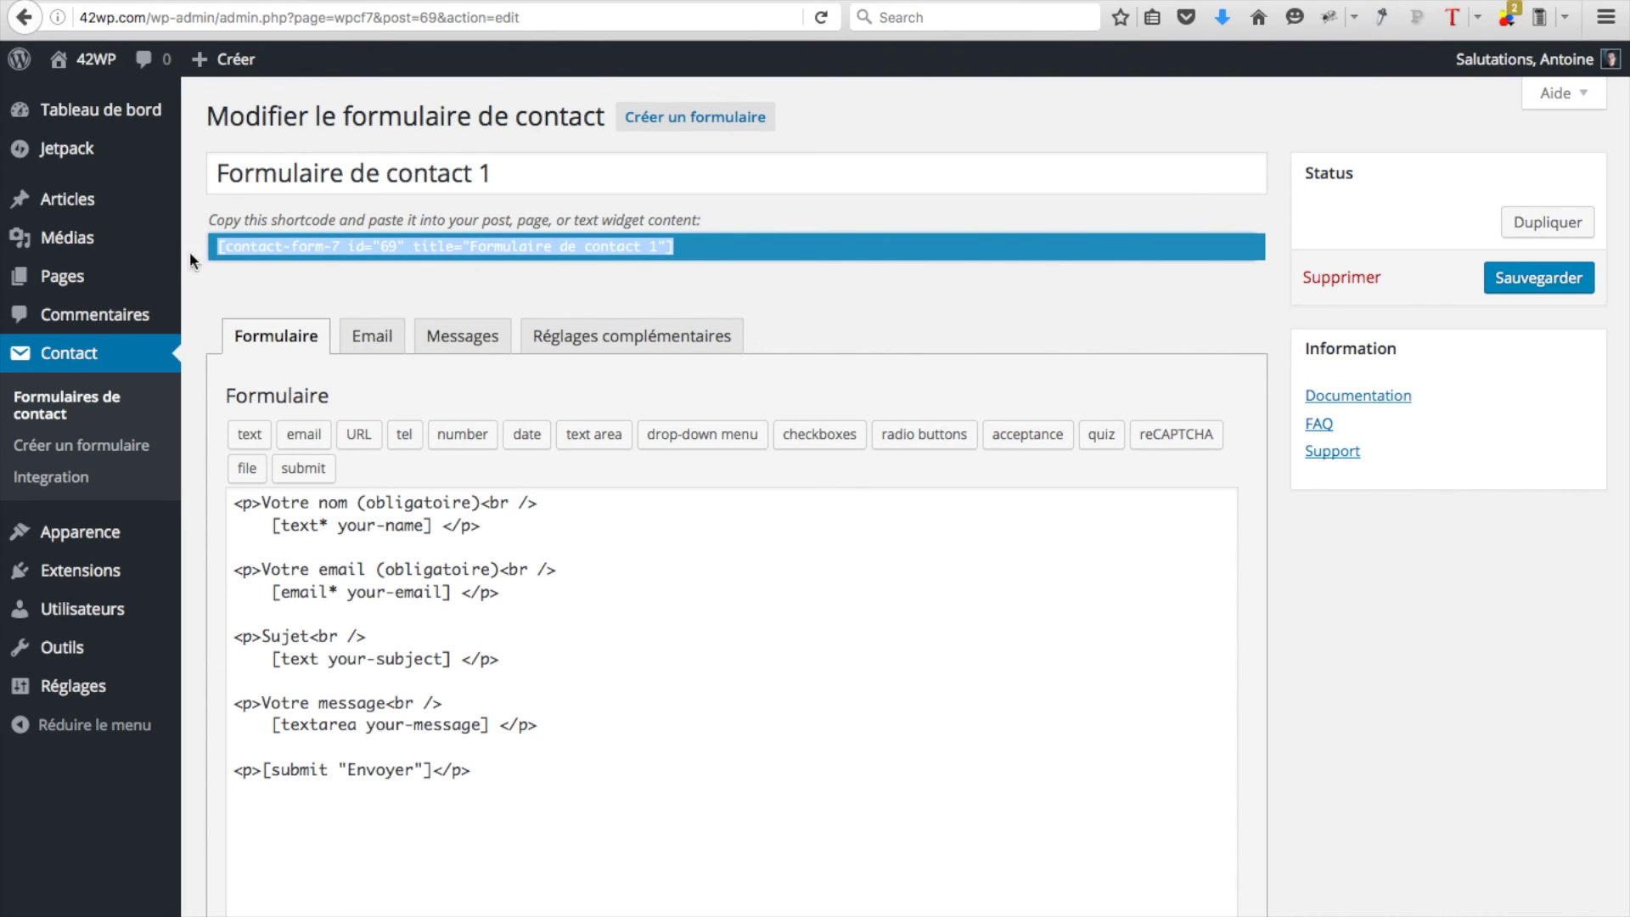
Open the Contact page from the pages list and launch it in the page builder.
{"action": "mouse_move", "coordinate": [111, 284]}
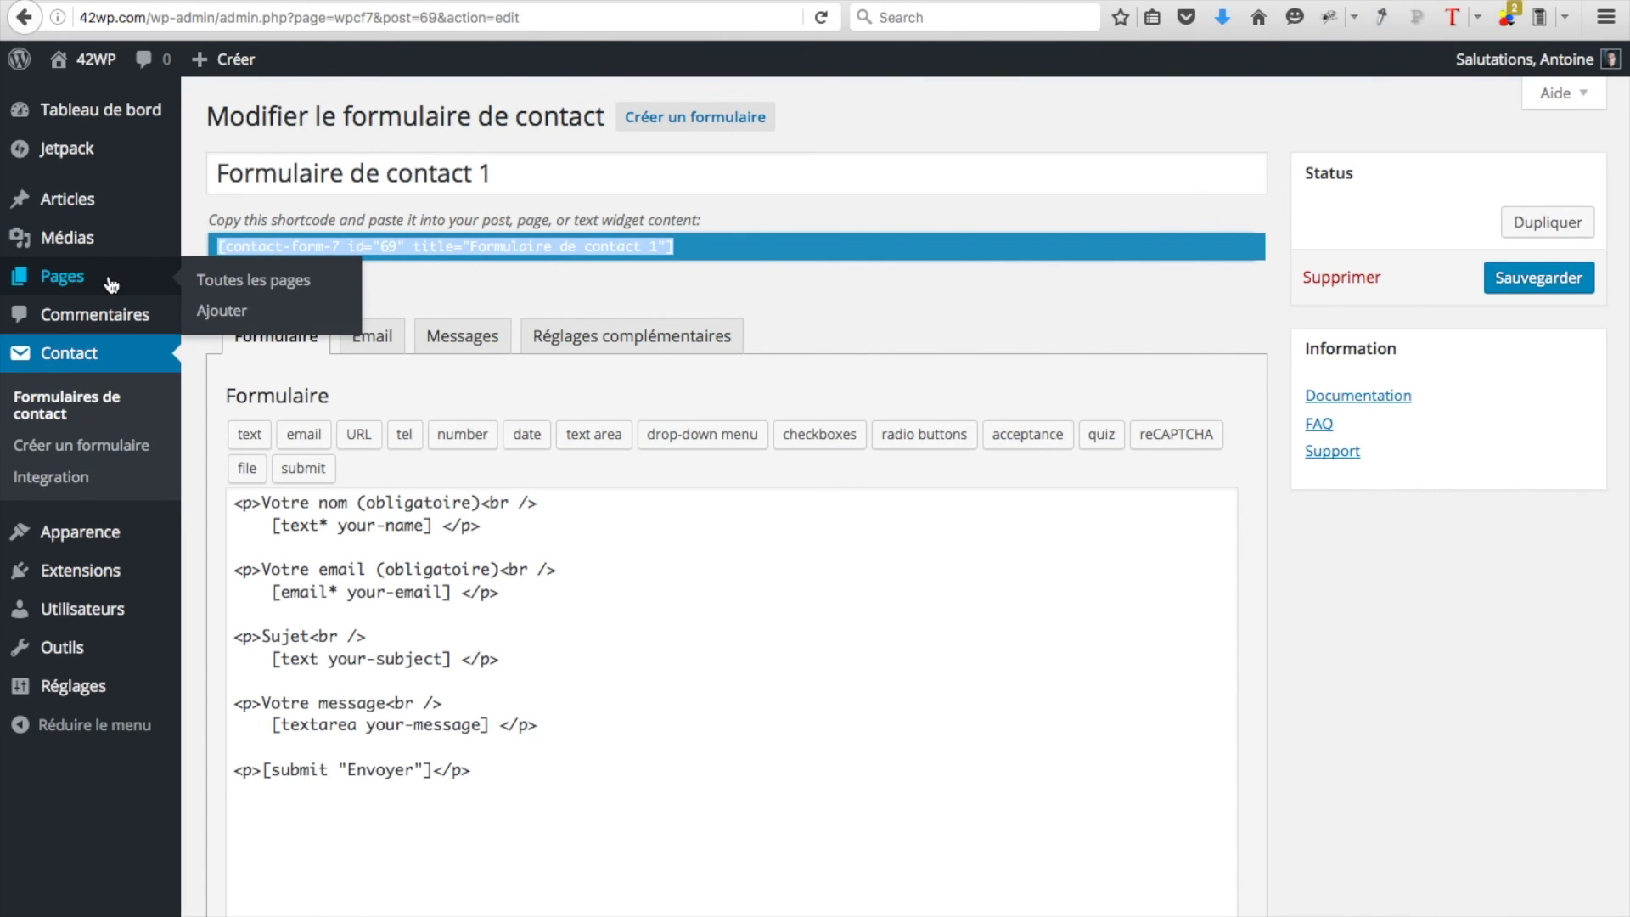
{"action": "left_click", "coordinate": [110, 283]}
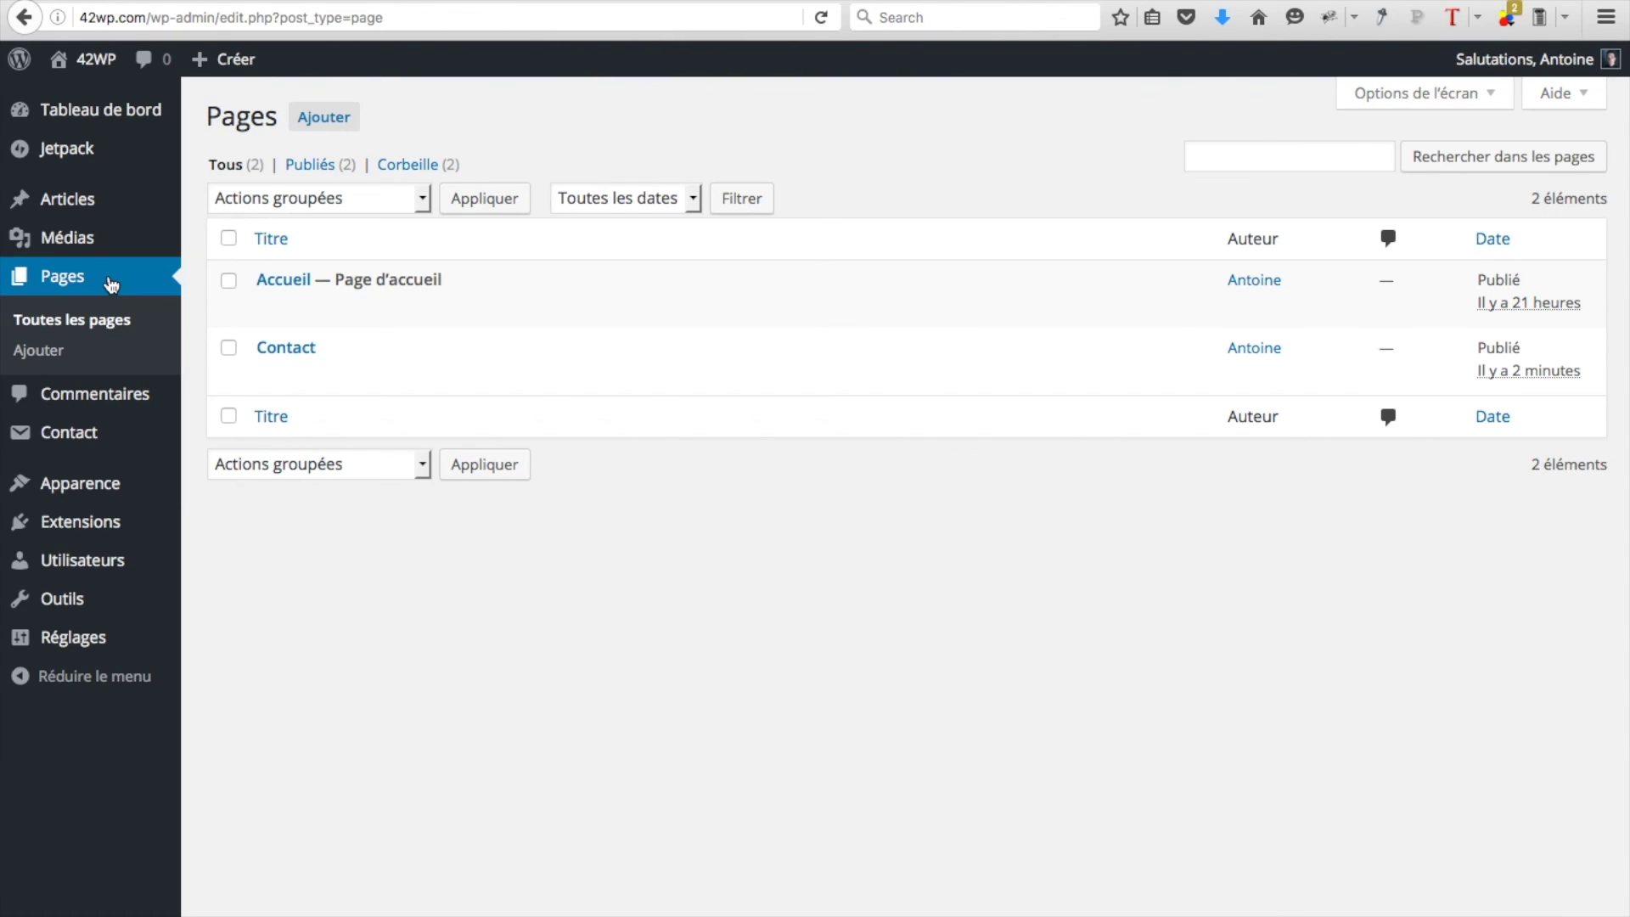
{"action": "left_click", "coordinate": [283, 345]}
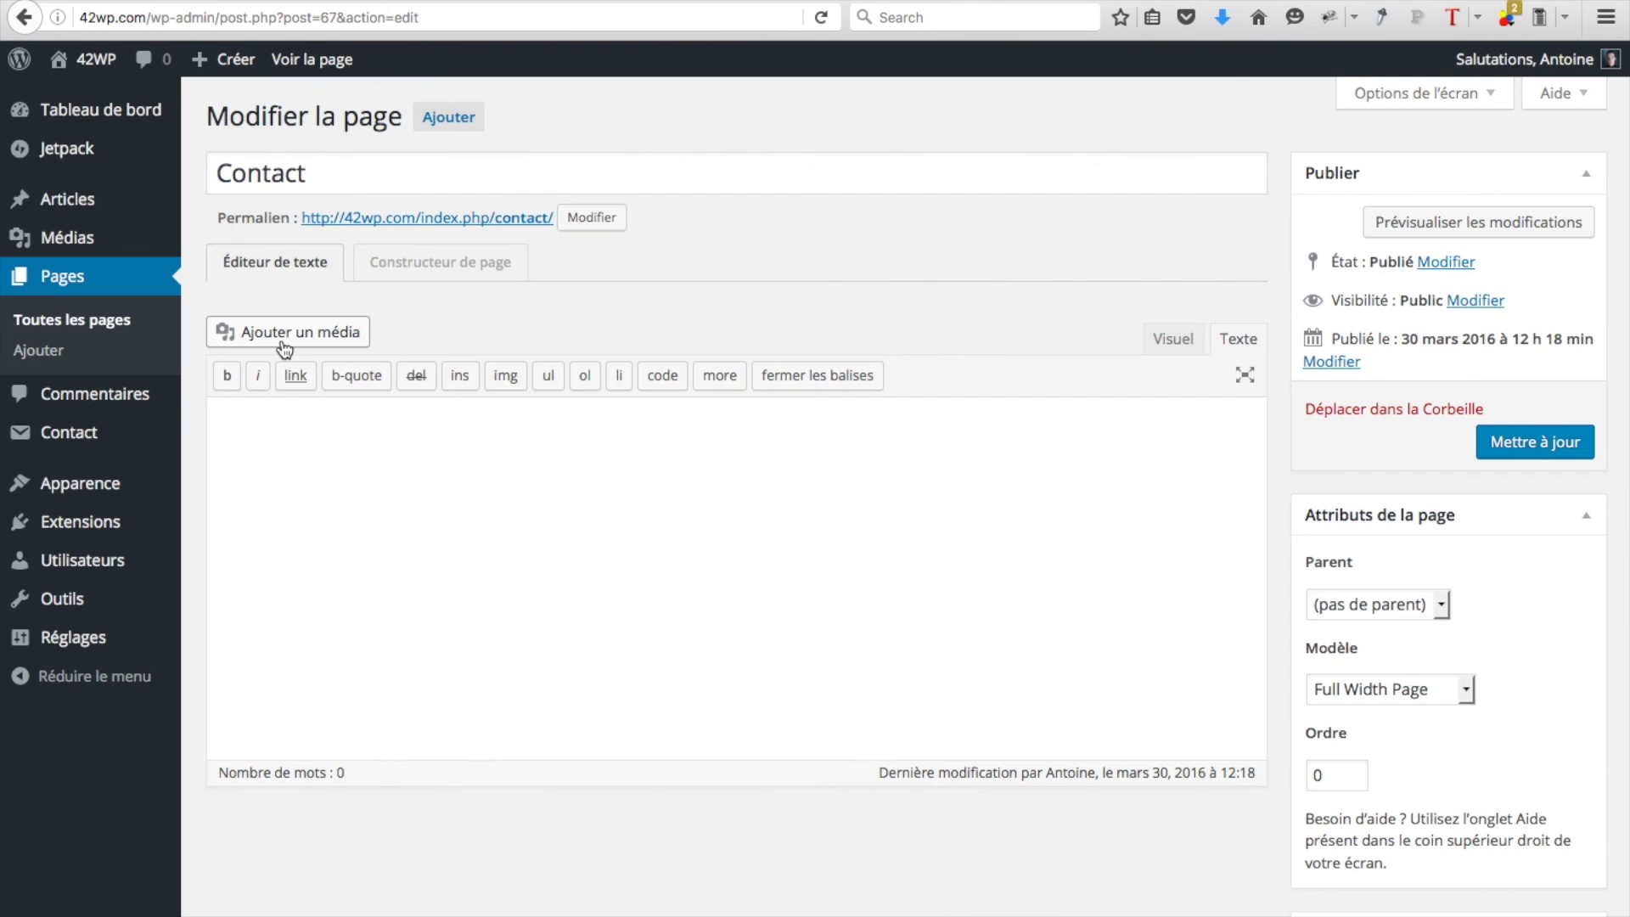
{"action": "left_click", "coordinate": [466, 261]}
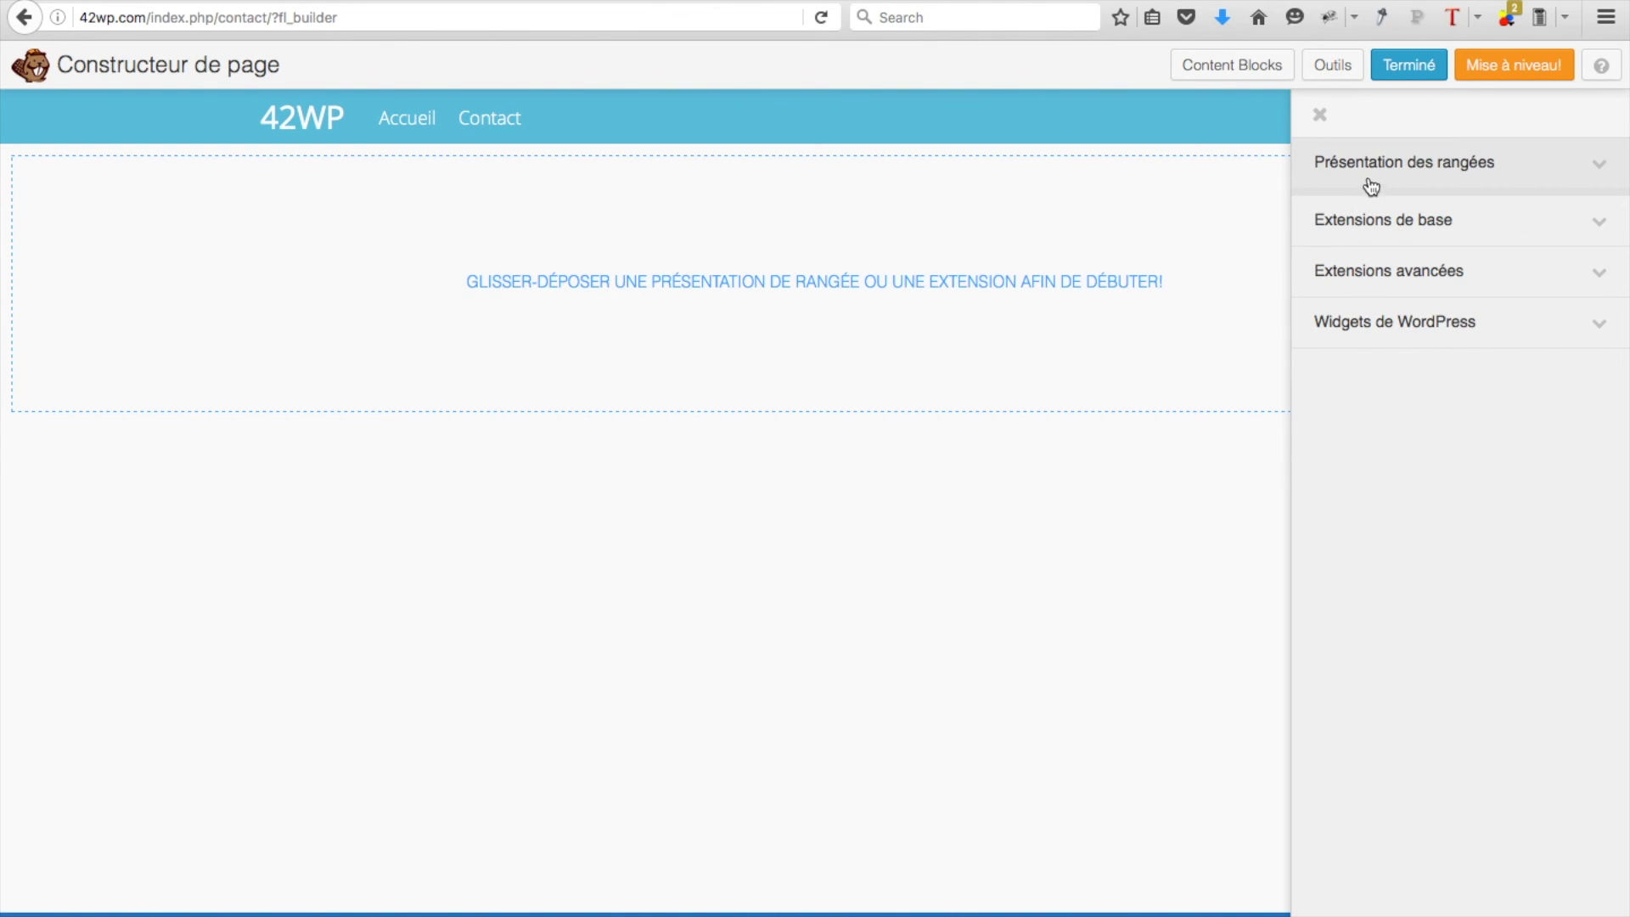
Add an Éditeur de texte module to the empty page, paste the copied contact form shortcode in text mode and save the module.
{"action": "left_click", "coordinate": [1369, 225]}
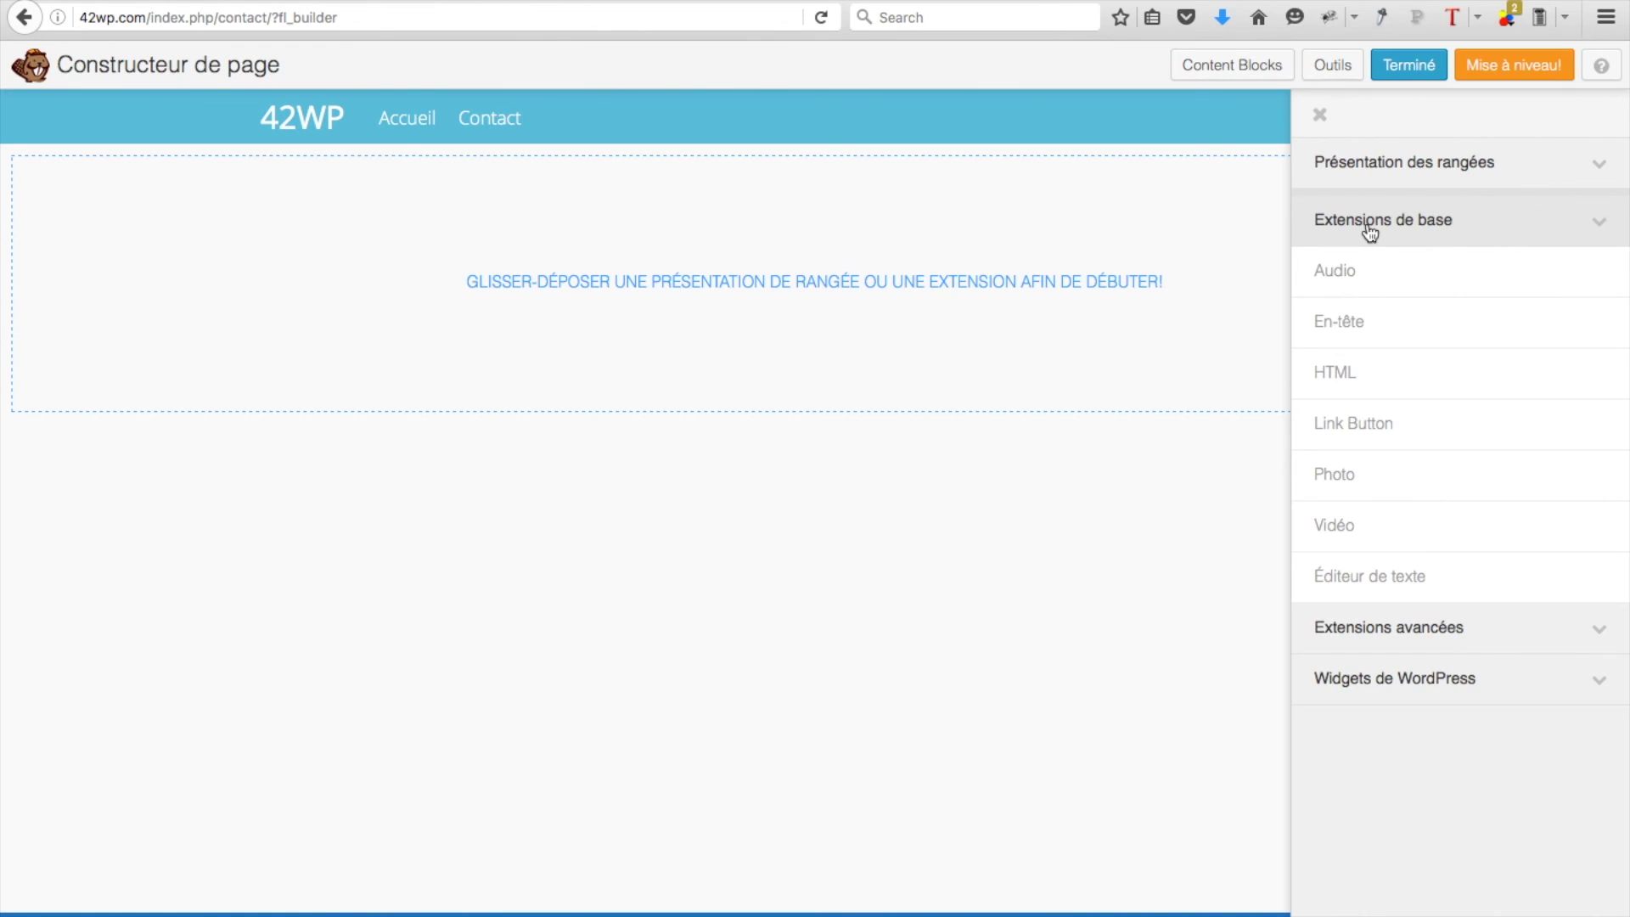
{"action": "left_click_drag", "start_coordinate": [1362, 576], "coordinate": [841, 295]}
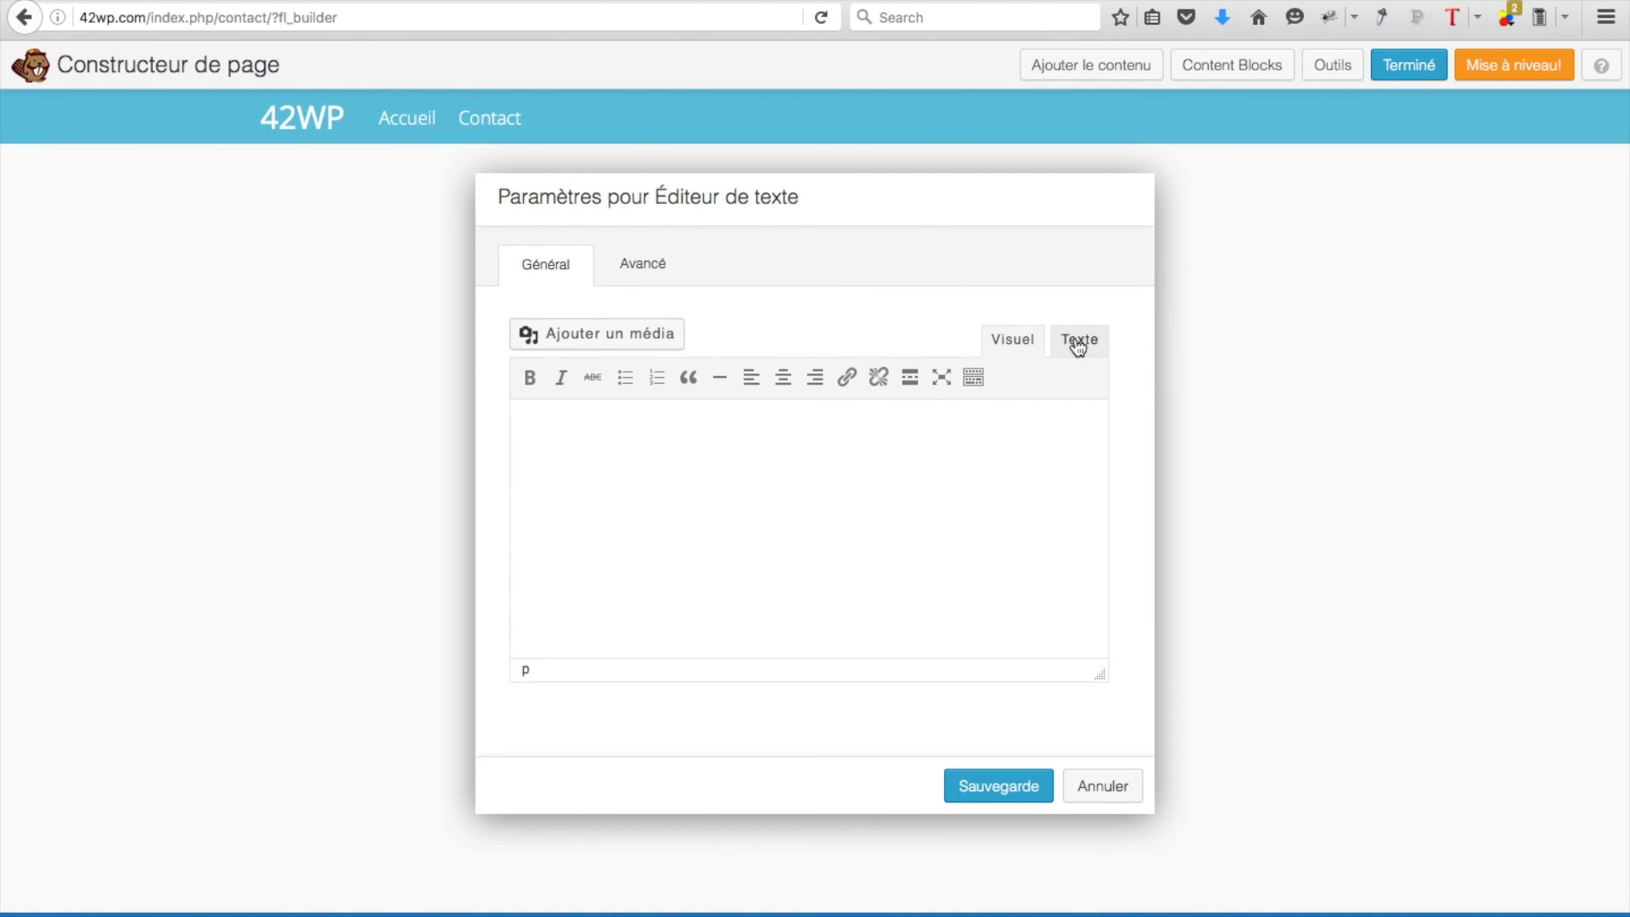
{"action": "left_click", "coordinate": [1079, 343]}
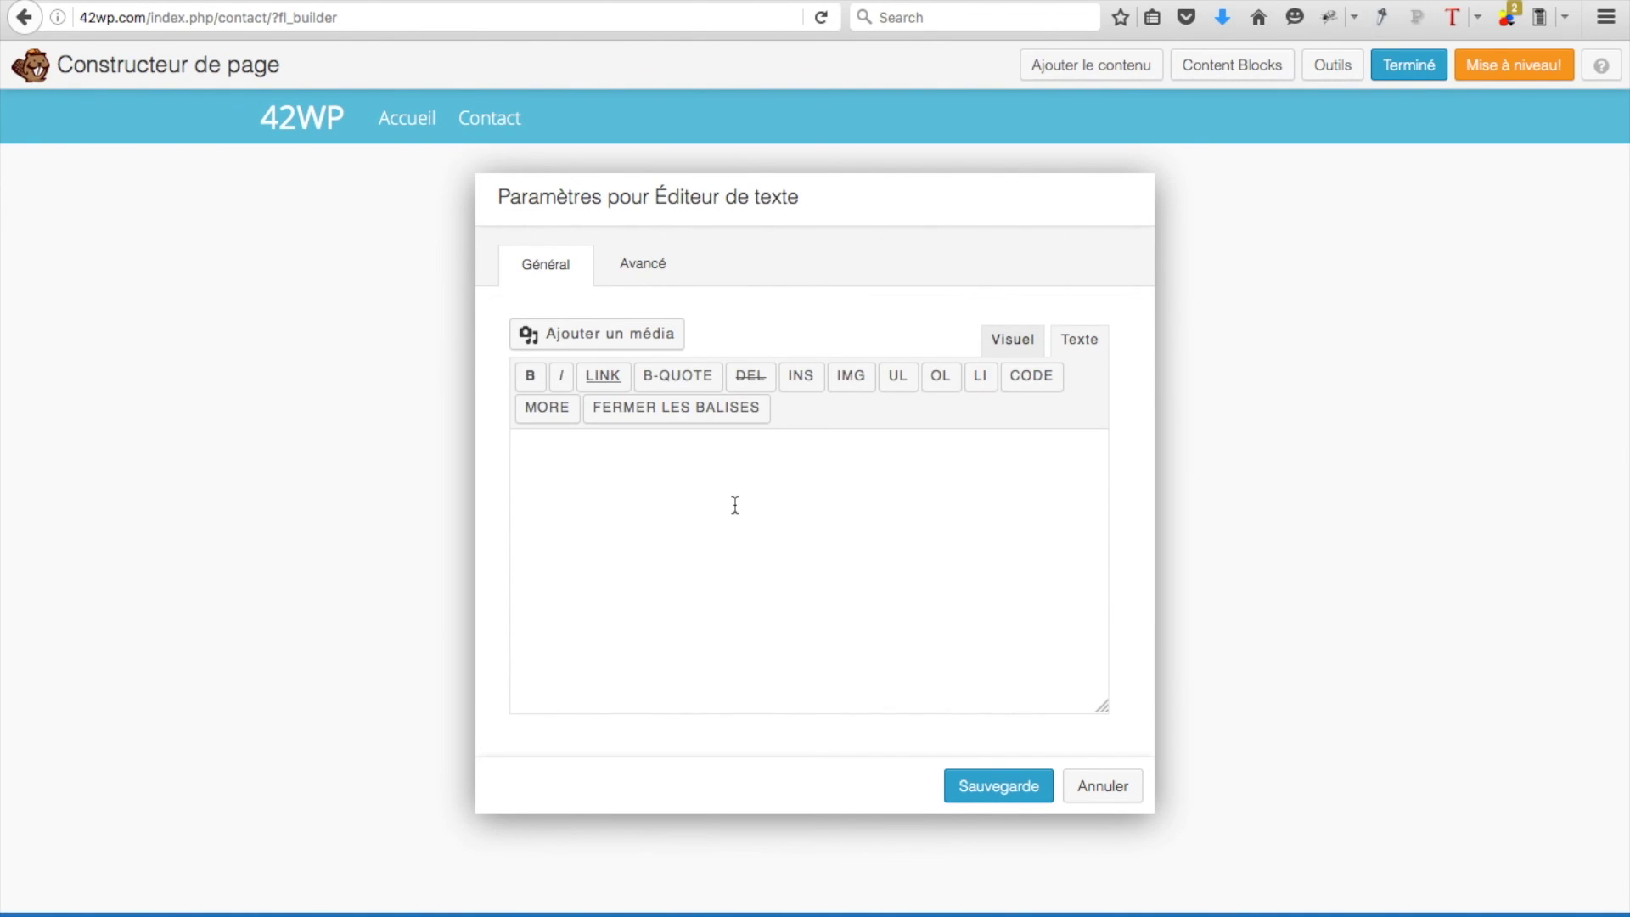
{"action": "key", "text": "ctrl+v"}
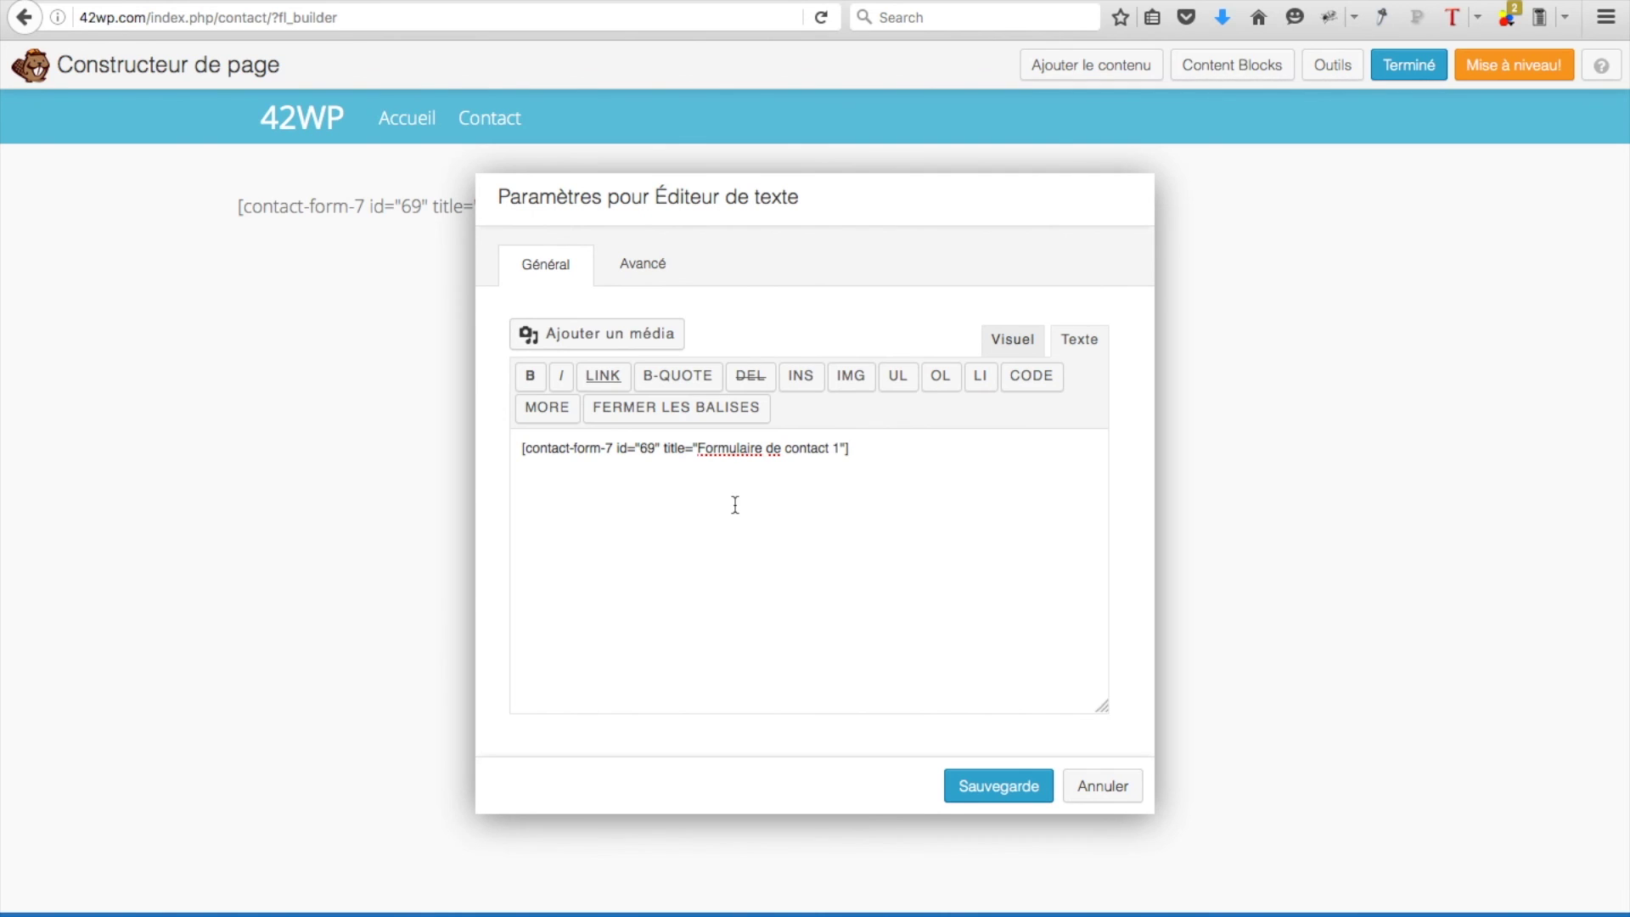
{"action": "left_click", "coordinate": [997, 782]}
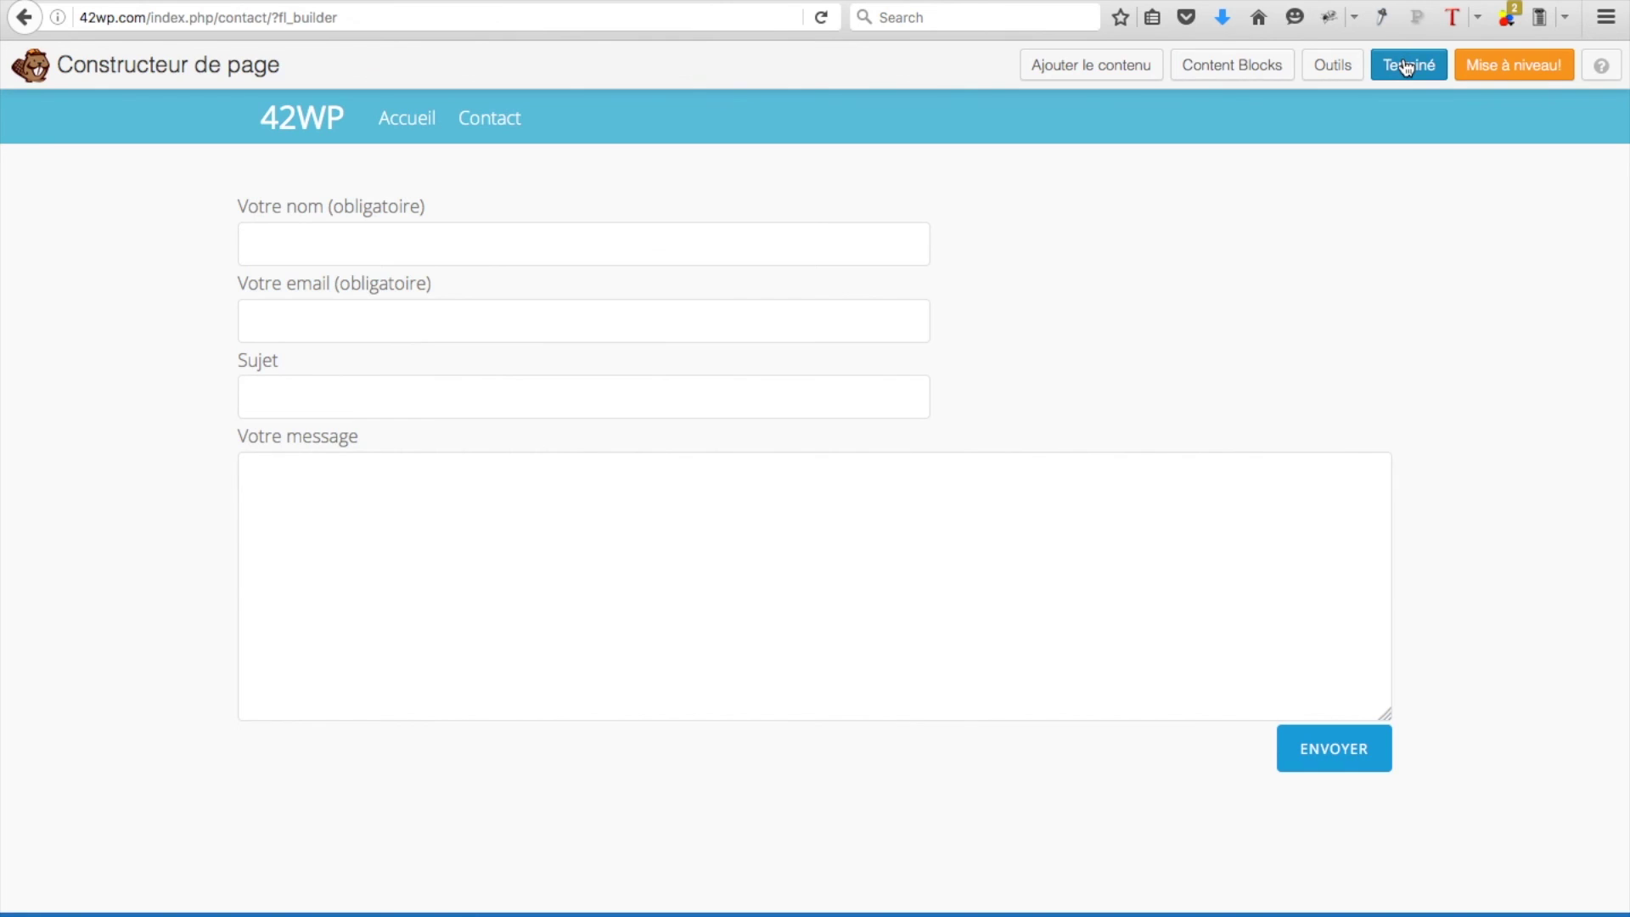
Publish the Contact page changes, then check the site menu links to the Accueil and Contact pages.
{"action": "left_click", "coordinate": [1407, 65]}
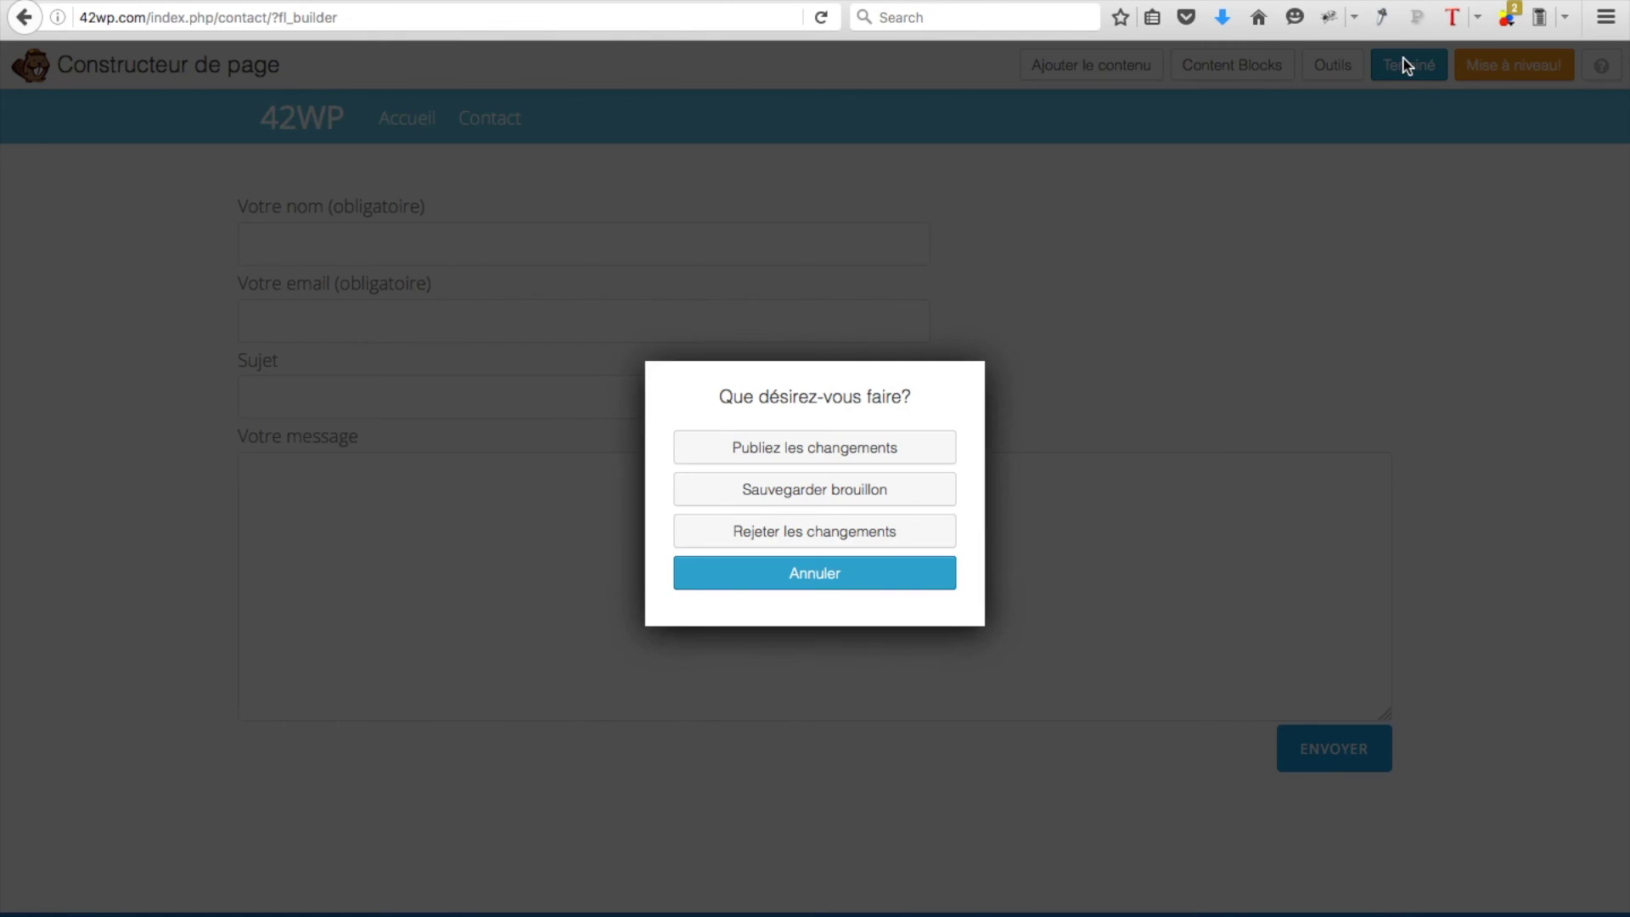
{"action": "left_click", "coordinate": [868, 450]}
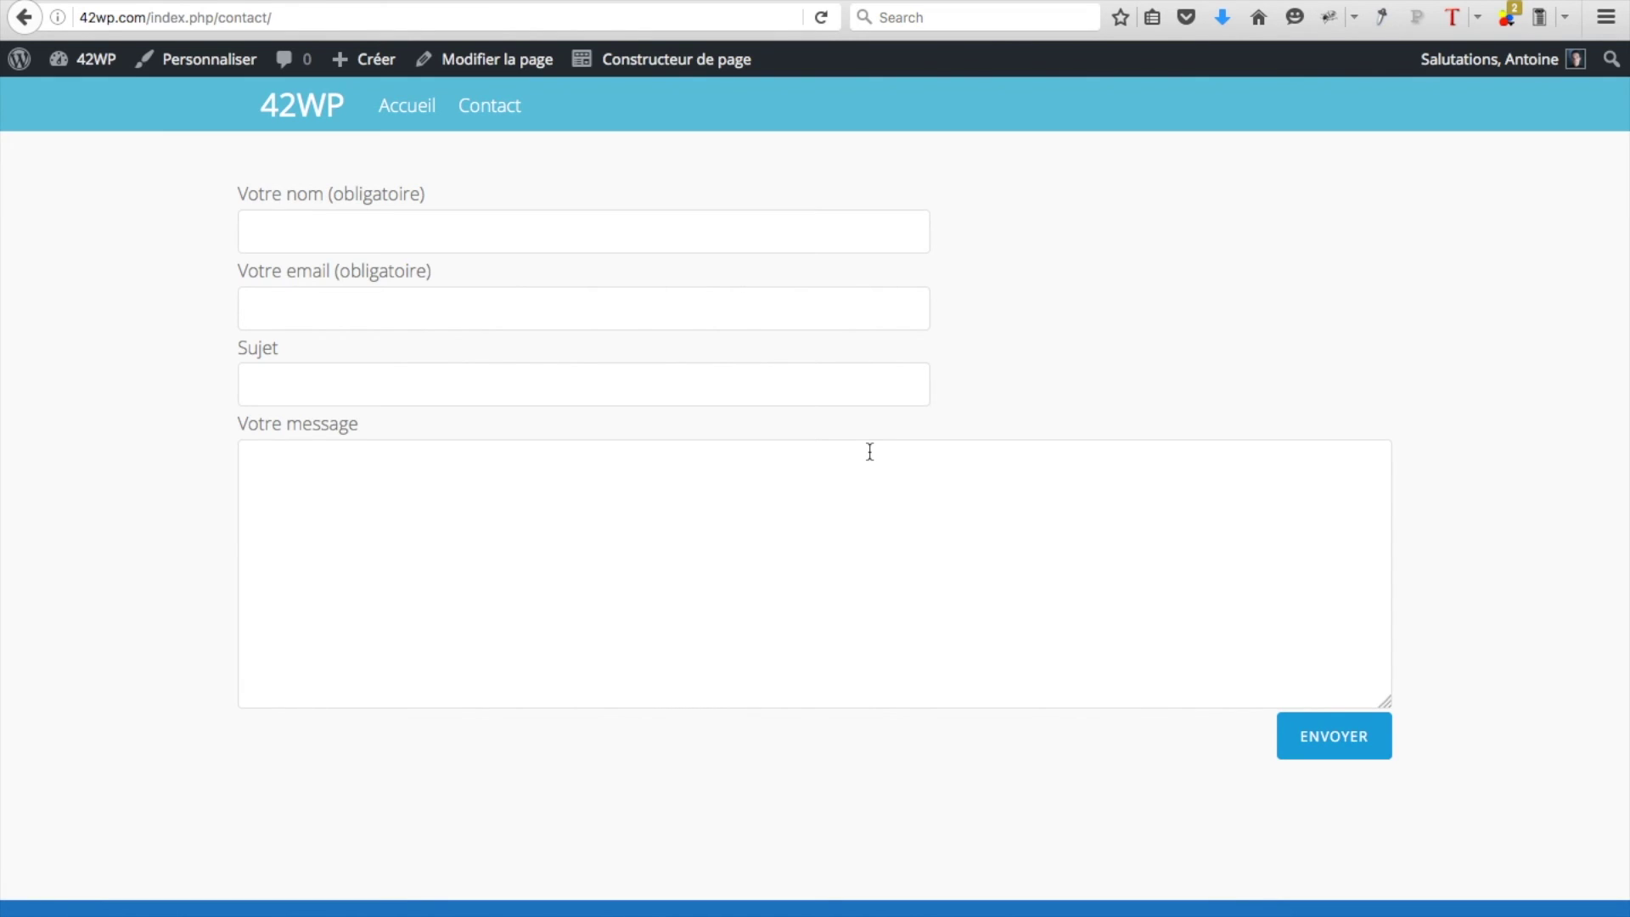
{"action": "left_click", "coordinate": [397, 114]}
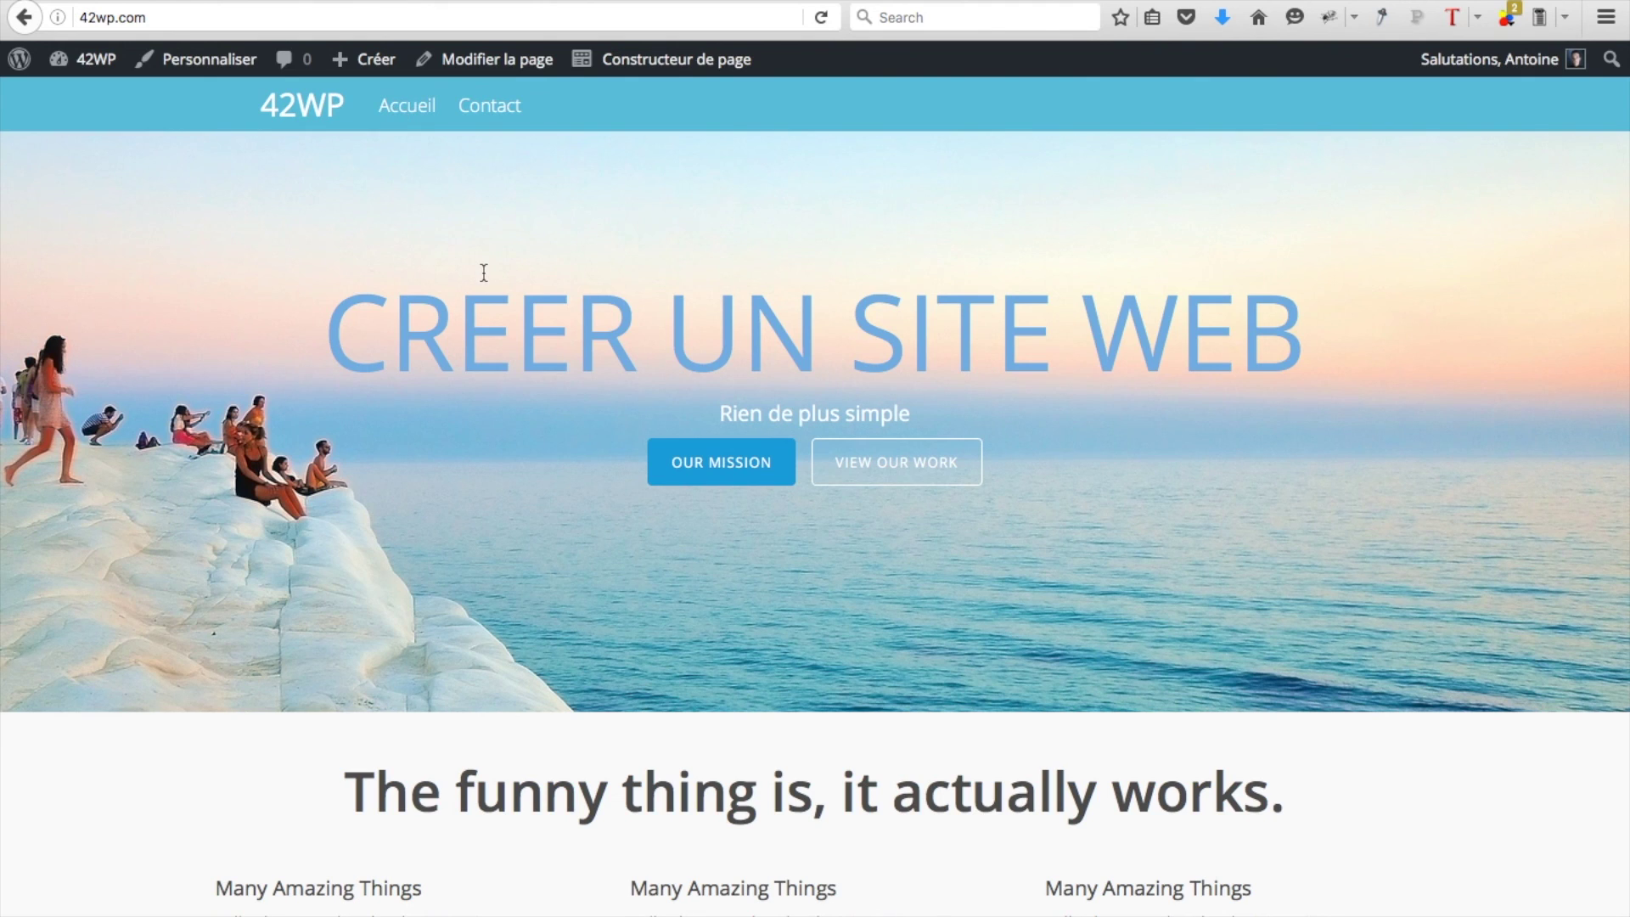
{"action": "left_click", "coordinate": [480, 112]}
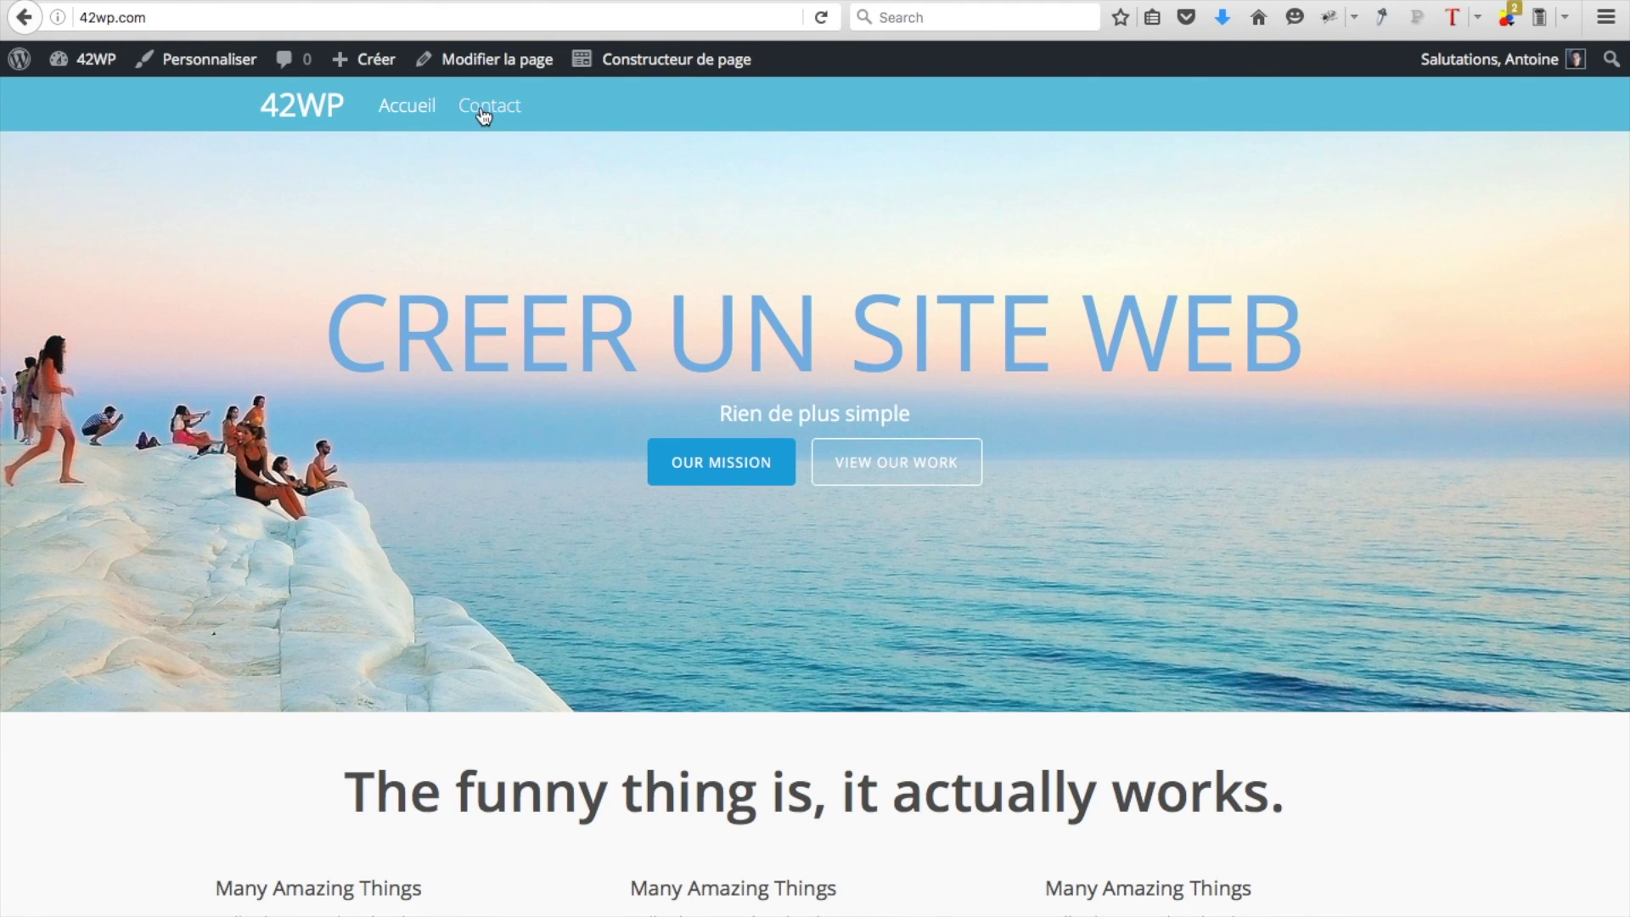